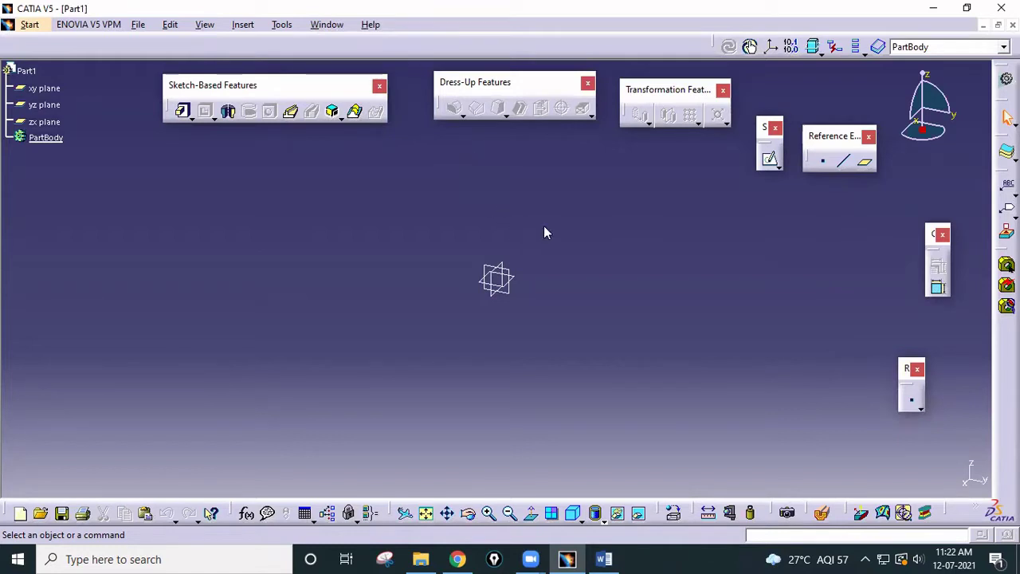
Step: Switch to the OPTIMIZER.docx document in Word and examine the dimensioned isometric drawings under DAY 1
{"action": "middle_click_drag", "start_coordinate": [544, 227], "coordinate": [500, 232]}
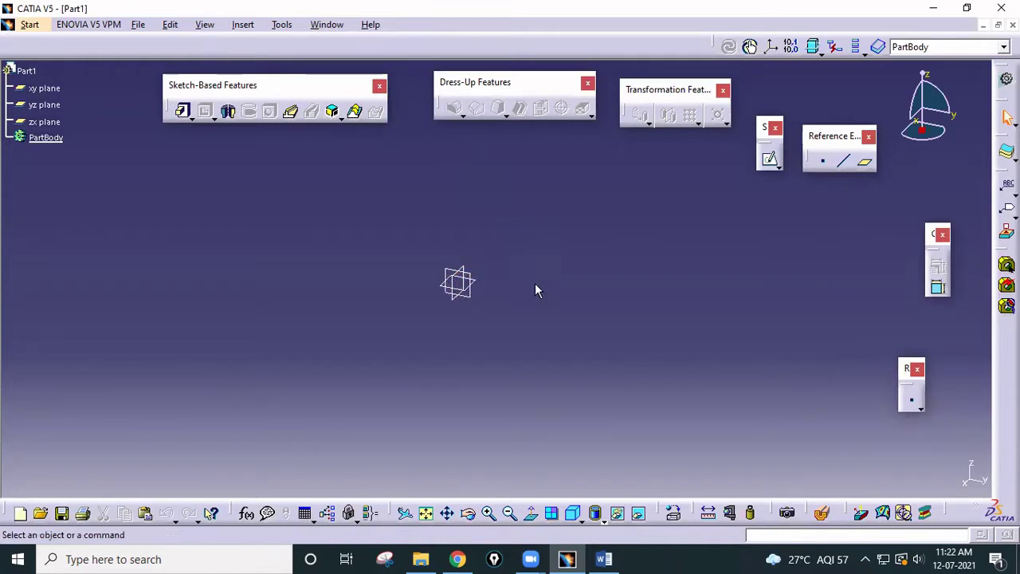
{"action": "left_click", "coordinate": [604, 558]}
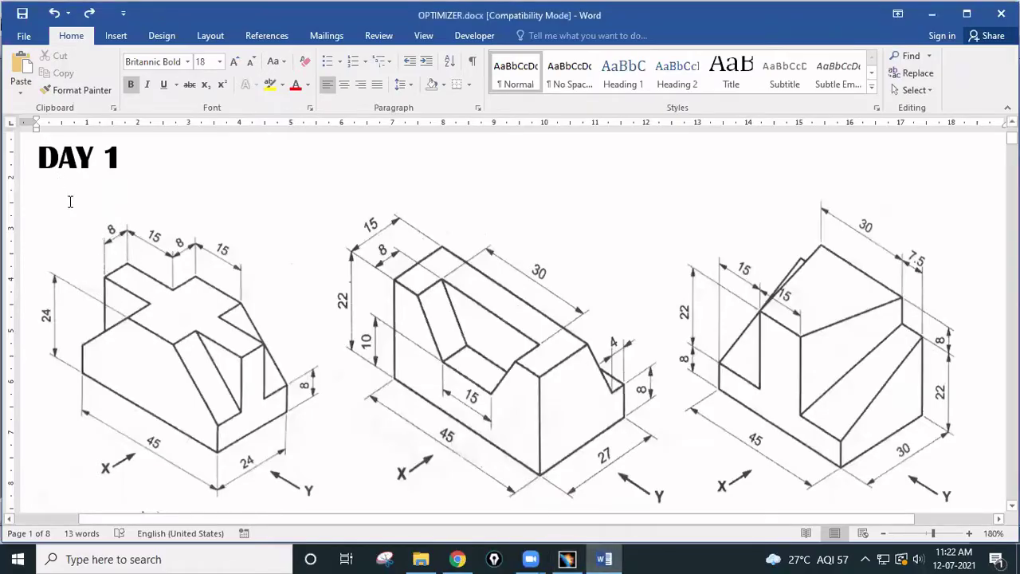
{"action": "scroll", "coordinate": [204, 233], "scroll_direction": "down", "scroll_amount": 10}
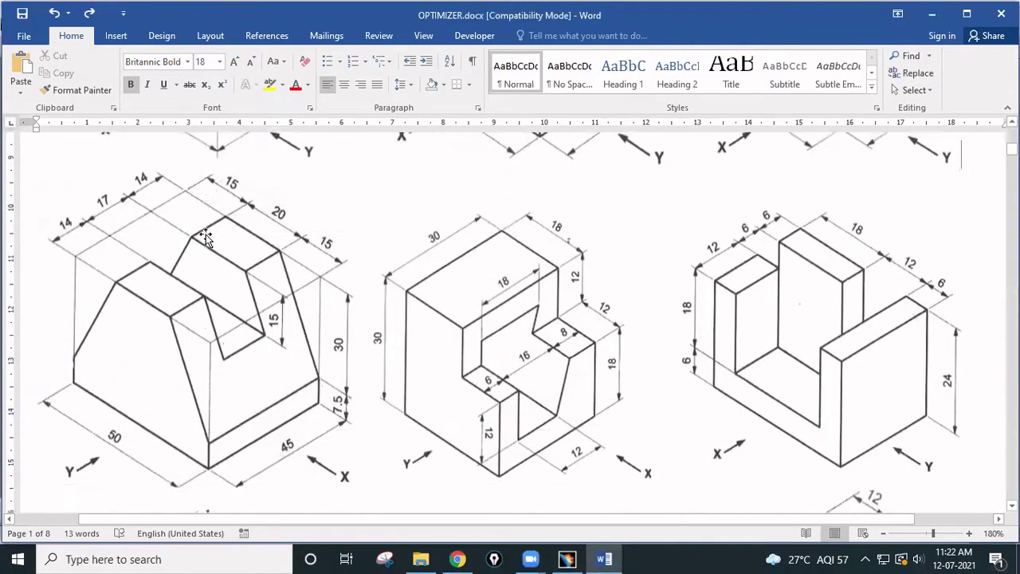
{"action": "scroll", "coordinate": [205, 234], "scroll_direction": "down", "scroll_amount": 10}
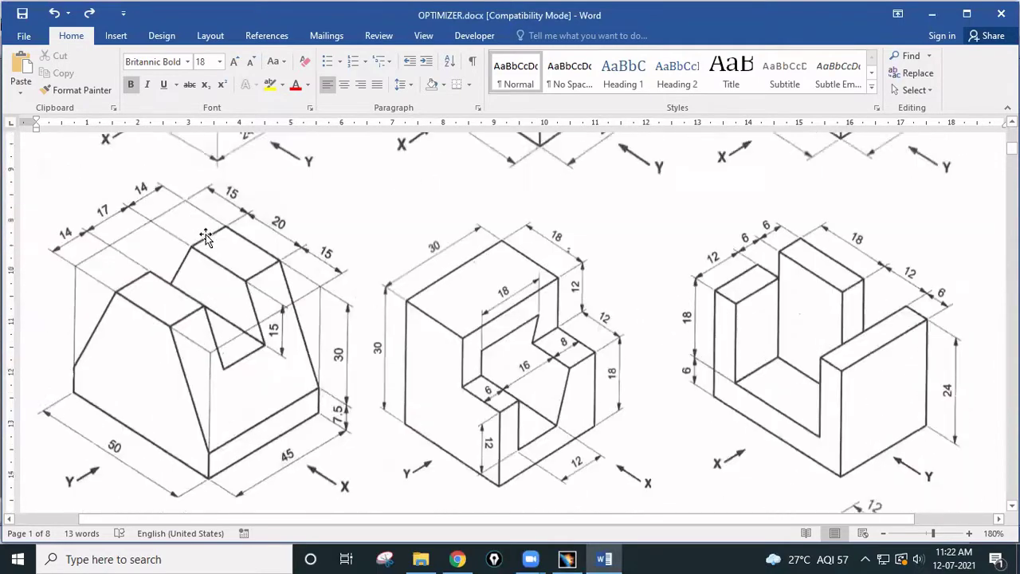
{"action": "scroll", "coordinate": [239, 247], "scroll_direction": "up", "scroll_amount": 3}
{"action": "scroll", "coordinate": [257, 317], "scroll_direction": "down", "scroll_amount": 5}
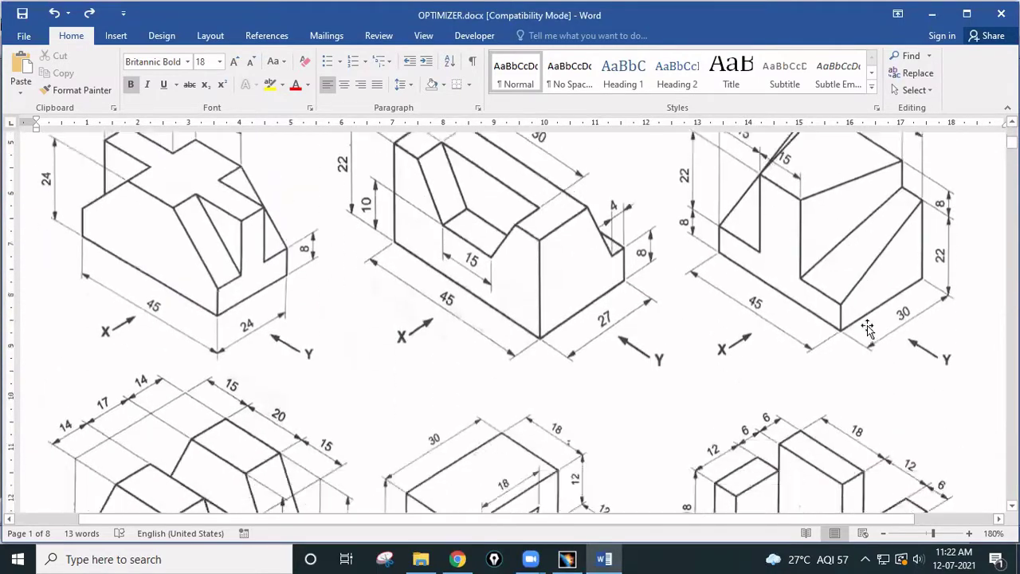
{"action": "scroll", "coordinate": [347, 351], "scroll_direction": "up", "scroll_amount": 6}
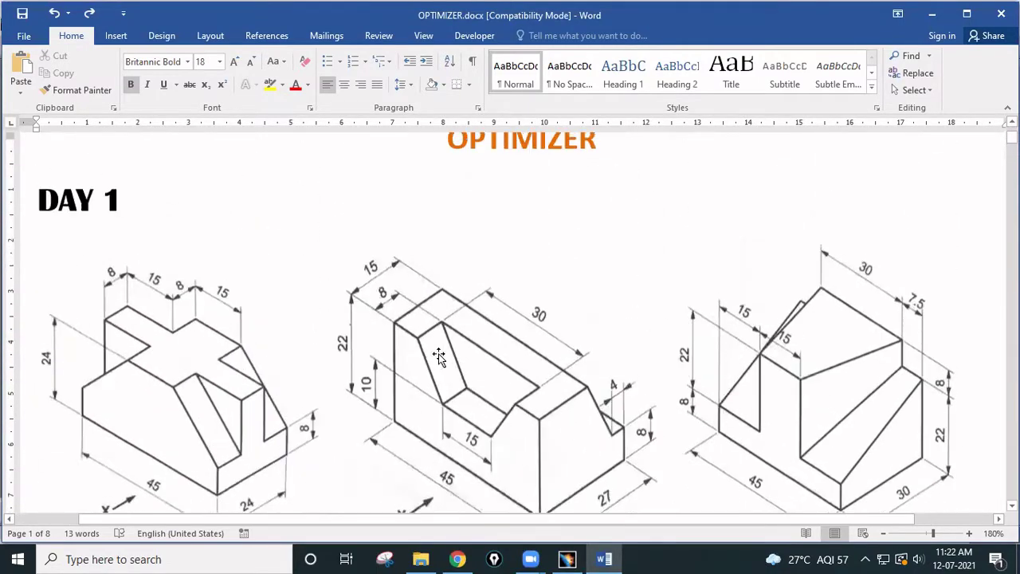
{"action": "scroll", "coordinate": [347, 350], "scroll_direction": "down", "scroll_amount": 5}
{"action": "scroll", "coordinate": [347, 350], "scroll_direction": "down", "scroll_amount": 4}
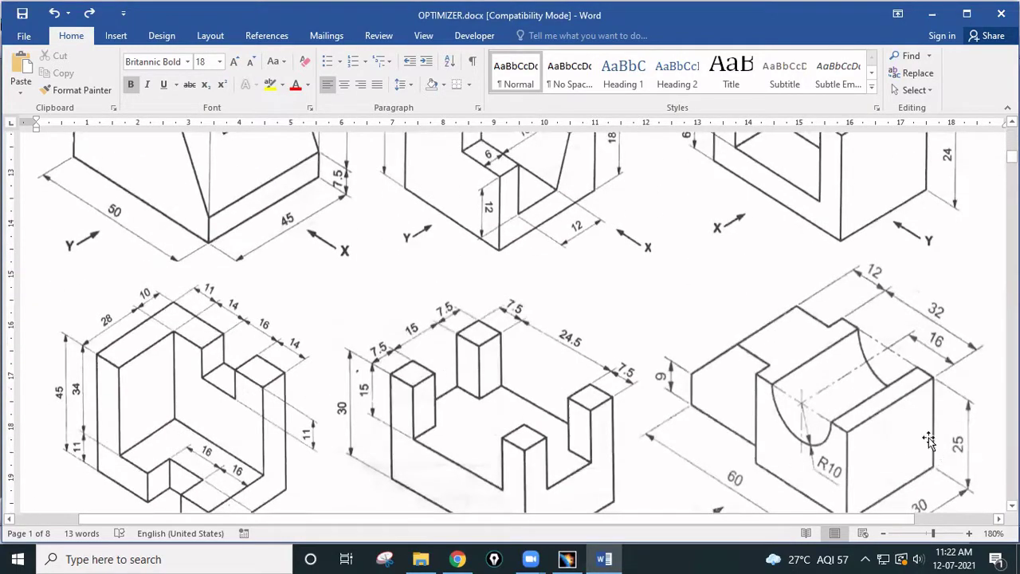
{"action": "scroll", "coordinate": [478, 362], "scroll_direction": "down", "scroll_amount": 2}
{"action": "scroll", "coordinate": [319, 335], "scroll_direction": "up", "scroll_amount": 12}
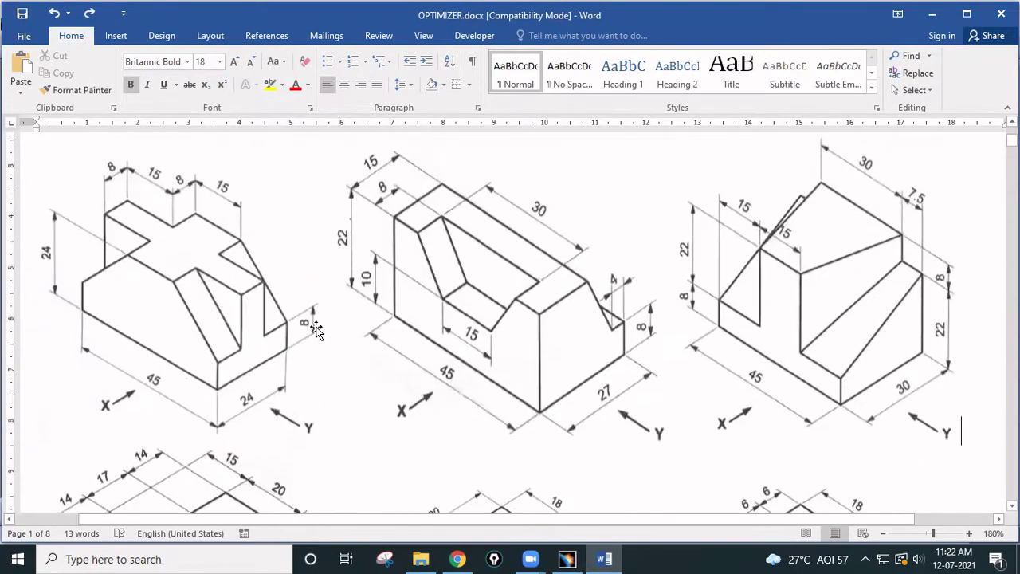
{"action": "scroll", "coordinate": [316, 329], "scroll_direction": "up", "scroll_amount": 1}
Step: Mark the X view direction, front profile, extrusion direction, 24 dimension and slot on the first drawing with the screen pen, and clear the marks
{"action": "left_click", "coordinate": [479, 552]}
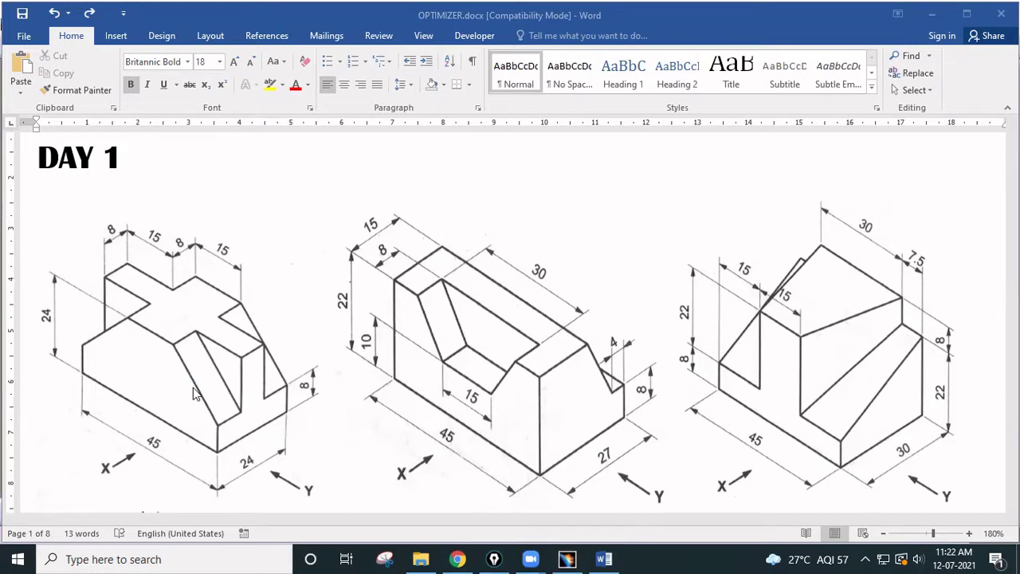
{"action": "left_click", "coordinate": [953, 243]}
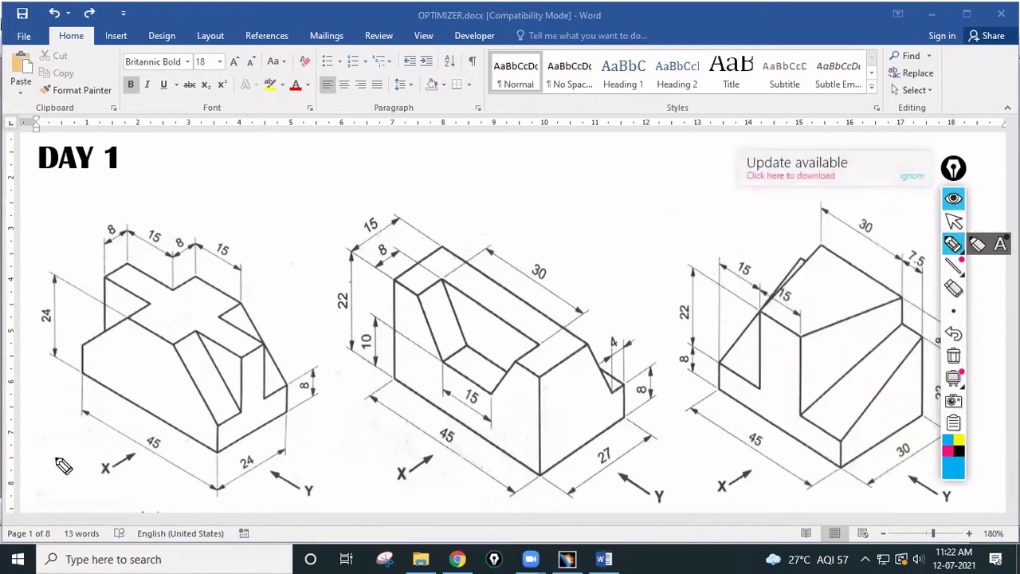
{"action": "left_click_drag", "start_coordinate": [75, 456], "coordinate": [103, 445]}
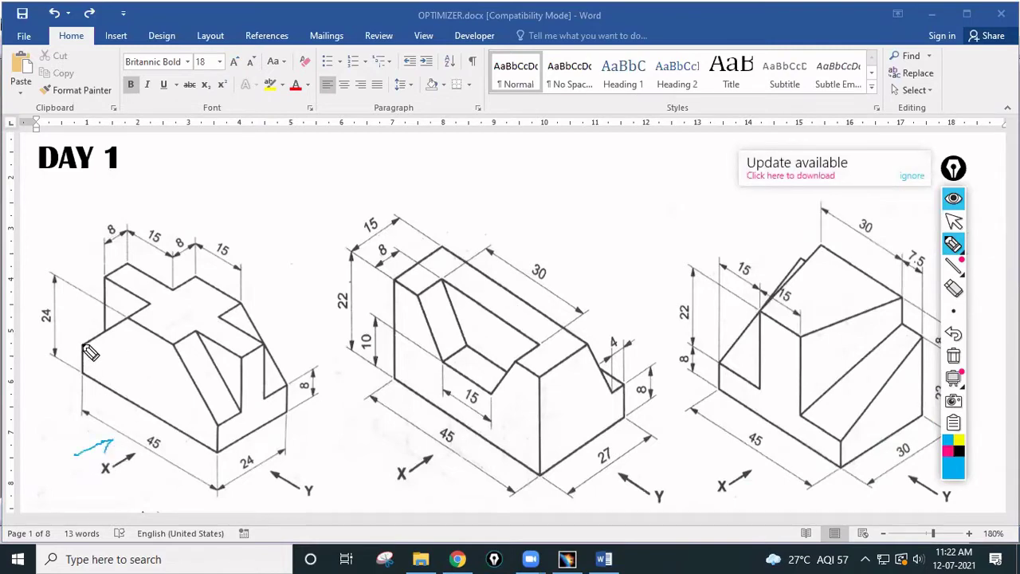
{"action": "mouse_move", "coordinate": [84, 347]}
{"action": "left_mouse_down"}
{"action": "mouse_move", "coordinate": [82, 373]}
{"action": "mouse_move", "coordinate": [216, 440]}
{"action": "mouse_move", "coordinate": [179, 351]}
{"action": "mouse_move", "coordinate": [137, 325]}
{"action": "mouse_move", "coordinate": [87, 349]}
{"action": "left_mouse_up"}
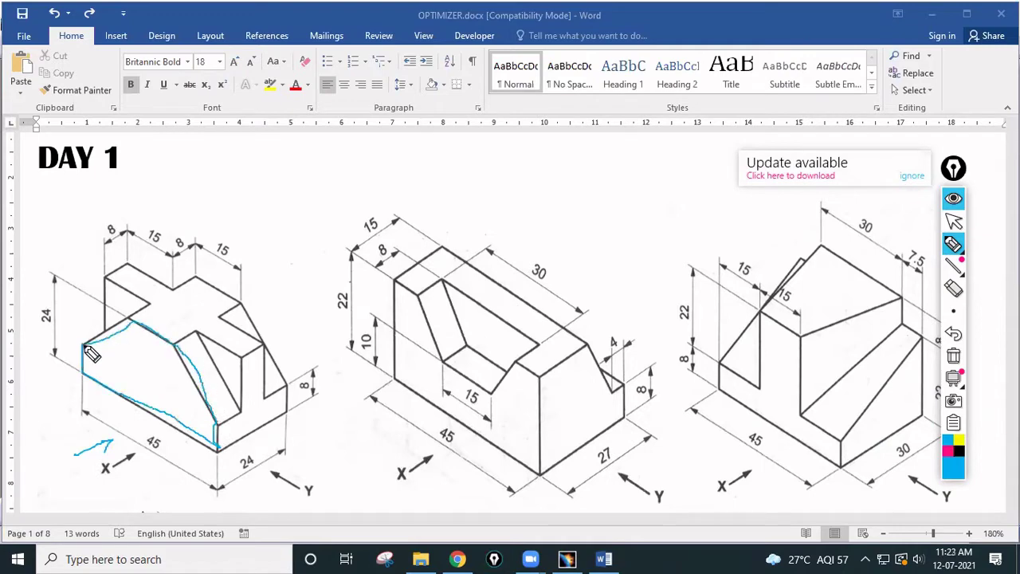
{"action": "left_click_drag", "start_coordinate": [173, 330], "coordinate": [217, 302]}
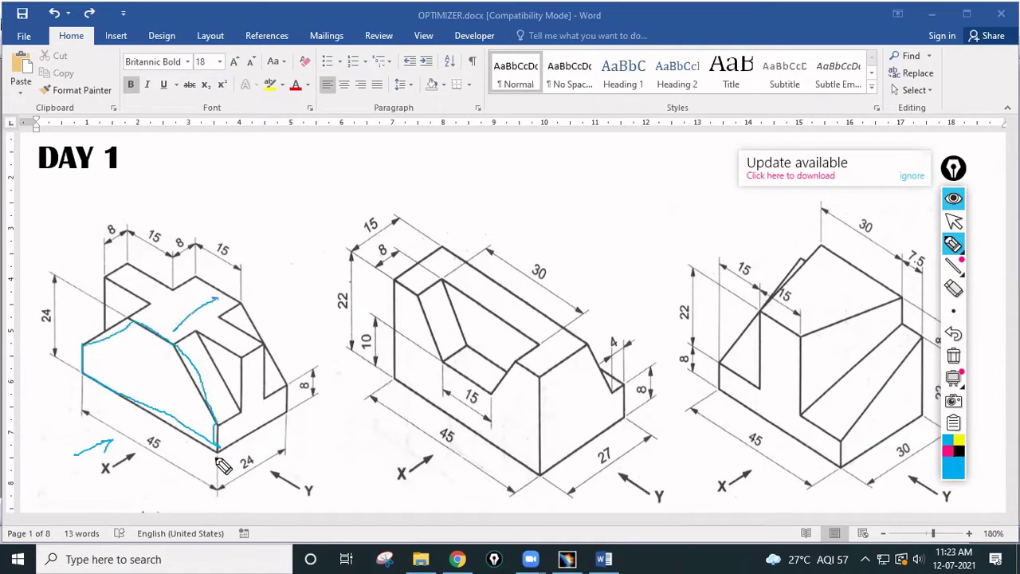
{"action": "left_click_drag", "start_coordinate": [248, 466], "coordinate": [254, 454]}
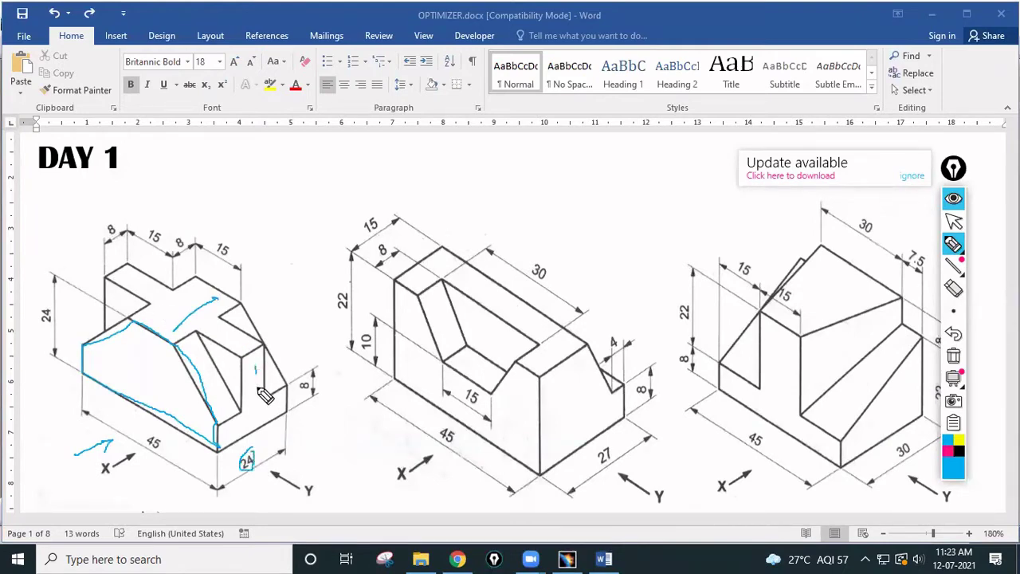
{"action": "left_click_drag", "start_coordinate": [255, 368], "coordinate": [256, 400]}
{"action": "left_click", "coordinate": [952, 355]}
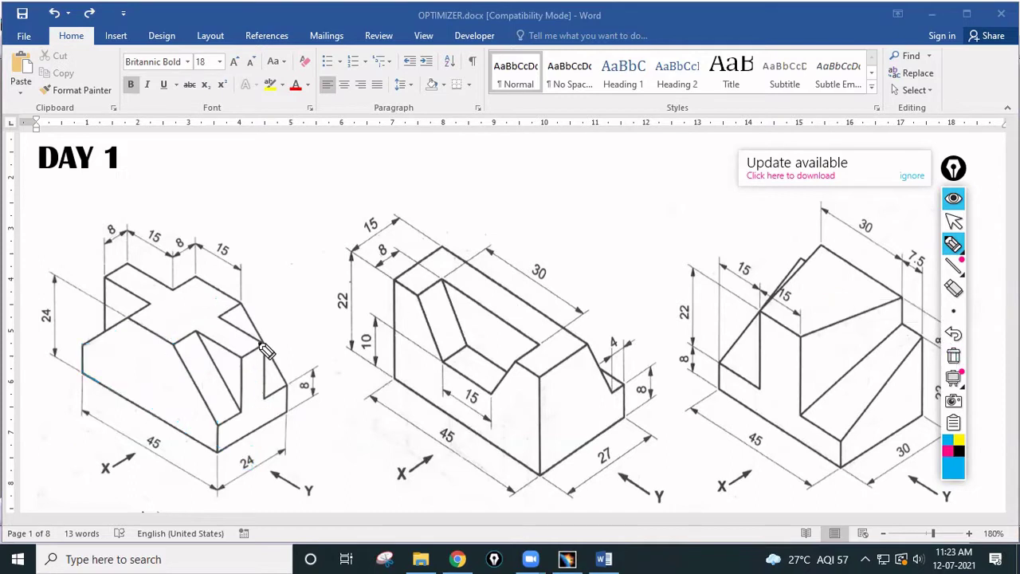
{"action": "left_click", "coordinate": [952, 199]}
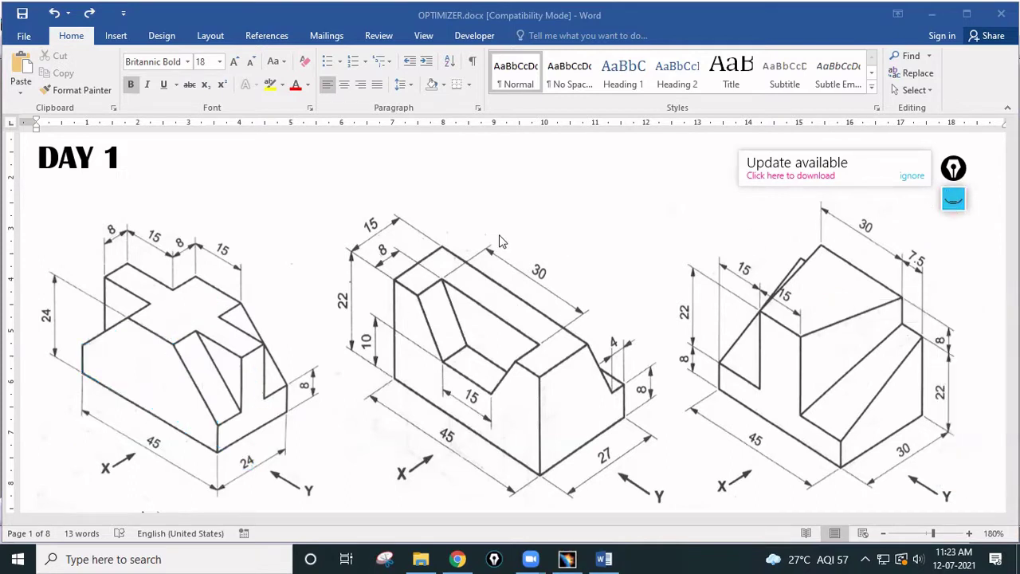
Step: Switch to CATIA, dismiss the update notice and open a new sketch on the yz plane
{"action": "mouse_move", "coordinate": [572, 558]}
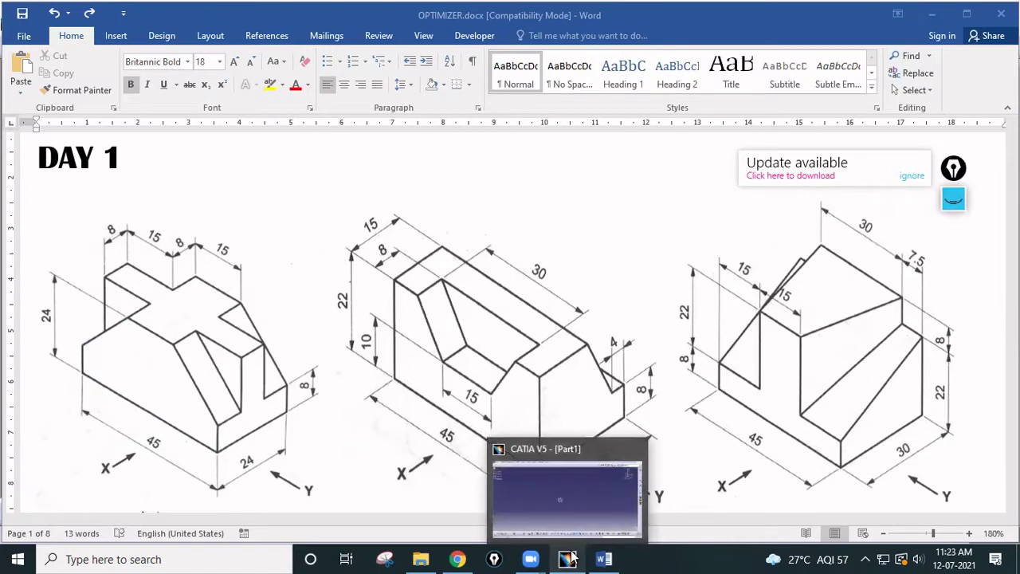
{"action": "left_click", "coordinate": [571, 557]}
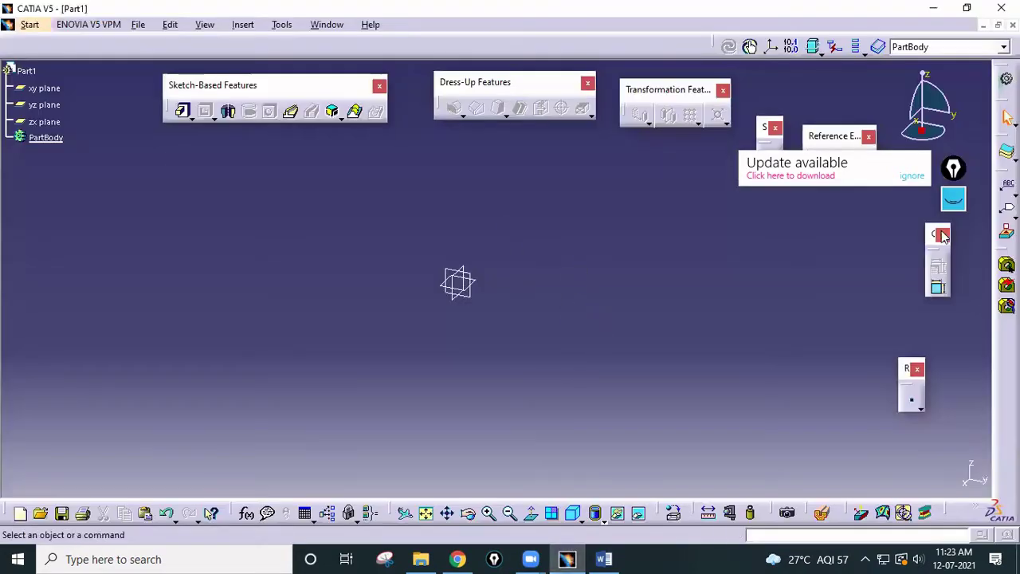
{"action": "left_click", "coordinate": [911, 175]}
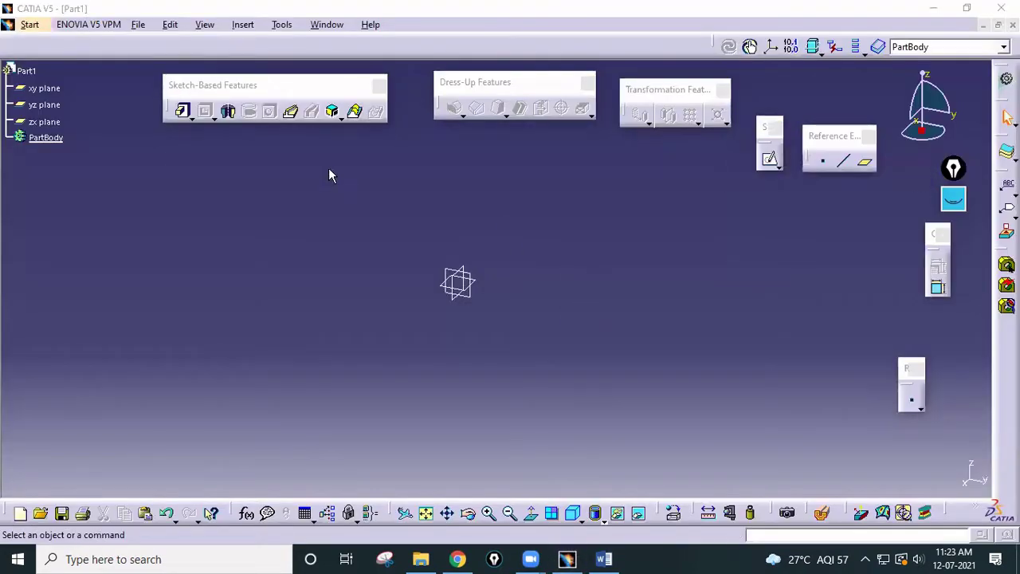
{"action": "left_click", "coordinate": [769, 159]}
{"action": "left_click", "coordinate": [468, 294]}
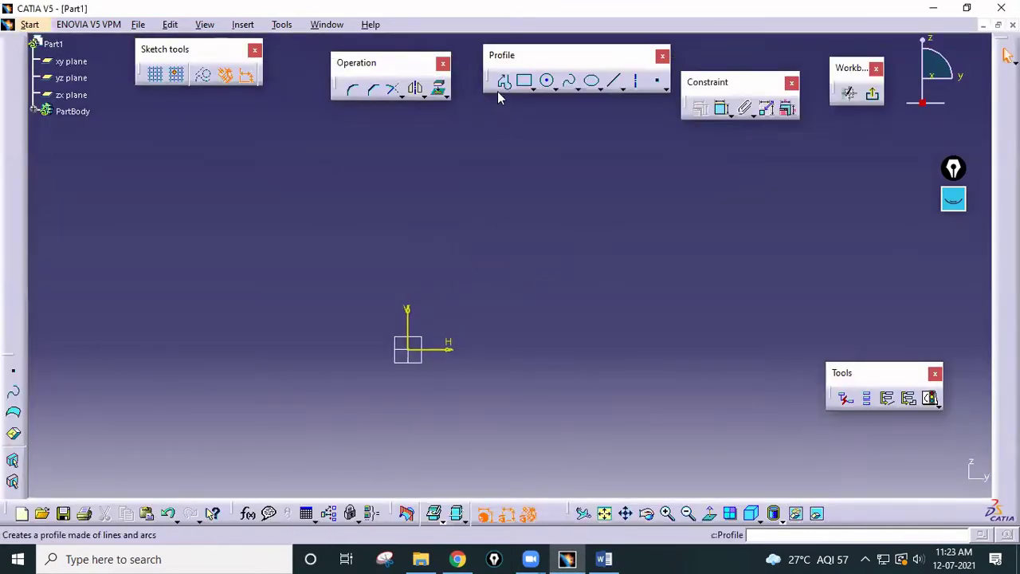
Step: Sketch a closed six-sided profile from the origin, about 137 mm wide, with short upright sides, two sloping edges and a horizontal top
{"action": "left_click", "coordinate": [504, 83]}
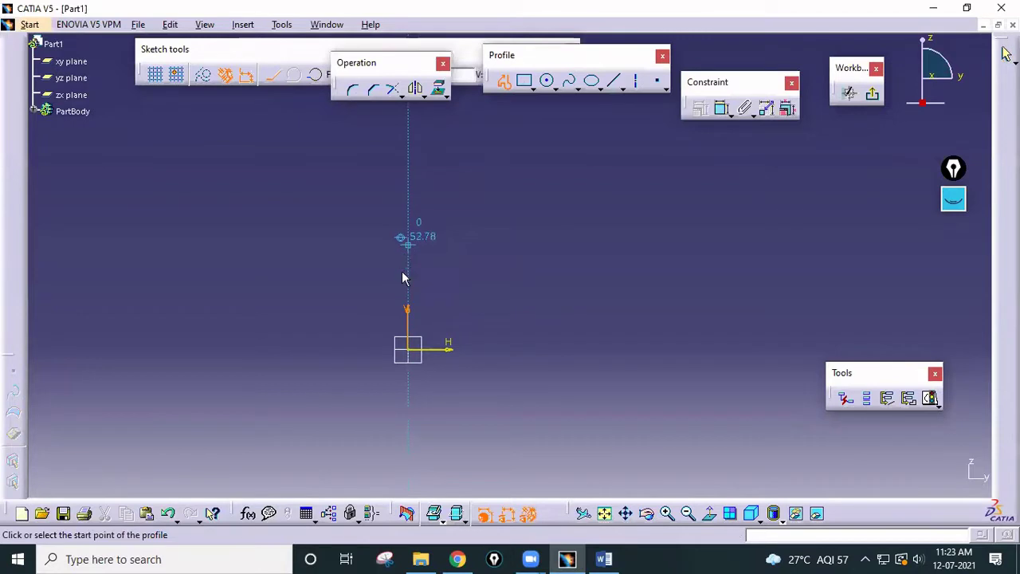
{"action": "left_click", "coordinate": [410, 351]}
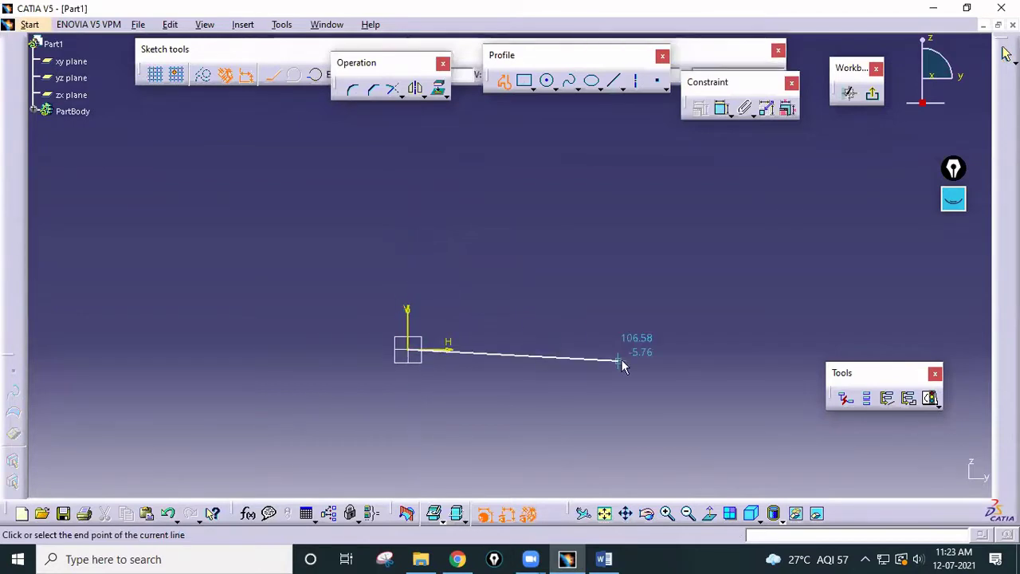
{"action": "left_click", "coordinate": [679, 349]}
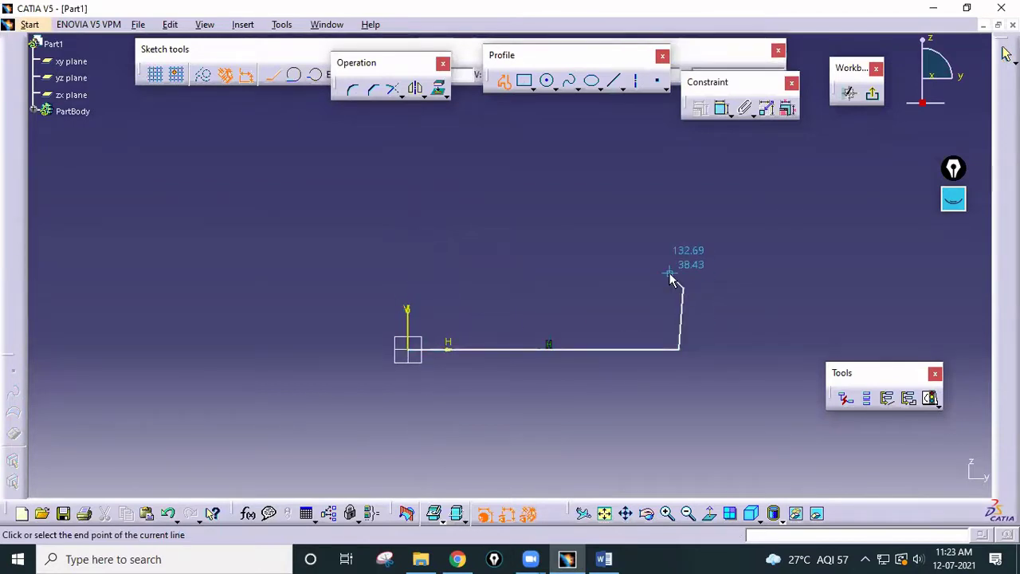
{"action": "left_click", "coordinate": [682, 286]}
{"action": "left_click", "coordinate": [613, 158]}
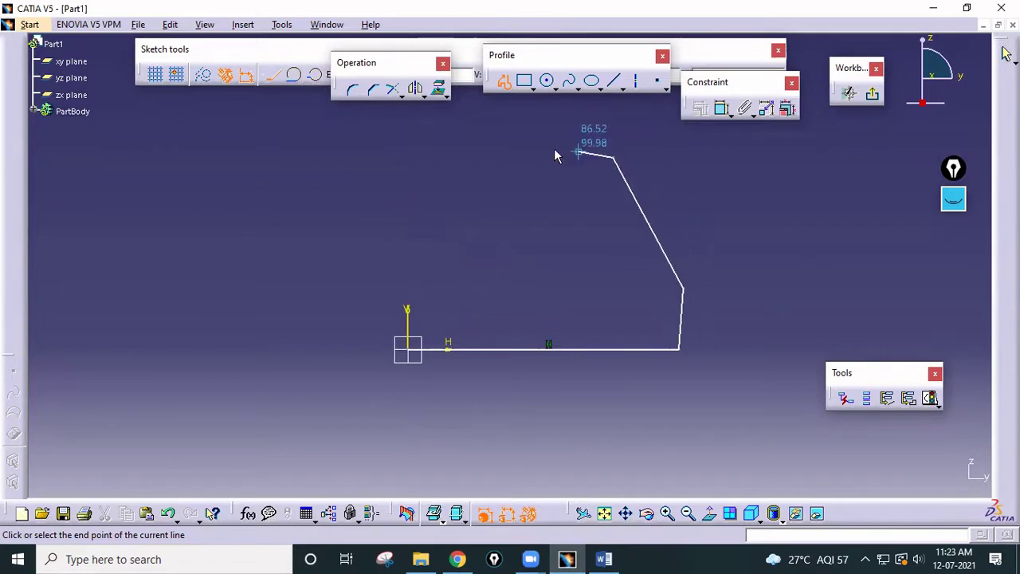
{"action": "left_click", "coordinate": [455, 158]}
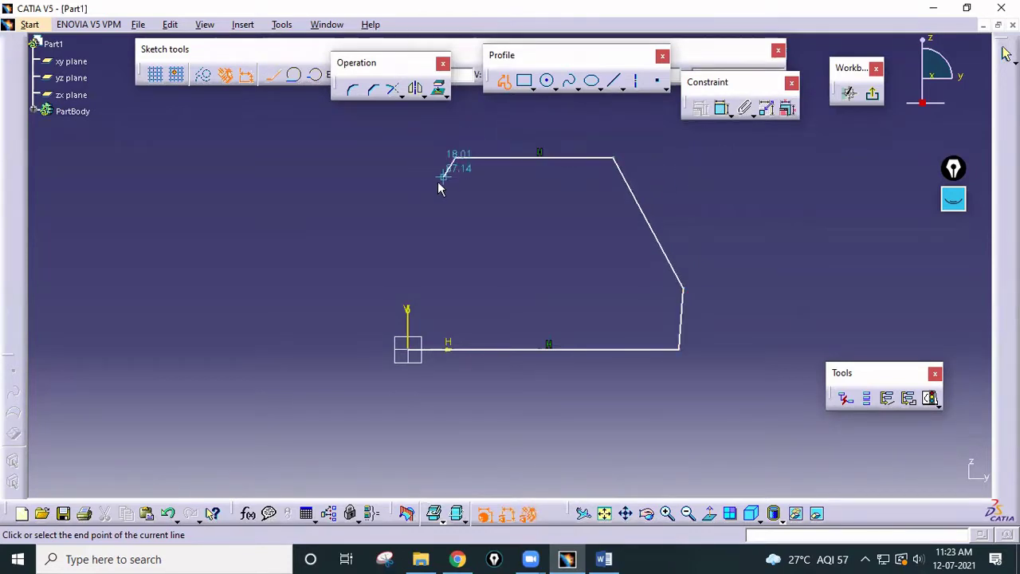
{"action": "left_click", "coordinate": [408, 287]}
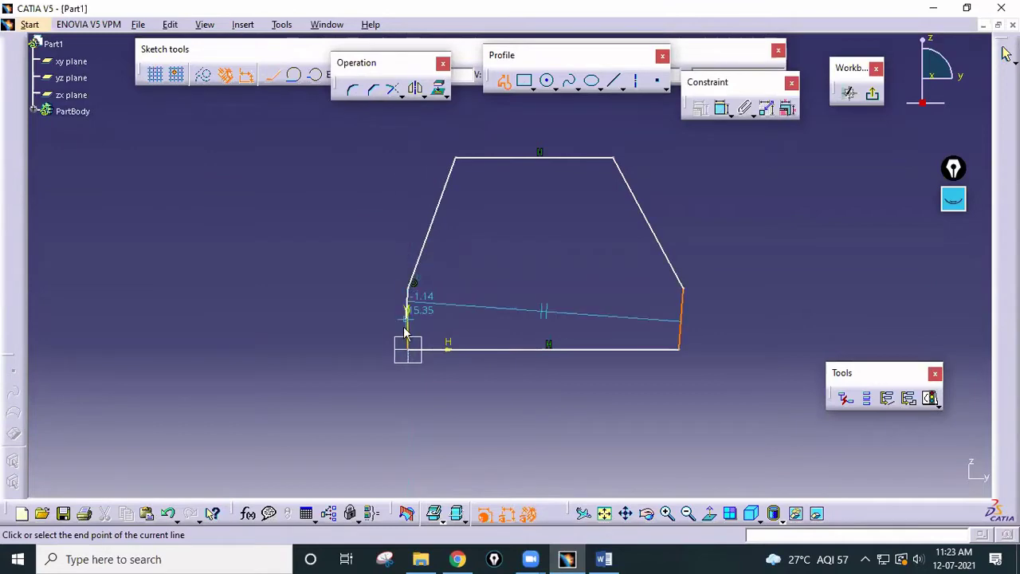
{"action": "left_click", "coordinate": [408, 348]}
{"action": "left_click", "coordinate": [534, 406]}
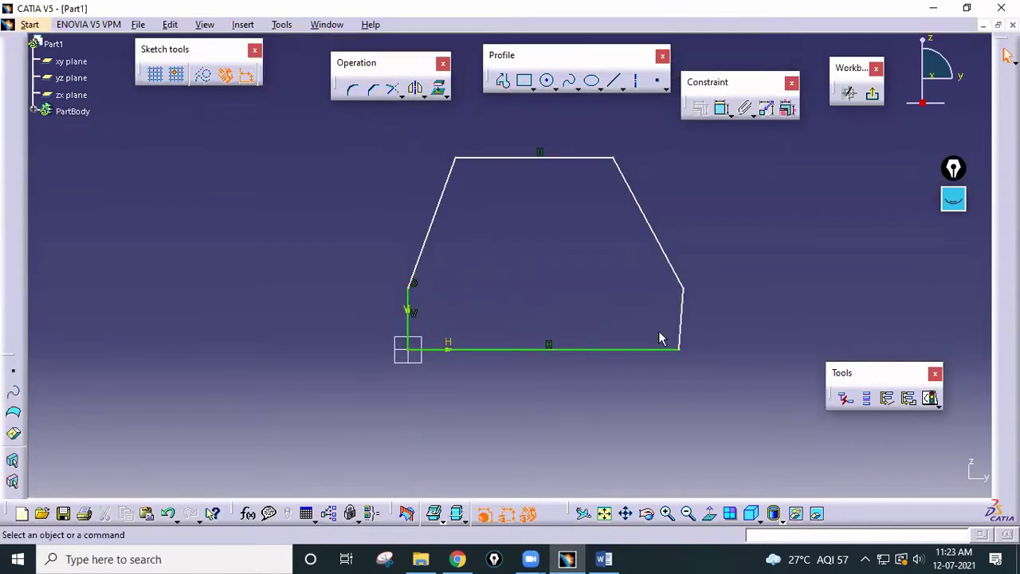
Step: Apply a Vertical constraint to the short side edge opposite the origin
{"action": "left_click", "coordinate": [680, 323]}
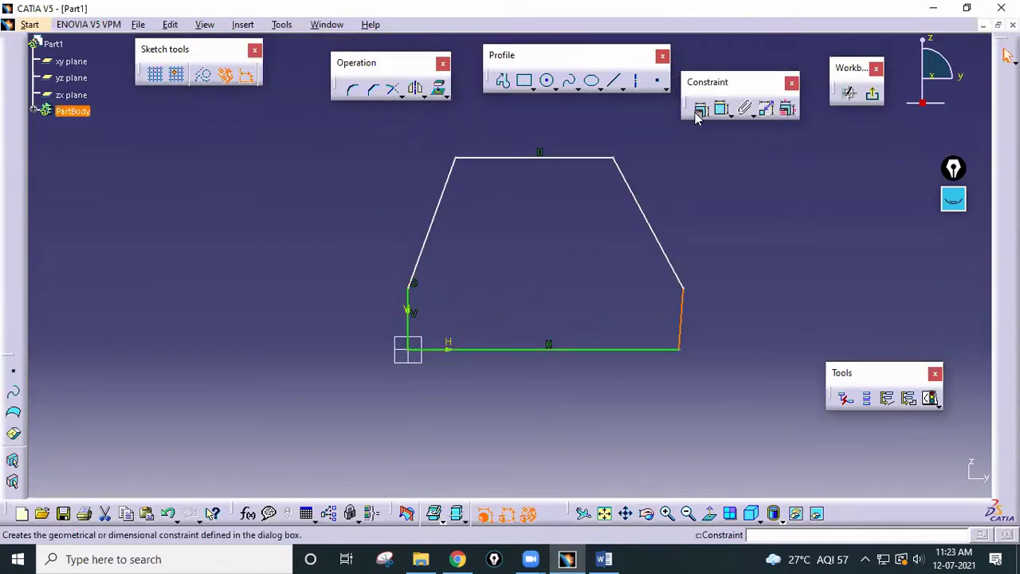
{"action": "left_click", "coordinate": [699, 108]}
{"action": "left_click", "coordinate": [769, 310]}
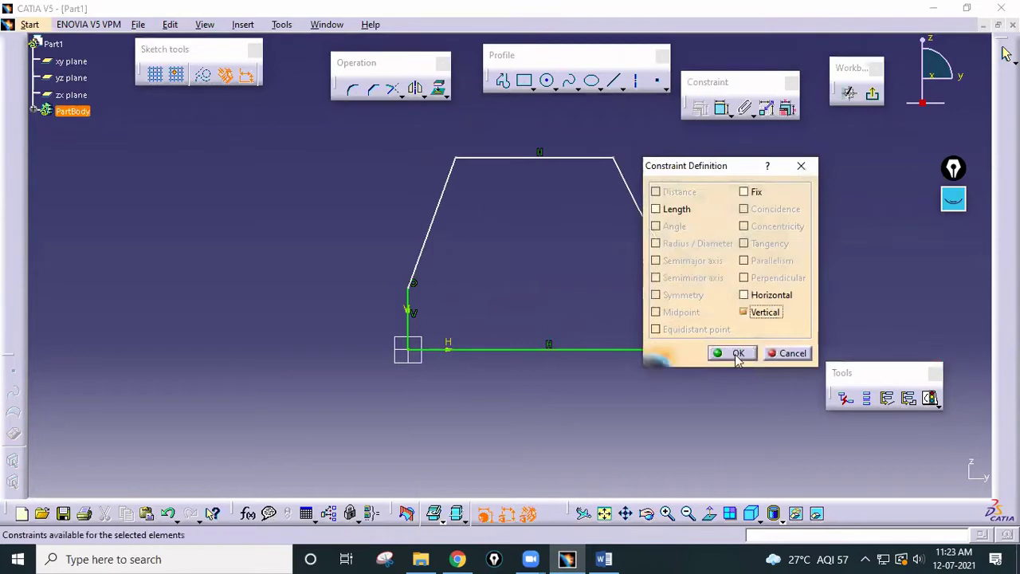
{"action": "left_click", "coordinate": [737, 353]}
Step: Check the first drawing in Word and dimension the profile's base edge at 45 mm in the CATIA sketch
{"action": "left_click", "coordinate": [723, 110]}
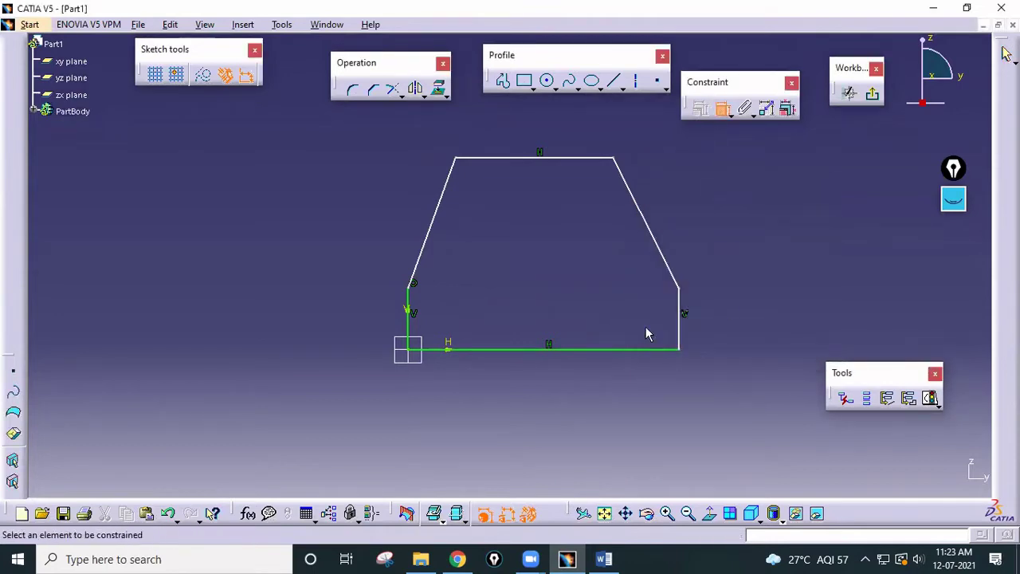
{"action": "left_click", "coordinate": [603, 558]}
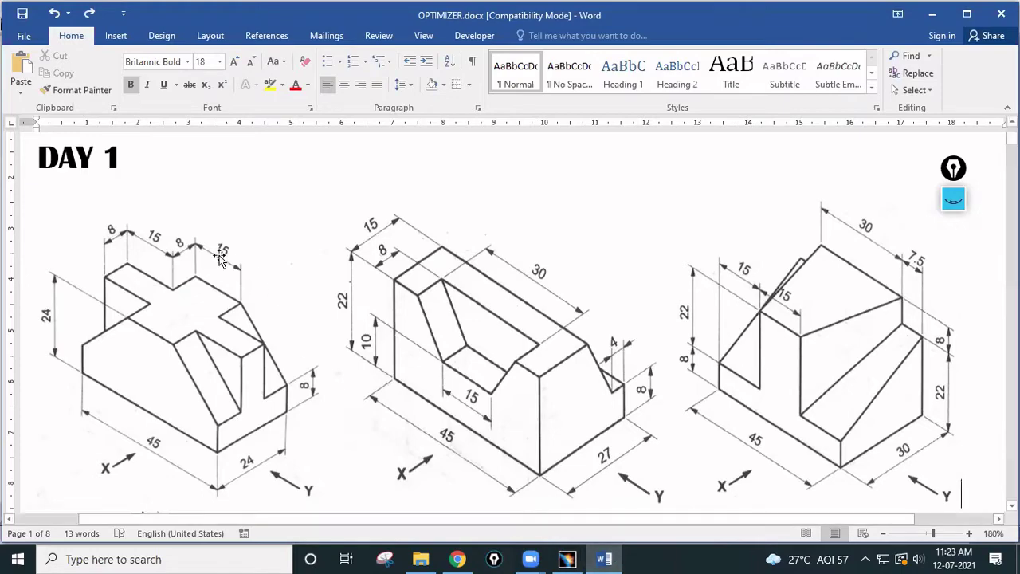
{"action": "left_click", "coordinate": [567, 558]}
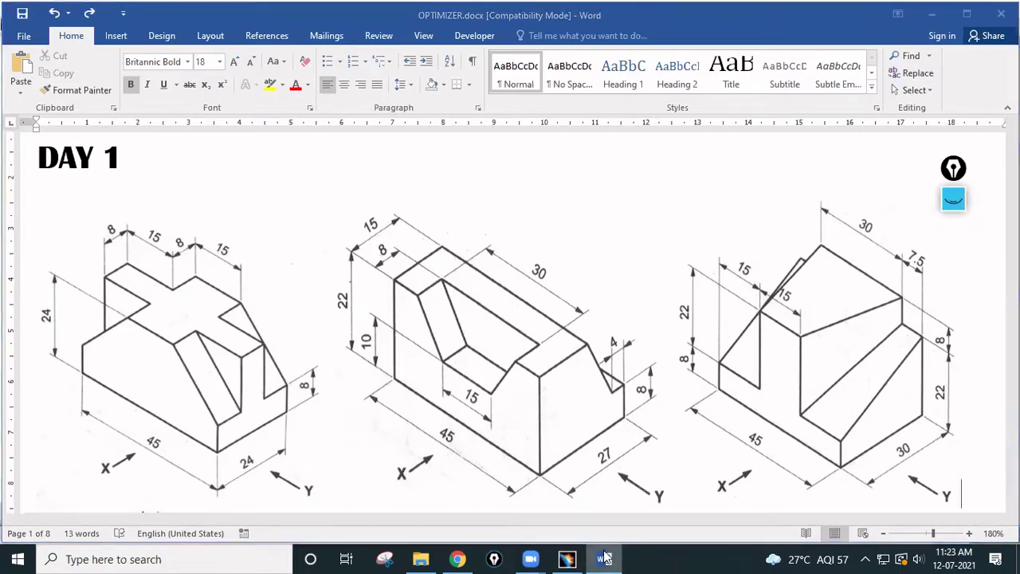
{"action": "left_click", "coordinate": [569, 350]}
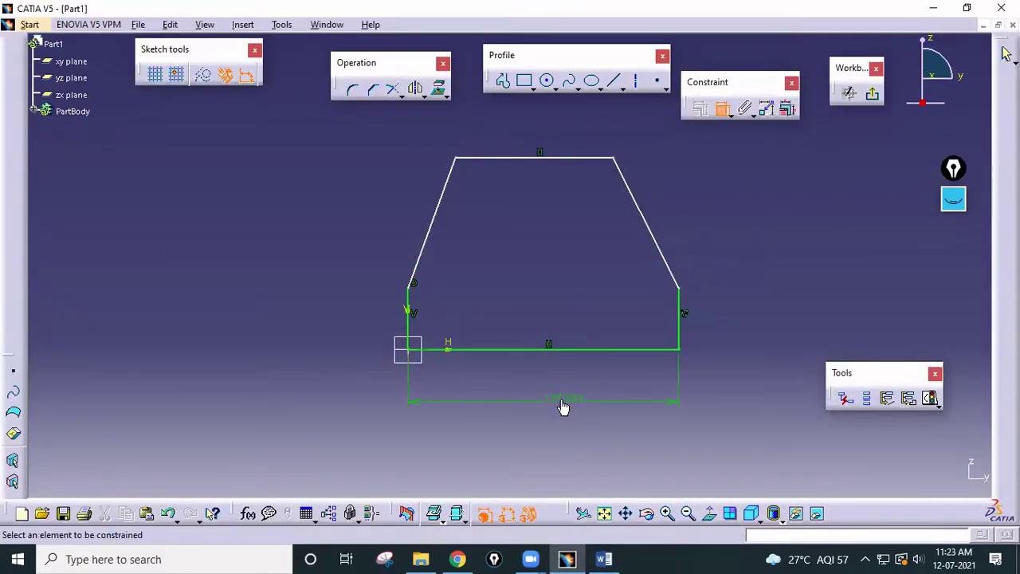
{"action": "double_click", "coordinate": [560, 403]}
{"action": "type", "text": "45"}
{"action": "key", "text": "Return"}
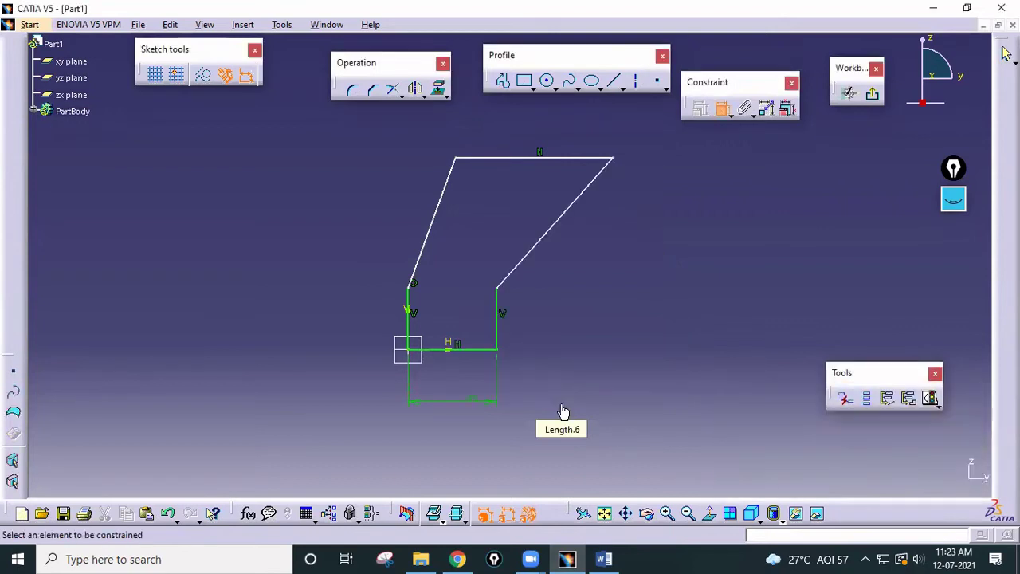
Step: Dimension the profile's horizontal top edge at 15 mm
{"action": "left_click", "coordinate": [512, 158]}
{"action": "double_click", "coordinate": [505, 121]}
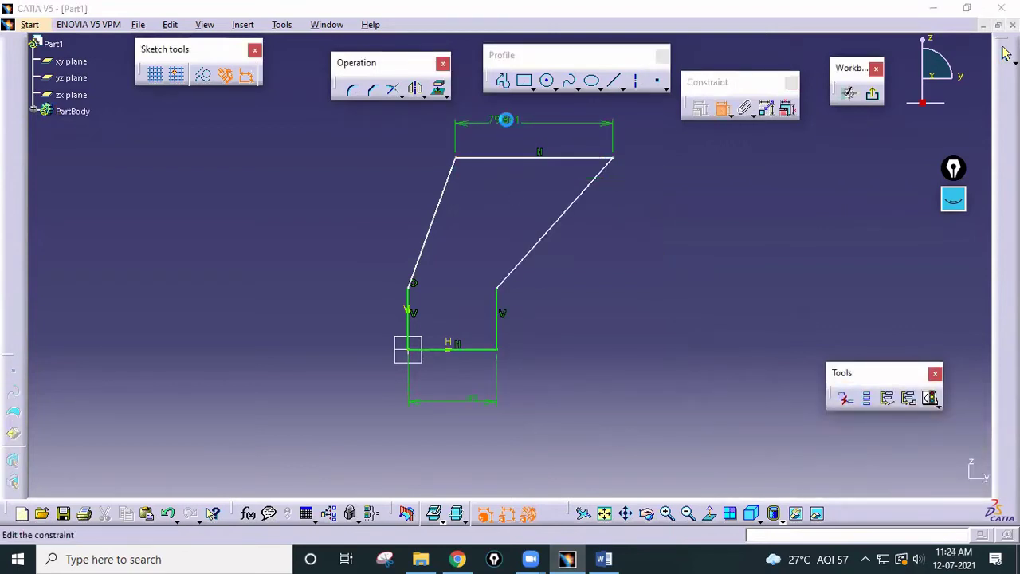
{"action": "type", "text": "15"}
{"action": "key", "text": "Return"}
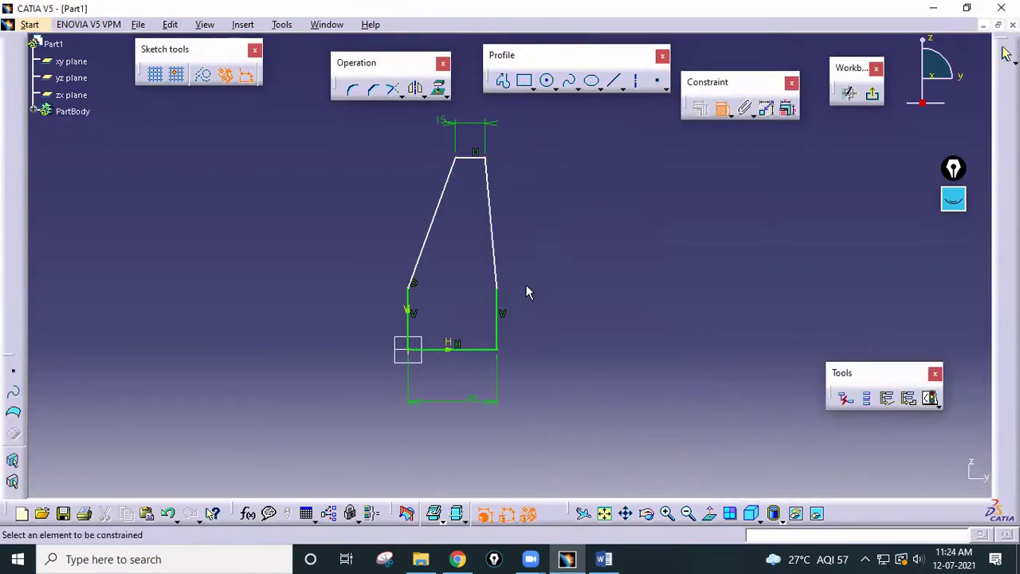
Step: Dimension both short vertical side edges of the profile at 8 mm each
{"action": "left_click", "coordinate": [498, 329]}
{"action": "double_click", "coordinate": [553, 317]}
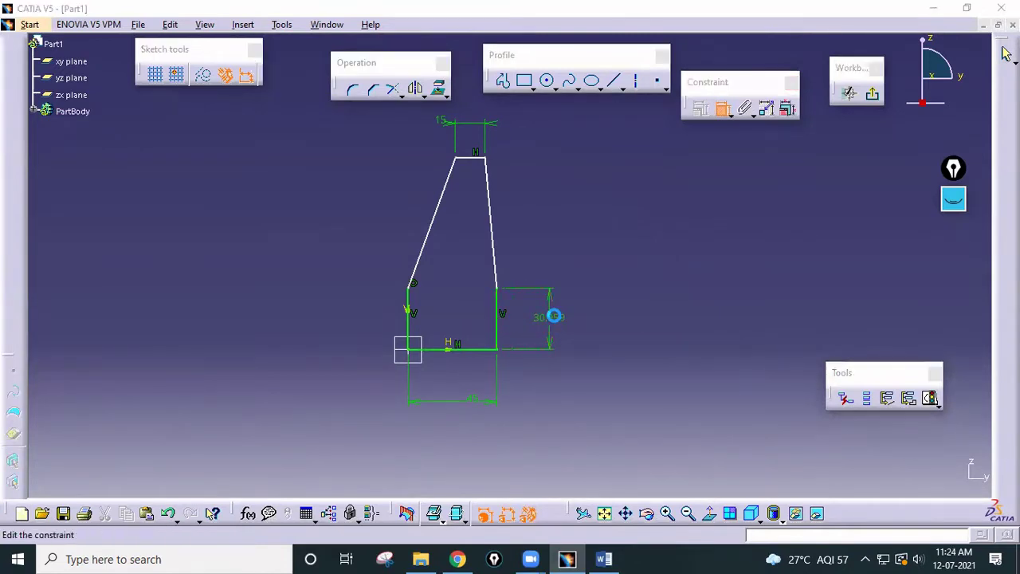
{"action": "type", "text": "8mm"}
{"action": "key", "text": "Return"}
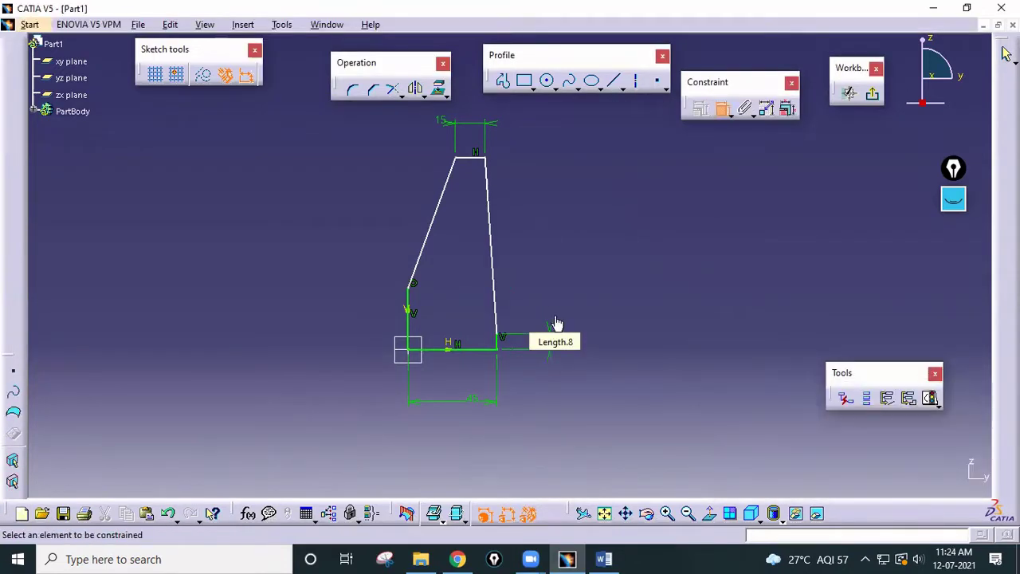
{"action": "left_click", "coordinate": [408, 329]}
{"action": "double_click", "coordinate": [335, 325]}
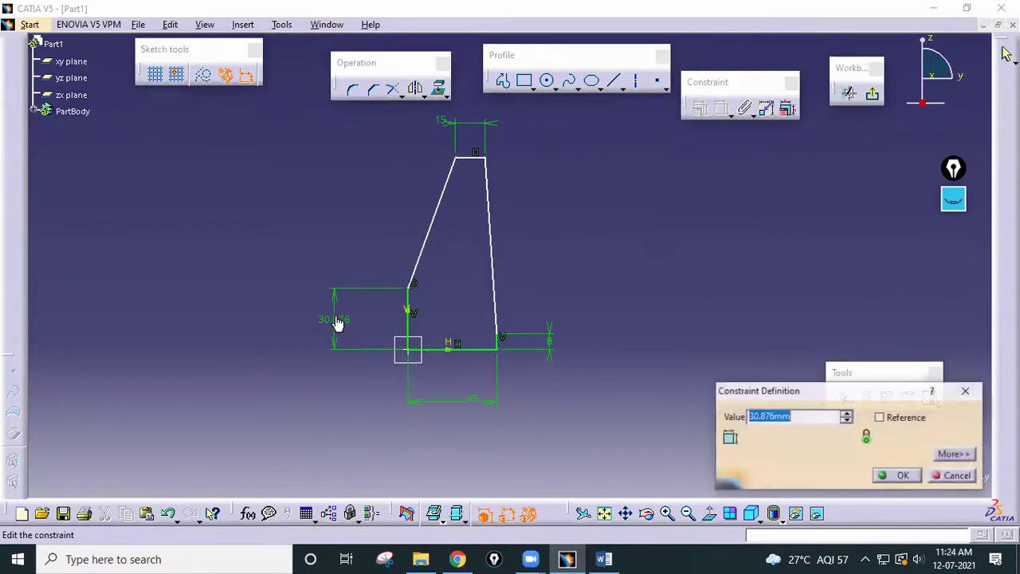
{"action": "type", "text": "8"}
{"action": "key", "text": "Return"}
Step: Dimension the profile's overall height between the top and base edges at 24 mm
{"action": "left_click", "coordinate": [469, 204]}
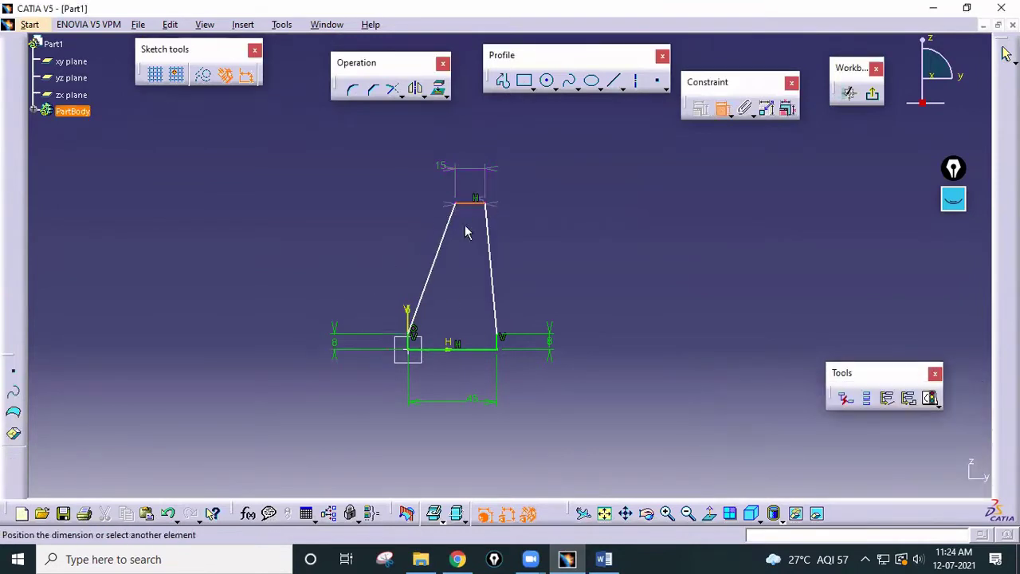
{"action": "left_click", "coordinate": [474, 348]}
{"action": "left_click", "coordinate": [228, 280]}
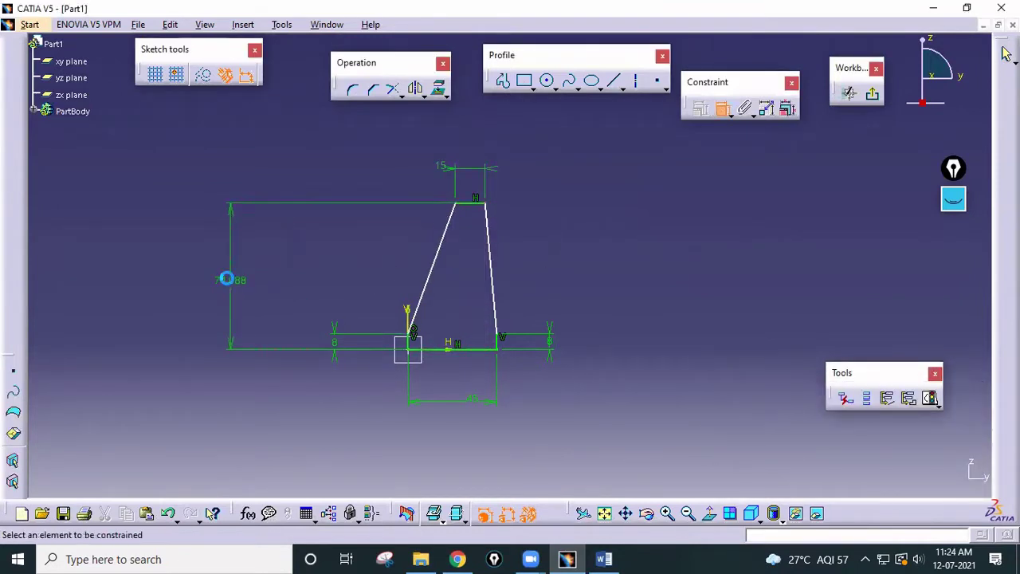
{"action": "double_click", "coordinate": [228, 281]}
{"action": "type", "text": "24"}
{"action": "key", "text": "Return"}
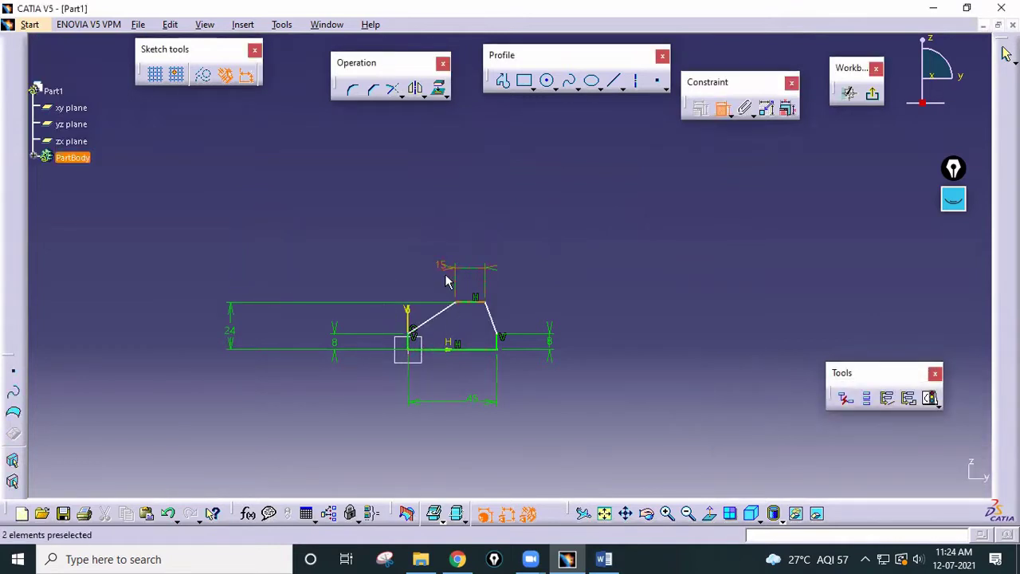
Step: Dimension the horizontal offset from the vertical axis to the near end of the top edge at 15 mm
{"action": "left_click", "coordinate": [412, 349]}
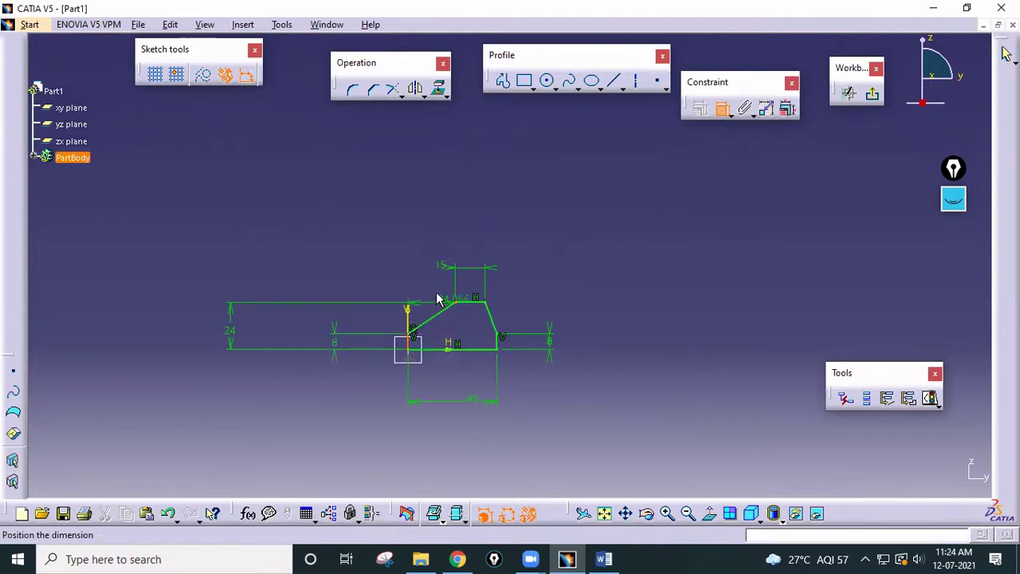
{"action": "left_click", "coordinate": [432, 228]}
{"action": "double_click", "coordinate": [439, 233]}
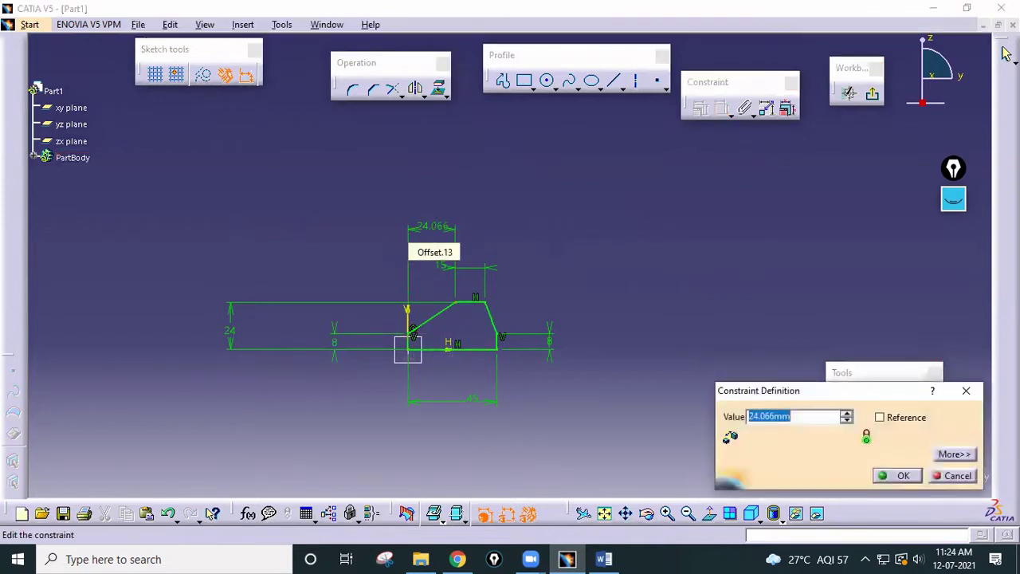
{"action": "type", "text": "15"}
{"action": "key", "text": "Return"}
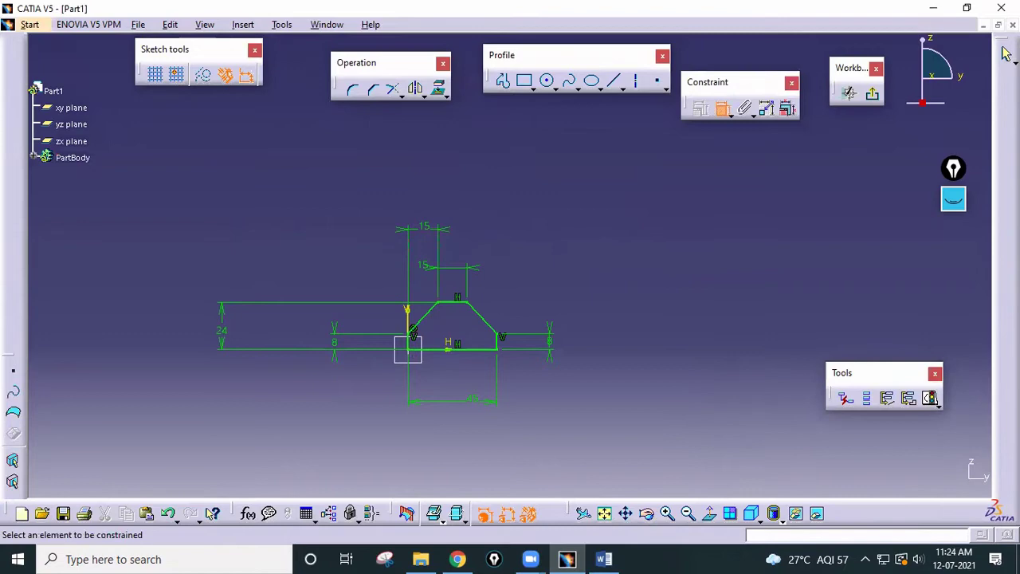
Step: Exit the sketch and pad the profile 24 mm, checking the depth in the first drawing in Word
{"action": "left_click", "coordinate": [872, 93]}
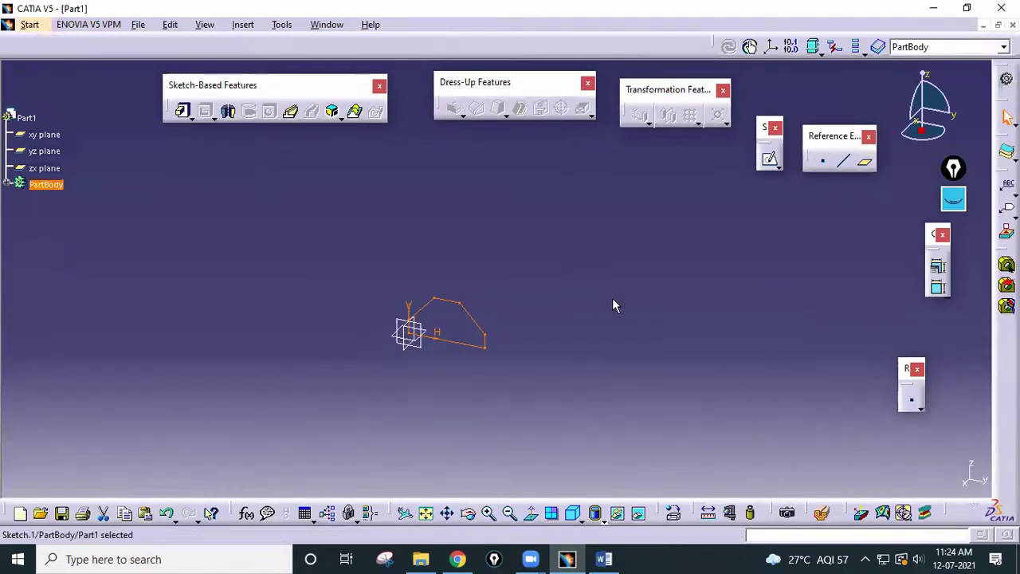
{"action": "middle_click_drag", "start_coordinate": [612, 299], "coordinate": [597, 127]}
{"action": "middle_click_drag", "start_coordinate": [550, 343], "coordinate": [624, 181]}
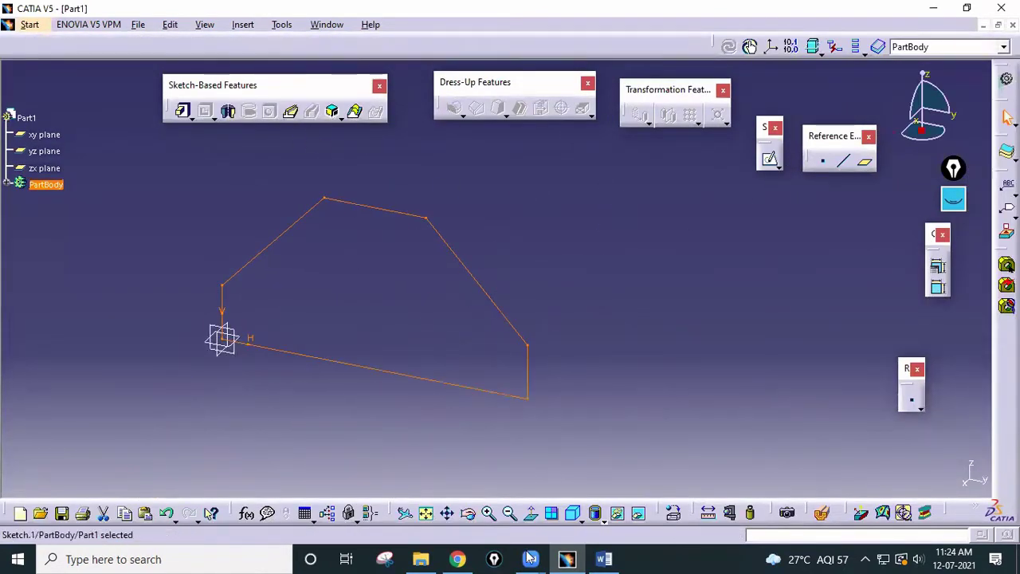
{"action": "left_click", "coordinate": [603, 558]}
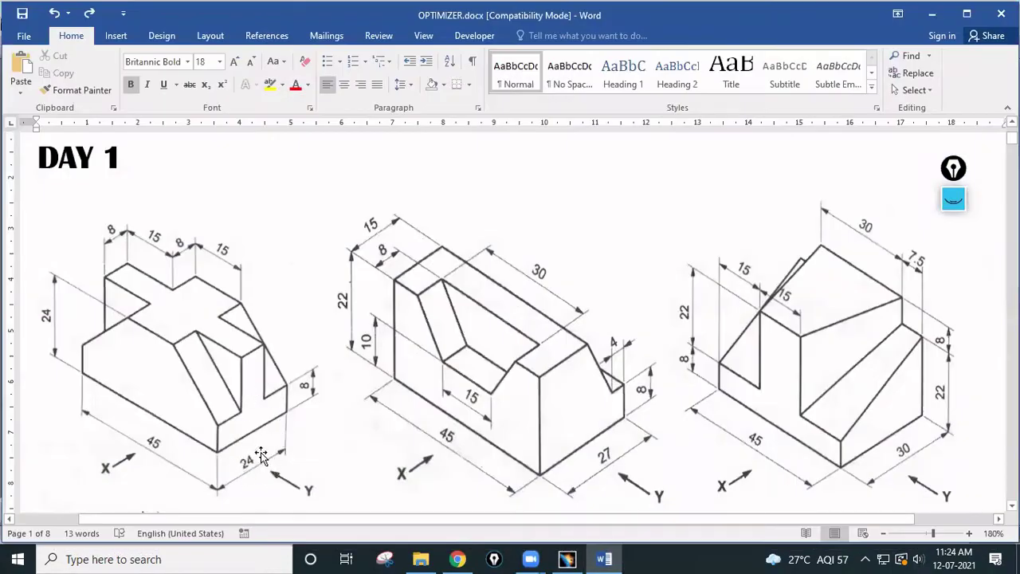
{"action": "left_click", "coordinate": [567, 558]}
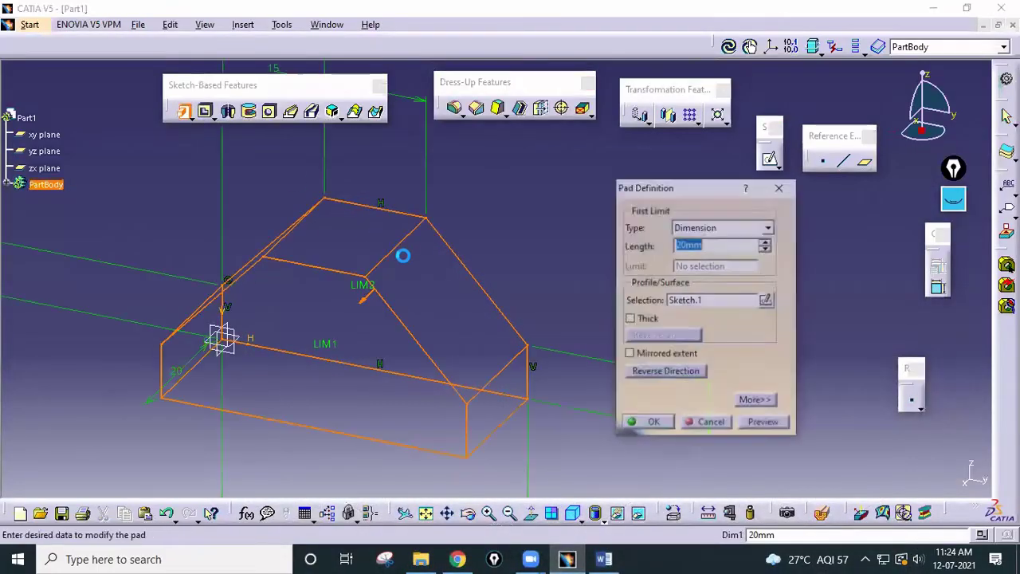
{"action": "type", "text": "24"}
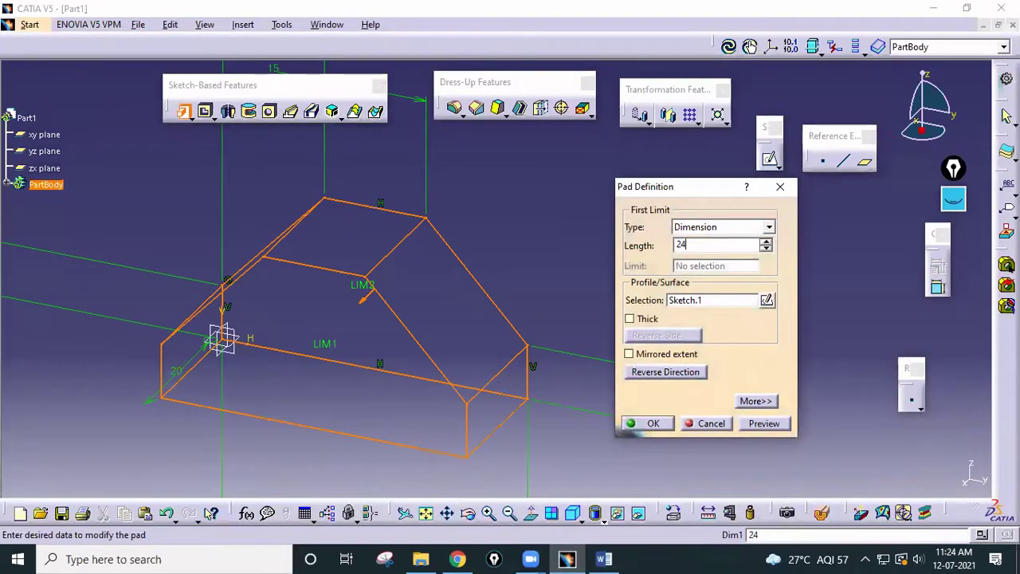
{"action": "left_click", "coordinate": [642, 423]}
{"action": "mouse_move", "coordinate": [635, 303]}
{"action": "middle_mouse_down"}
{"action": "mouse_move", "coordinate": [613, 302]}
{"action": "mouse_move", "coordinate": [617, 295]}
{"action": "middle_mouse_up"}
Step: Review the first drawing in Word, return to CATIA and open a new sketch on the pad's flat top face
{"action": "left_click", "coordinate": [603, 558]}
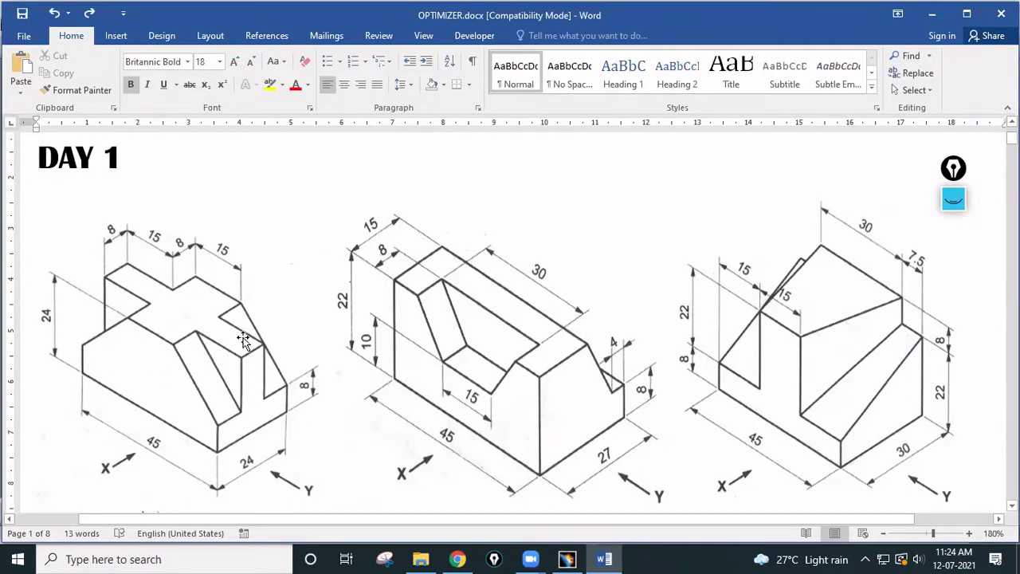
{"action": "left_click", "coordinate": [567, 559]}
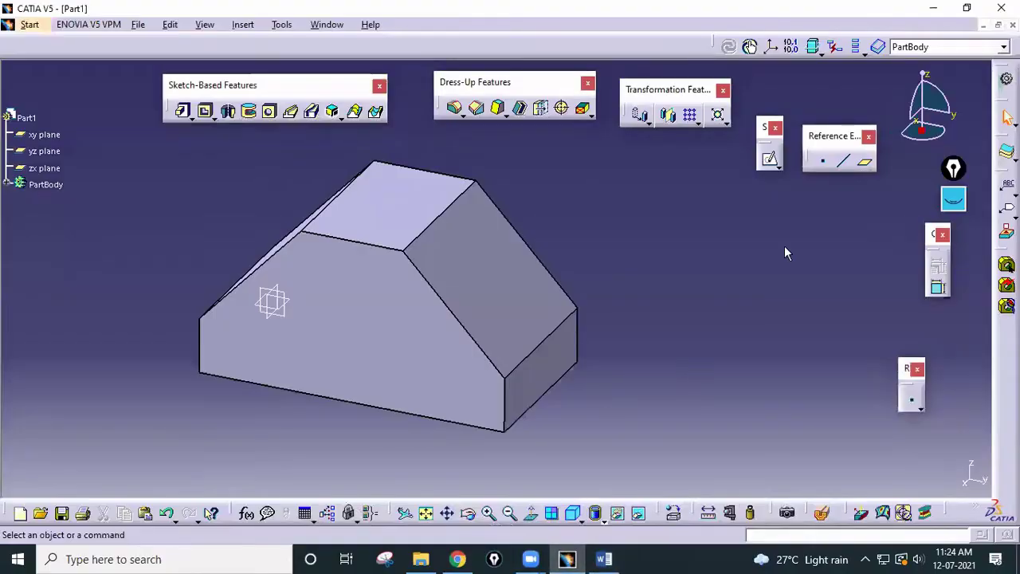
{"action": "left_click", "coordinate": [771, 162]}
{"action": "left_click", "coordinate": [424, 216]}
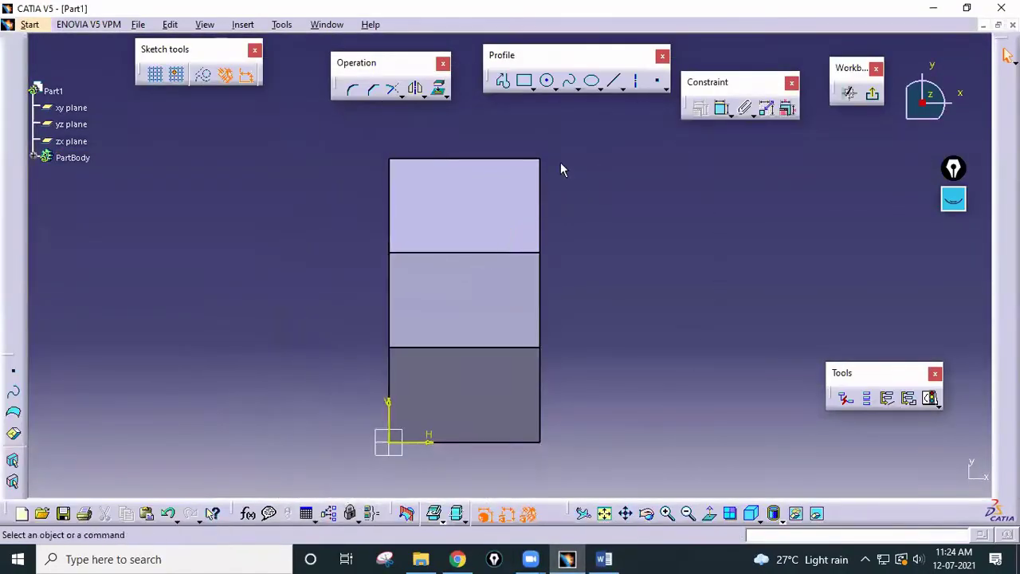
Step: Sketch a narrow rectangle about 10 mm wide running along nearly the whole length of the block, inset from both long sides
{"action": "left_click", "coordinate": [522, 88]}
{"action": "left_click", "coordinate": [439, 163]}
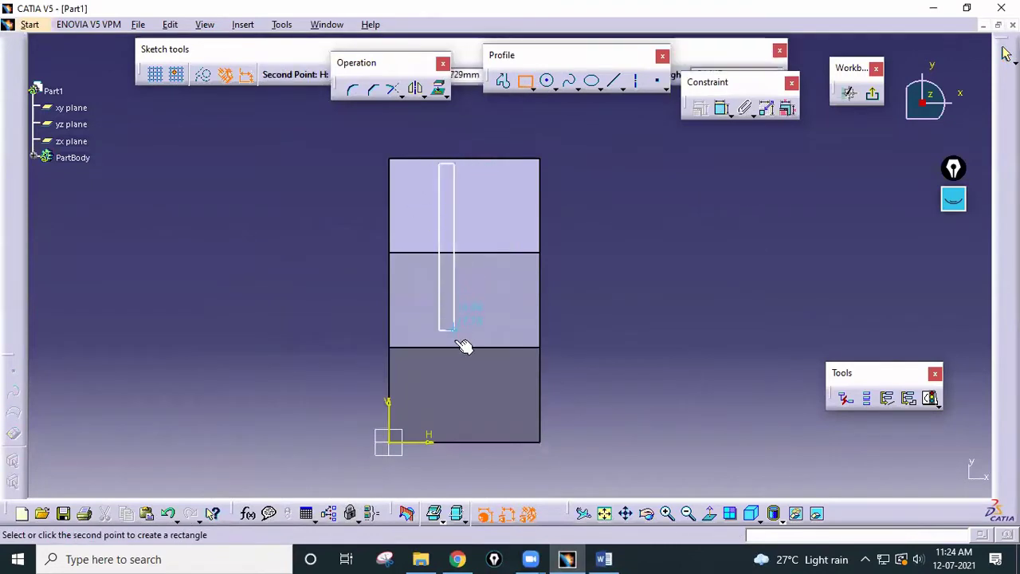
{"action": "left_click", "coordinate": [503, 438]}
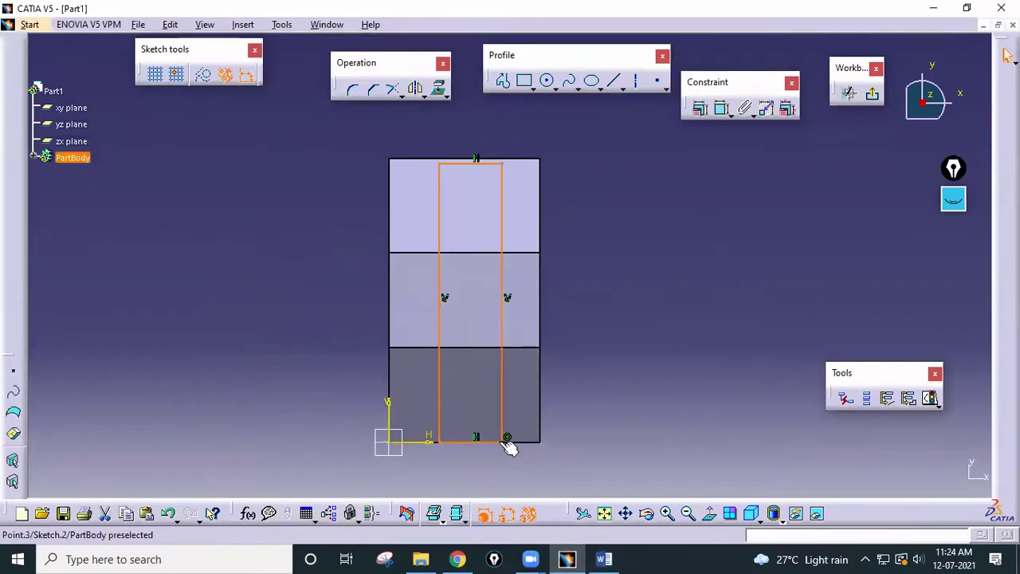
{"action": "left_click", "coordinate": [573, 430]}
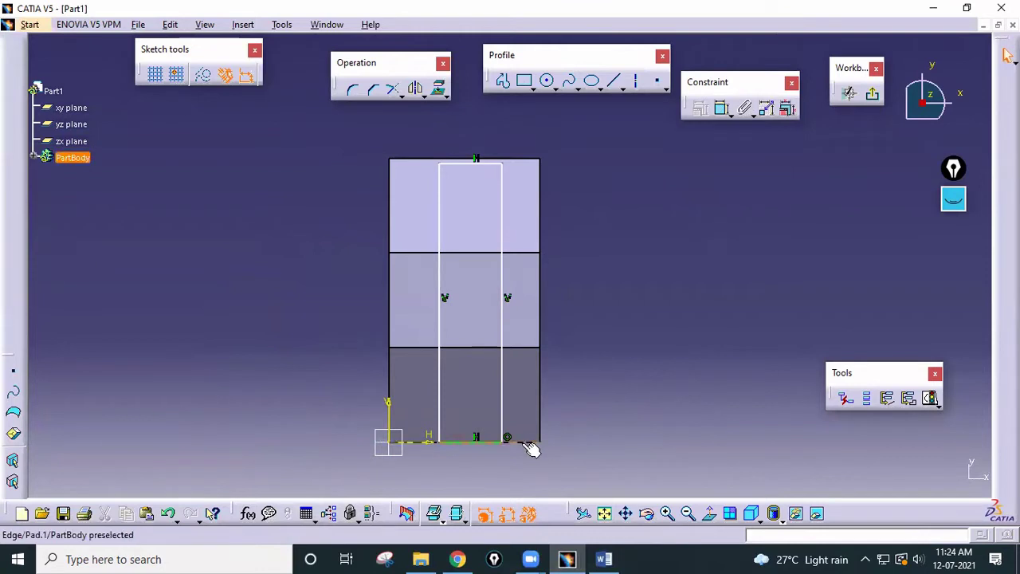
Step: Apply a Coincidence constraint between the rectangle's short edge nearest the origin and the block's end edge
{"action": "left_click", "coordinate": [480, 441]}
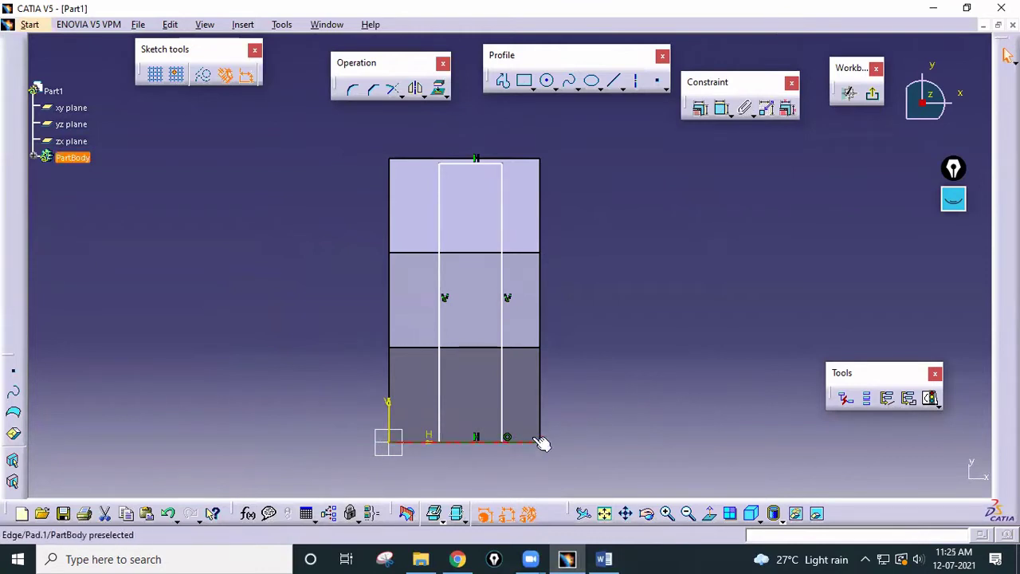
{"action": "left_click", "coordinate": [540, 442], "text": "ctrl"}
{"action": "left_click", "coordinate": [699, 108]}
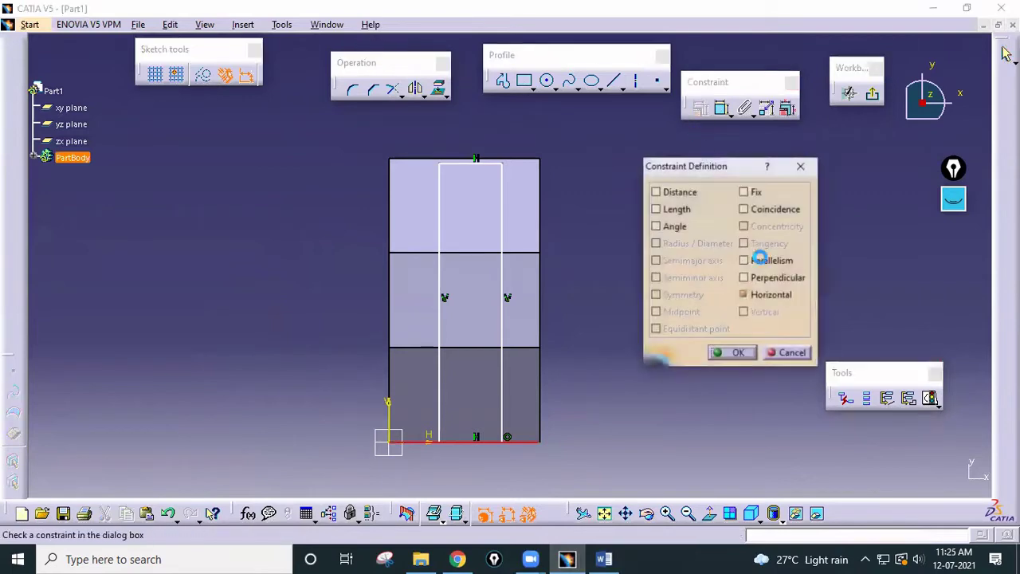
{"action": "left_click", "coordinate": [758, 211]}
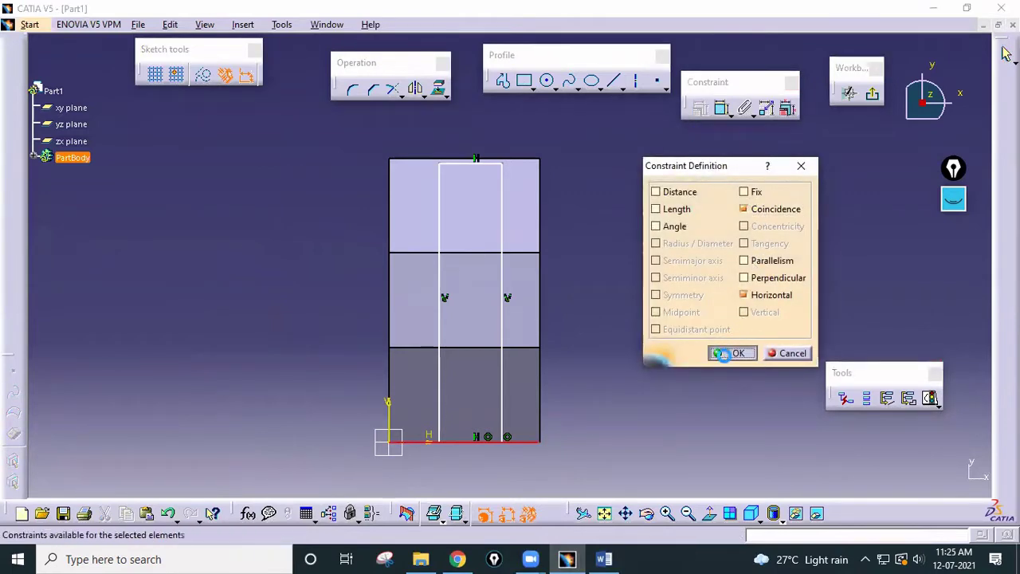
{"action": "left_click", "coordinate": [730, 353]}
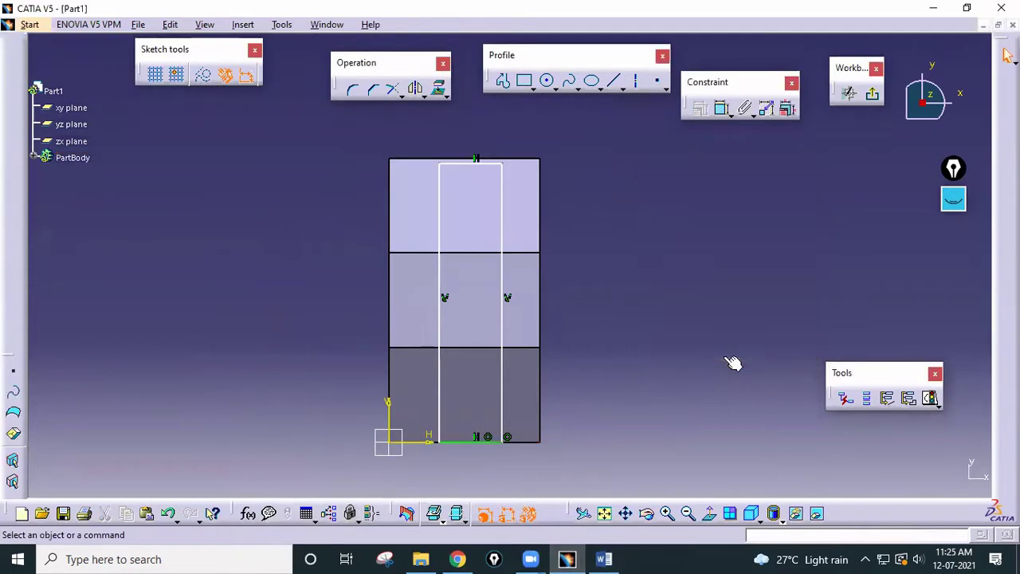
Step: Make the rectangle's short edge farthest from the origin coincident with the block's opposite end edge
{"action": "left_click", "coordinate": [486, 164]}
{"action": "left_click", "coordinate": [529, 162], "text": "ctrl"}
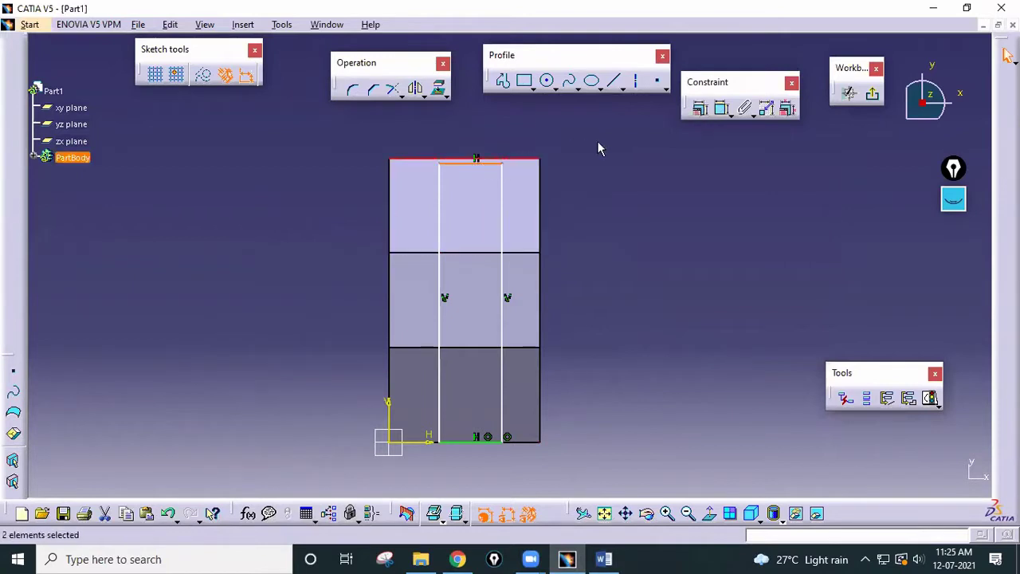
{"action": "left_click", "coordinate": [700, 108]}
{"action": "left_click", "coordinate": [759, 208]}
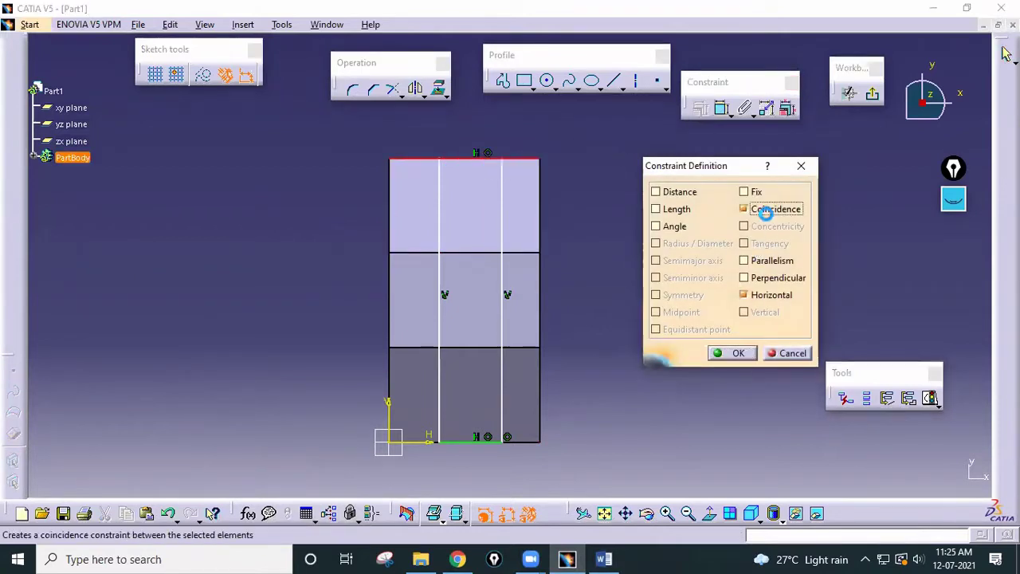
{"action": "left_click", "coordinate": [738, 352]}
Step: Check the first drawing in Word and dimension the rectangle's width in the CATIA sketch
{"action": "left_click", "coordinate": [603, 559]}
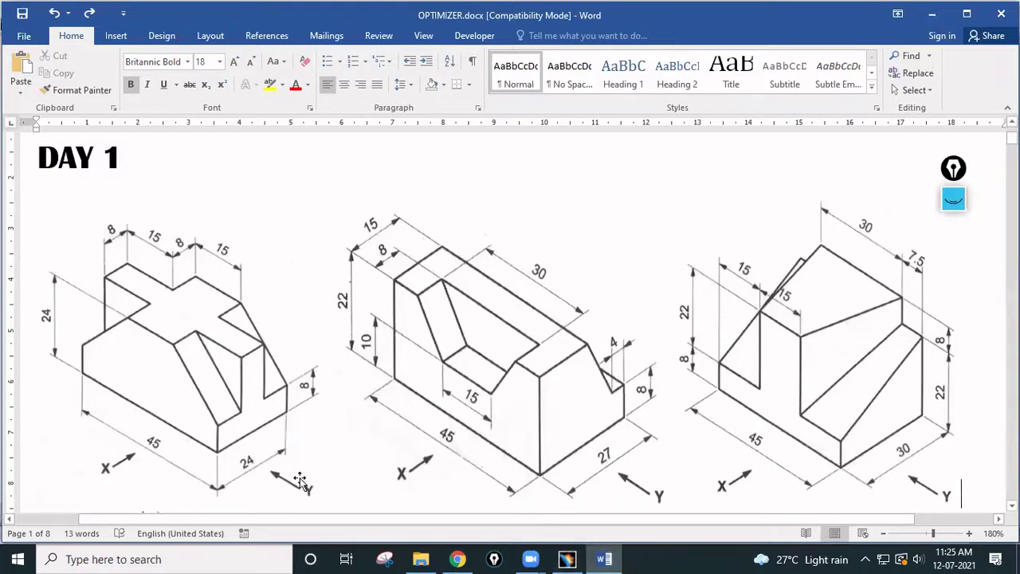
{"action": "left_click", "coordinate": [567, 558]}
{"action": "left_click", "coordinate": [721, 108]}
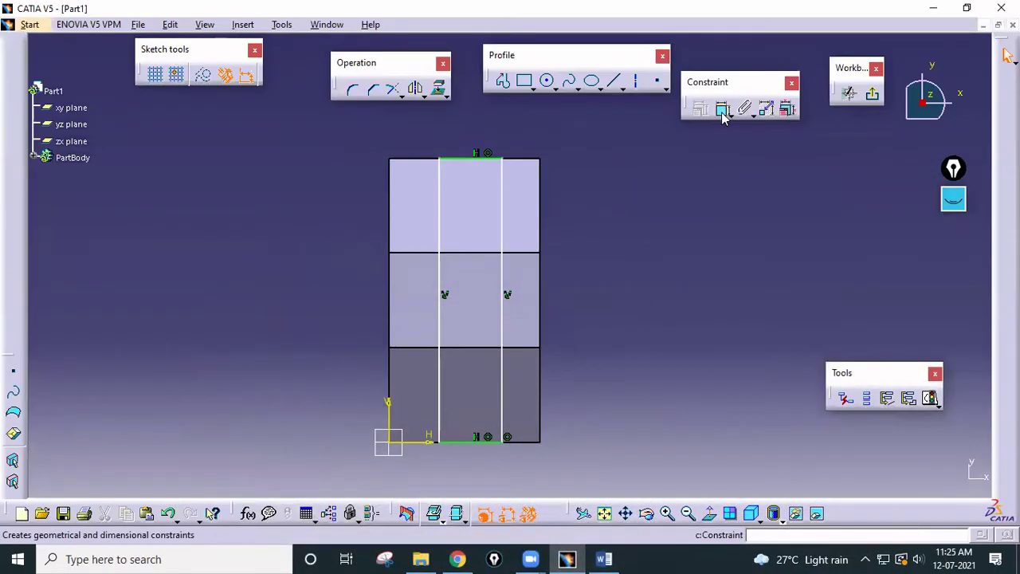
{"action": "left_click", "coordinate": [462, 159]}
{"action": "left_click", "coordinate": [465, 130]}
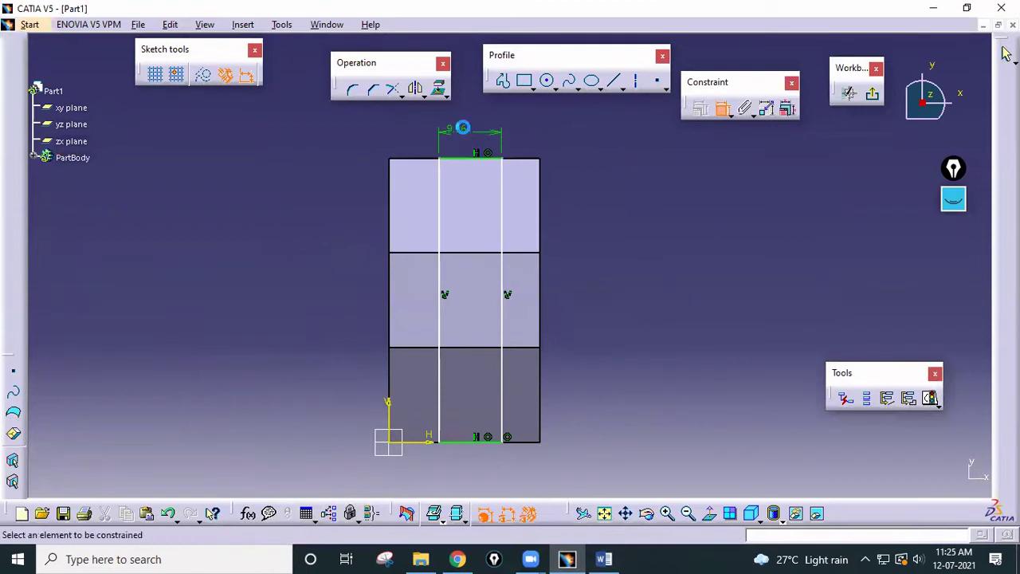
{"action": "double_click", "coordinate": [462, 128]}
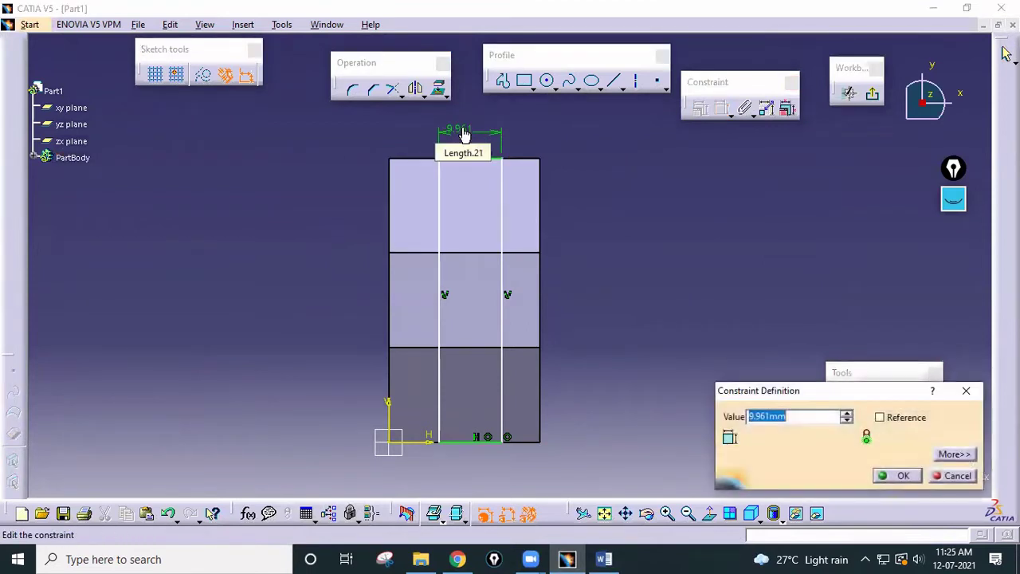
{"action": "left_click", "coordinate": [540, 222]}
{"action": "left_click", "coordinate": [500, 224]}
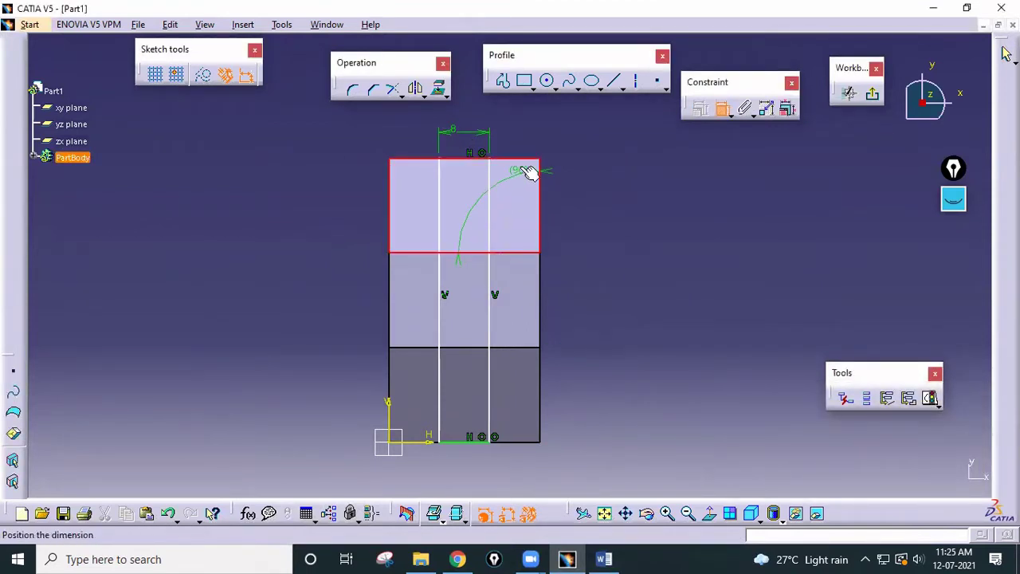
{"action": "left_click", "coordinate": [515, 224]}
Step: Constrain the distance between the block's long side edge farthest from the origin and the rectangle's nearest long edge to 8 mm
{"action": "left_click", "coordinate": [722, 110]}
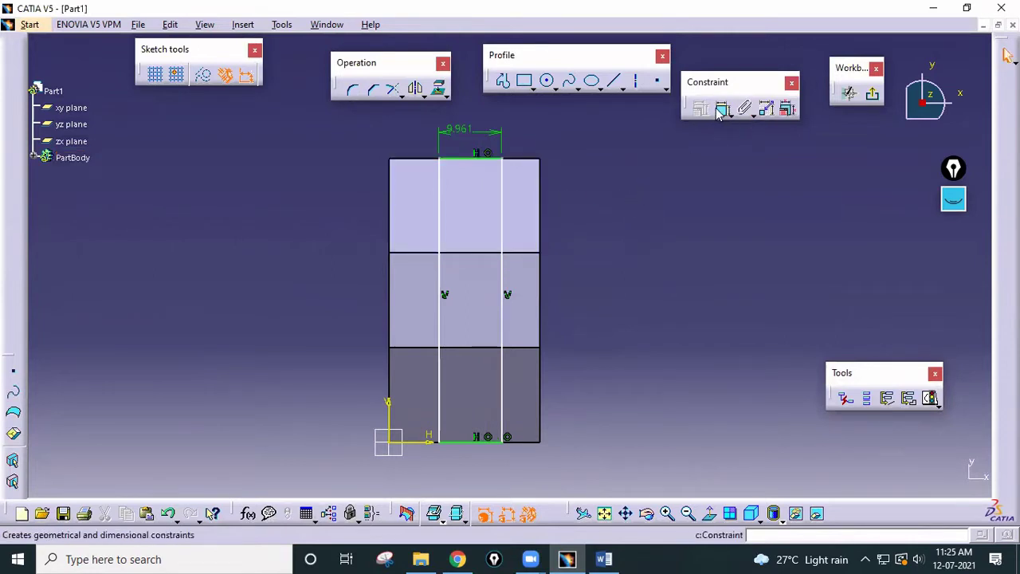
{"action": "left_click", "coordinate": [540, 300]}
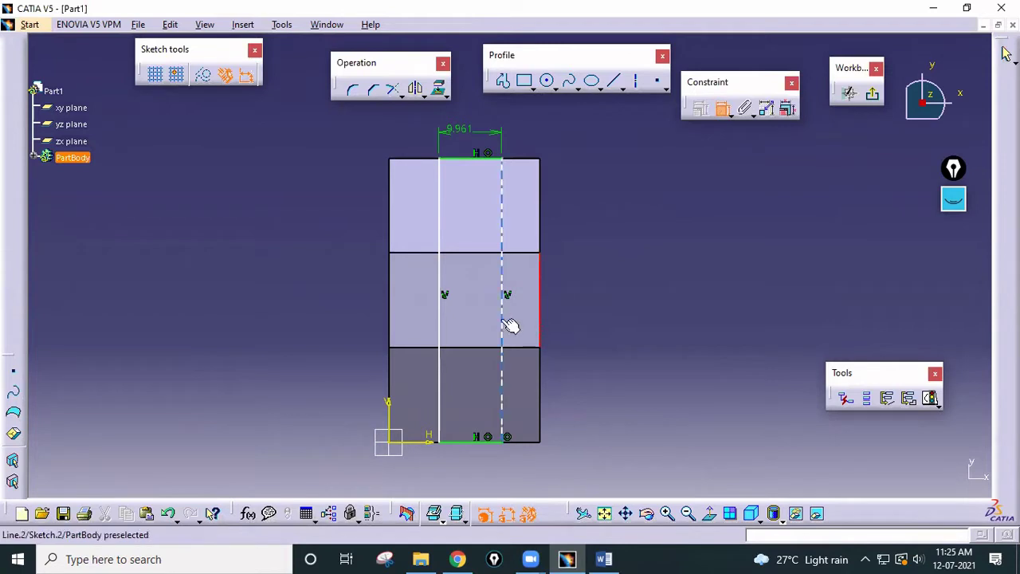
{"action": "left_click", "coordinate": [507, 319]}
{"action": "left_click", "coordinate": [617, 301]}
{"action": "double_click", "coordinate": [626, 297]}
{"action": "type", "text": "8mm"}
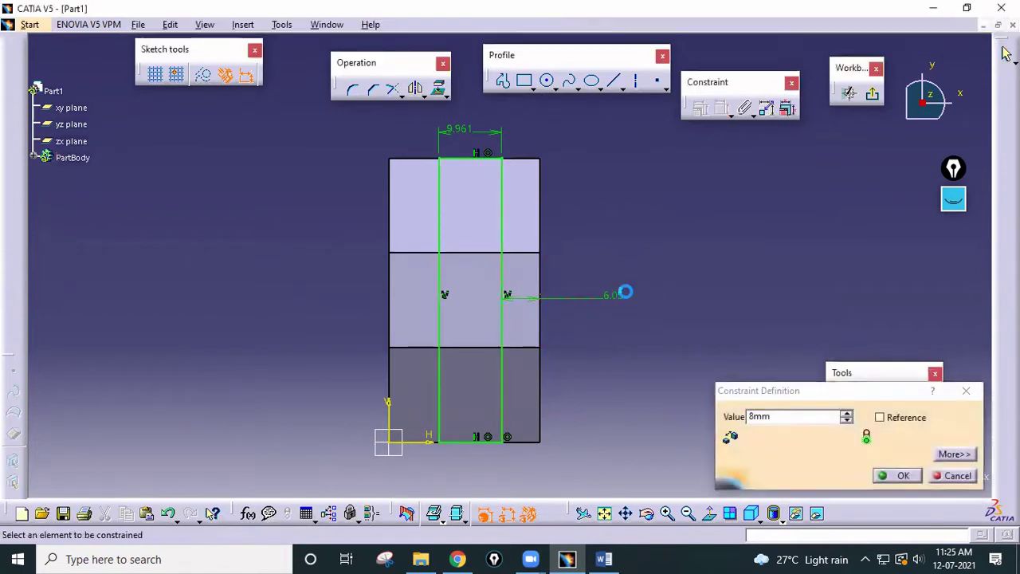
{"action": "key", "text": "Return"}
Step: Set the rectangle's width to 8 mm and exit the sketch
{"action": "double_click", "coordinate": [435, 127]}
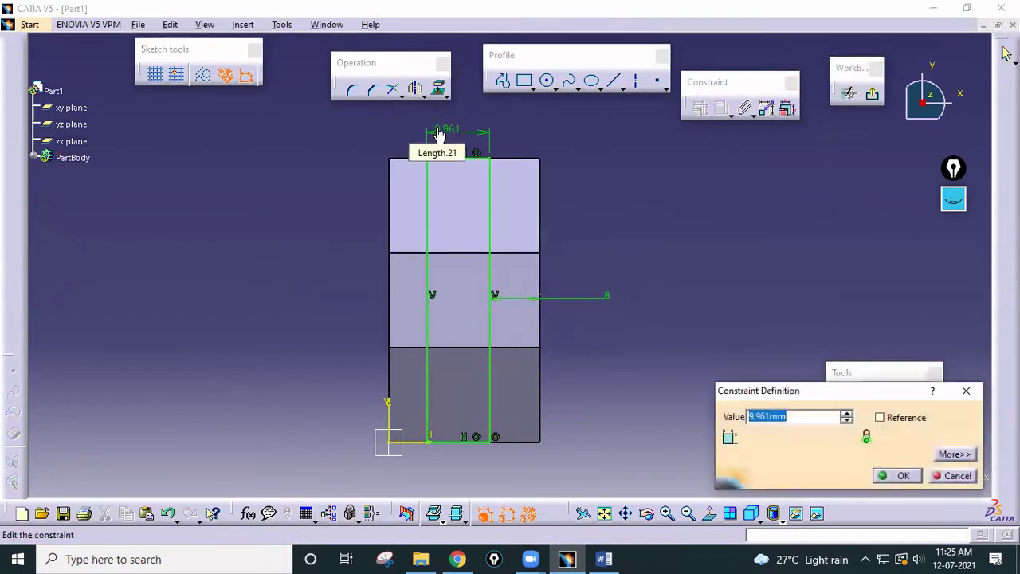
{"action": "type", "text": "8"}
{"action": "key", "text": "Return"}
{"action": "left_click", "coordinate": [851, 95]}
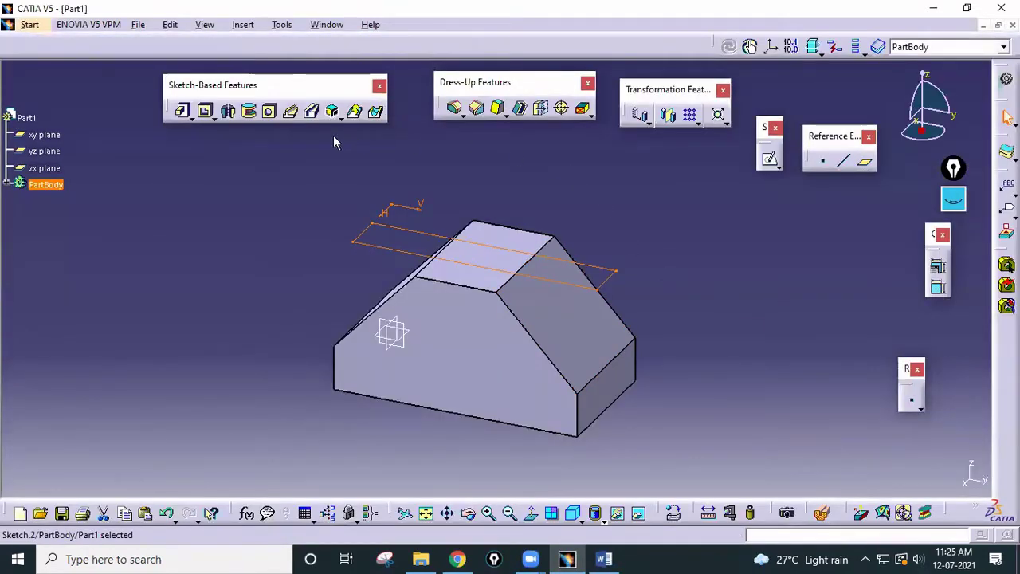
Step: Pad the narrow rectangle with the Up to next limit type and a 0 mm offset
{"action": "left_click", "coordinate": [182, 112]}
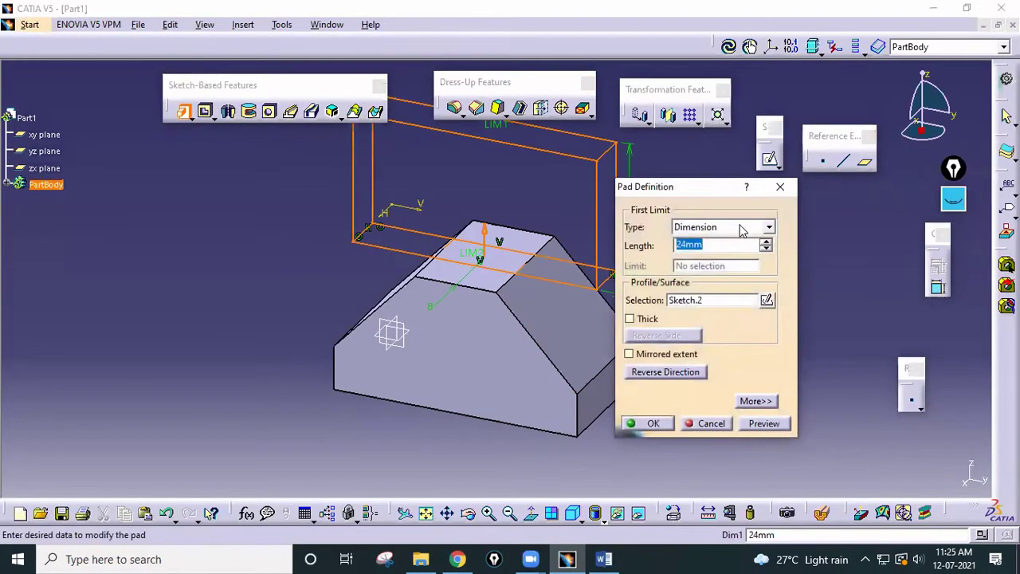
{"action": "left_click", "coordinate": [740, 230]}
{"action": "left_click", "coordinate": [752, 252]}
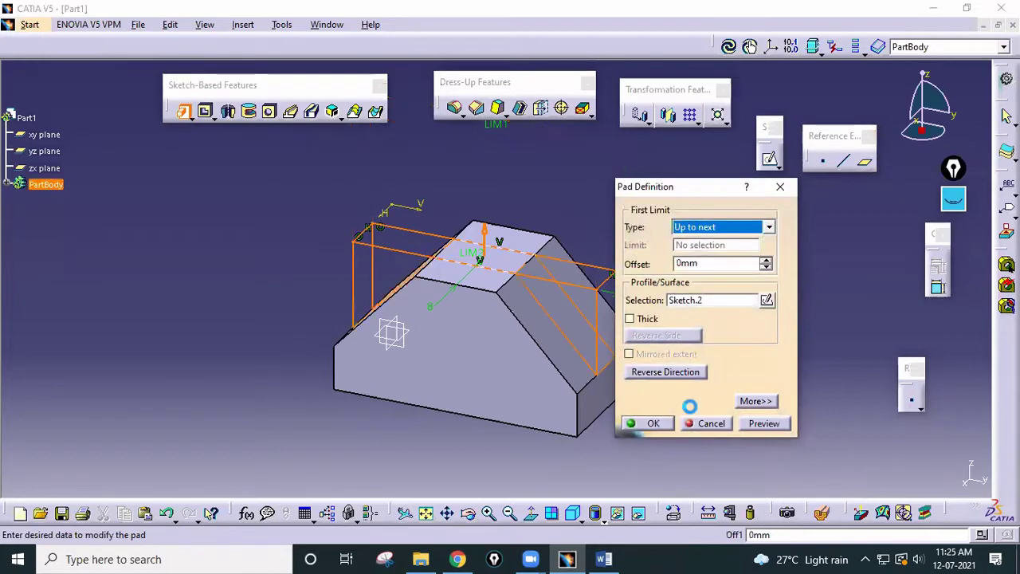
{"action": "left_click", "coordinate": [647, 423]}
{"action": "middle_click_drag", "start_coordinate": [732, 473], "coordinate": [701, 365]}
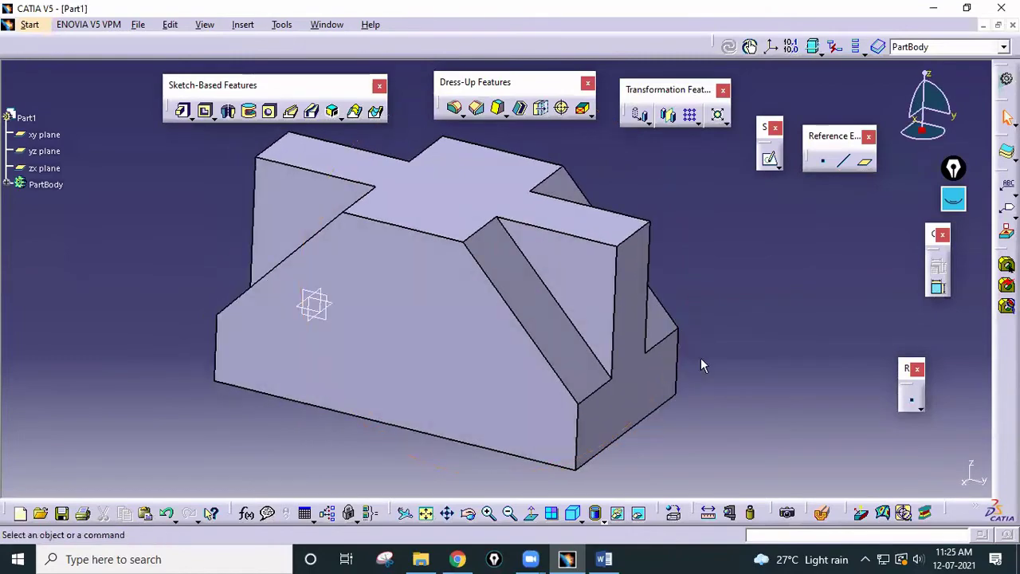
Step: Switch to Word to compare the finished part with the first DAY 1 drawing and examine the second drawing
{"action": "left_click", "coordinate": [618, 559]}
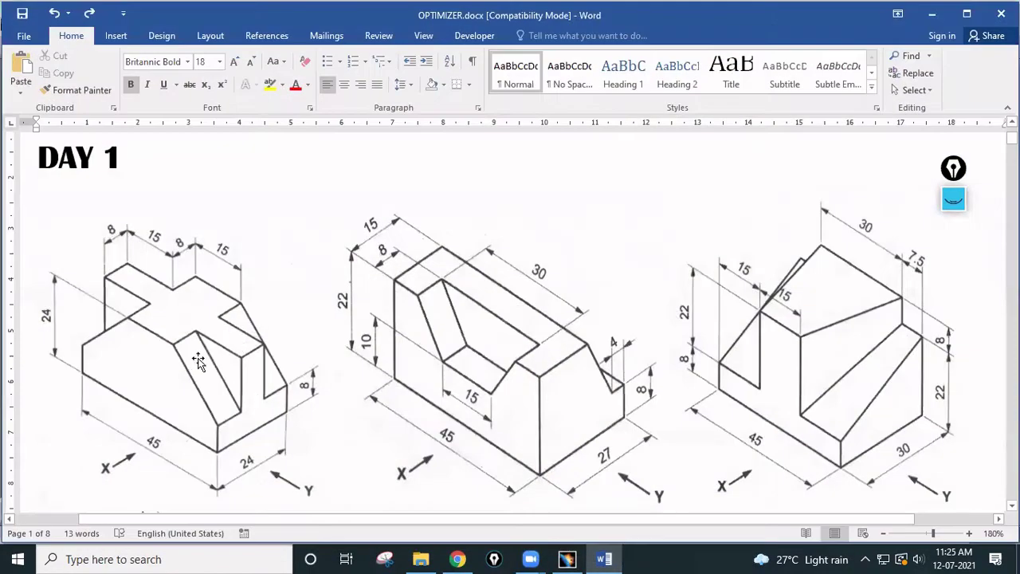
{"action": "scroll", "coordinate": [535, 324], "scroll_direction": "down", "scroll_amount": 2}
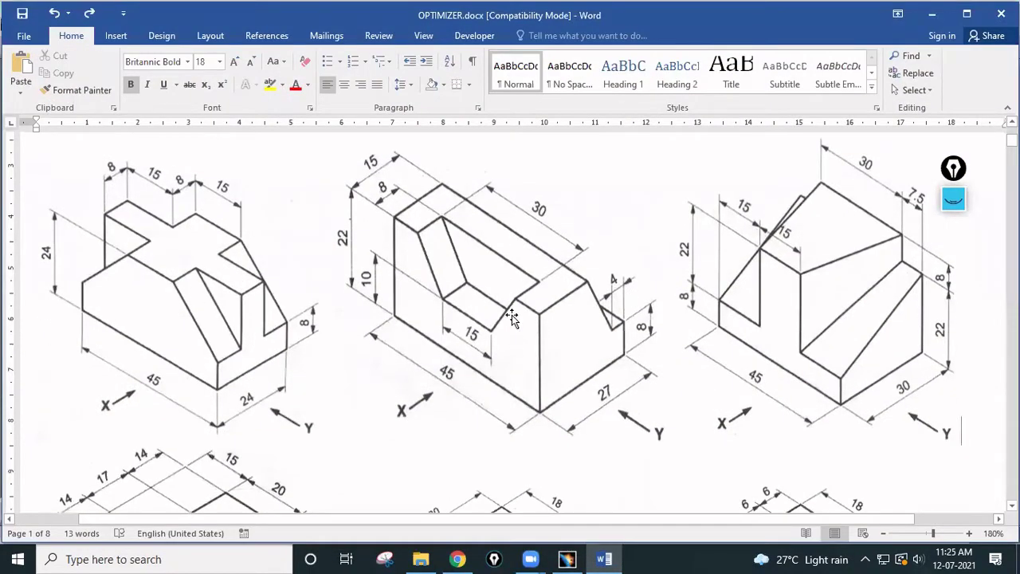
{"action": "scroll", "coordinate": [533, 322], "scroll_direction": "up", "scroll_amount": 2}
{"action": "scroll", "coordinate": [496, 331], "scroll_direction": "down", "scroll_amount": 2}
Step: Trace the second drawing's Y-side profile and slanted notch with the screen pen, circle the 45 length, and erase the marks
{"action": "left_click", "coordinate": [960, 207]}
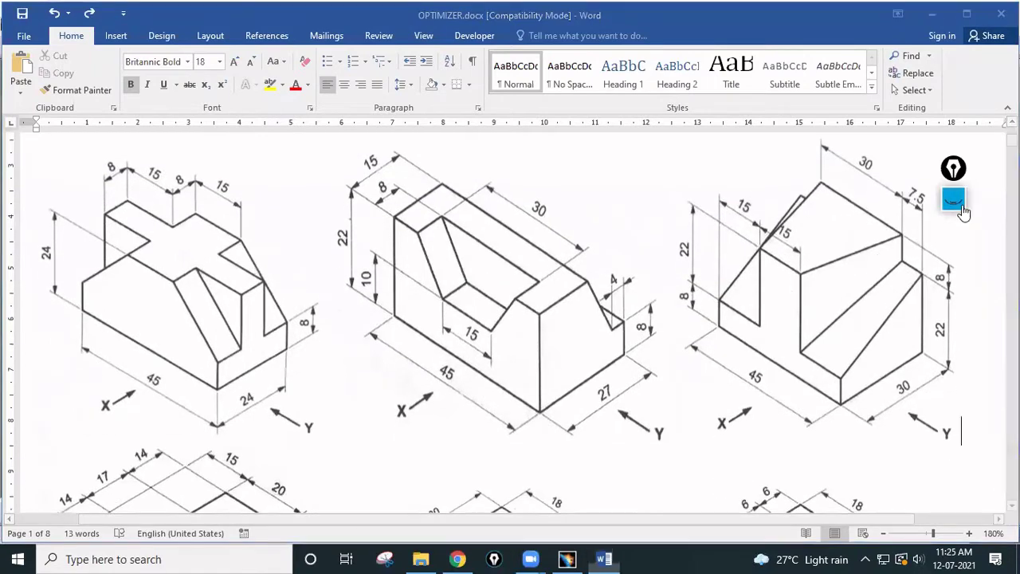
{"action": "left_click", "coordinate": [953, 243]}
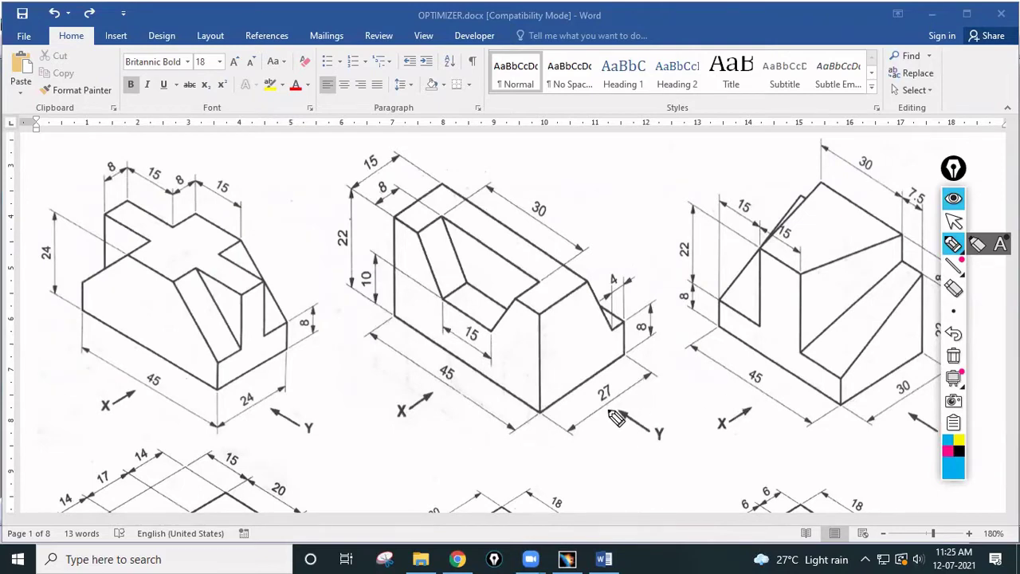
{"action": "left_click_drag", "start_coordinate": [610, 413], "coordinate": [640, 444]}
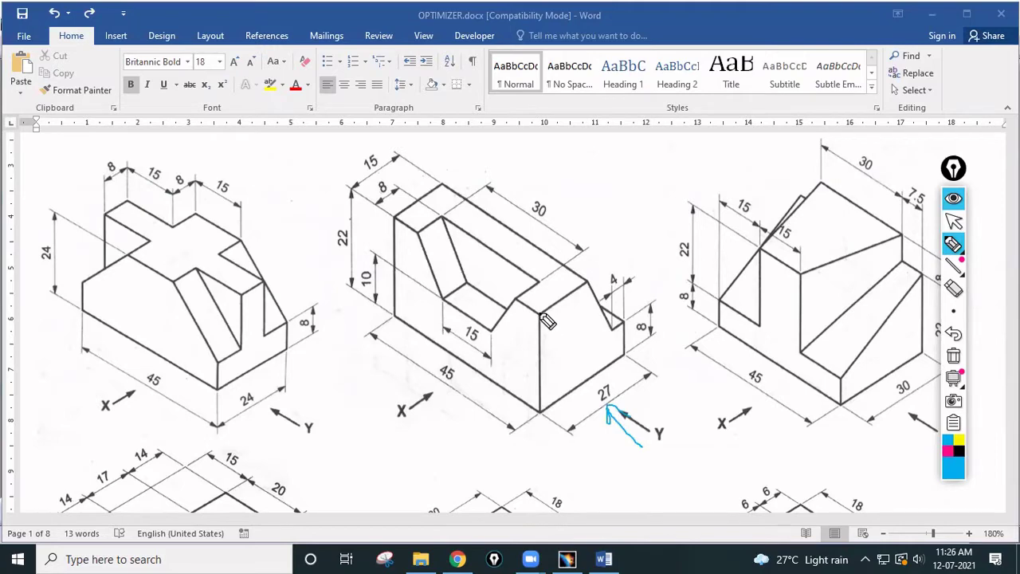
{"action": "left_click_drag", "start_coordinate": [557, 405], "coordinate": [634, 376]}
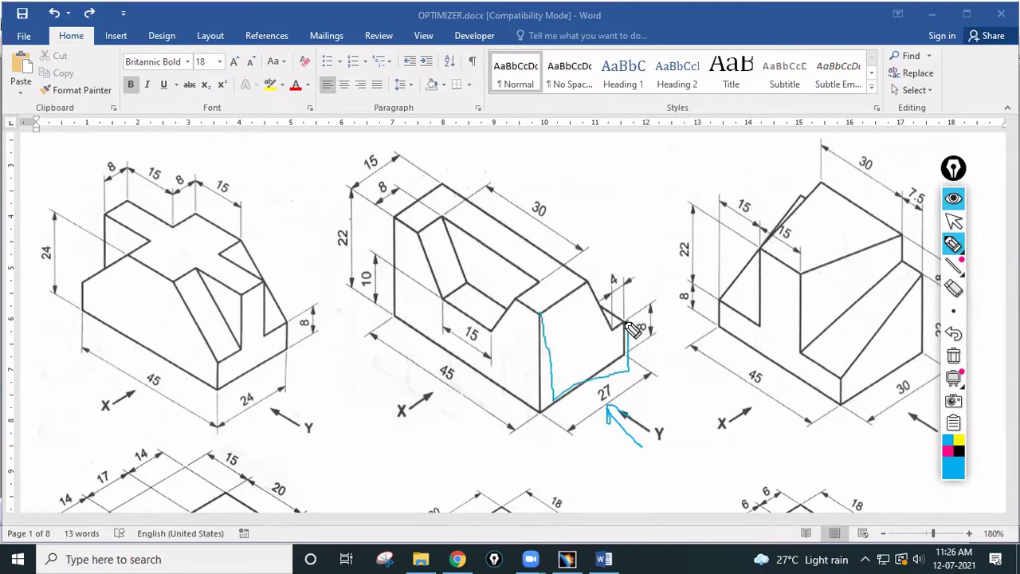
{"action": "left_click_drag", "start_coordinate": [614, 311], "coordinate": [562, 321]}
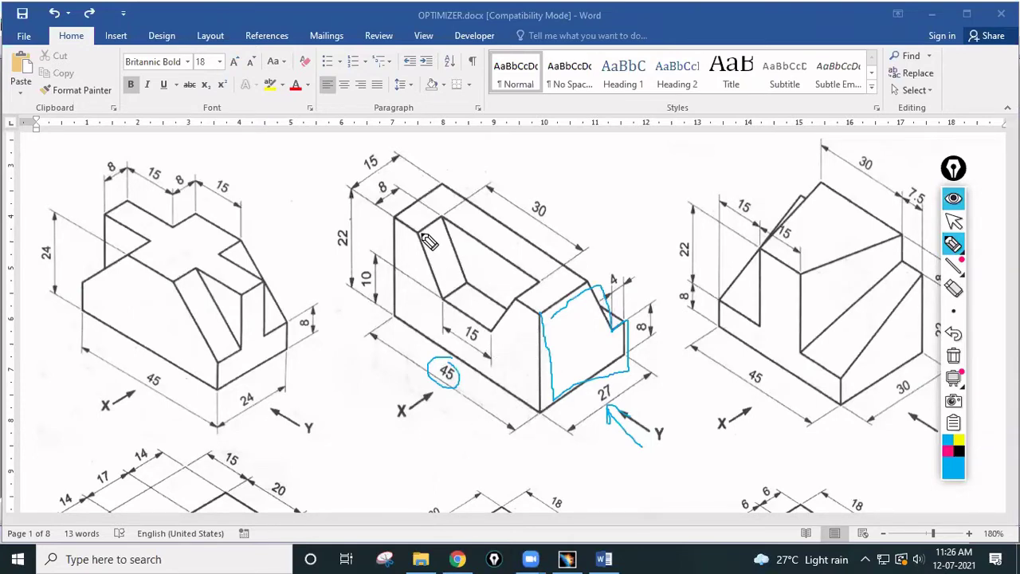
{"action": "left_click_drag", "start_coordinate": [422, 233], "coordinate": [444, 298]}
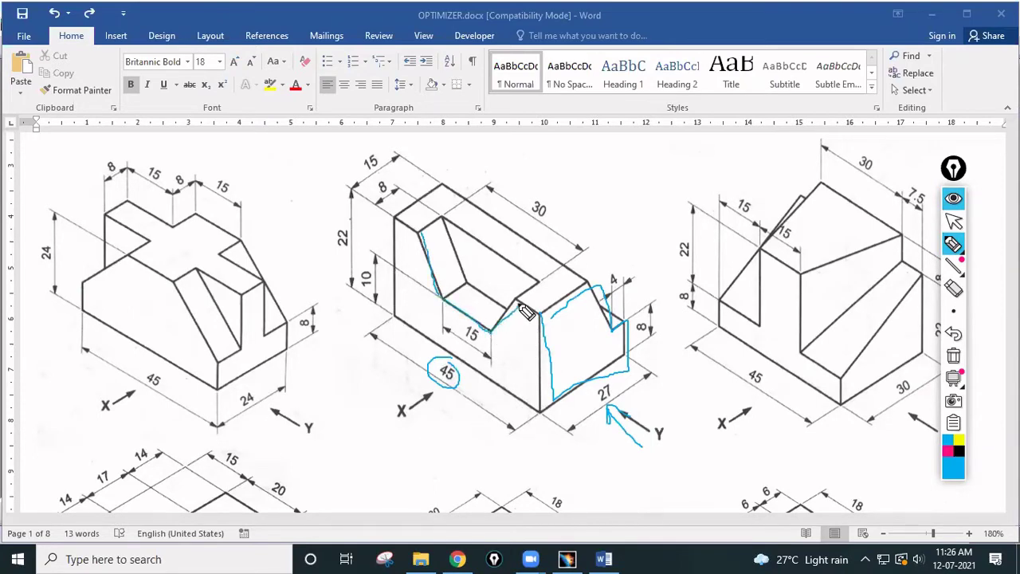
{"action": "left_click_drag", "start_coordinate": [522, 307], "coordinate": [414, 258]}
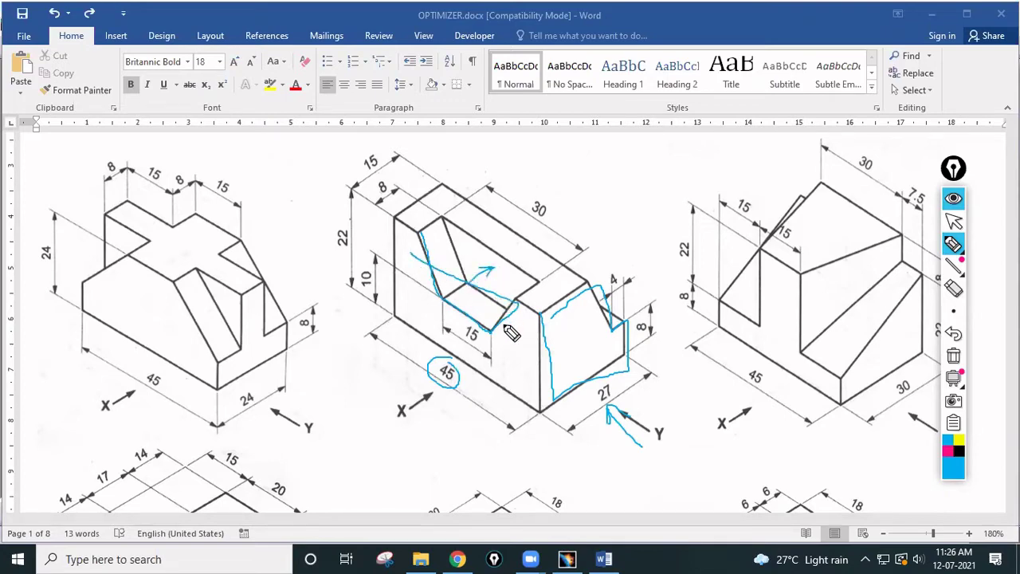
{"action": "left_click", "coordinate": [955, 356]}
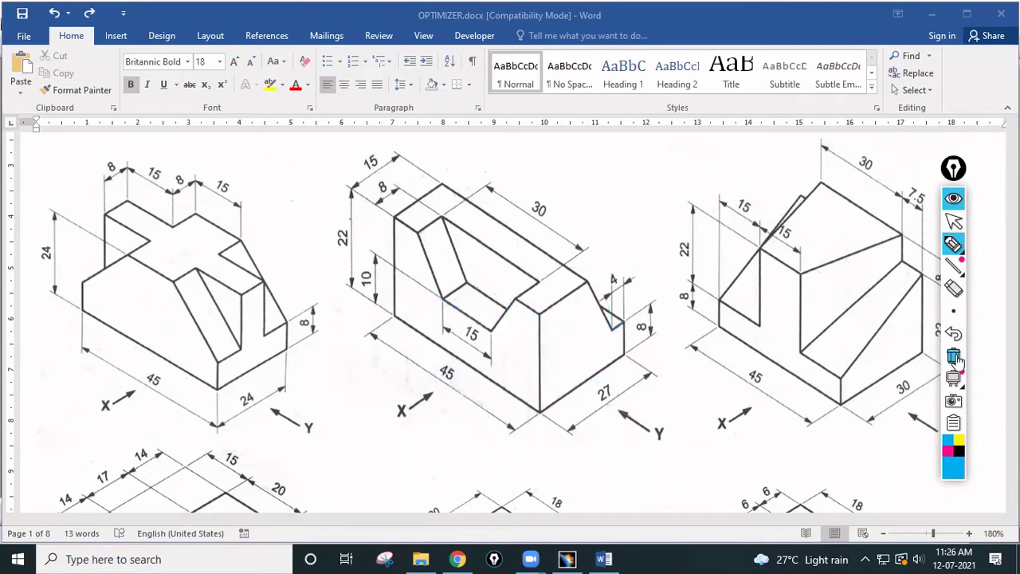
{"action": "left_click", "coordinate": [954, 200]}
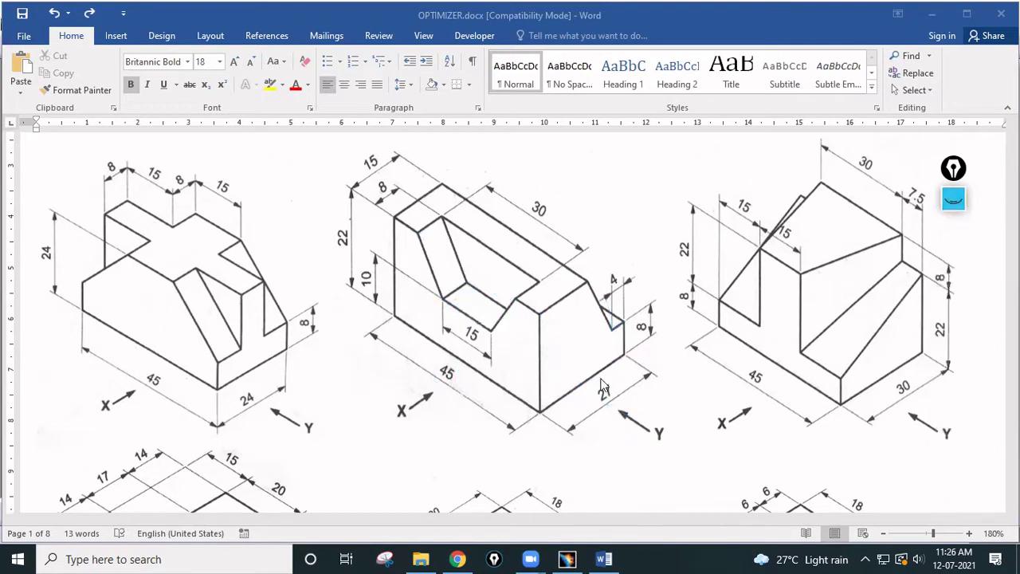
Step: Switch to CATIA, create a new part with the default name Part2, and open a sketch on its yz plane
{"action": "left_click", "coordinate": [567, 558]}
{"action": "left_click", "coordinate": [137, 25]}
{"action": "left_click", "coordinate": [152, 41]}
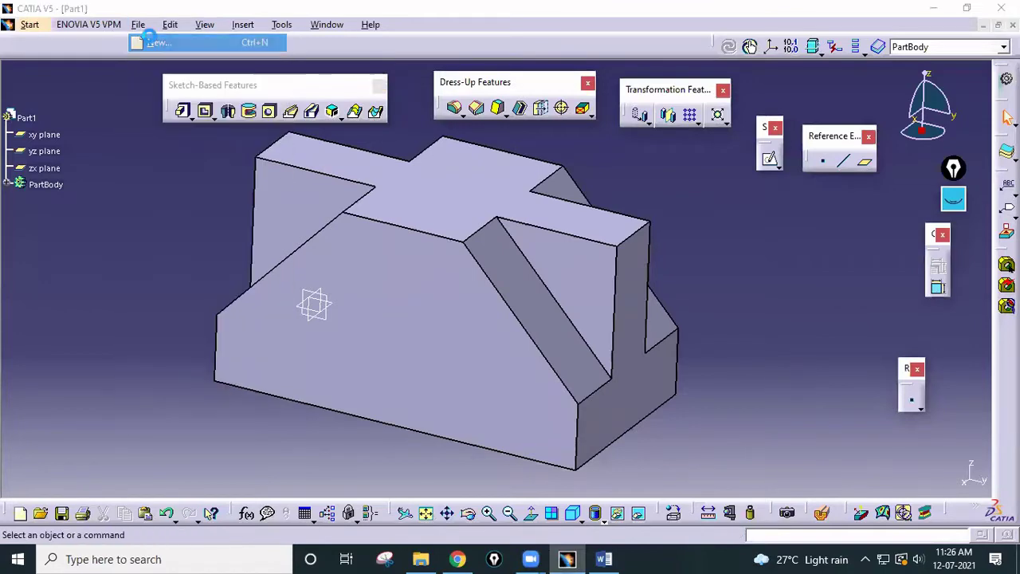
{"action": "key", "text": "p"}
{"action": "key", "text": "Return"}
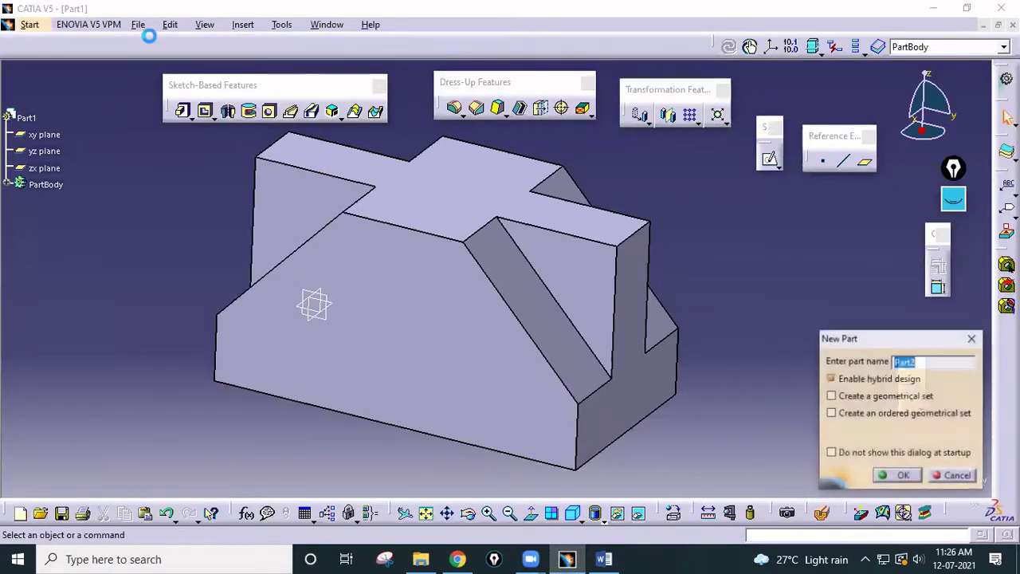
{"action": "key", "text": "Return"}
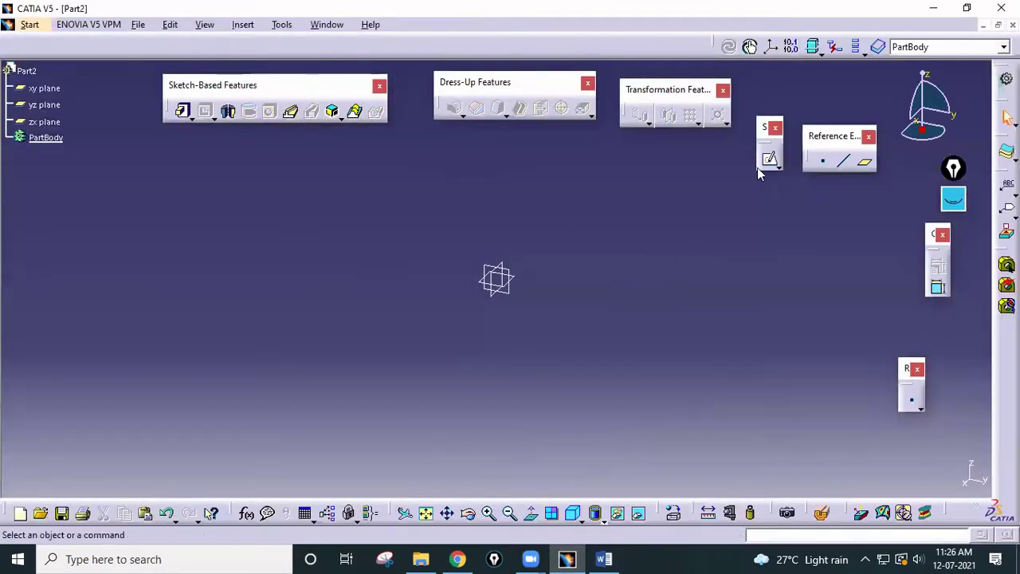
{"action": "left_click", "coordinate": [767, 162]}
{"action": "left_click", "coordinate": [512, 287]}
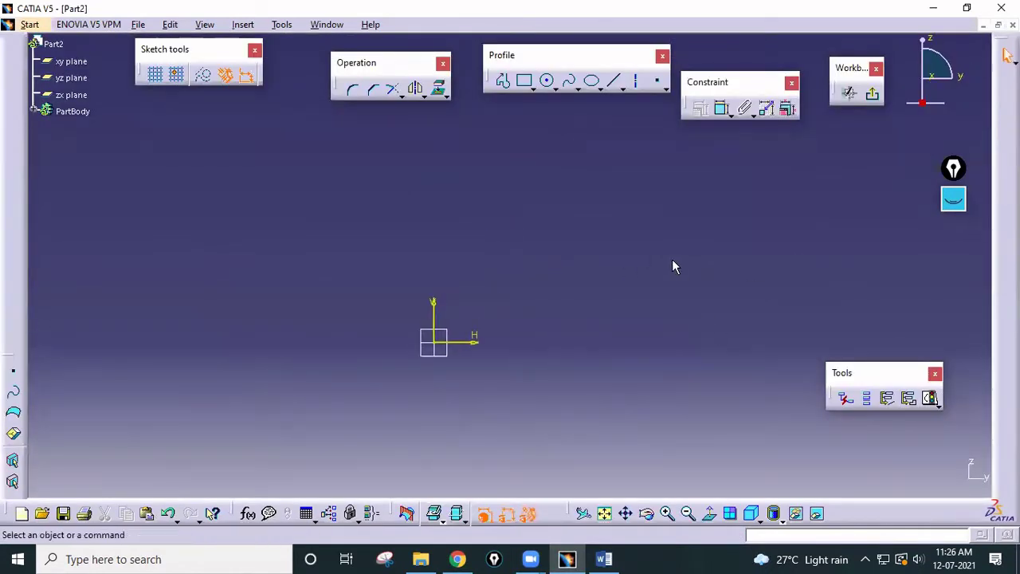
Step: Sketch a closed six-line profile from the origin, about 96 mm wide, with a vertical outer edge about 31 mm high, a ledge and a slope
{"action": "left_click", "coordinate": [503, 81]}
{"action": "left_click", "coordinate": [603, 558]}
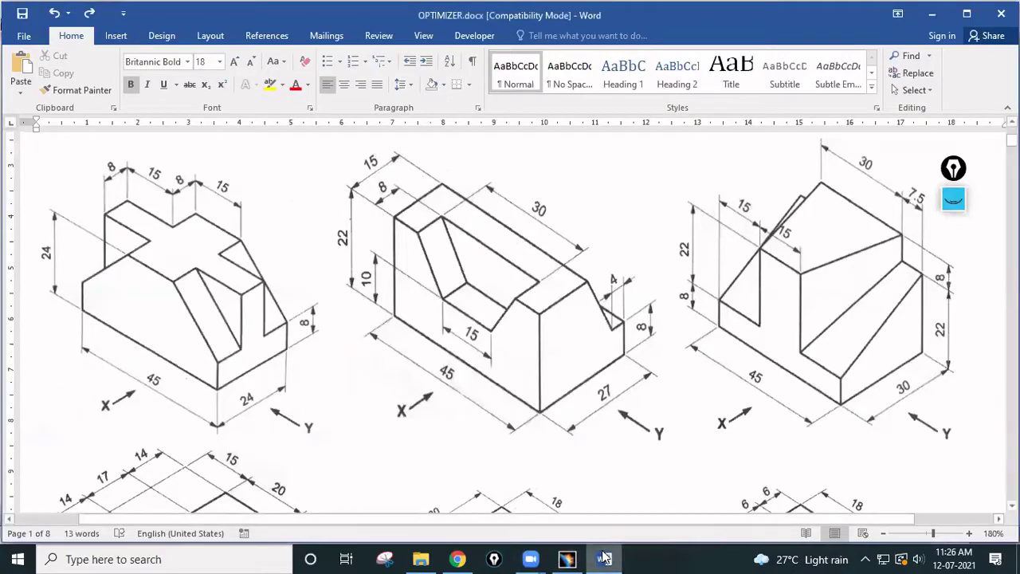
{"action": "left_click", "coordinate": [566, 558]}
{"action": "left_click", "coordinate": [435, 343]}
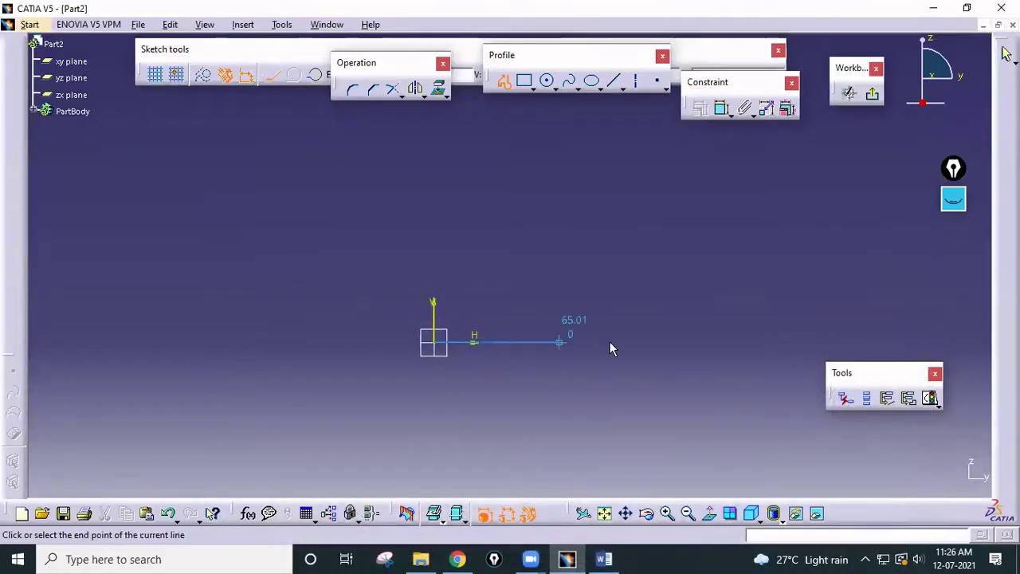
{"action": "left_click", "coordinate": [619, 343]}
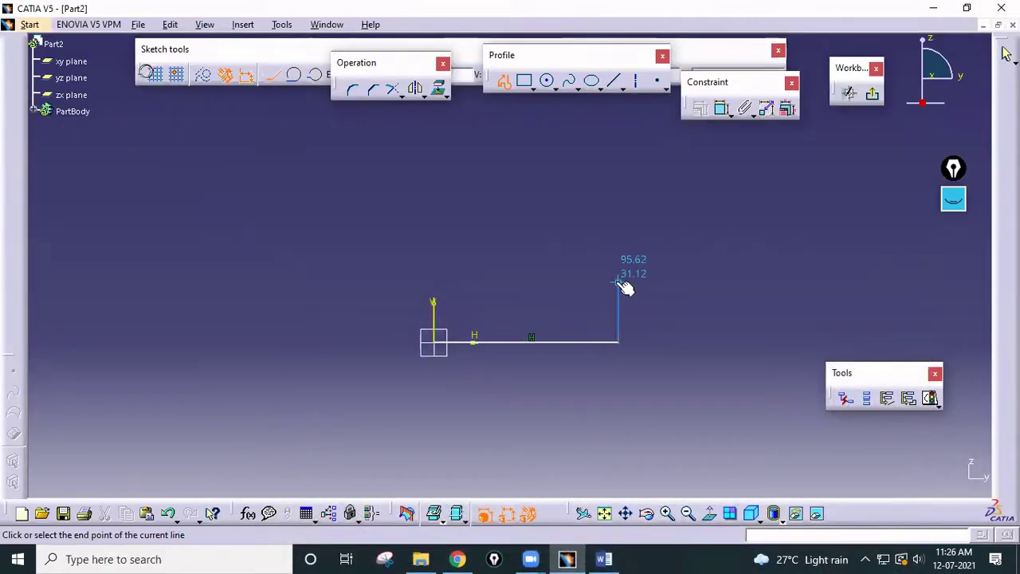
{"action": "left_click", "coordinate": [619, 282]}
{"action": "left_click", "coordinate": [584, 282]}
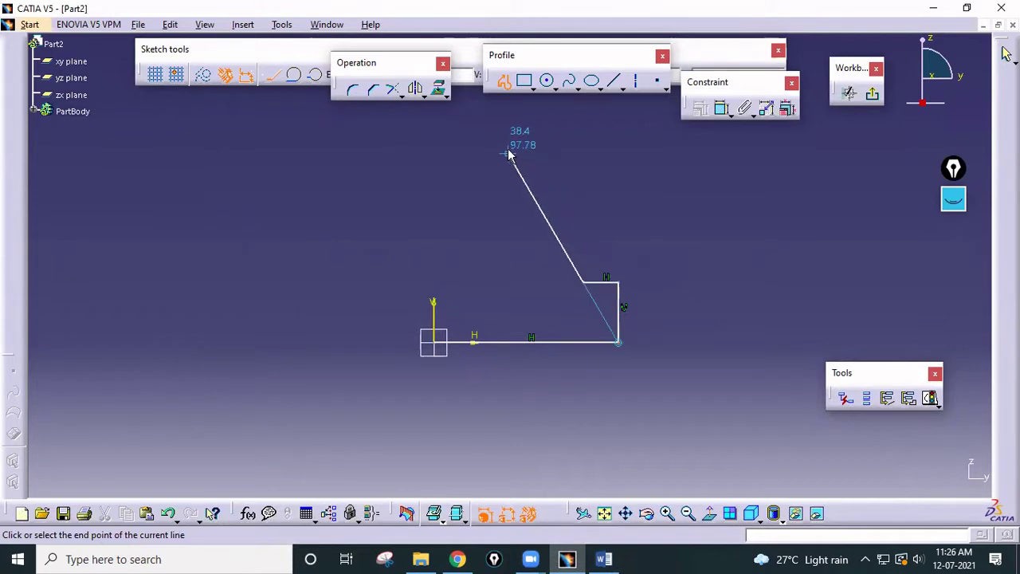
{"action": "left_click", "coordinate": [529, 172]}
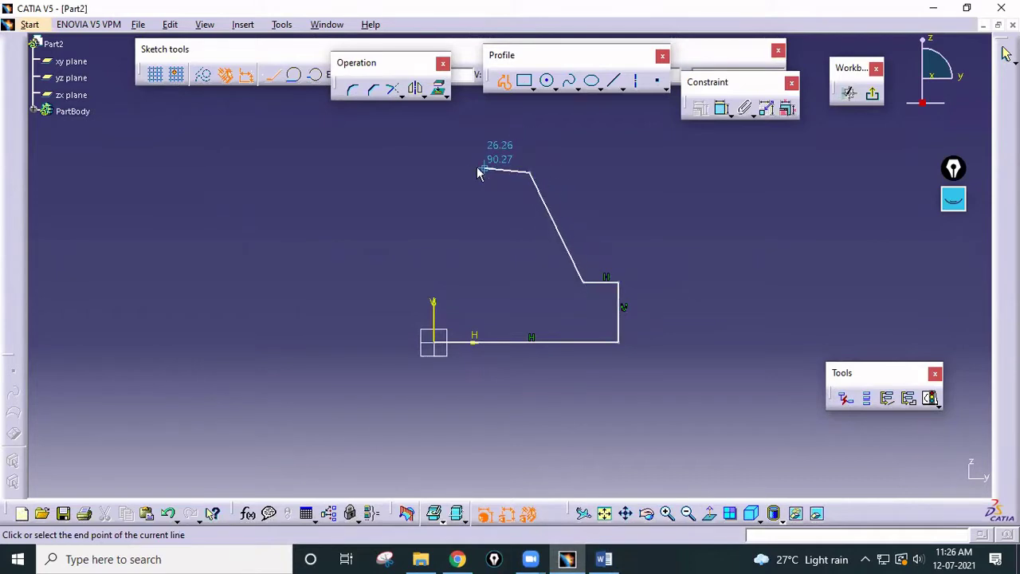
{"action": "left_click", "coordinate": [433, 171]}
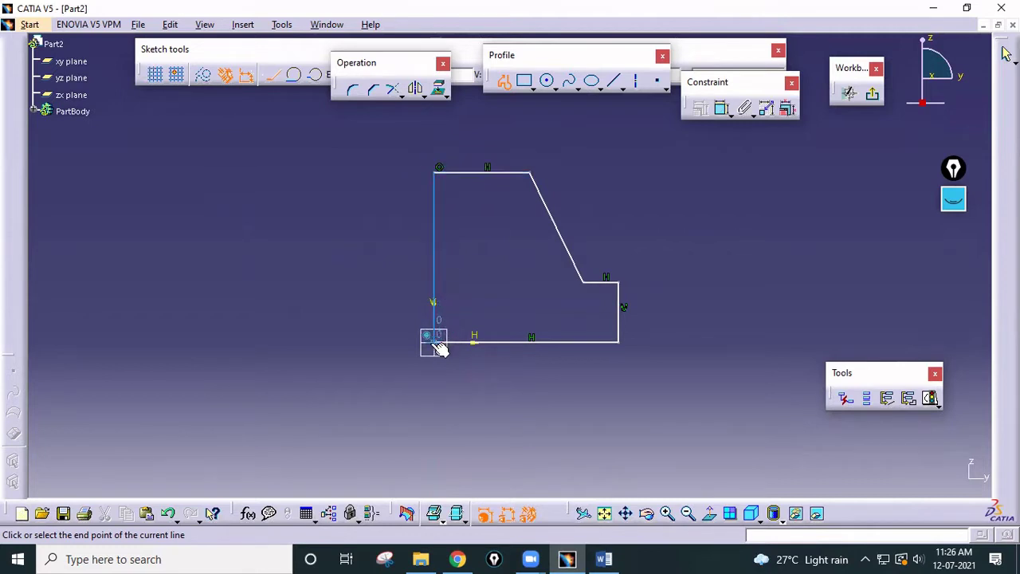
{"action": "left_click", "coordinate": [434, 342]}
{"action": "left_click", "coordinate": [498, 411]}
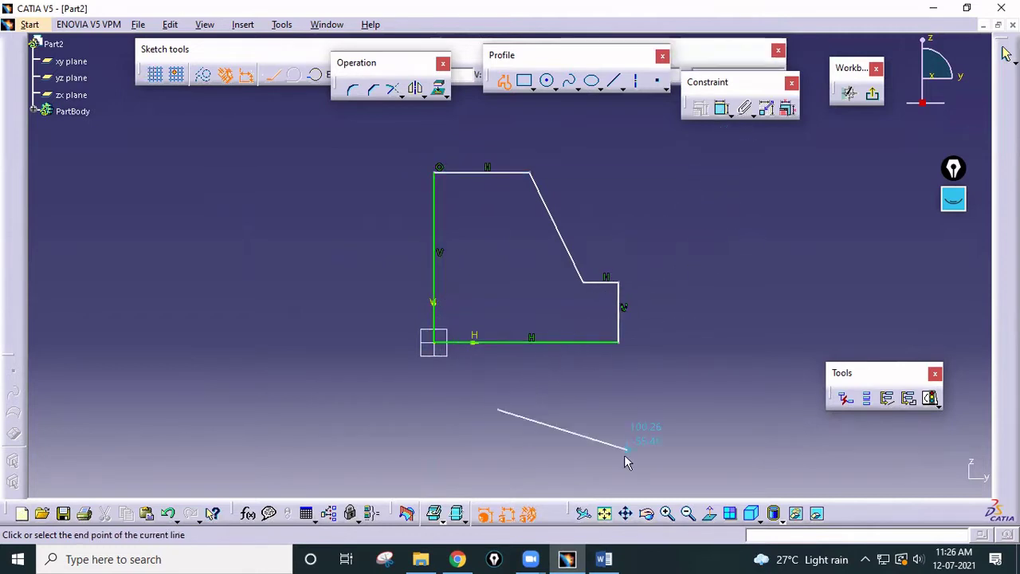
{"action": "key", "text": "Escape"}
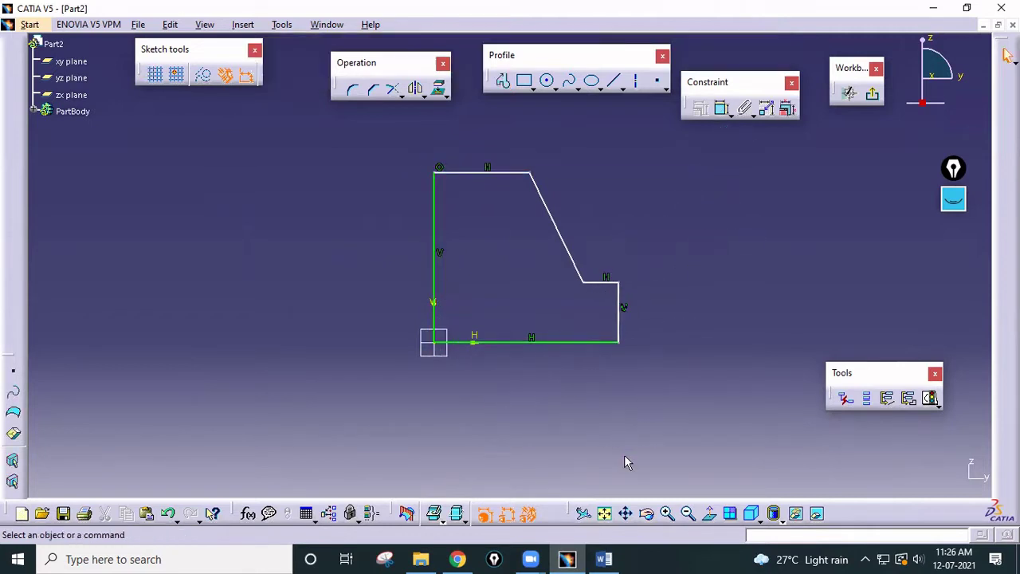
Step: Check the second drawing in Word, return to CATIA, and dimension the profile's base line to 27 mm
{"action": "left_click", "coordinate": [721, 107]}
{"action": "left_click", "coordinate": [603, 558]}
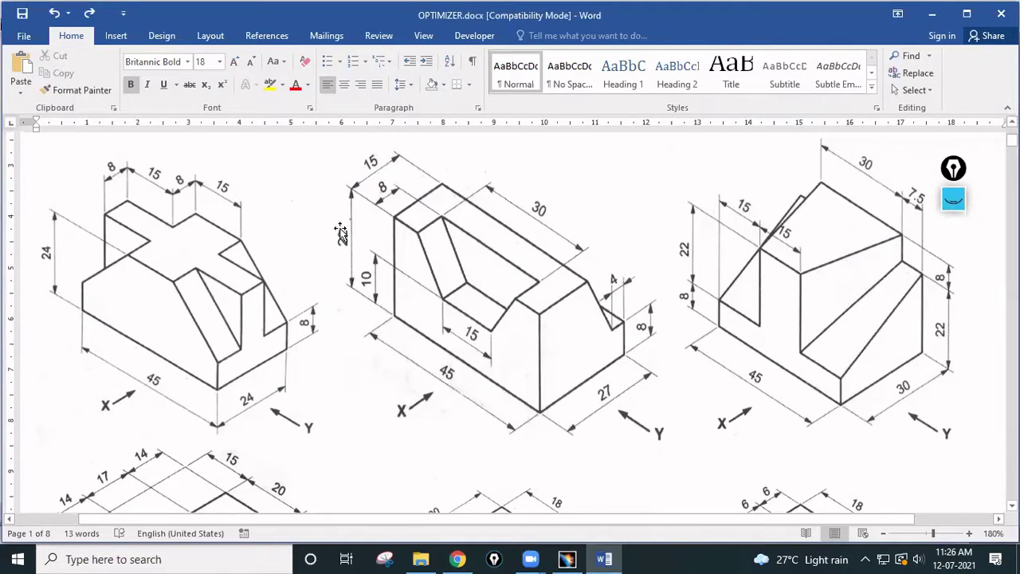
{"action": "left_click", "coordinate": [567, 559]}
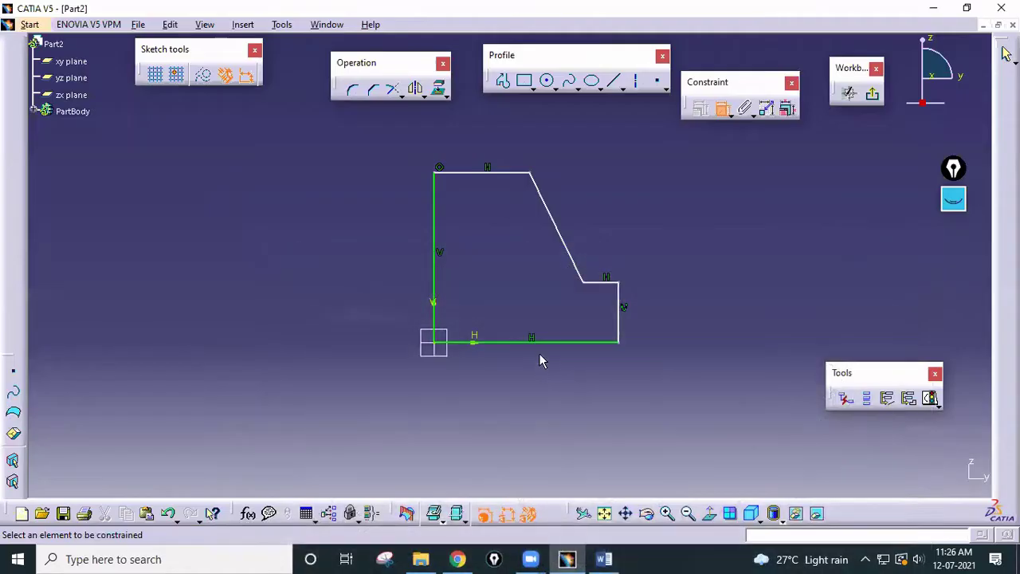
{"action": "left_click", "coordinate": [536, 342]}
{"action": "left_click", "coordinate": [539, 388]}
{"action": "double_click", "coordinate": [539, 389]}
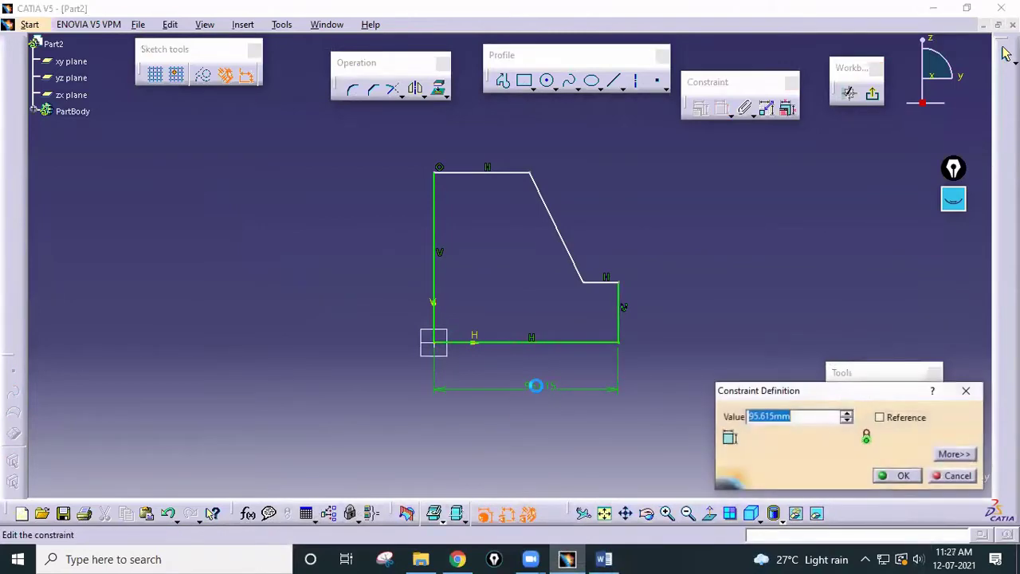
{"action": "type", "text": "25"}
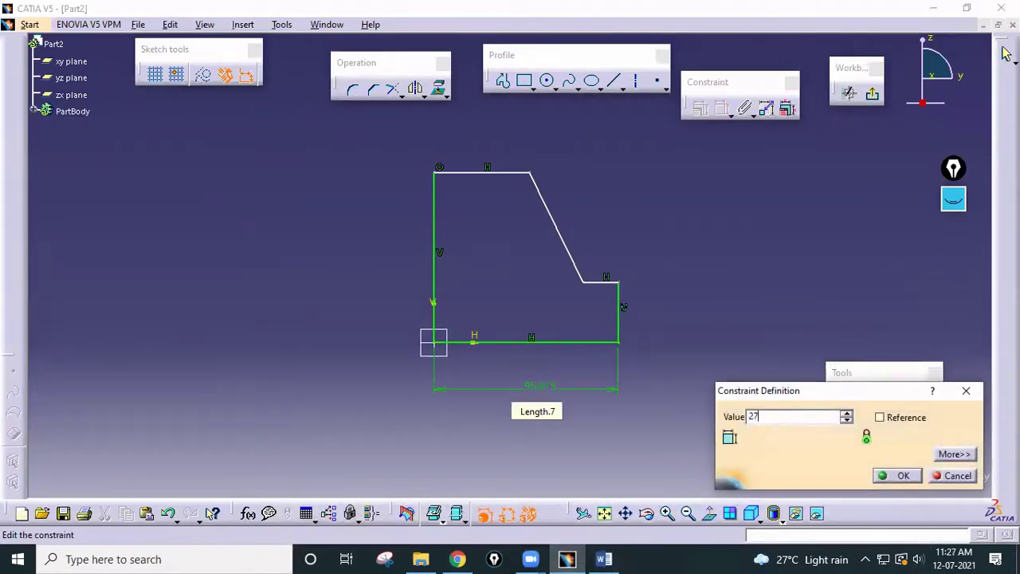
{"action": "key", "text": "Return"}
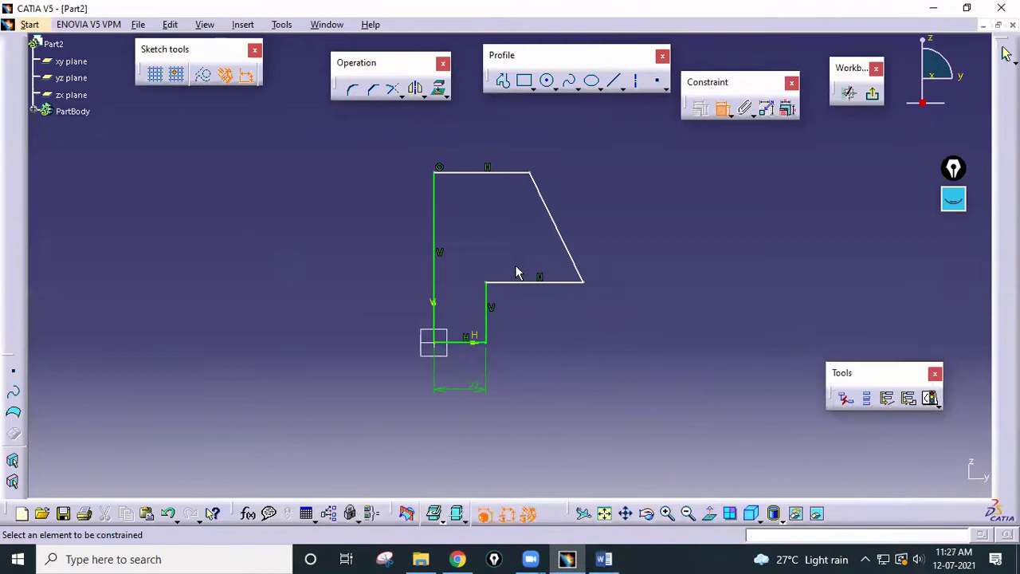
Step: Dimension the short outer vertical edge of the profile to 8 mm
{"action": "left_click", "coordinate": [488, 322]}
{"action": "left_click", "coordinate": [655, 321]}
{"action": "double_click", "coordinate": [654, 322]}
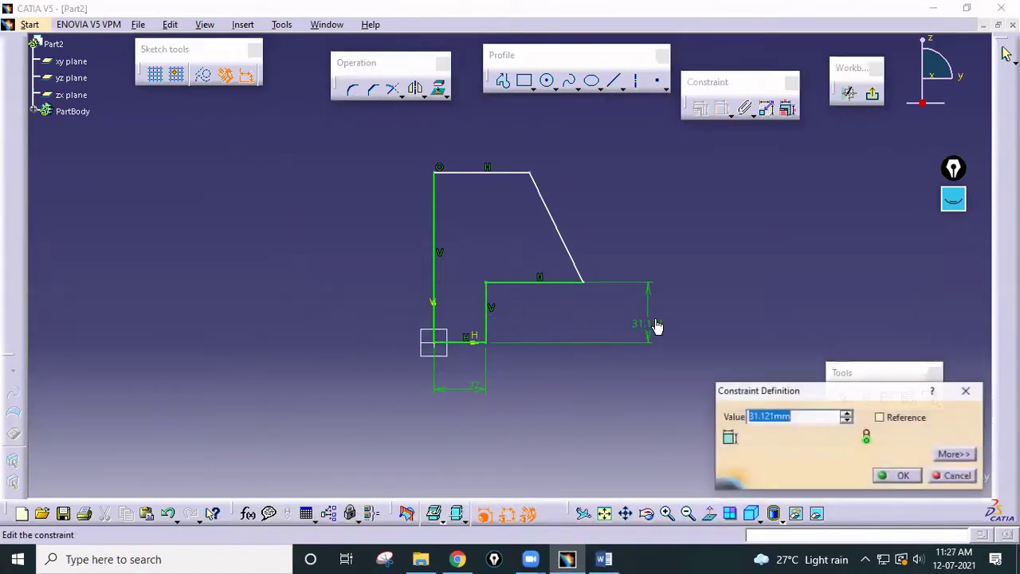
{"action": "type", "text": "8"}
{"action": "key", "text": "Return"}
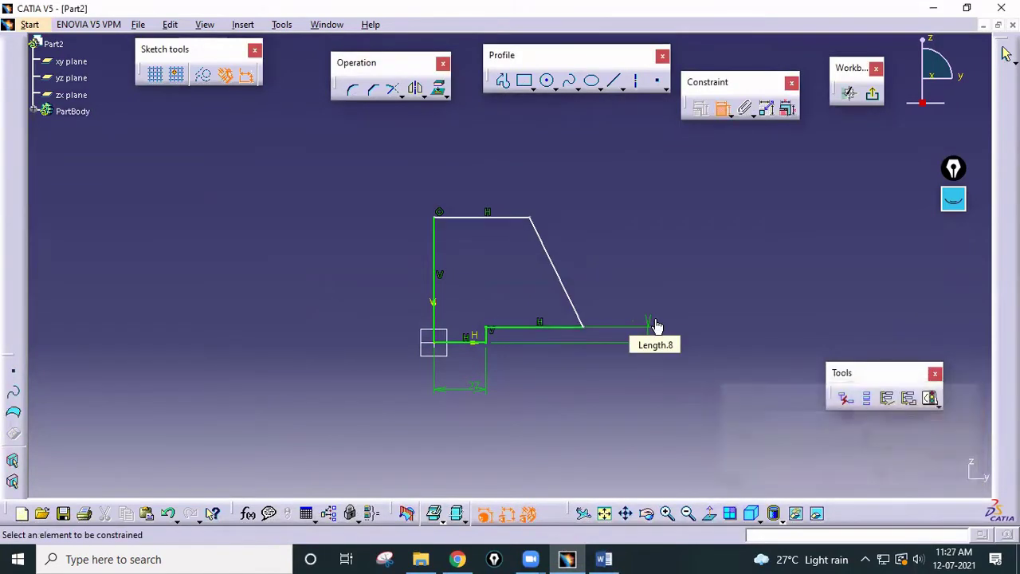
Step: Dimension the tall vertical edge rising from the origin to 22 mm and end the constraint command
{"action": "left_click", "coordinate": [433, 253]}
{"action": "left_click", "coordinate": [314, 289]}
{"action": "double_click", "coordinate": [315, 290]}
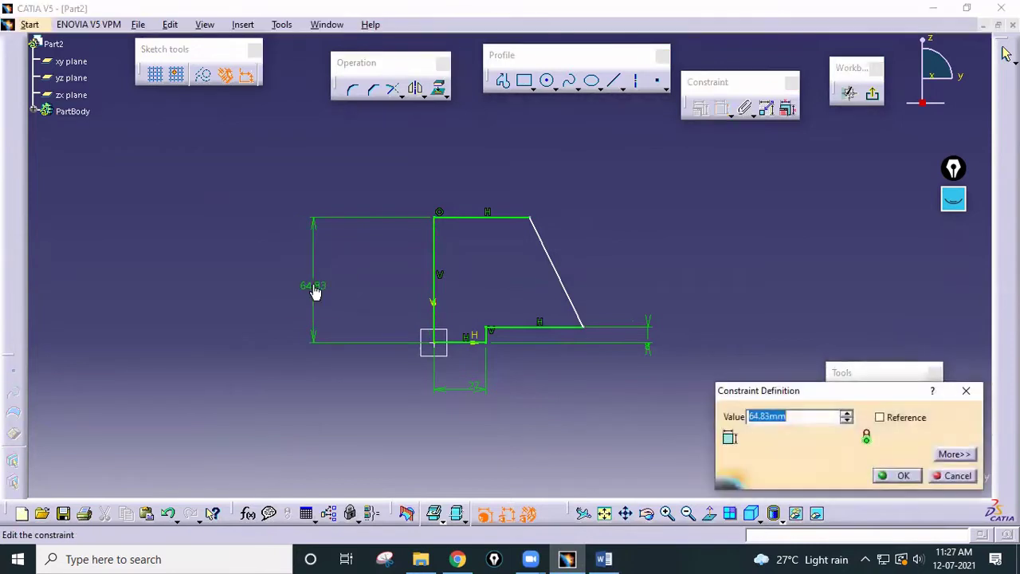
{"action": "type", "text": "22"}
{"action": "key", "text": "Return"}
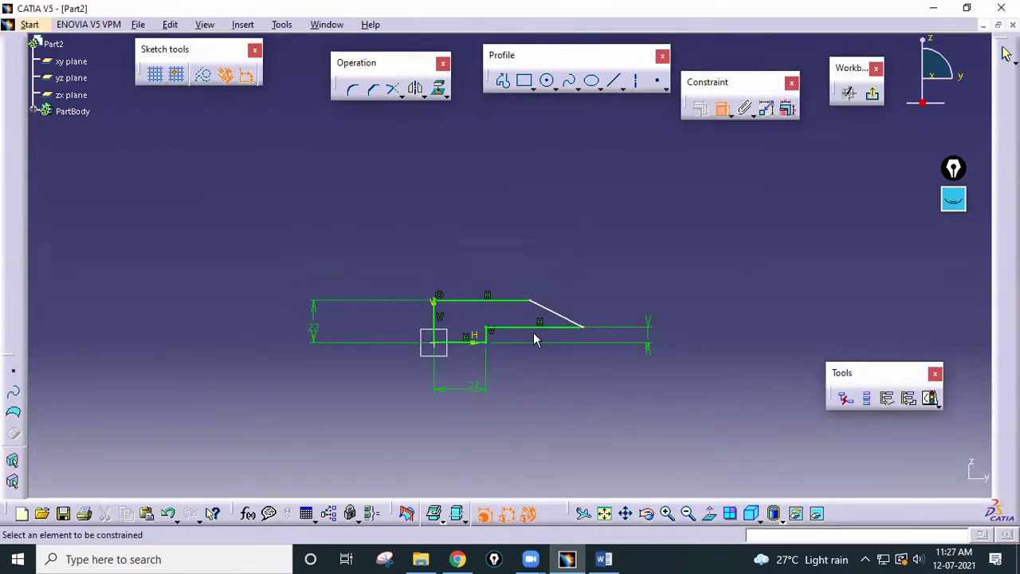
{"action": "key", "text": "Escape"}
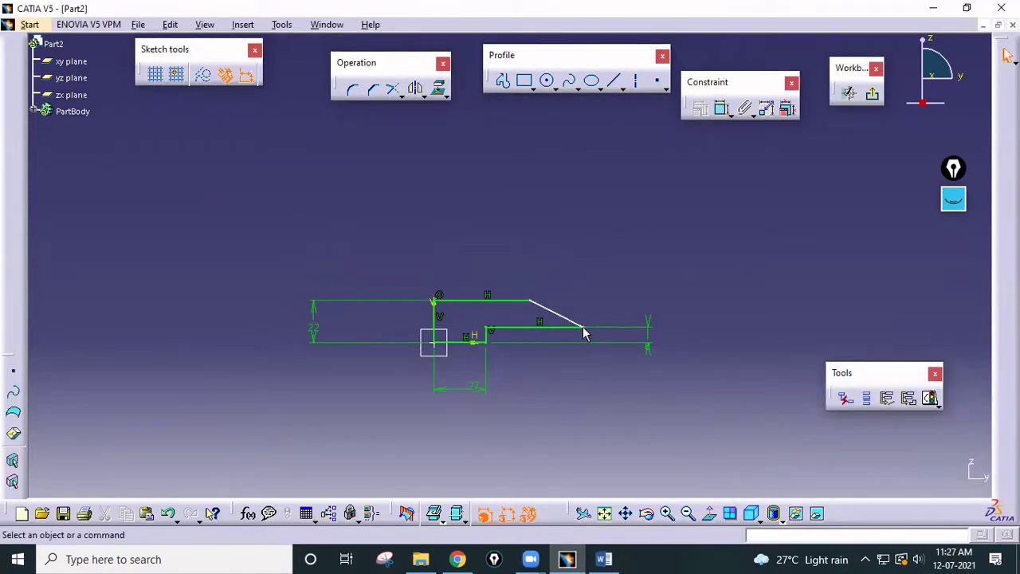
Step: Try moving the slope's lower and upper end points inward over the 27 mm base, and undo the moves
{"action": "left_click_drag", "start_coordinate": [582, 327], "coordinate": [487, 325]}
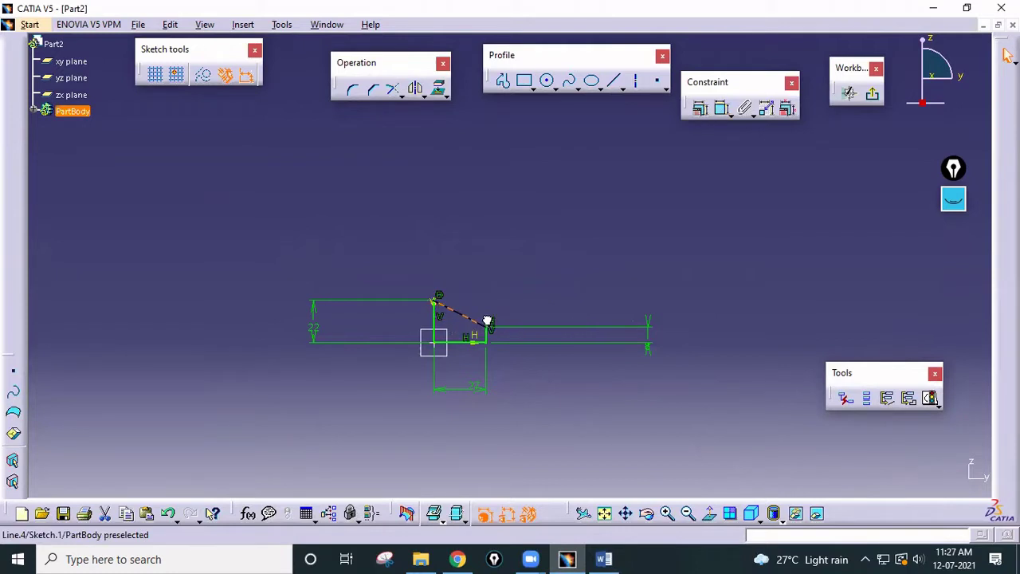
{"action": "mouse_move", "coordinate": [486, 318]}
{"action": "middle_mouse_down"}
{"action": "mouse_move", "coordinate": [554, 270]}
{"action": "mouse_move", "coordinate": [610, 195]}
{"action": "middle_mouse_up"}
{"action": "middle_click_drag", "start_coordinate": [665, 216], "coordinate": [593, 207]}
{"action": "left_click_drag", "start_coordinate": [417, 210], "coordinate": [468, 209]}
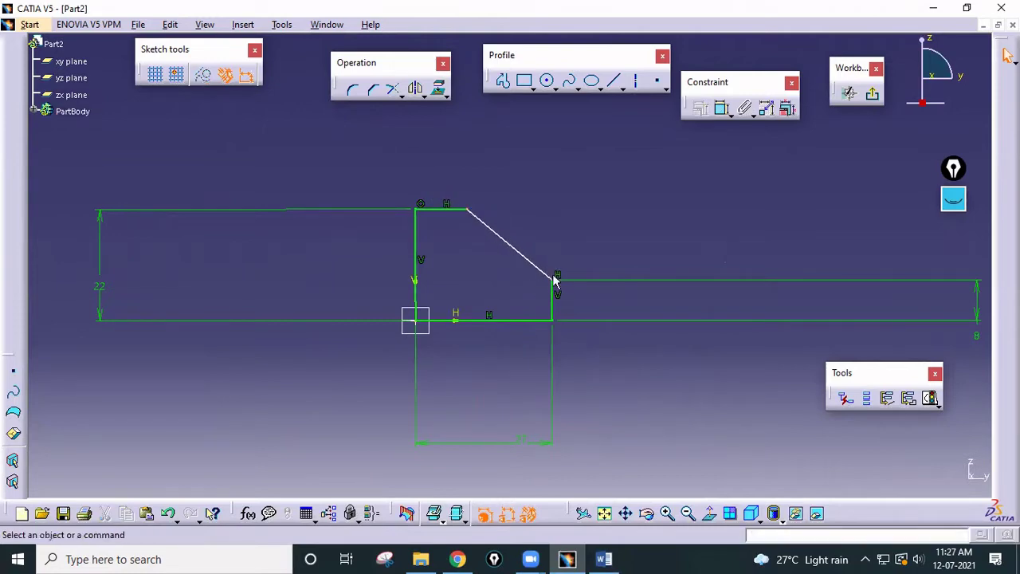
{"action": "mouse_move", "coordinate": [553, 281]}
{"action": "left_mouse_down"}
{"action": "mouse_move", "coordinate": [533, 282]}
{"action": "mouse_move", "coordinate": [566, 287]}
{"action": "left_mouse_up"}
{"action": "key", "text": "ctrl+z"}
{"action": "key", "text": "ctrl+z"}
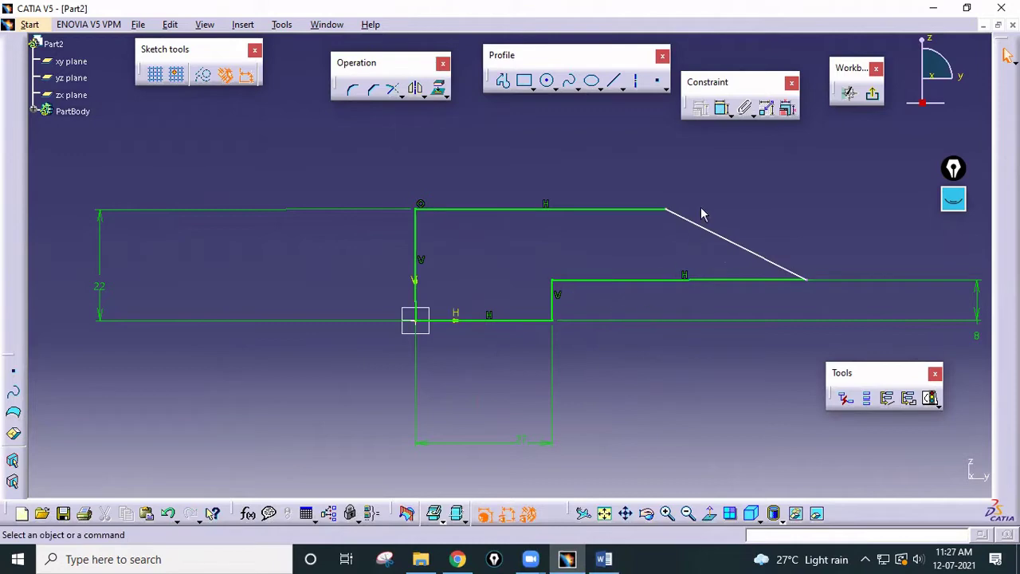
Step: Try shifting the slope inward by its upper end point, and undo back to before the 22 mm height change
{"action": "left_click_drag", "start_coordinate": [669, 207], "coordinate": [629, 207]}
{"action": "left_click", "coordinate": [765, 231]}
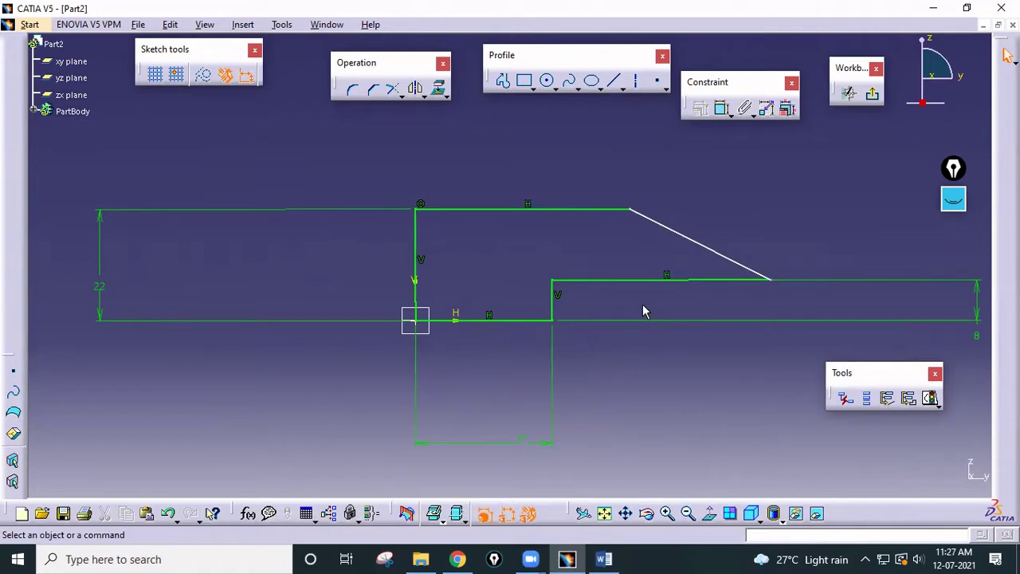
{"action": "key", "text": "ctrl+z"}
{"action": "key", "text": "ctrl+z"}
{"action": "key", "text": "ctrl+z"}
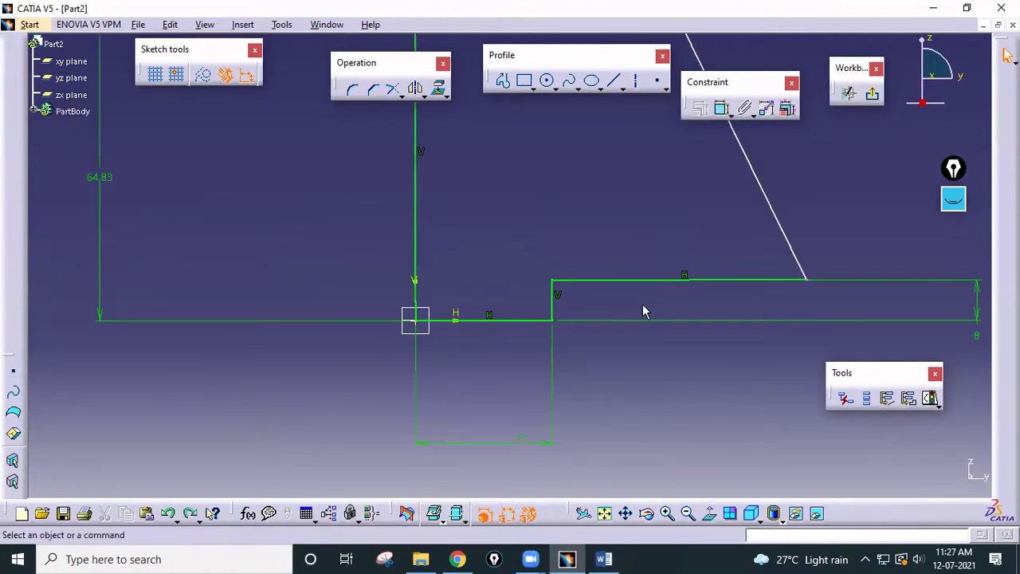
Step: Delete the profile's top horizontal line and move both ends of the sloped line inward so it leans from the ledge toward the vertical edge
{"action": "middle_click_drag", "start_coordinate": [643, 311], "coordinate": [640, 387], "text": "ctrl"}
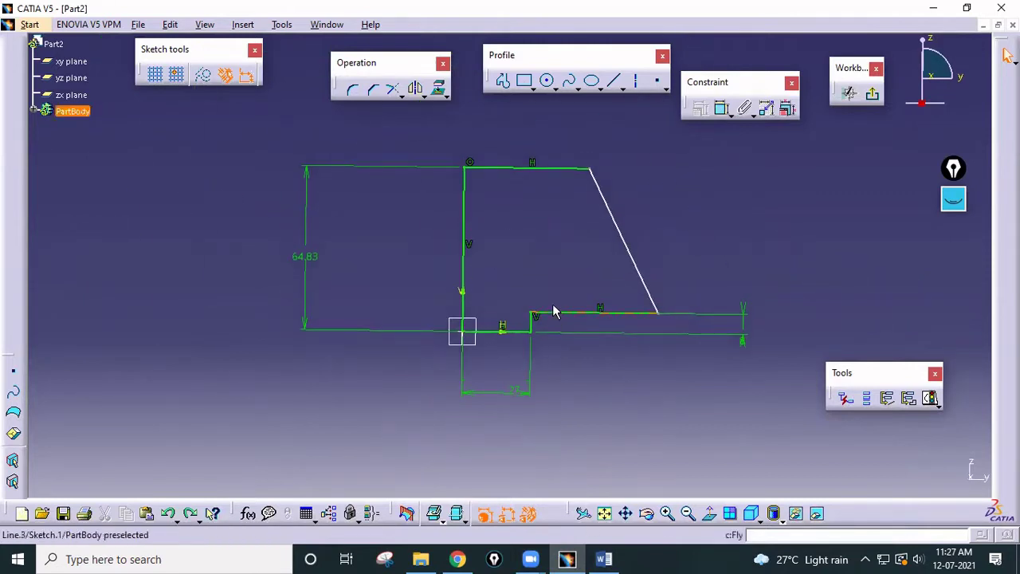
{"action": "left_click", "coordinate": [521, 170]}
{"action": "key", "text": "Delete"}
{"action": "left_click_drag", "start_coordinate": [660, 313], "coordinate": [505, 309]}
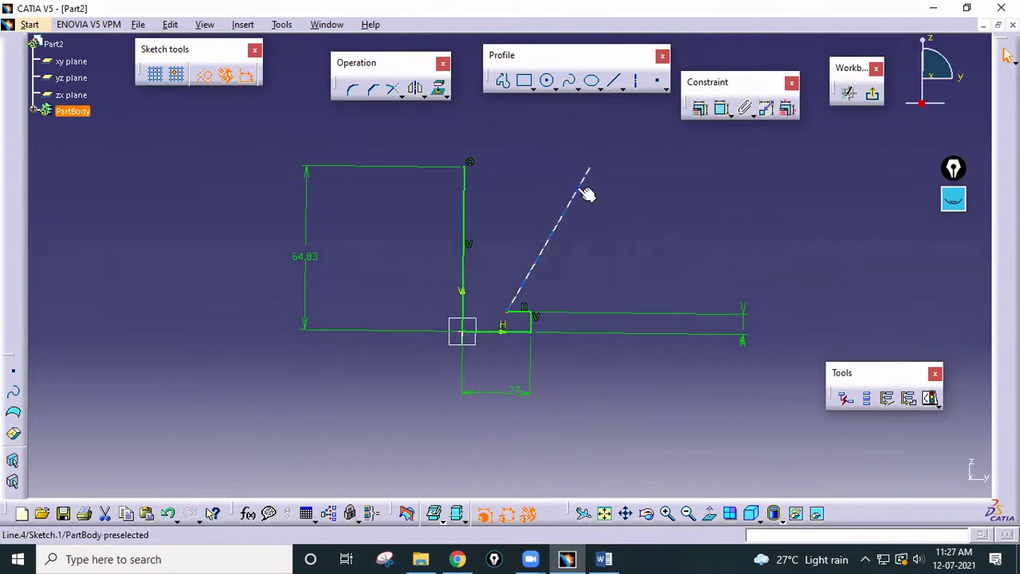
{"action": "left_click_drag", "start_coordinate": [596, 172], "coordinate": [481, 171]}
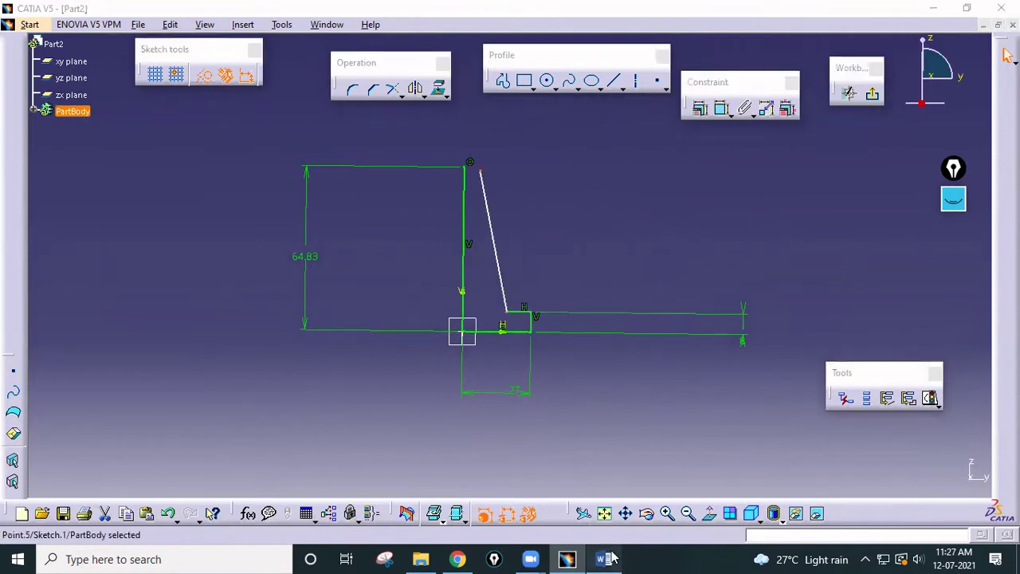
Step: Check the drawing in Word, redraw the top line from the vertical edge to the slope's upper end, and delete the surplus segment
{"action": "left_click", "coordinate": [607, 559]}
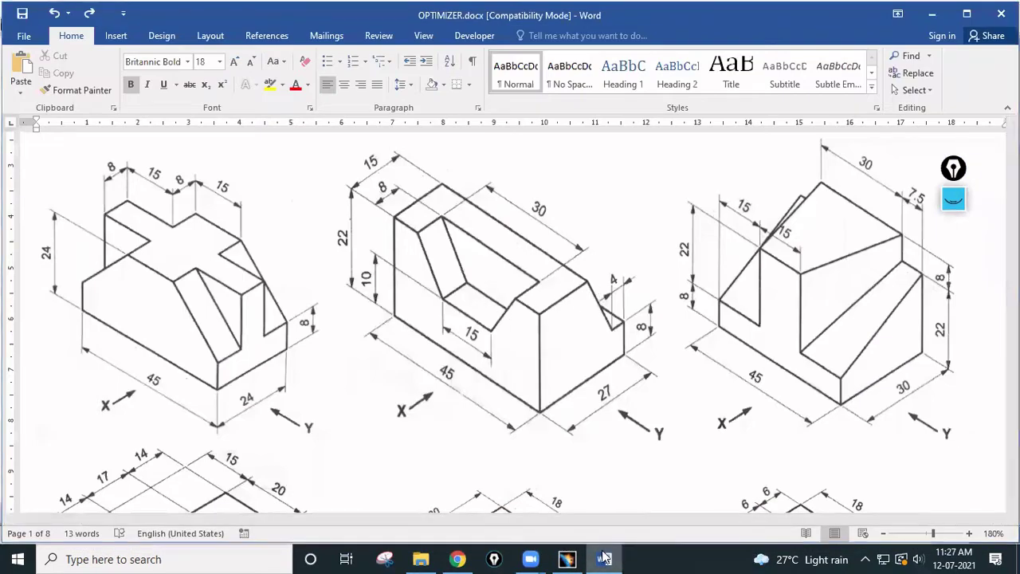
{"action": "left_click", "coordinate": [568, 558]}
{"action": "mouse_move", "coordinate": [550, 335]}
{"action": "middle_mouse_down"}
{"action": "mouse_move", "coordinate": [553, 360]}
{"action": "mouse_move", "coordinate": [611, 213]}
{"action": "mouse_move", "coordinate": [590, 265]}
{"action": "middle_mouse_up"}
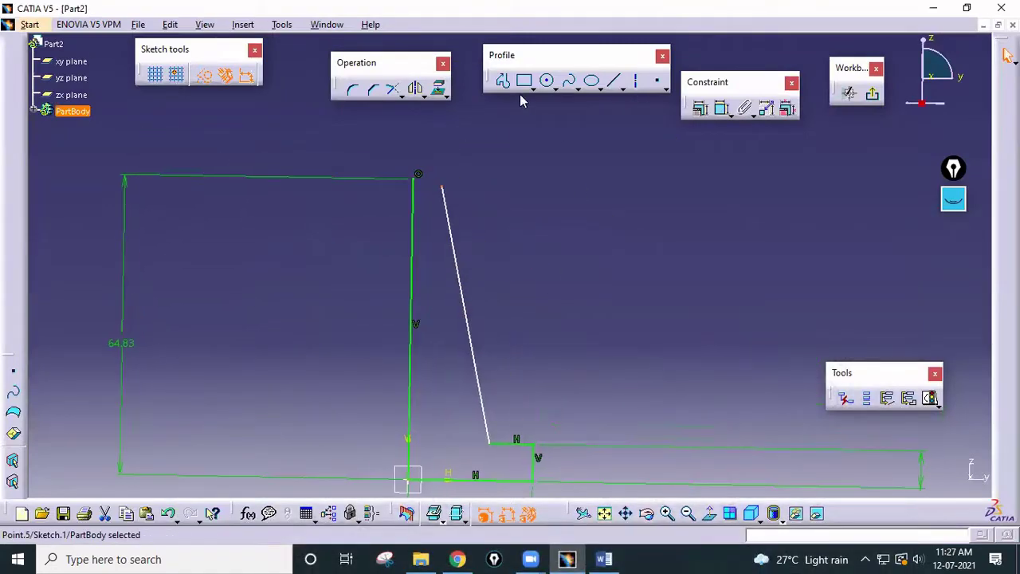
{"action": "left_click", "coordinate": [503, 79]}
{"action": "left_click", "coordinate": [422, 183]}
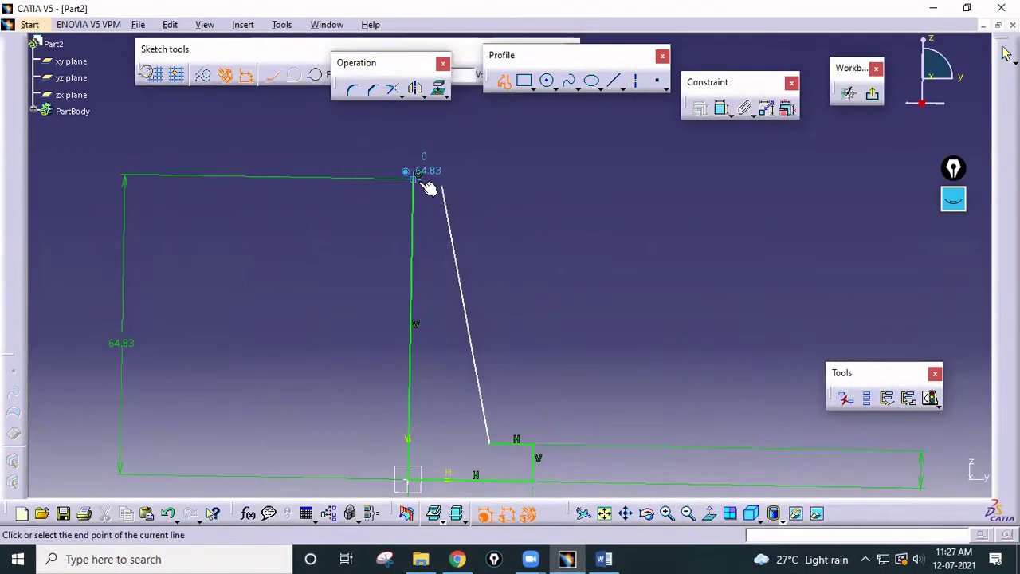
{"action": "double_click", "coordinate": [525, 196]}
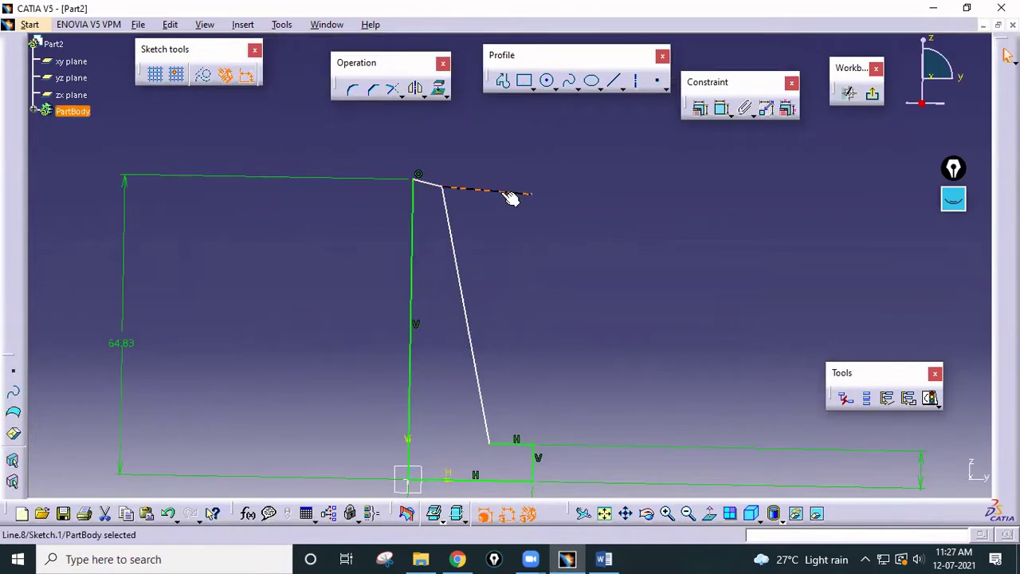
{"action": "key", "text": "Delete"}
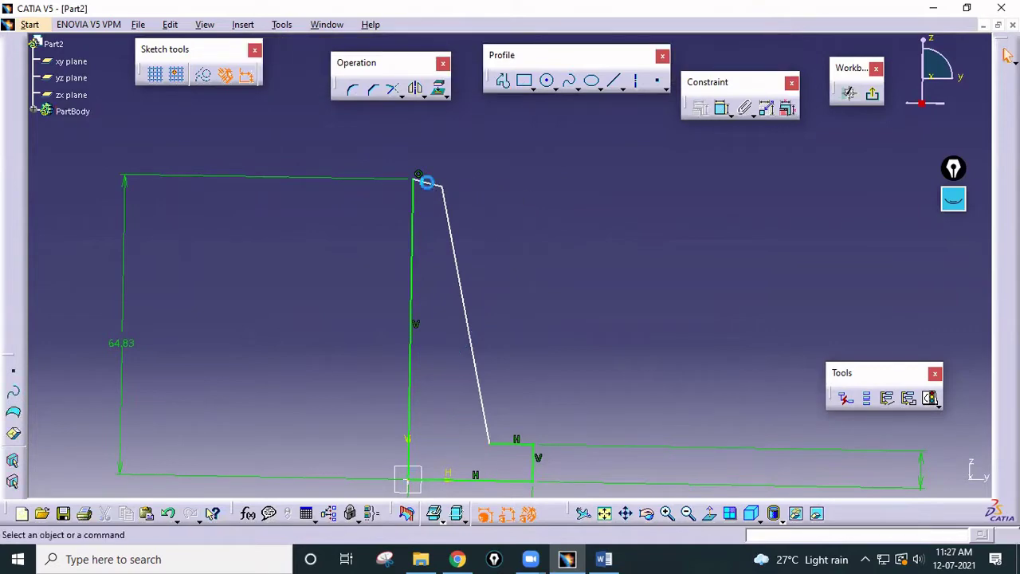
Step: Constrain the redrawn top line to be horizontal
{"action": "left_click", "coordinate": [426, 183]}
{"action": "left_click", "coordinate": [721, 108]}
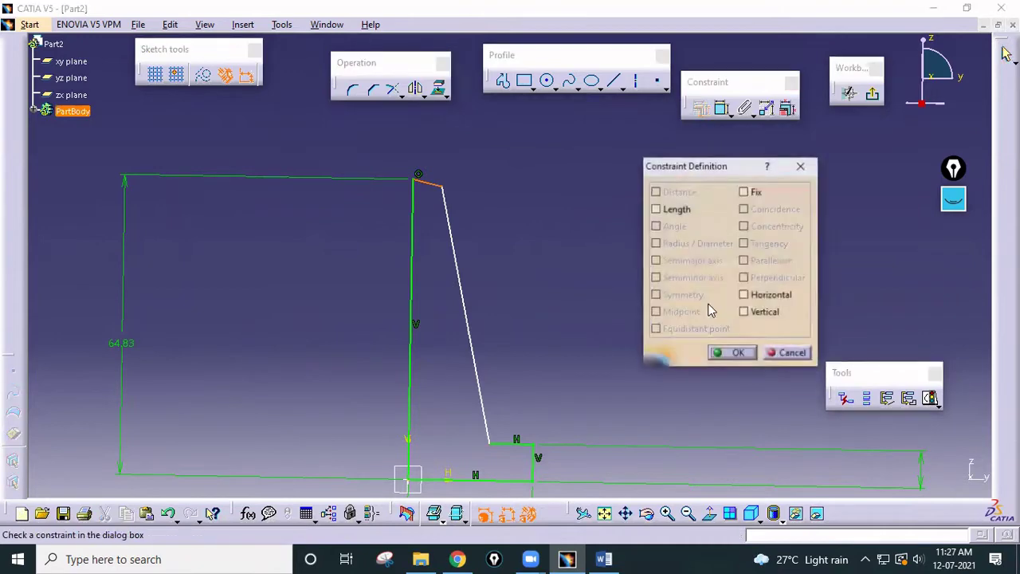
{"action": "left_click", "coordinate": [773, 296]}
{"action": "left_click", "coordinate": [732, 353]}
{"action": "mouse_move", "coordinate": [654, 271]}
{"action": "middle_mouse_down"}
{"action": "mouse_move", "coordinate": [637, 204]}
{"action": "mouse_move", "coordinate": [646, 264]}
{"action": "middle_mouse_up"}
Step: Dimension the horizontal ledge beside the outer edge to 4 mm
{"action": "left_click", "coordinate": [722, 109]}
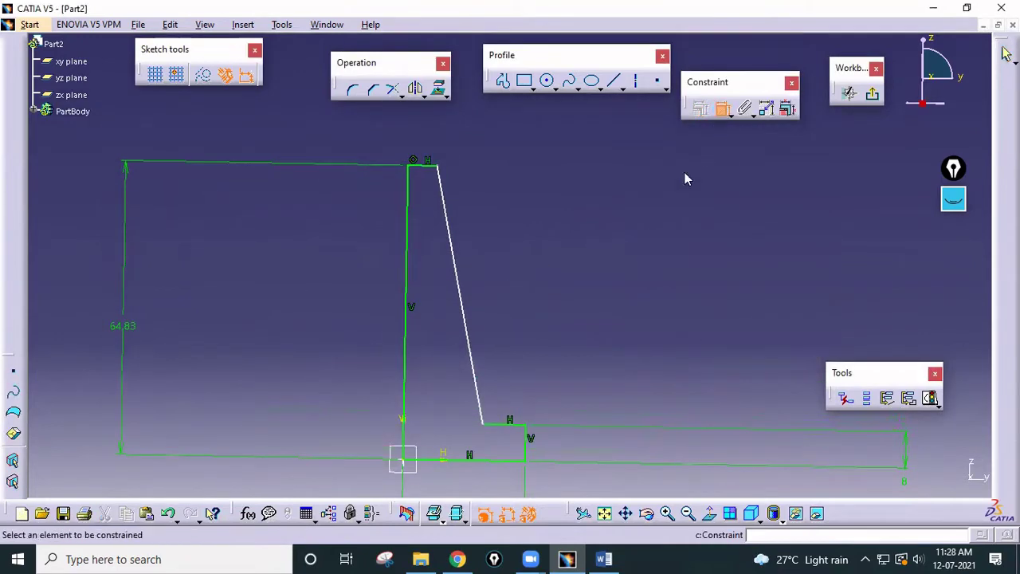
{"action": "left_click", "coordinate": [510, 424]}
{"action": "left_click", "coordinate": [560, 390]}
{"action": "double_click", "coordinate": [562, 387]}
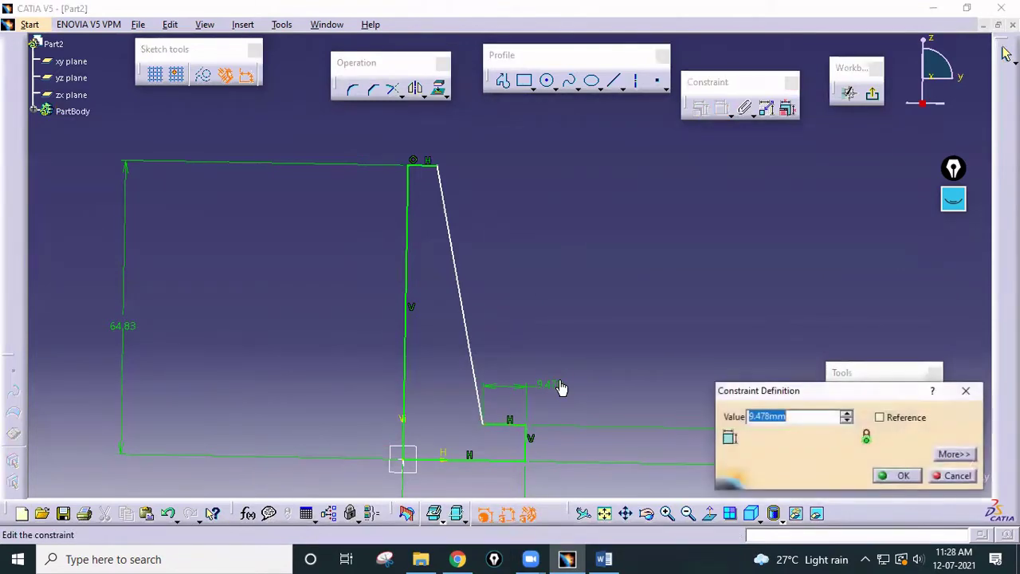
{"action": "type", "text": "8mm"}
{"action": "key", "text": "Return"}
Step: Check the drawing in Word and set the height of the vertical edge at the origin to 22 mm
{"action": "mouse_move", "coordinate": [594, 377]}
{"action": "middle_mouse_down"}
{"action": "mouse_move", "coordinate": [551, 184]}
{"action": "mouse_move", "coordinate": [560, 252]}
{"action": "mouse_move", "coordinate": [587, 298]}
{"action": "middle_mouse_up"}
{"action": "left_click", "coordinate": [611, 557]}
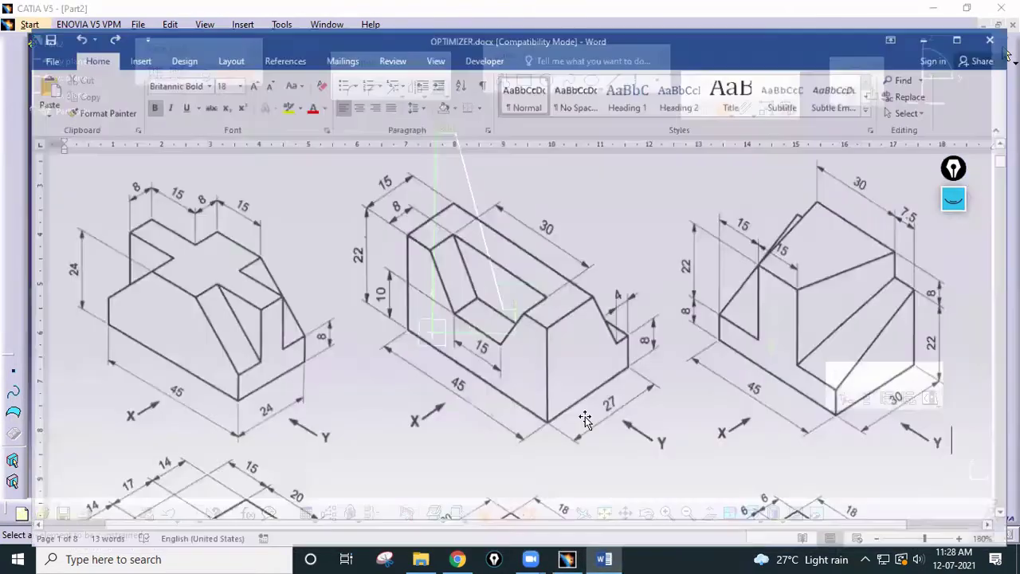
{"action": "left_click", "coordinate": [610, 560]}
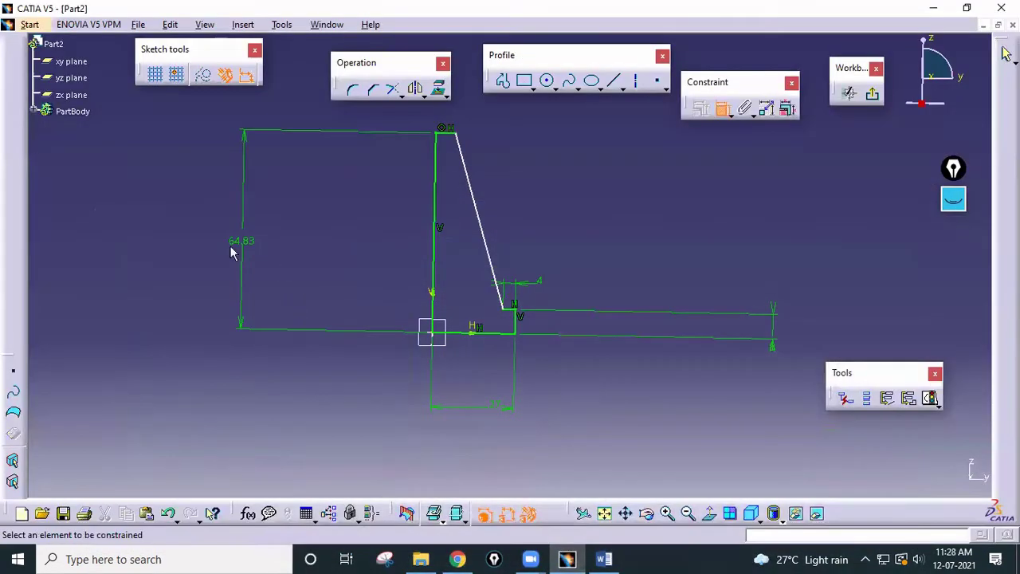
{"action": "double_click", "coordinate": [241, 243]}
{"action": "type", "text": "22"}
{"action": "key", "text": "Return"}
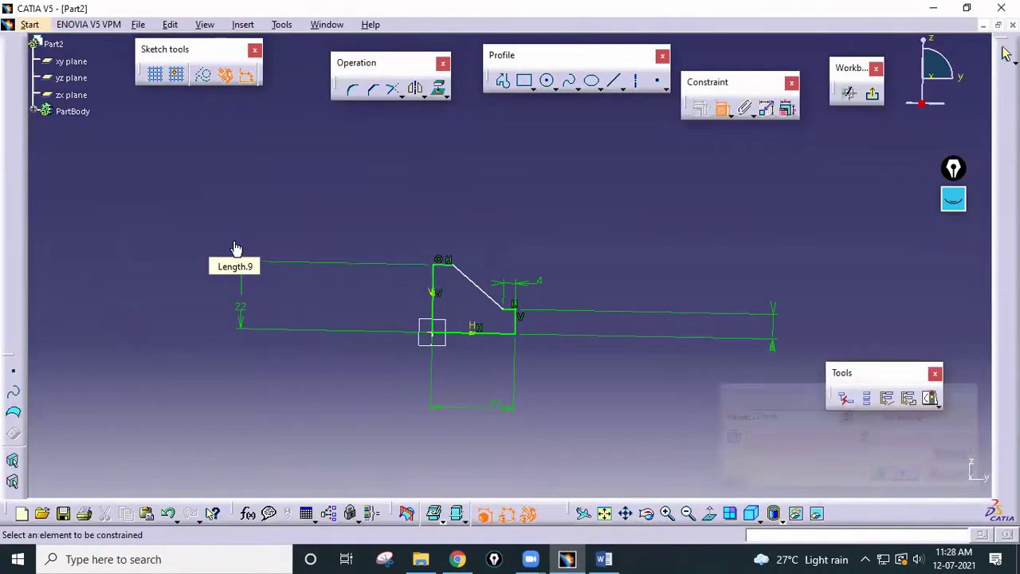
Step: Dimension the profile's top line to 15 mm and exit the sketch
{"action": "left_click", "coordinate": [444, 263]}
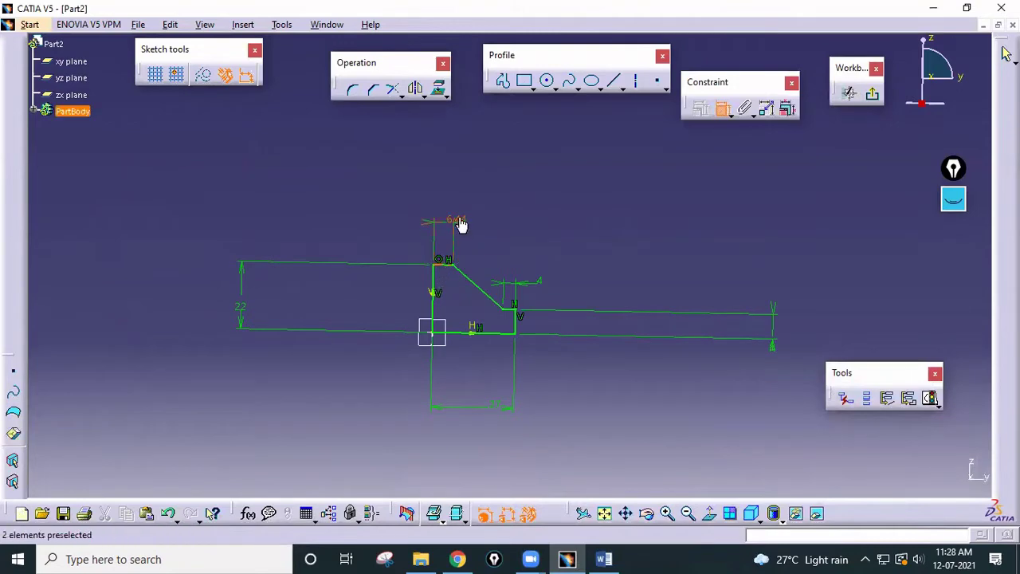
{"action": "double_click", "coordinate": [459, 223]}
{"action": "type", "text": "15"}
{"action": "key", "text": "Return"}
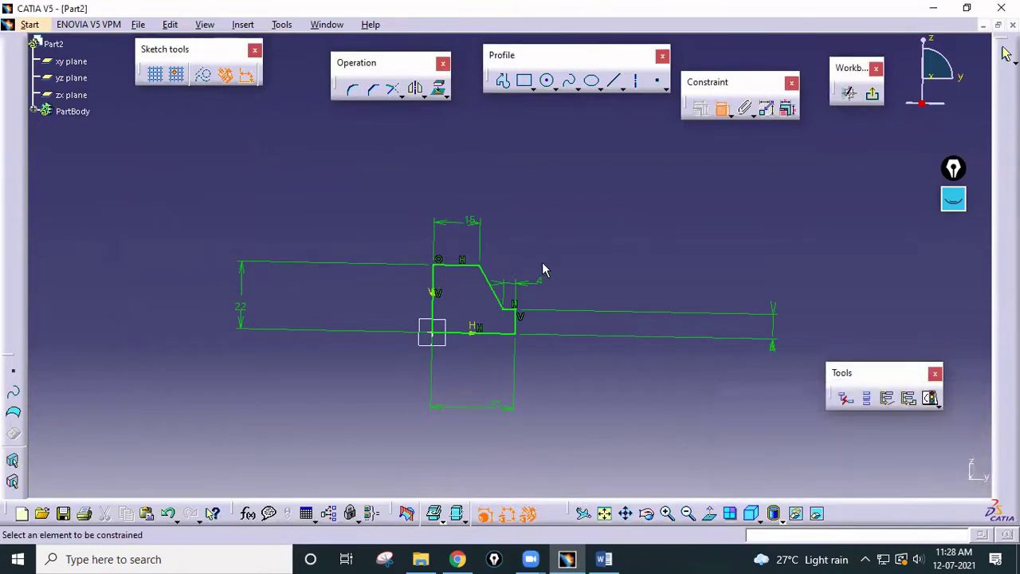
{"action": "mouse_move", "coordinate": [542, 269]}
{"action": "middle_mouse_down"}
{"action": "mouse_move", "coordinate": [535, 208]}
{"action": "mouse_move", "coordinate": [593, 229]}
{"action": "middle_mouse_up"}
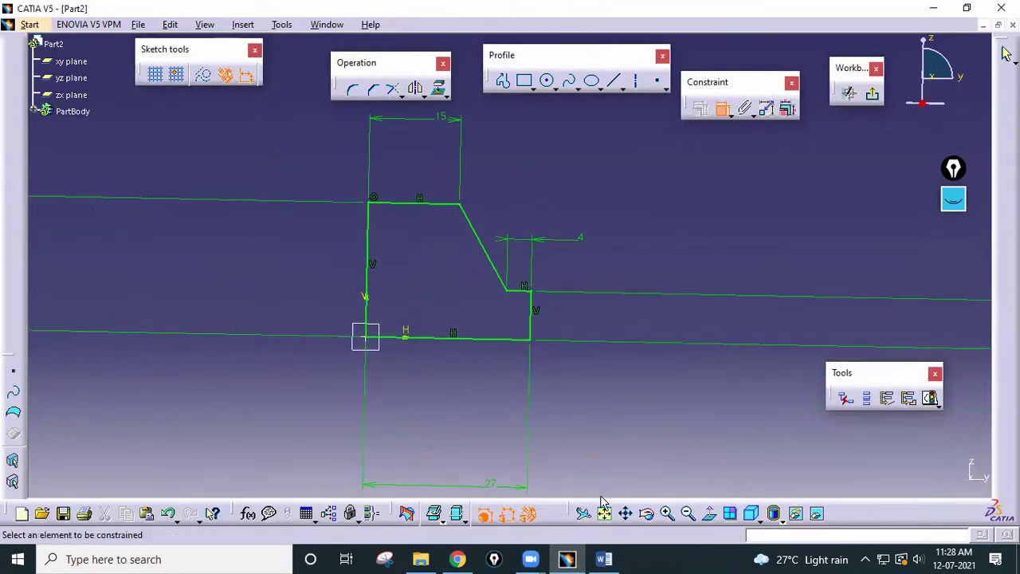
{"action": "left_click", "coordinate": [729, 514]}
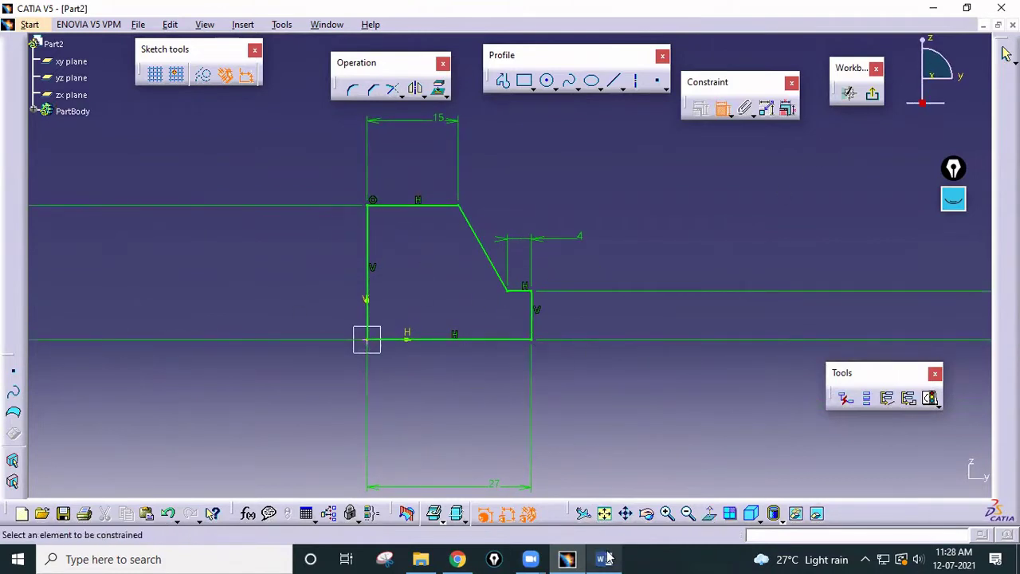
{"action": "mouse_move", "coordinate": [609, 558]}
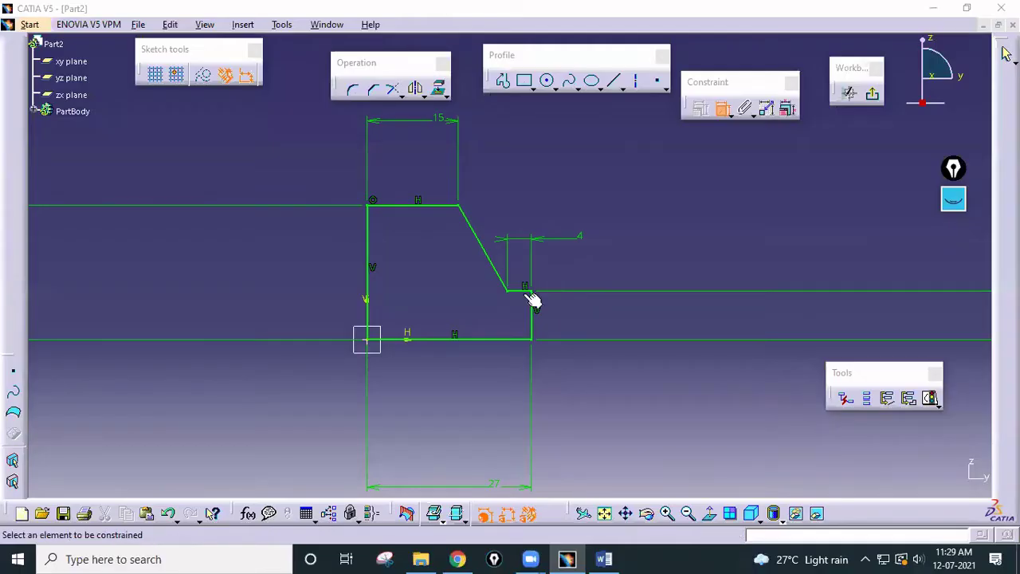
{"action": "left_click", "coordinate": [873, 99]}
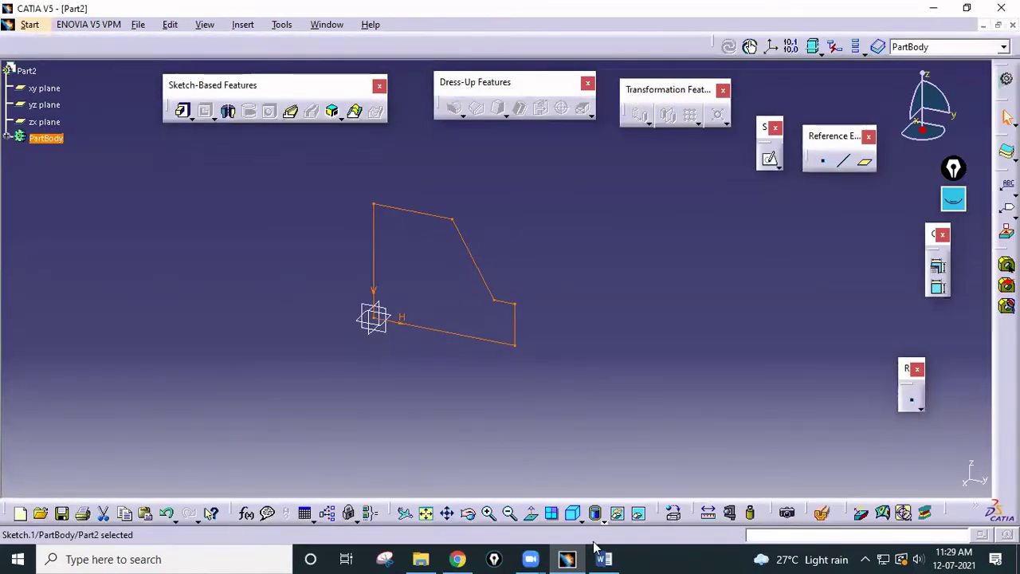
Step: Check the part's length on the Word drawing and pad the end profile 45 mm in CATIA
{"action": "left_click", "coordinate": [603, 559]}
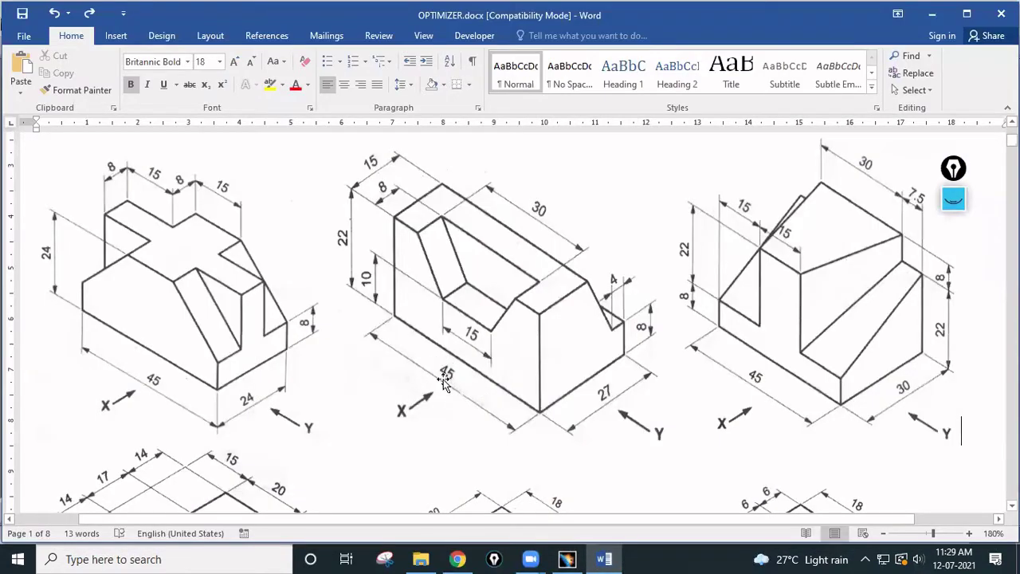
{"action": "left_click", "coordinate": [567, 559]}
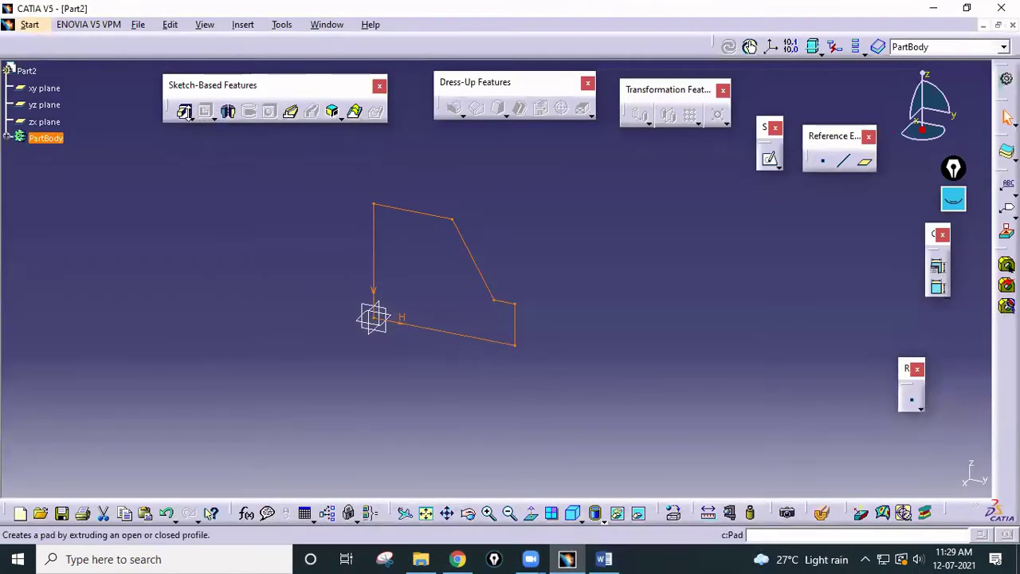
{"action": "left_click", "coordinate": [183, 111]}
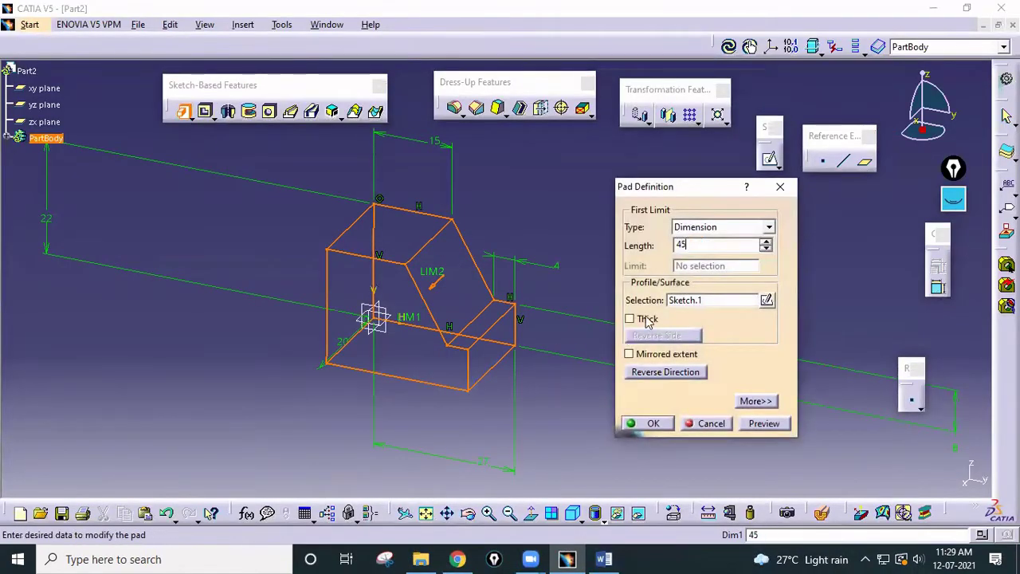
{"action": "key", "text": "Return"}
{"action": "left_click", "coordinate": [642, 325]}
{"action": "middle_click_drag", "start_coordinate": [607, 349], "coordinate": [654, 263]}
{"action": "middle_click_drag", "start_coordinate": [510, 372], "coordinate": [692, 338]}
{"action": "middle_click_drag", "start_coordinate": [645, 413], "coordinate": [654, 374]}
Step: Check the drawing in Word and open a new sketch on the solid's tall flat side face in CATIA
{"action": "left_click", "coordinate": [605, 559]}
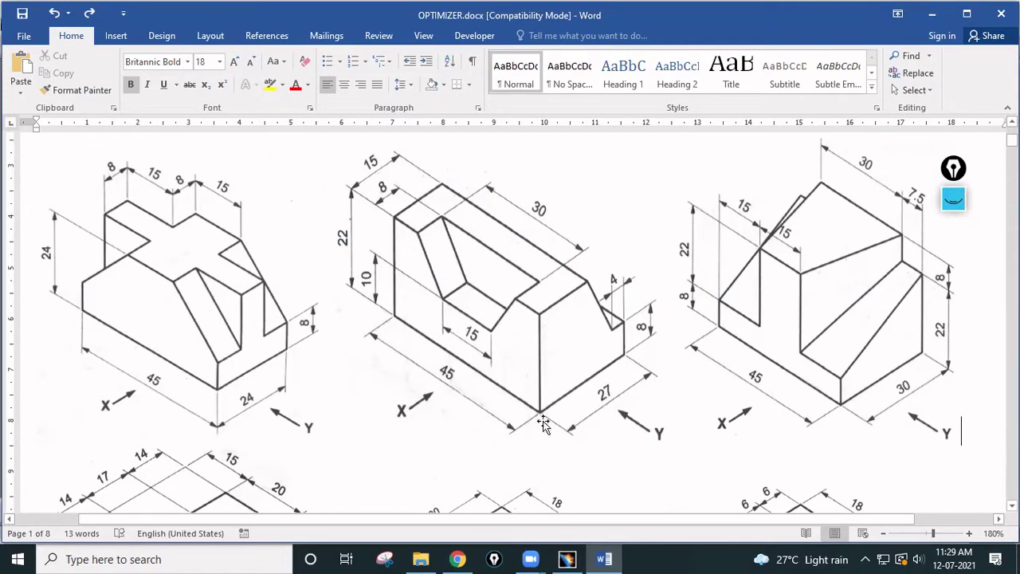
{"action": "left_click", "coordinate": [567, 558]}
{"action": "left_click", "coordinate": [770, 159]}
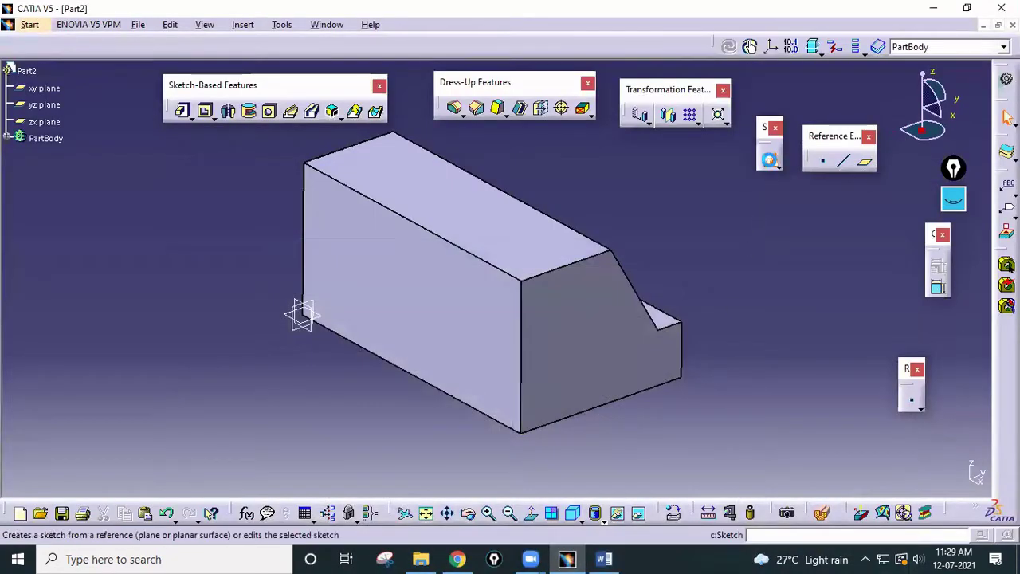
{"action": "left_click", "coordinate": [455, 315]}
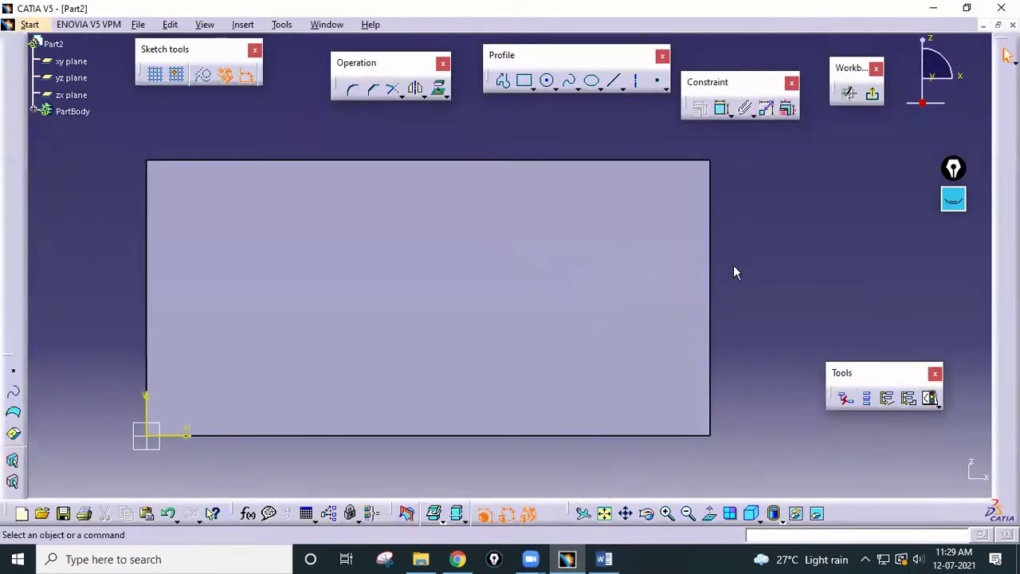
Step: Sketch a closed trapezoid on the face, about 25 mm wide at the top, 14 mm at the base and 10 mm deep
{"action": "left_click", "coordinate": [503, 80]}
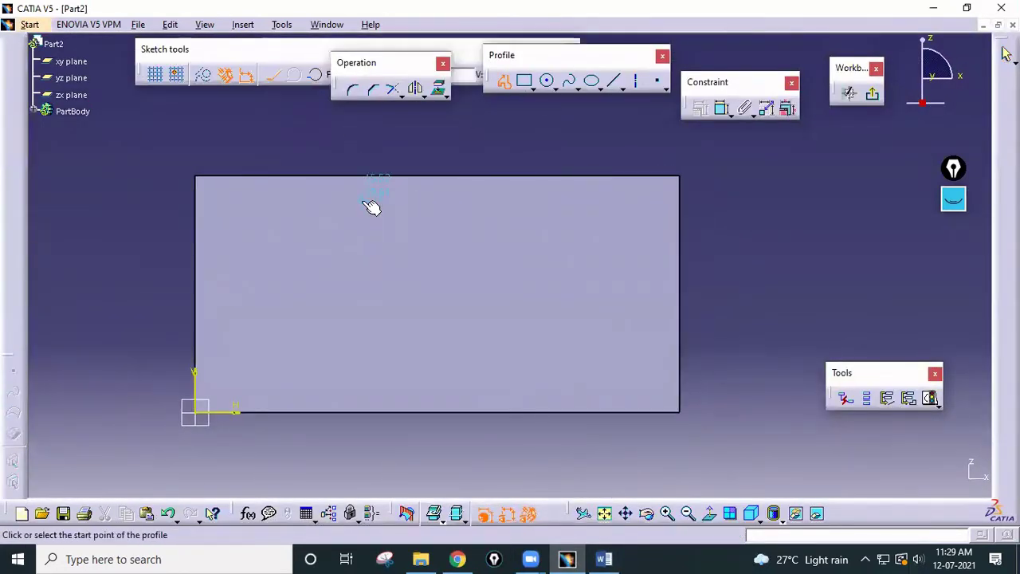
{"action": "left_click", "coordinate": [362, 201]}
{"action": "left_click", "coordinate": [415, 306]}
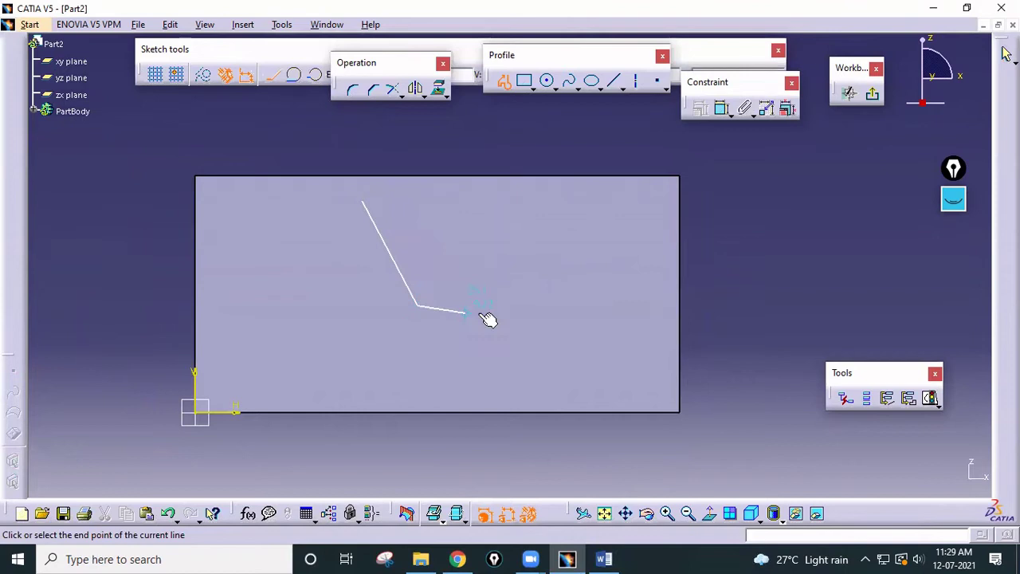
{"action": "left_click", "coordinate": [572, 305]}
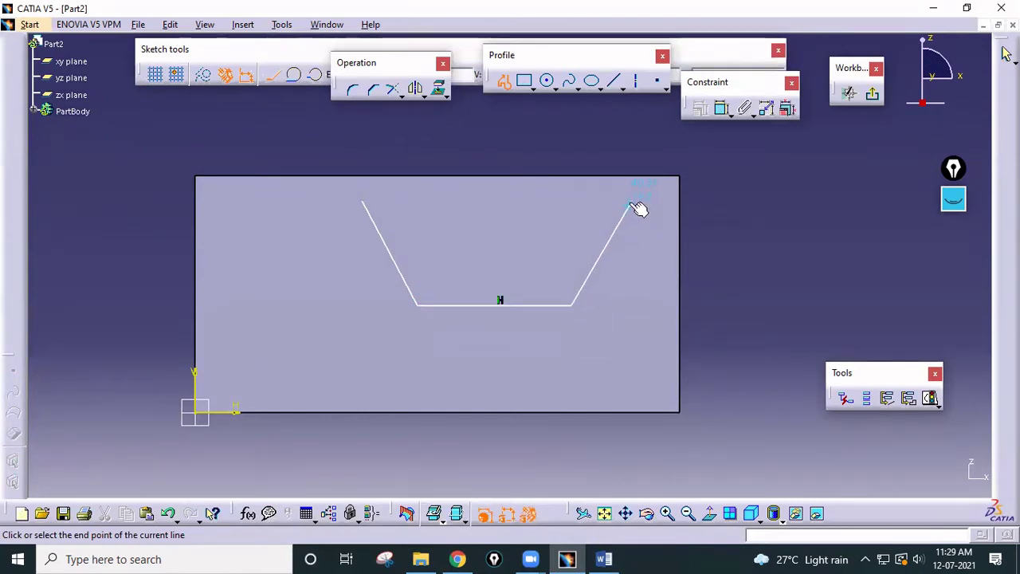
{"action": "left_click", "coordinate": [631, 201]}
{"action": "left_click", "coordinate": [365, 203]}
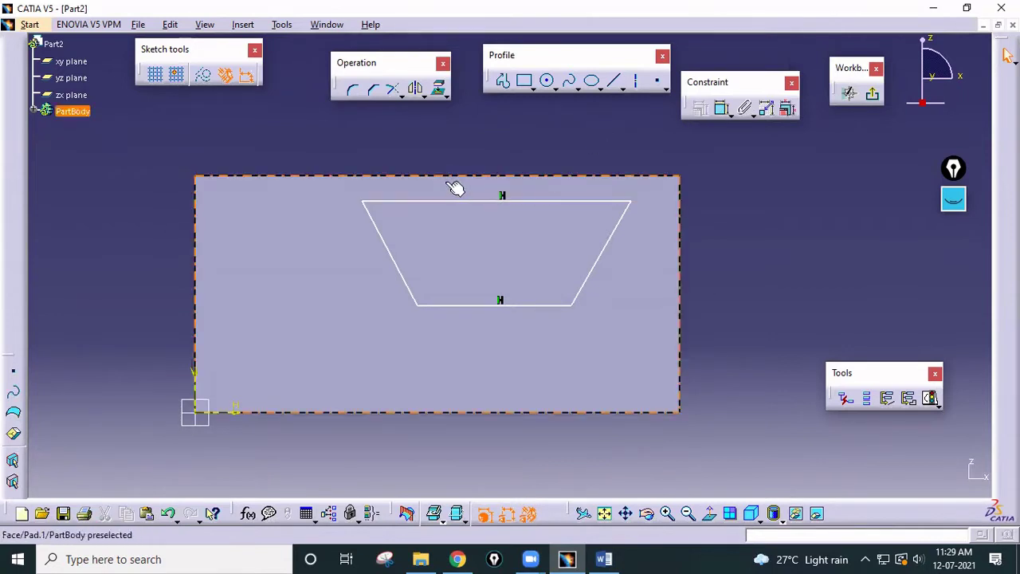
Step: Make the trapezoid's top line coincident with the upper edge of the face
{"action": "left_click", "coordinate": [468, 202]}
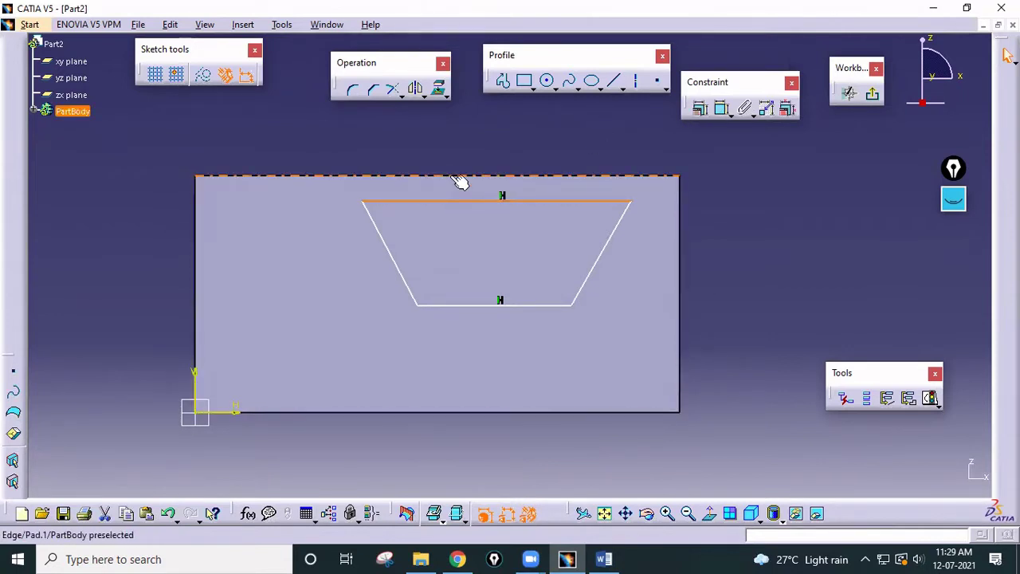
{"action": "left_click", "coordinate": [459, 176], "text": "ctrl"}
{"action": "left_click", "coordinate": [492, 167]}
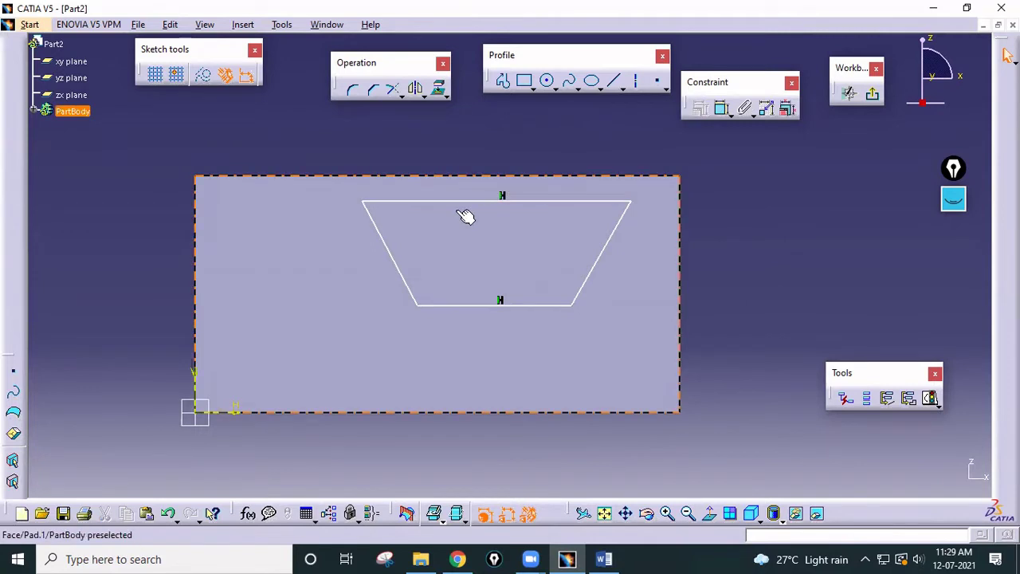
{"action": "left_click", "coordinate": [478, 202]}
{"action": "left_click", "coordinate": [476, 176], "text": "ctrl"}
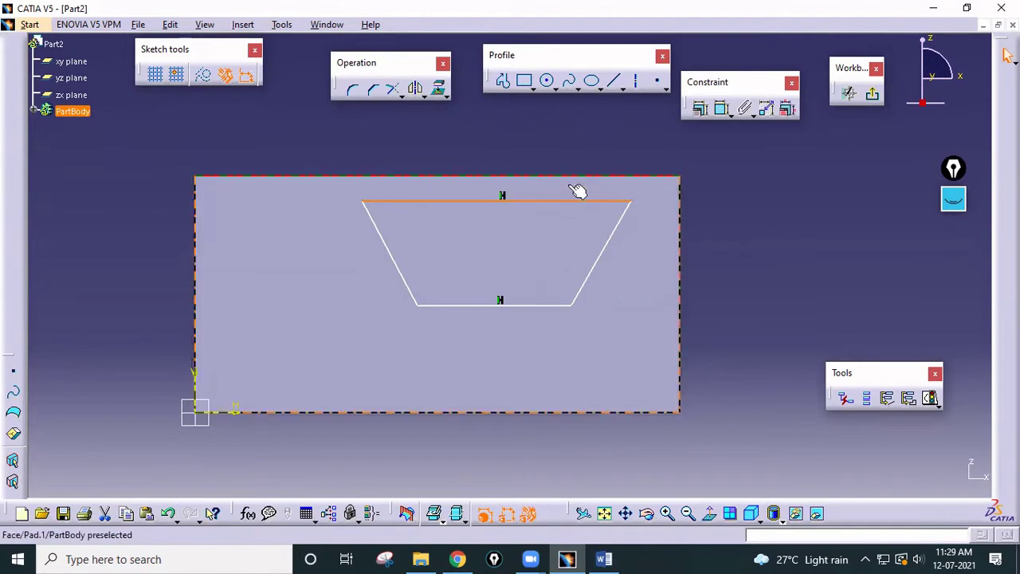
{"action": "left_click", "coordinate": [699, 108]}
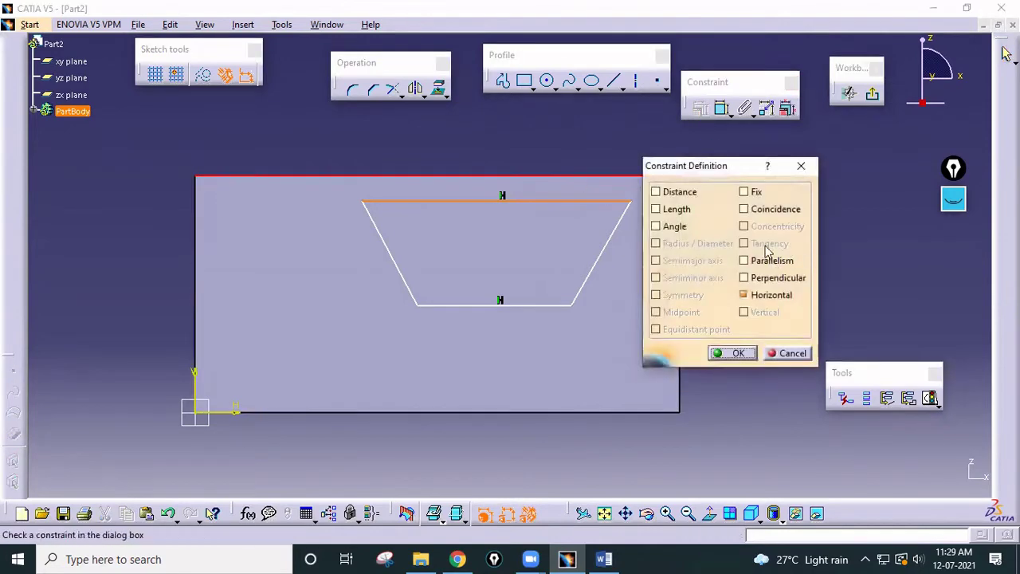
{"action": "left_click", "coordinate": [753, 209]}
{"action": "left_click", "coordinate": [731, 353]}
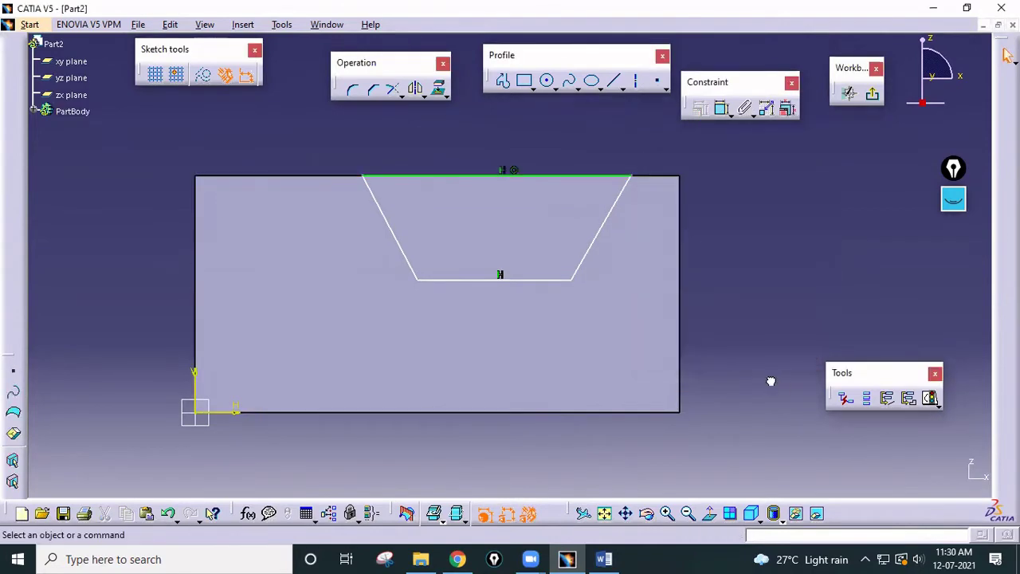
Step: Dimension the distance from the face's left vertical edge to the trapezoid's upper left corner
{"action": "left_click", "coordinate": [717, 114]}
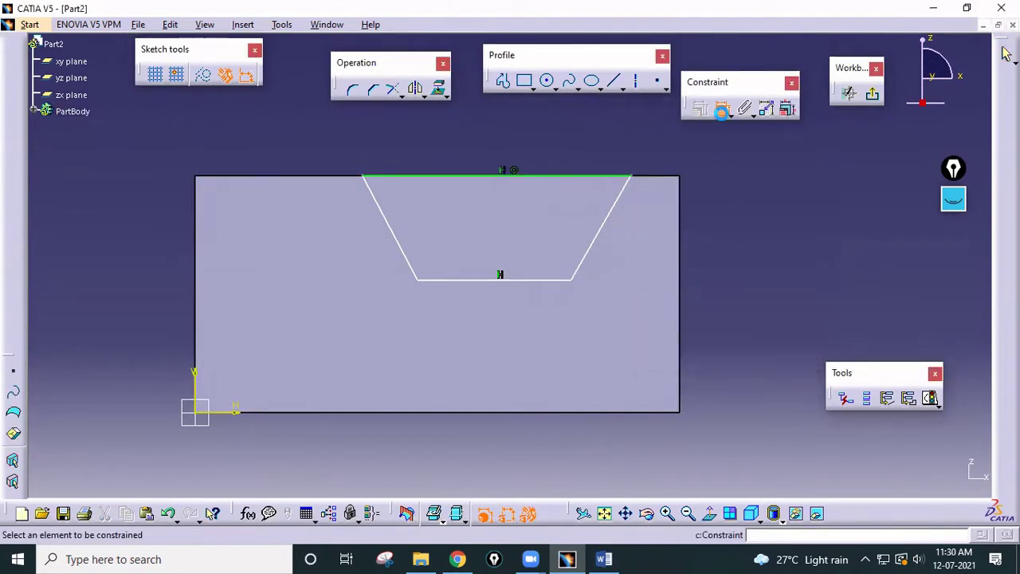
{"action": "left_click", "coordinate": [360, 175]}
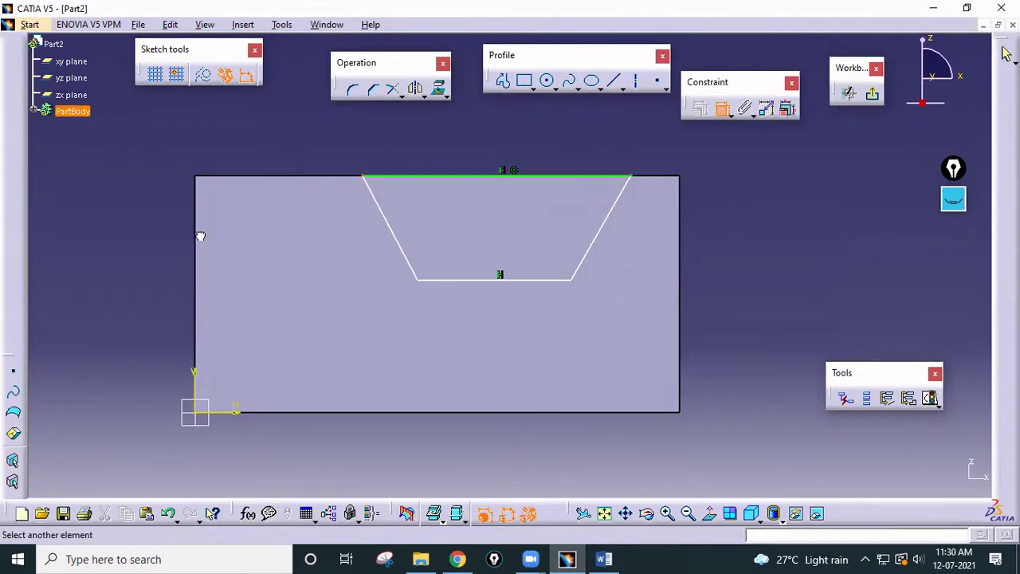
{"action": "left_click", "coordinate": [200, 237]}
{"action": "left_click", "coordinate": [250, 146]}
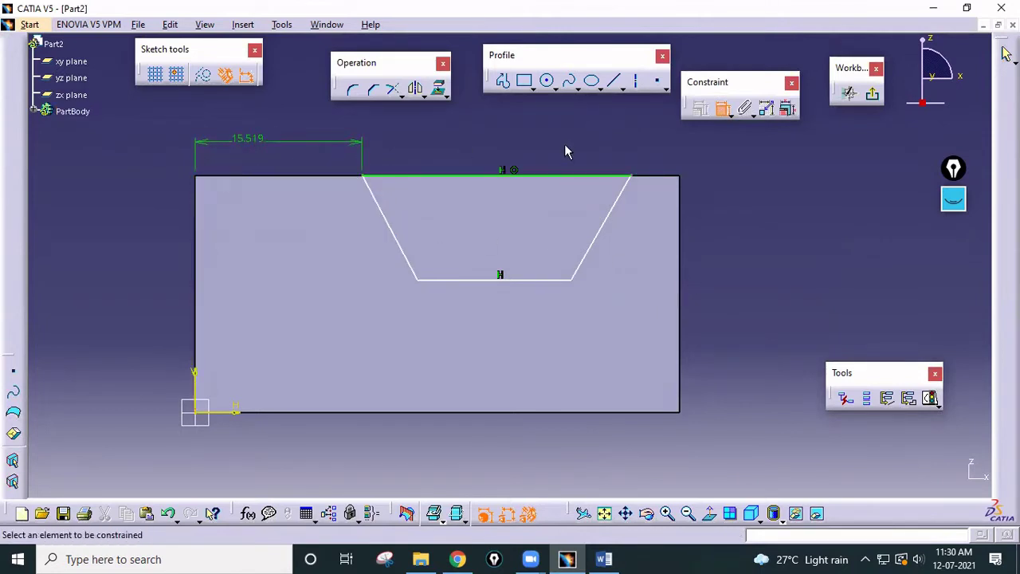
Step: Dimension the trapezoid's top line, its base line and the depth between them
{"action": "left_click", "coordinate": [490, 175]}
{"action": "left_click", "coordinate": [483, 134]}
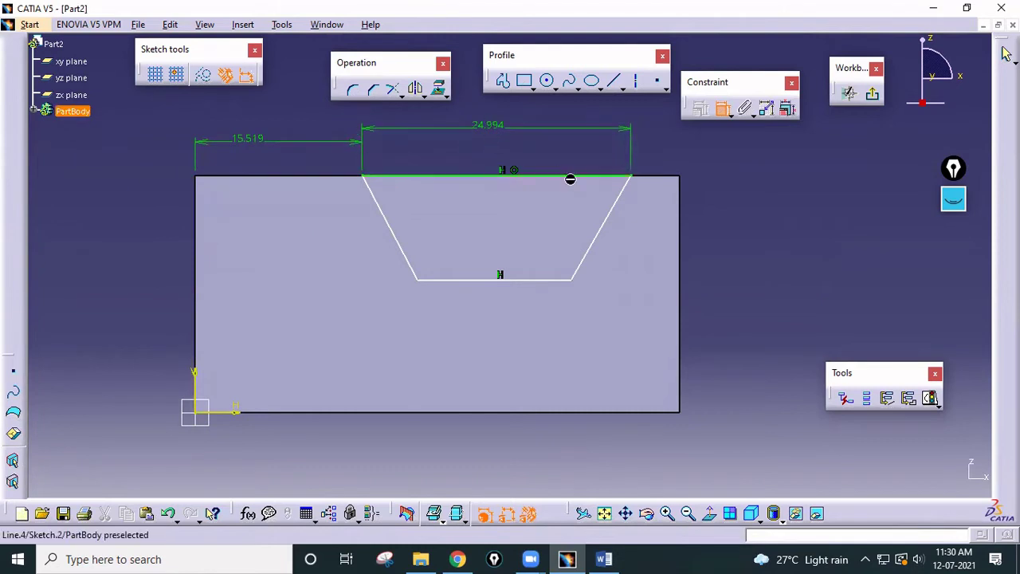
{"action": "left_click", "coordinate": [537, 281]}
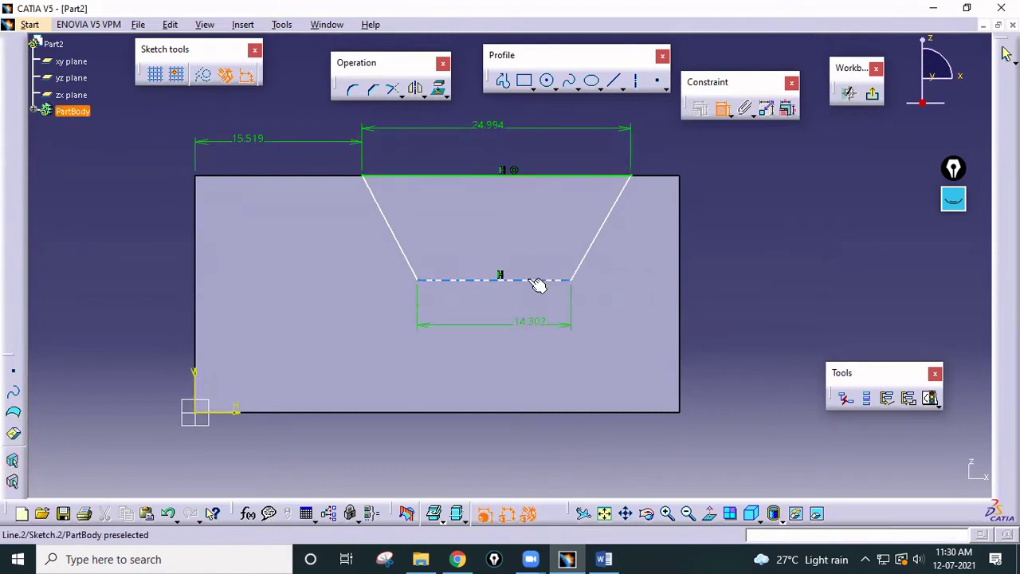
{"action": "left_click", "coordinate": [581, 176]}
{"action": "left_click", "coordinate": [765, 270]}
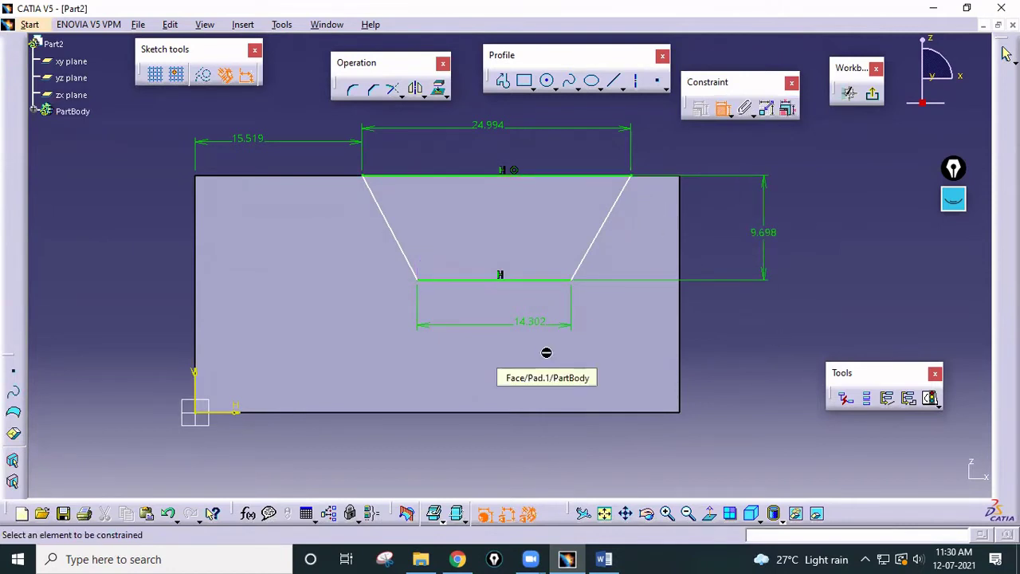
Step: Dimension the horizontal offset between the two end points of the trapezoid's right slanted line
{"action": "left_click", "coordinate": [575, 285]}
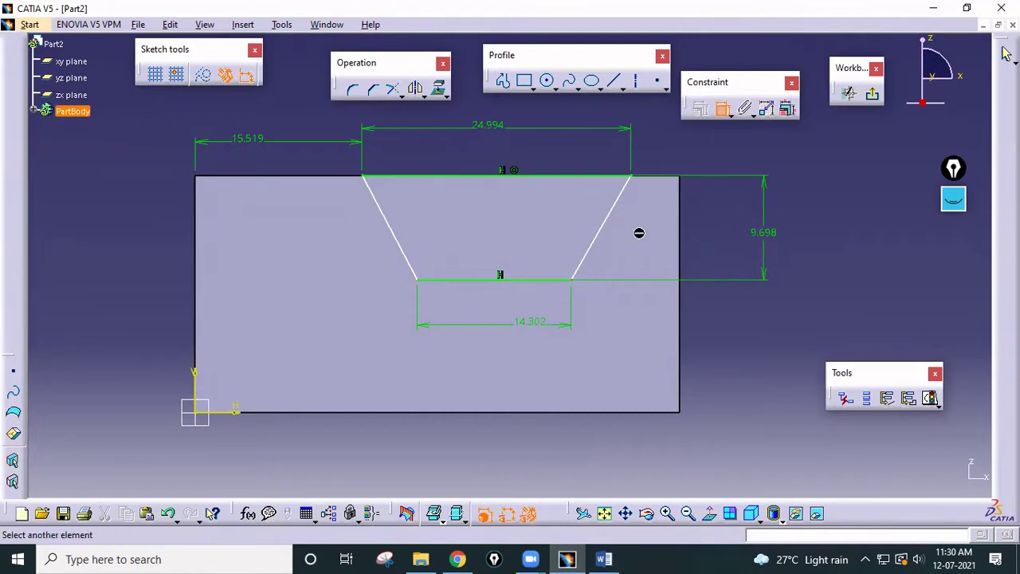
{"action": "left_click", "coordinate": [631, 176]}
{"action": "right_click", "coordinate": [701, 233]}
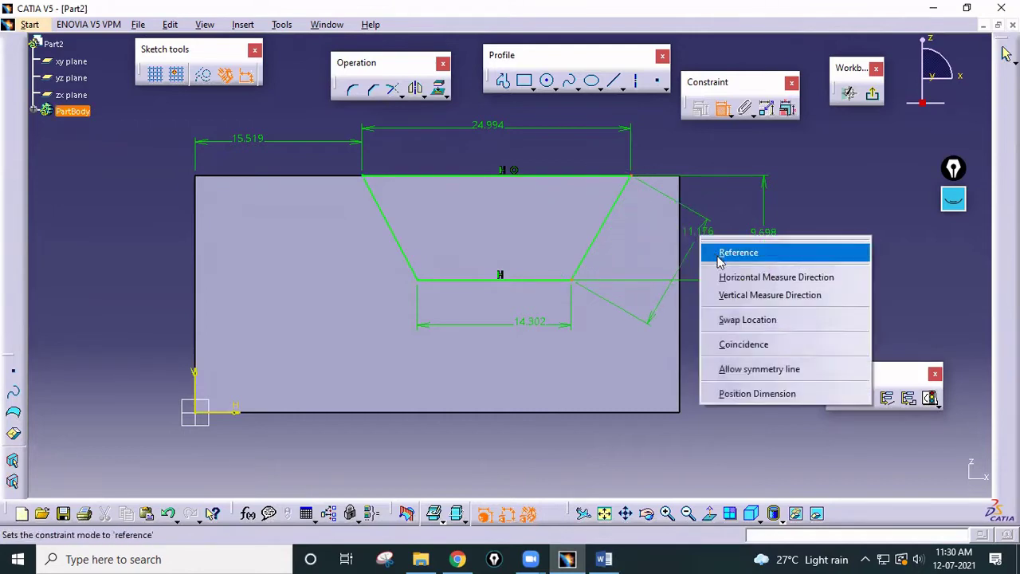
{"action": "left_click", "coordinate": [774, 277]}
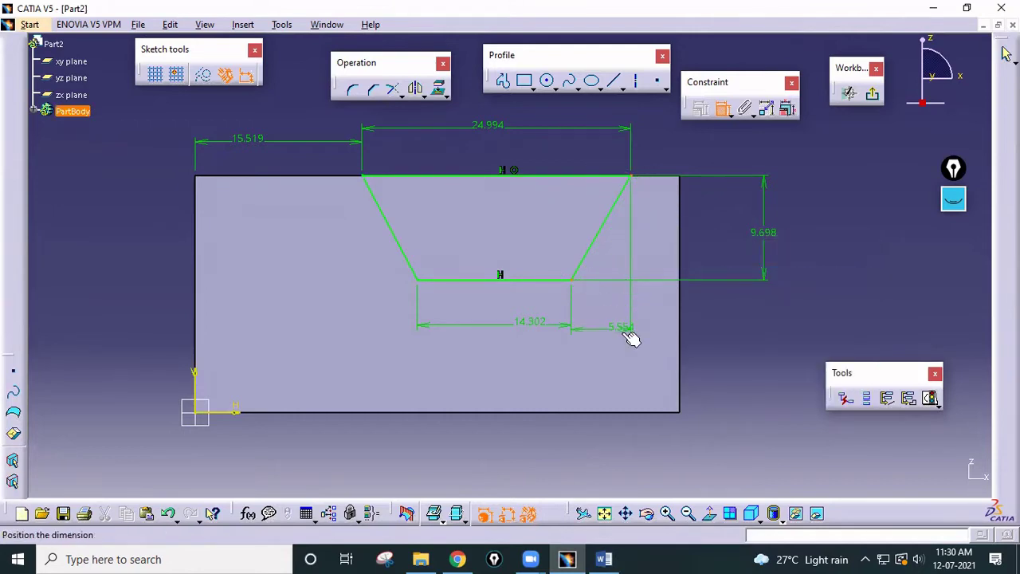
{"action": "left_click", "coordinate": [613, 335]}
Step: Check the drawing in Word, then set the trapezoid's top line to 30 mm and its base to 15 mm
{"action": "key", "text": "alt+Tab"}
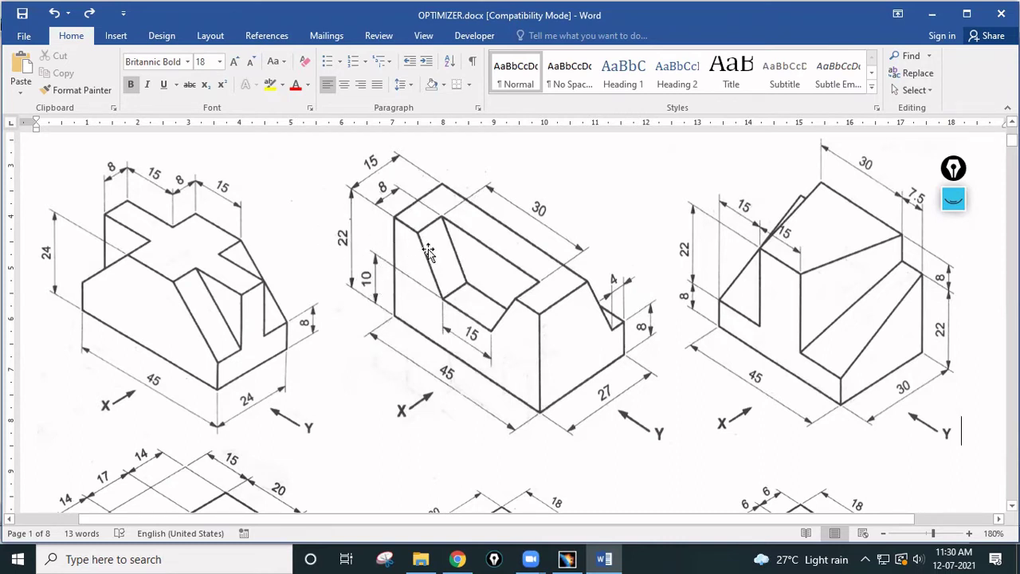
{"action": "left_click", "coordinate": [567, 559]}
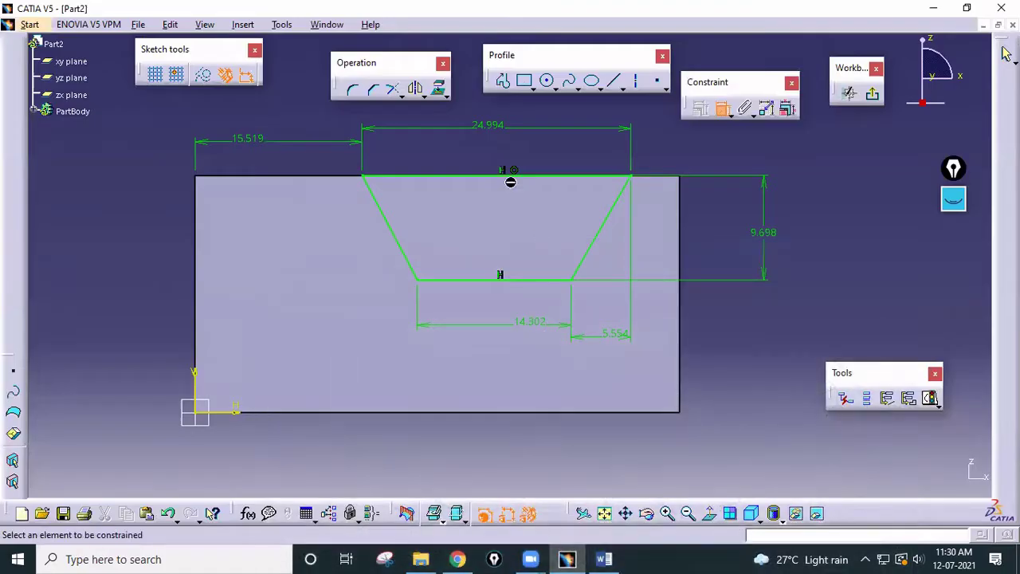
{"action": "double_click", "coordinate": [489, 126]}
{"action": "type", "text": "30"}
{"action": "key", "text": "Return"}
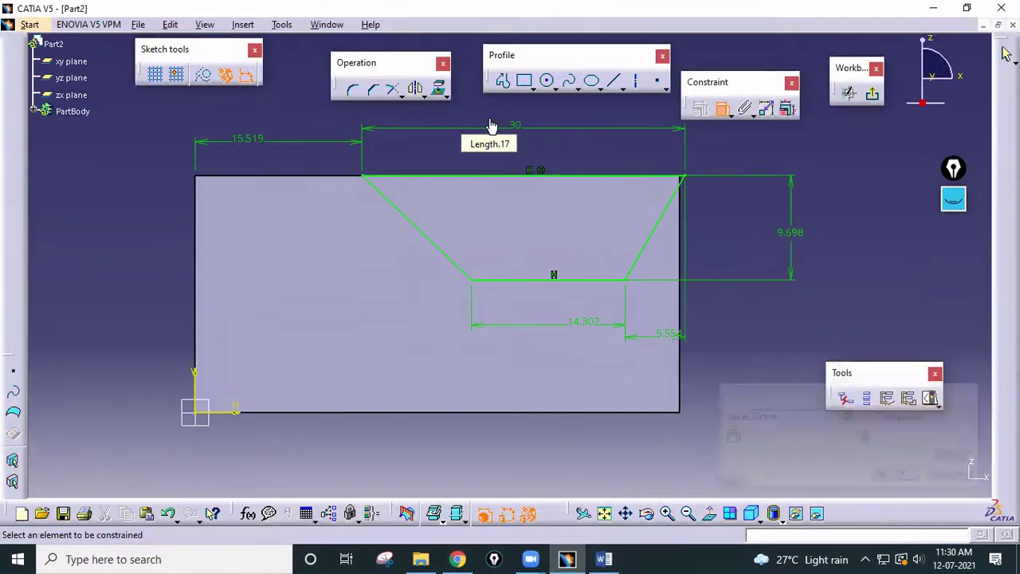
{"action": "double_click", "coordinate": [579, 329]}
{"action": "type", "text": "15"}
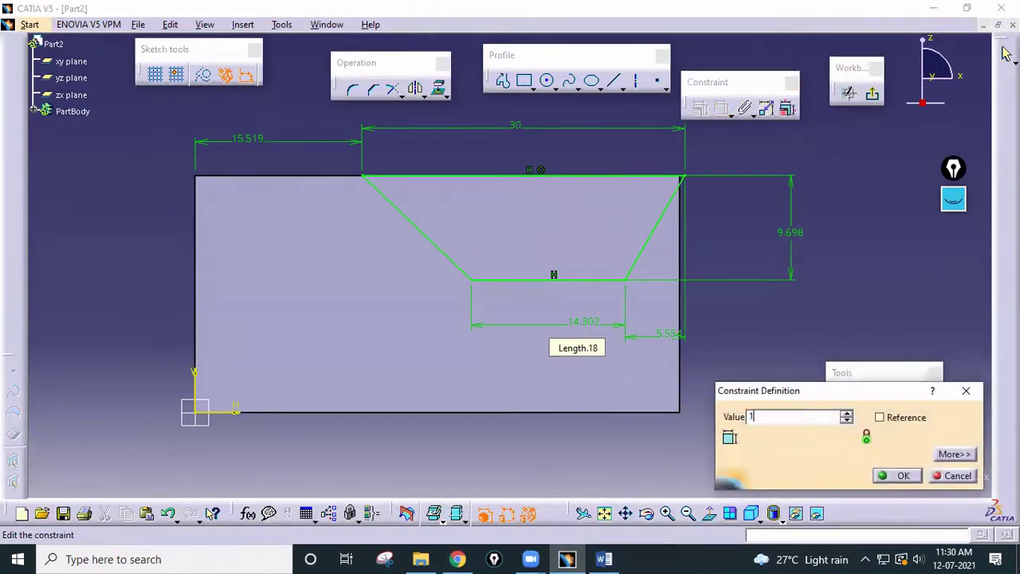
{"action": "key", "text": "Return"}
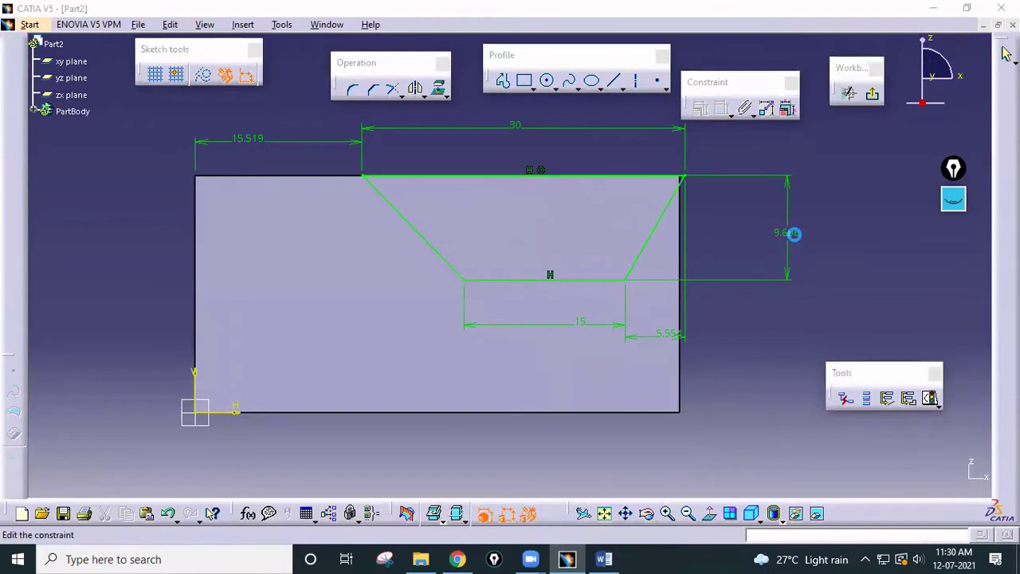
Step: Set the trapezoid's depth below the upper edge to 12 mm
{"action": "double_click", "coordinate": [795, 243]}
{"action": "type", "text": "12mm"}
{"action": "key", "text": "Return"}
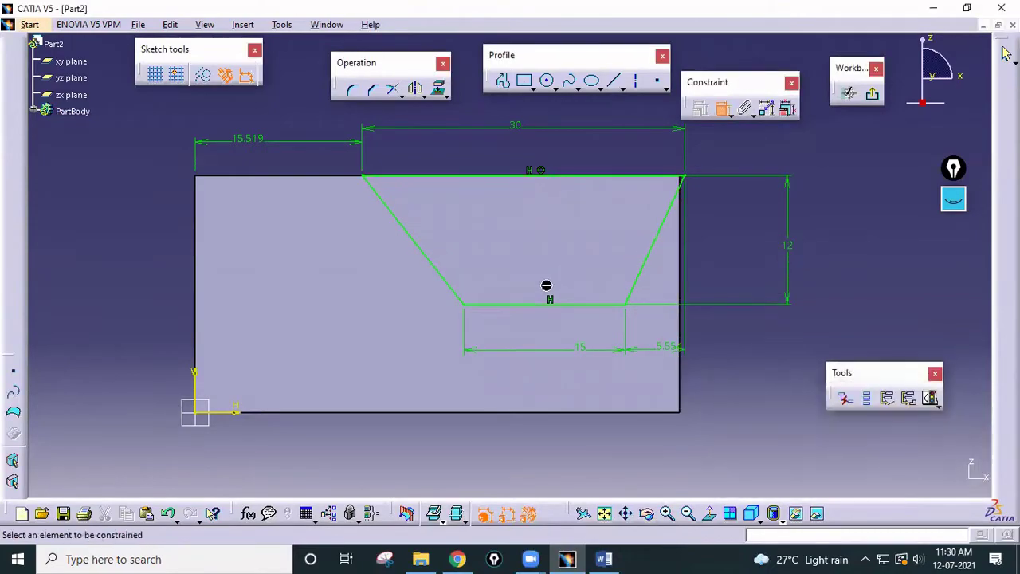
Step: Set the horizontal offset of the right slanted line's end points to 15 mm
{"action": "left_click", "coordinate": [615, 557]}
{"action": "left_click", "coordinate": [618, 557]}
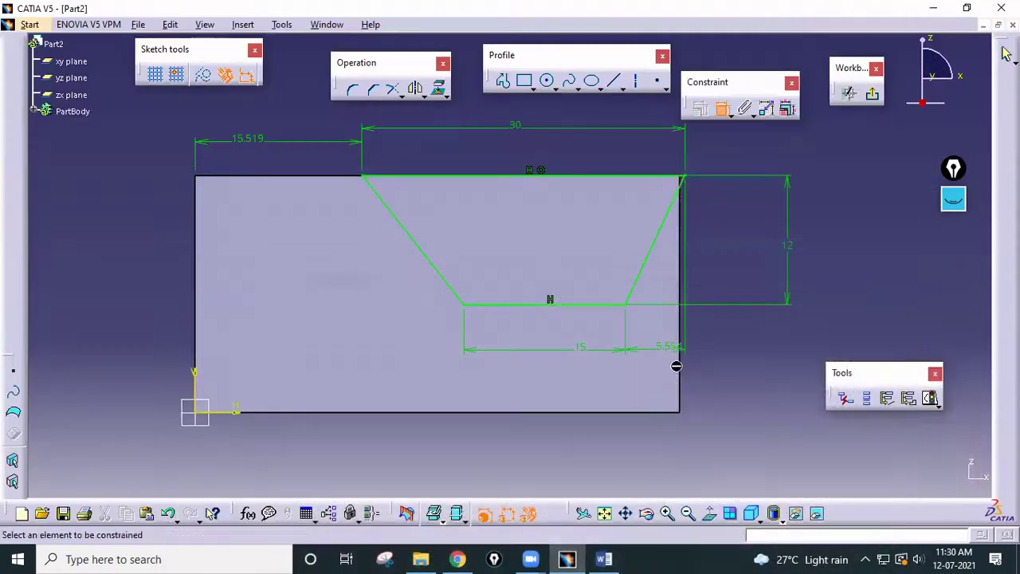
{"action": "double_click", "coordinate": [669, 347]}
{"action": "type", "text": "15"}
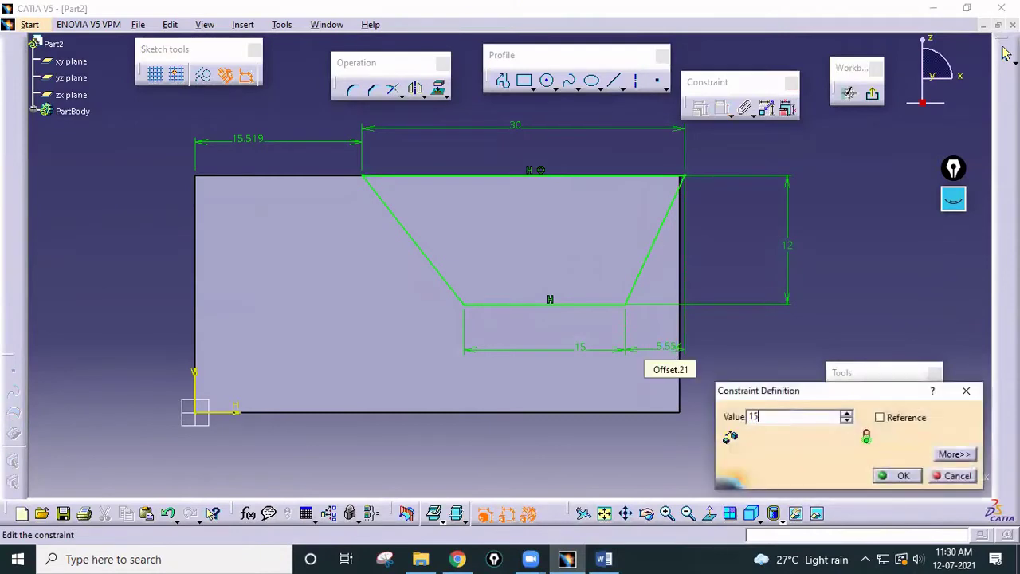
{"action": "key", "text": "Return"}
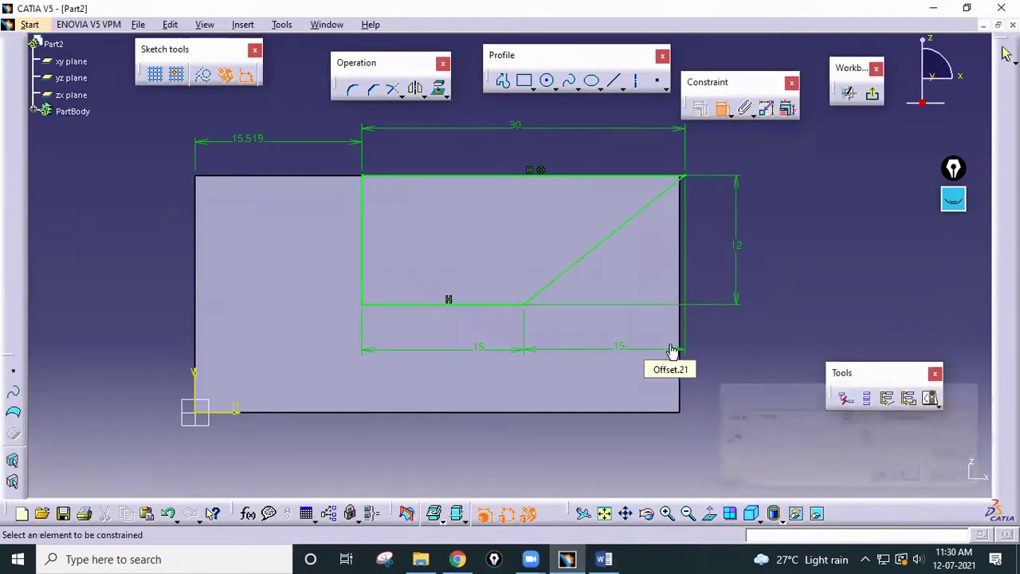
Step: Set the distance from the face's left edge to the profile's upper left corner to 7.5 mm
{"action": "double_click", "coordinate": [253, 141]}
{"action": "type", "text": "7"}
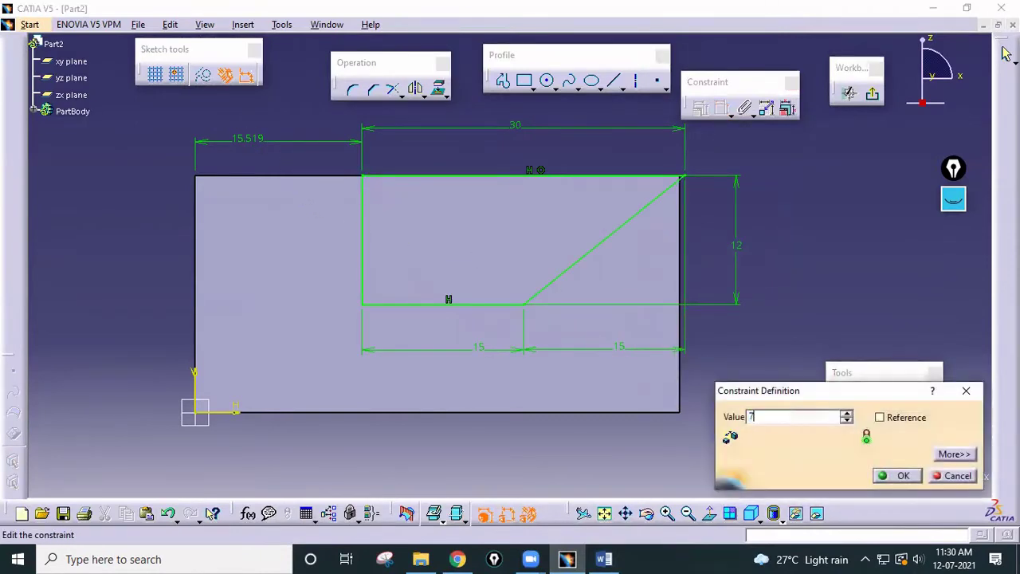
{"action": "type", "text": ".5"}
{"action": "key", "text": "Return"}
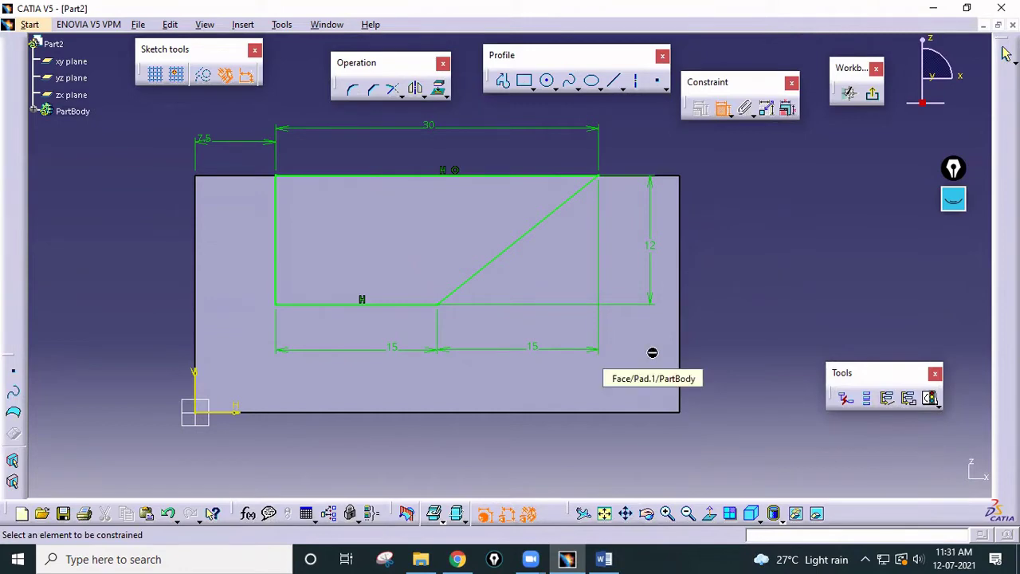
Step: Undo the last two offset changes on the trapezoid and recheck the second part's drawing in Word
{"action": "key", "text": "ctrl+z"}
{"action": "key", "text": "ctrl+z"}
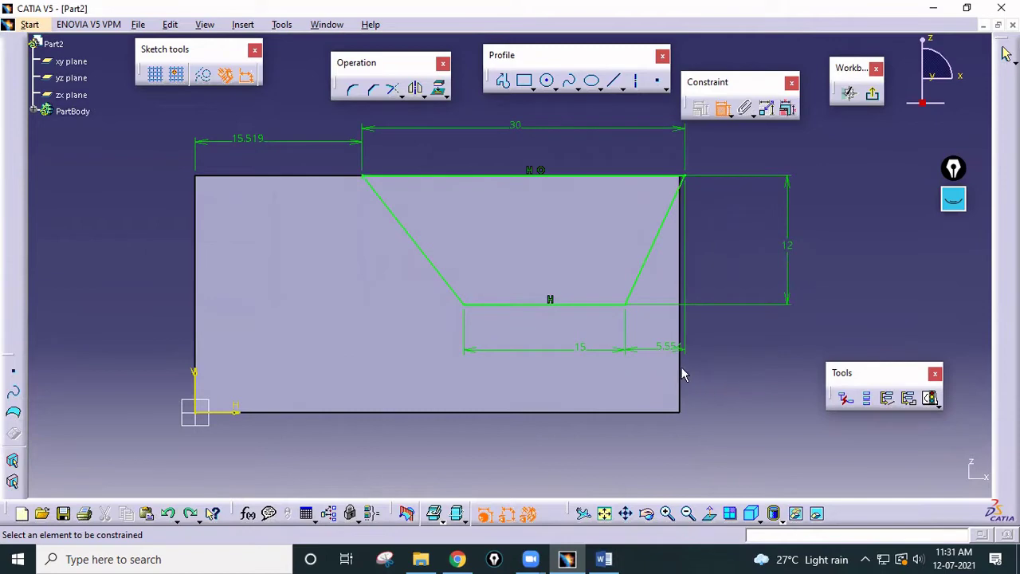
{"action": "left_click", "coordinate": [604, 559]}
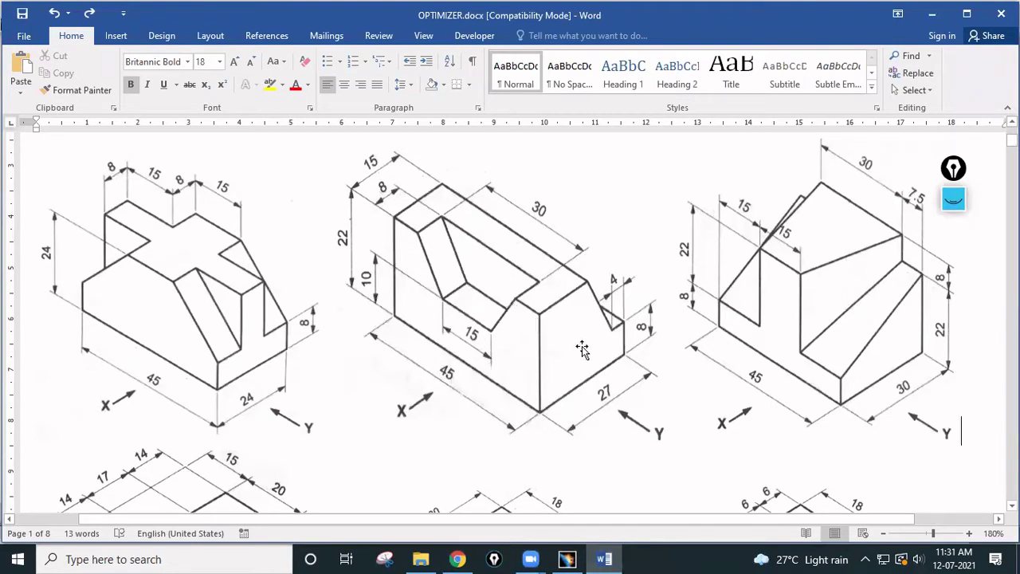
{"action": "left_click", "coordinate": [566, 559]}
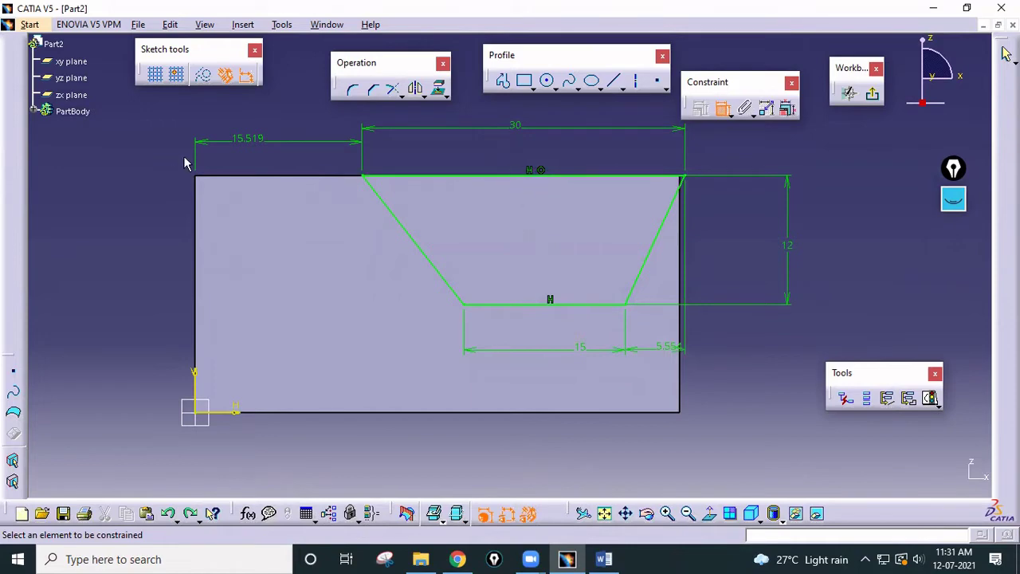
Step: Set the distance from the face's left edge to the trapezoid's upper left corner and the right slanted line's horizontal offset to 7.5 mm each
{"action": "double_click", "coordinate": [244, 137]}
{"action": "type", "text": "7.5mm"}
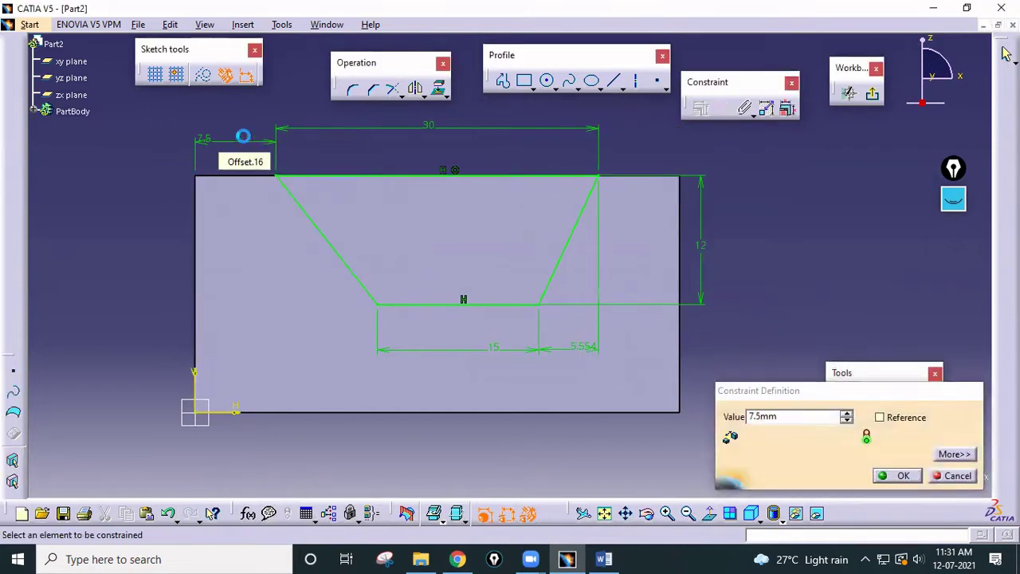
{"action": "key", "text": "Return"}
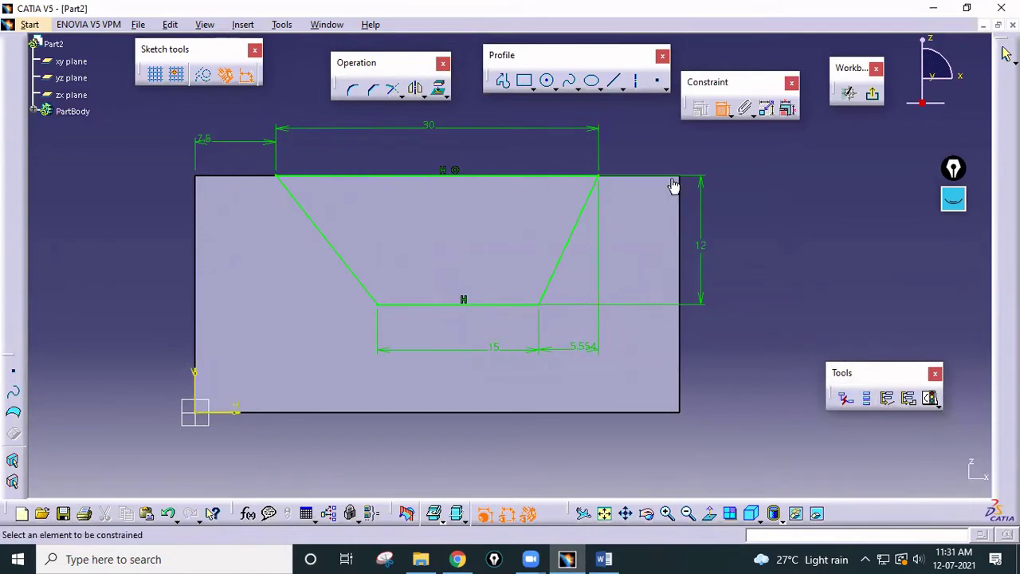
{"action": "double_click", "coordinate": [581, 351]}
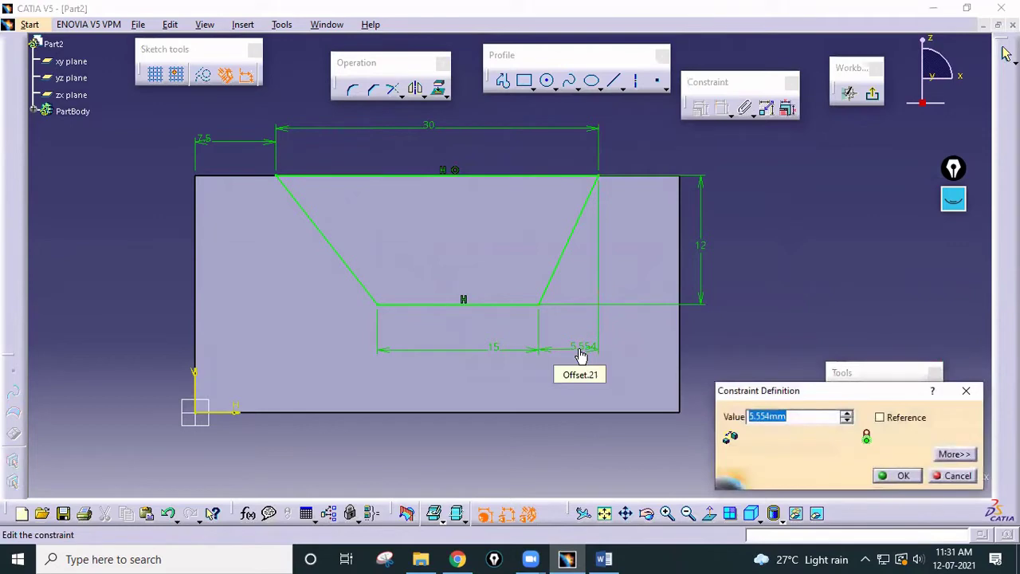
{"action": "type", "text": "7.5"}
{"action": "key", "text": "Return"}
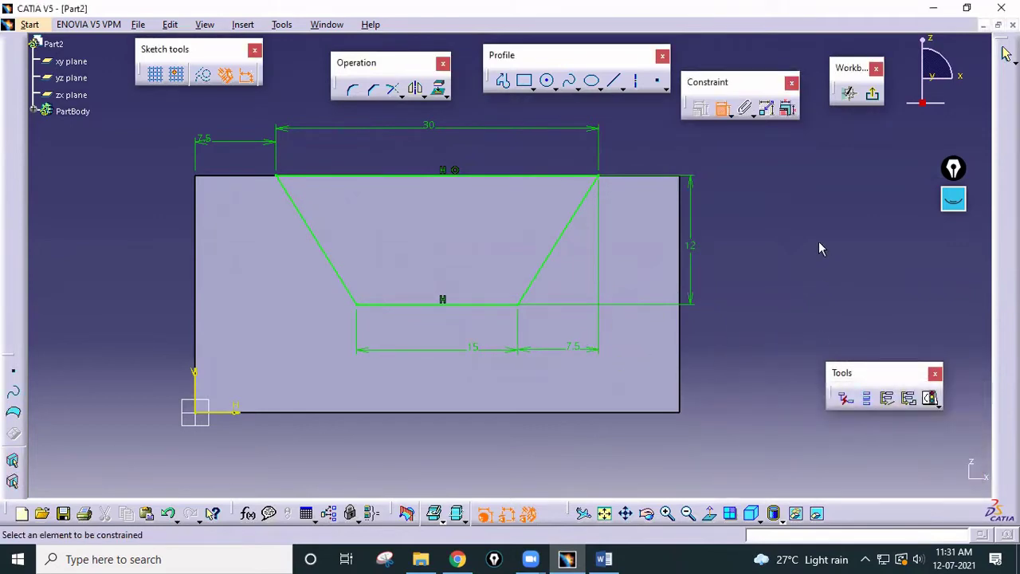
Step: Finish the sketch, check the notch depth in the Word drawing, and cut the trapezoid as a pocket 8 mm deep
{"action": "left_click", "coordinate": [872, 94]}
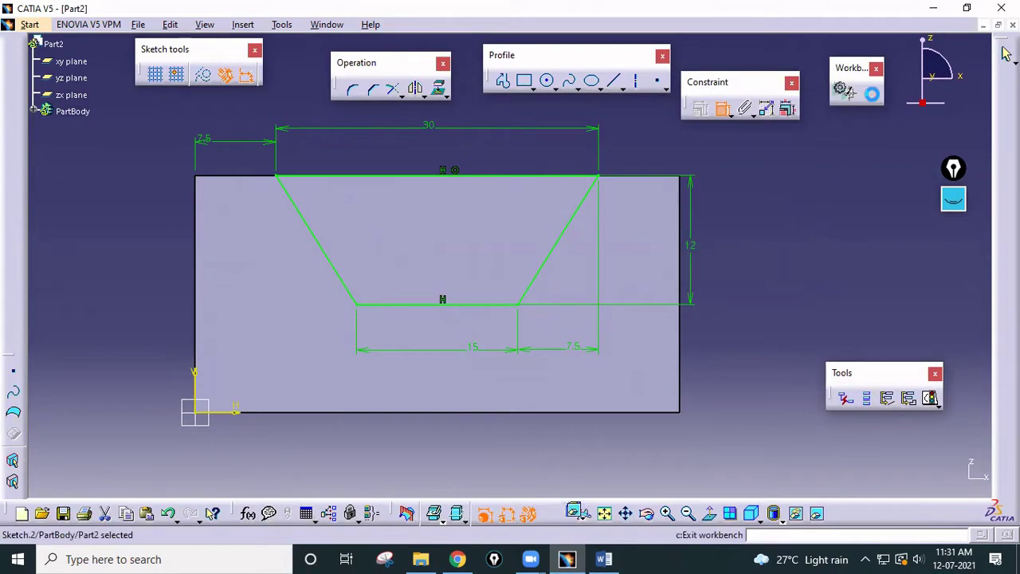
{"action": "middle_click_drag", "start_coordinate": [701, 343], "coordinate": [659, 540]}
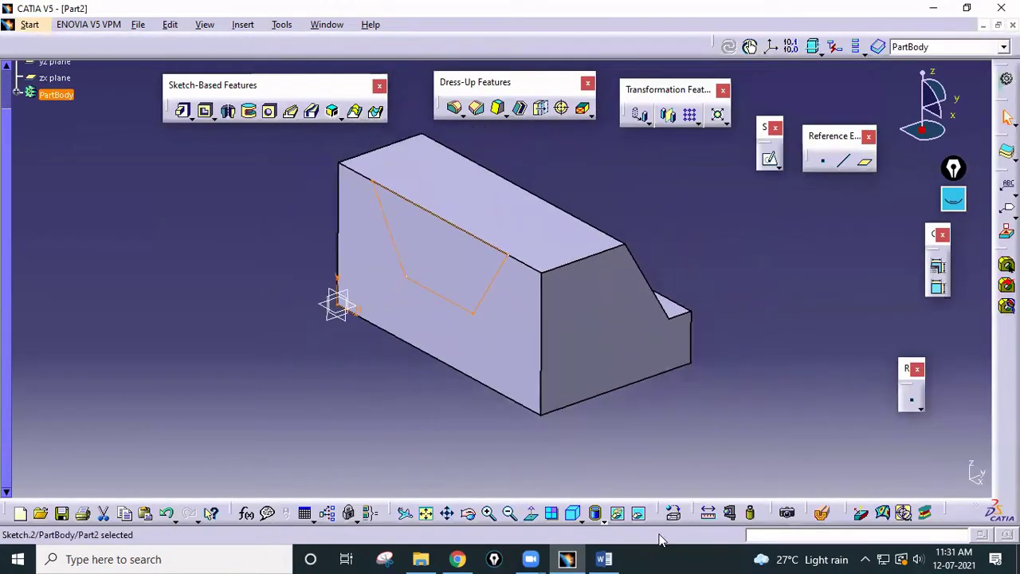
{"action": "left_click", "coordinate": [619, 559]}
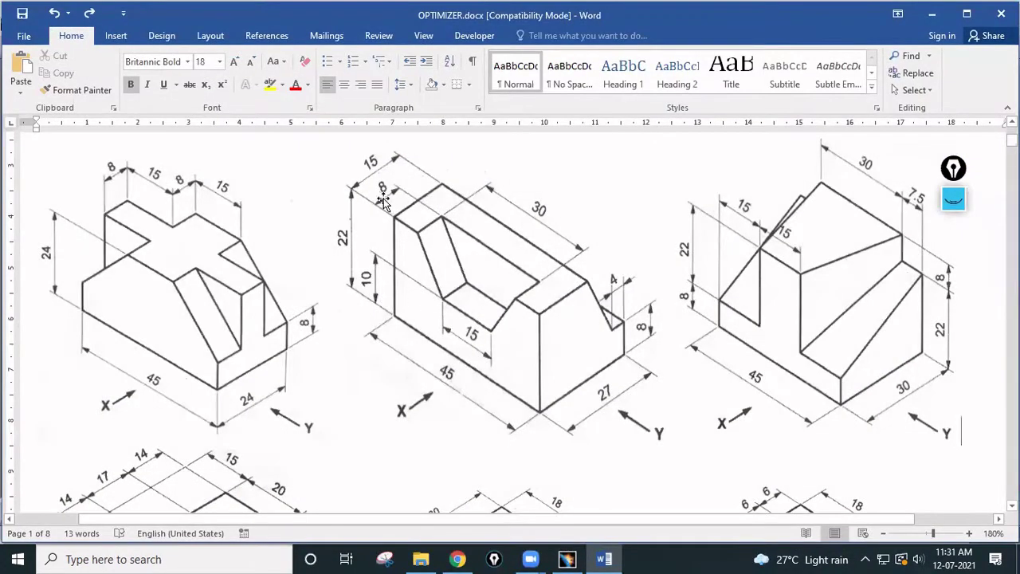
{"action": "left_click", "coordinate": [603, 558]}
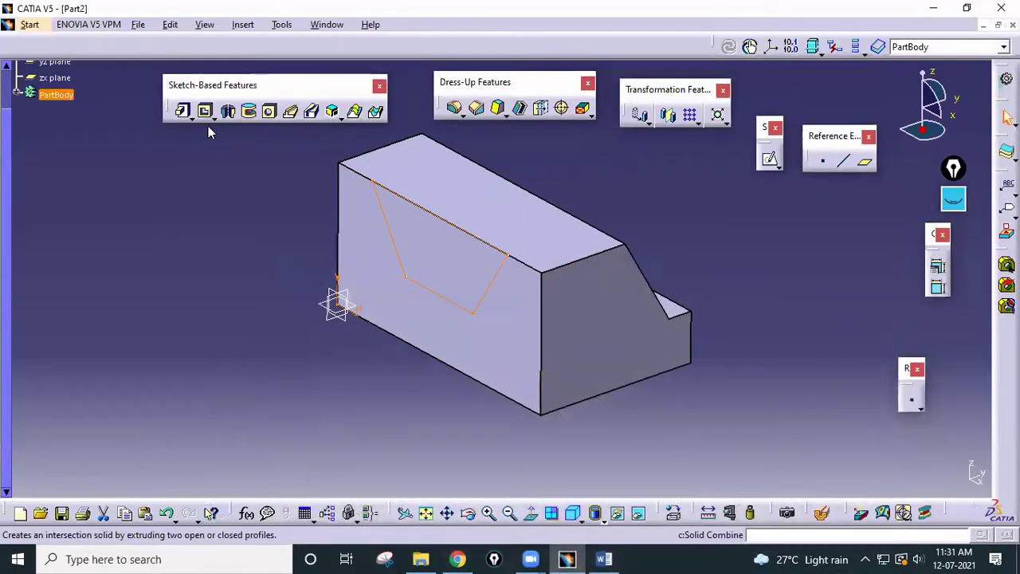
{"action": "middle_click_drag", "start_coordinate": [430, 265], "coordinate": [379, 336]}
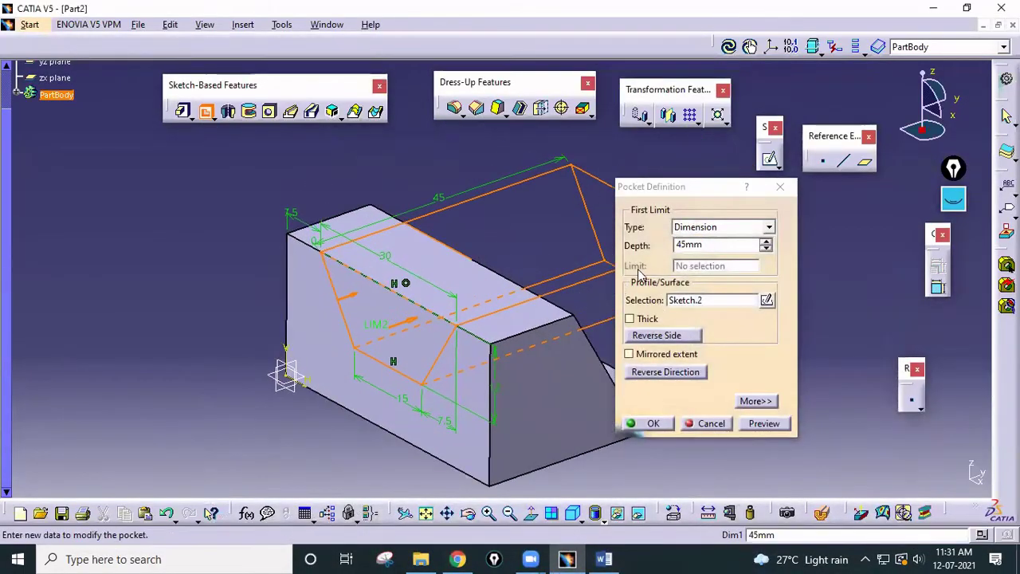
{"action": "left_click", "coordinate": [704, 243]}
{"action": "double_click", "coordinate": [704, 244]}
{"action": "type", "text": "8"}
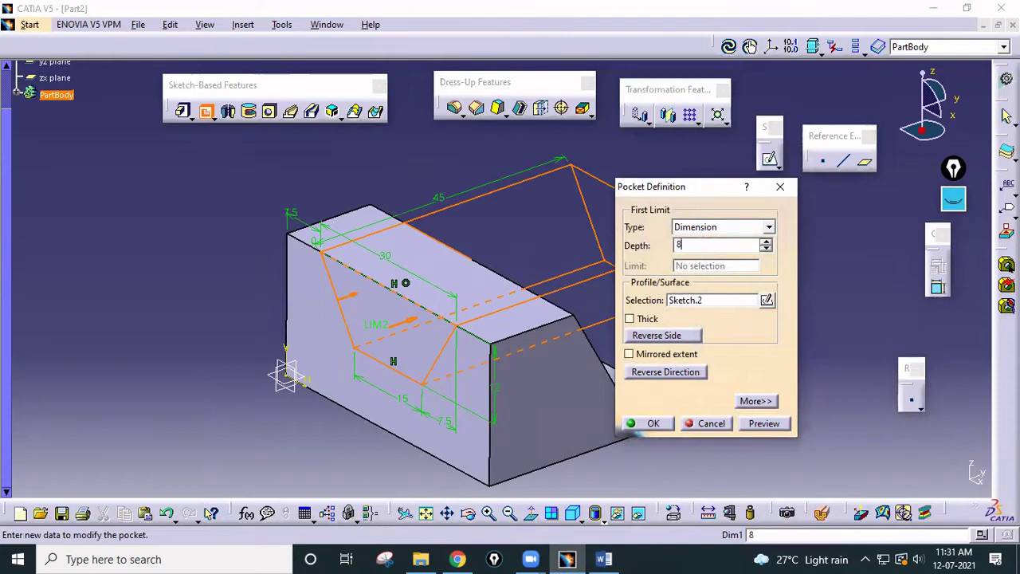
{"action": "left_click", "coordinate": [660, 428]}
{"action": "middle_click_drag", "start_coordinate": [677, 435], "coordinate": [566, 421]}
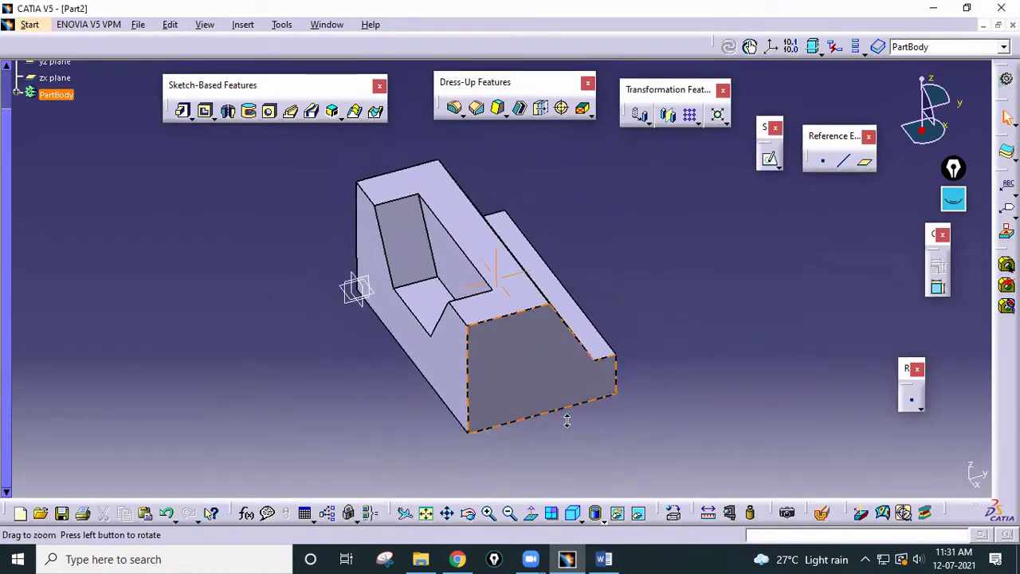
Step: Switch to Word and examine the third part's isometric drawing and its dimensions
{"action": "key", "text": "alt+Tab"}
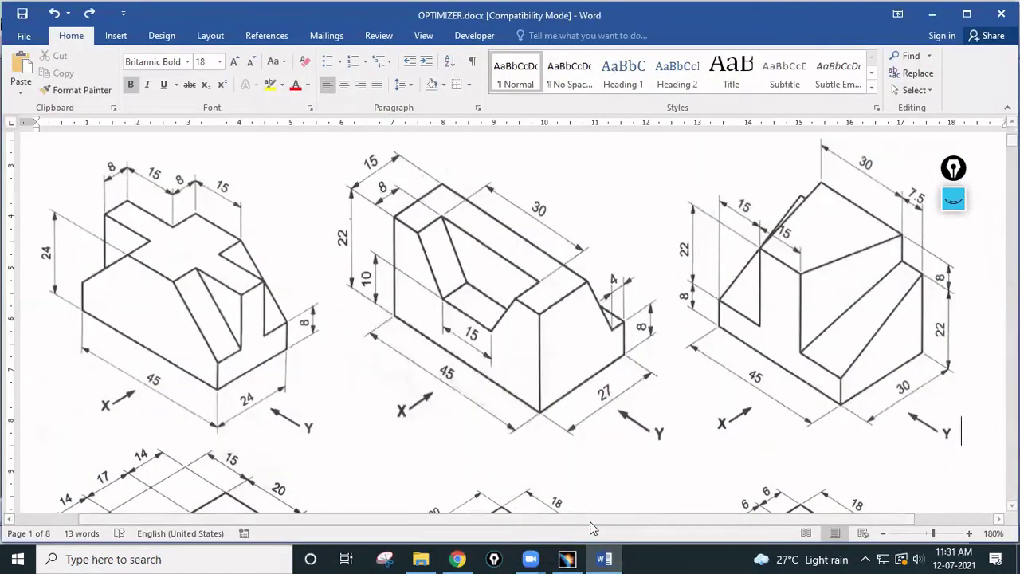
{"action": "scroll", "coordinate": [697, 514], "scroll_direction": "right", "scroll_amount": 3}
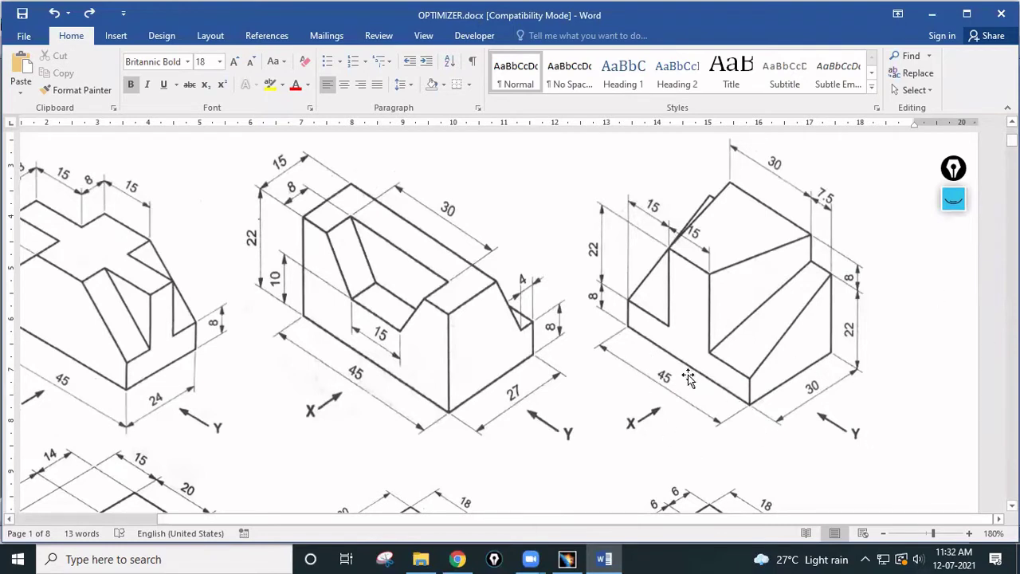
{"action": "scroll", "coordinate": [687, 375], "scroll_direction": "up", "scroll_amount": 2}
{"action": "scroll", "coordinate": [599, 382], "scroll_direction": "down", "scroll_amount": 2}
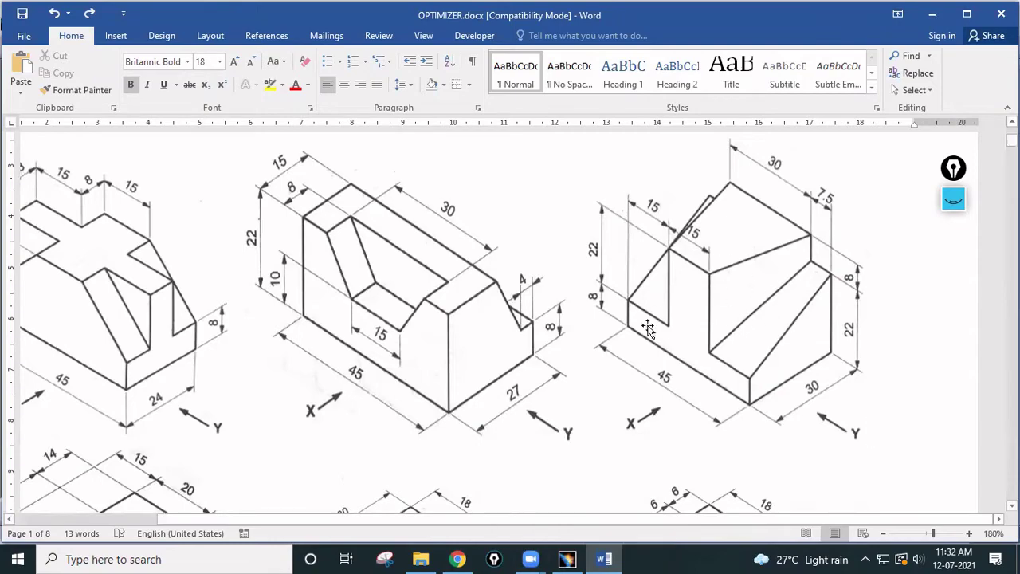
Step: Return to CATIA, create a new part document and start a sketch in it
{"action": "left_click", "coordinate": [567, 558]}
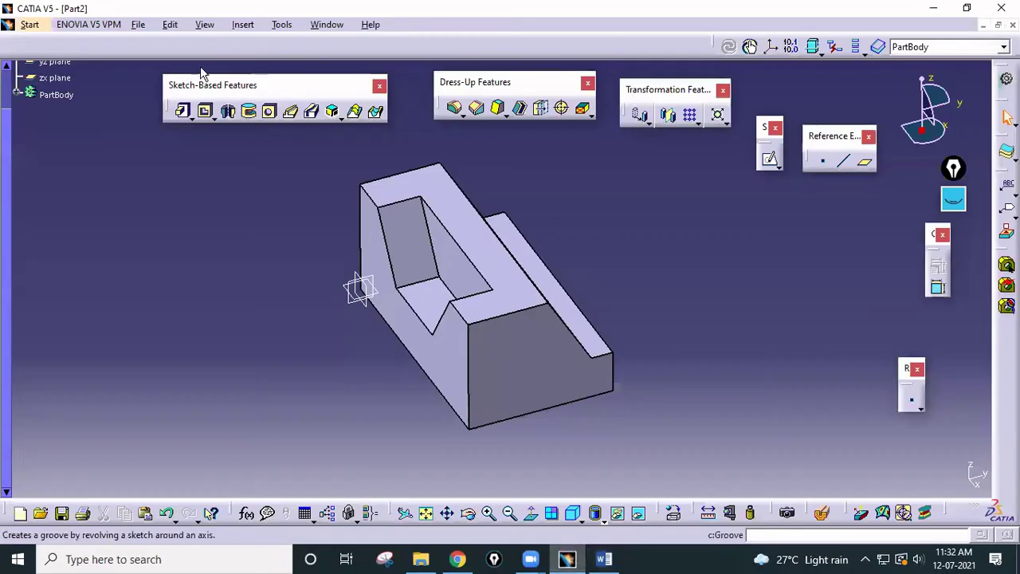
{"action": "left_click", "coordinate": [138, 24]}
{"action": "left_click", "coordinate": [158, 42]}
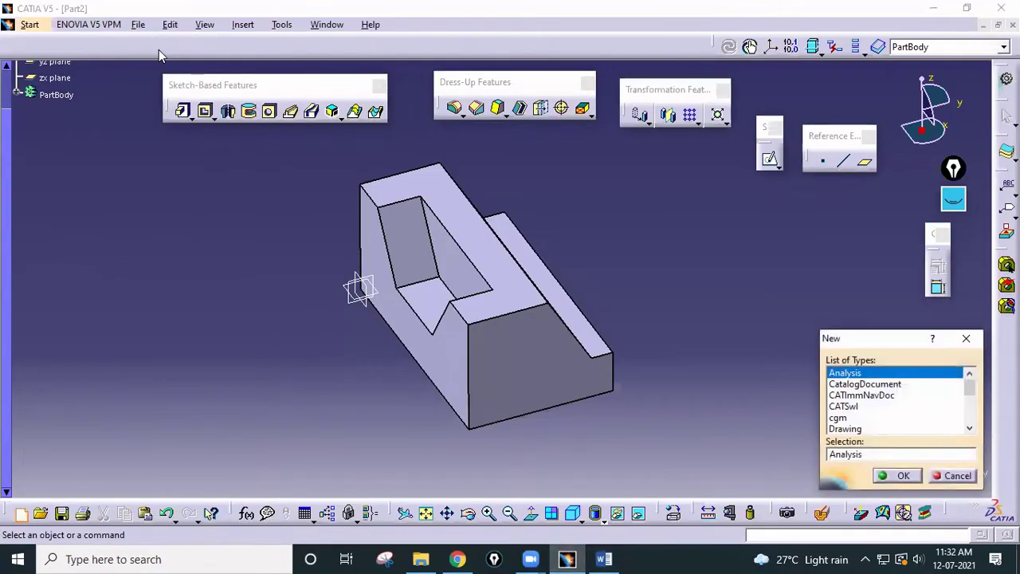
{"action": "type", "text": "part"}
{"action": "key", "text": "Return"}
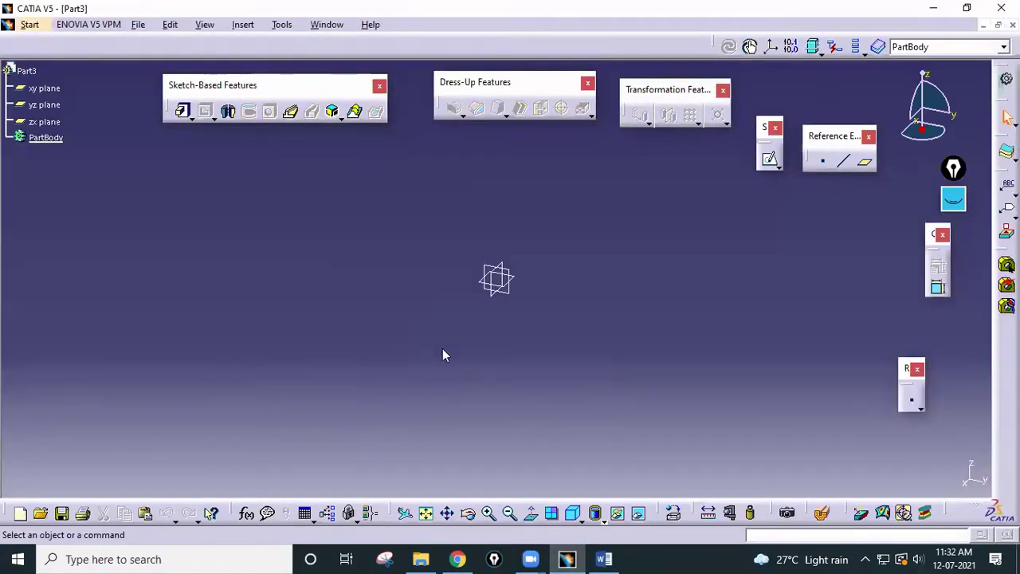
{"action": "left_click", "coordinate": [772, 163]}
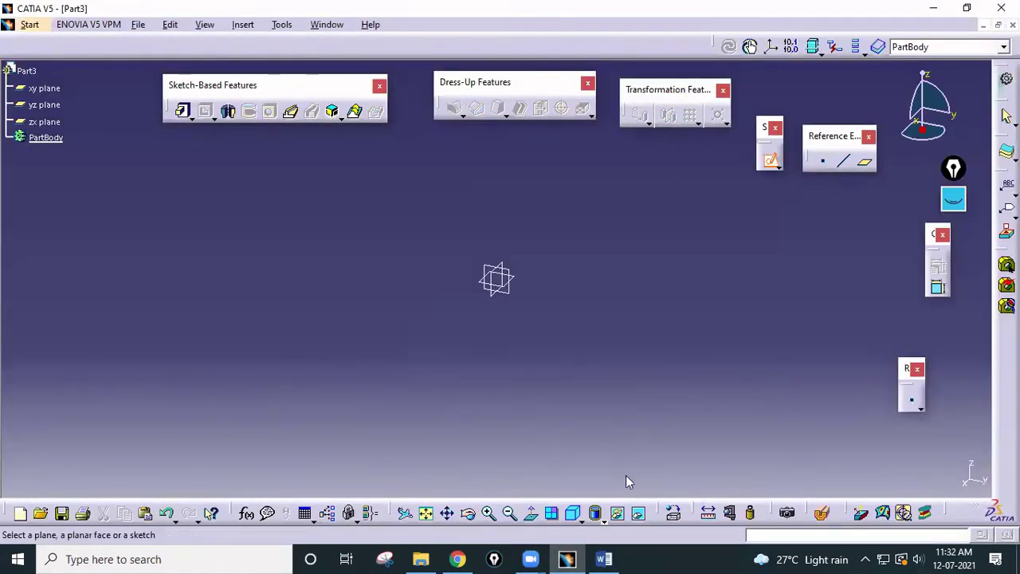
Step: Mark the Y viewing direction, side face outline, 45 length and sloped top on the third drawing in Word, and clear the marks
{"action": "left_click", "coordinate": [608, 558]}
{"action": "left_click", "coordinate": [952, 204]}
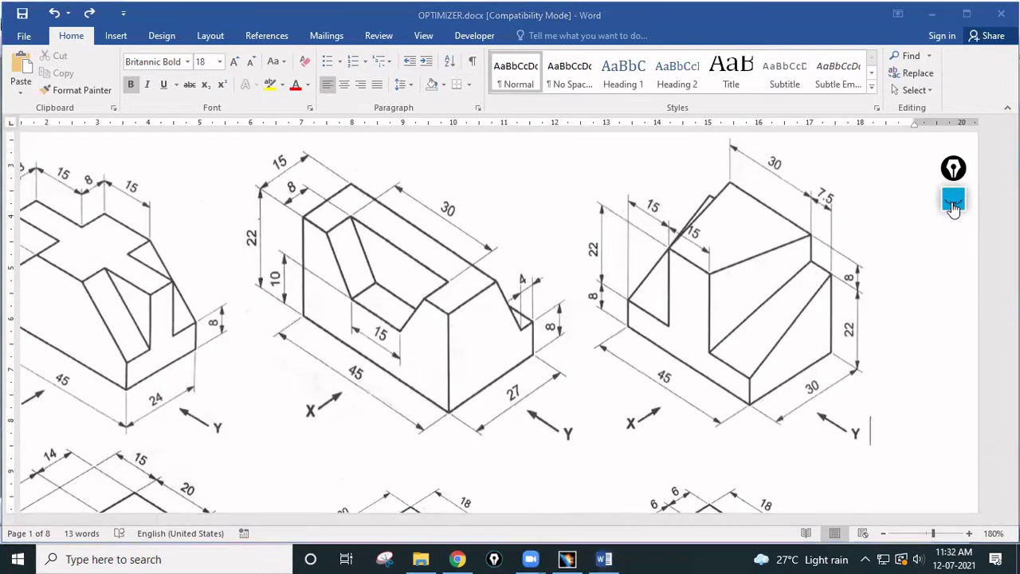
{"action": "left_click", "coordinate": [955, 246]}
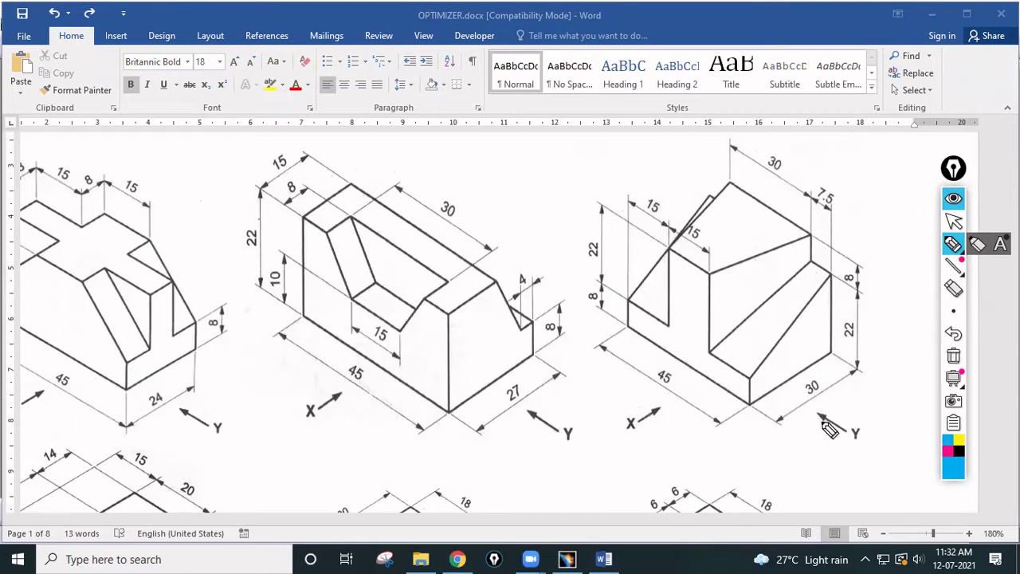
{"action": "left_click_drag", "start_coordinate": [805, 417], "coordinate": [824, 435]}
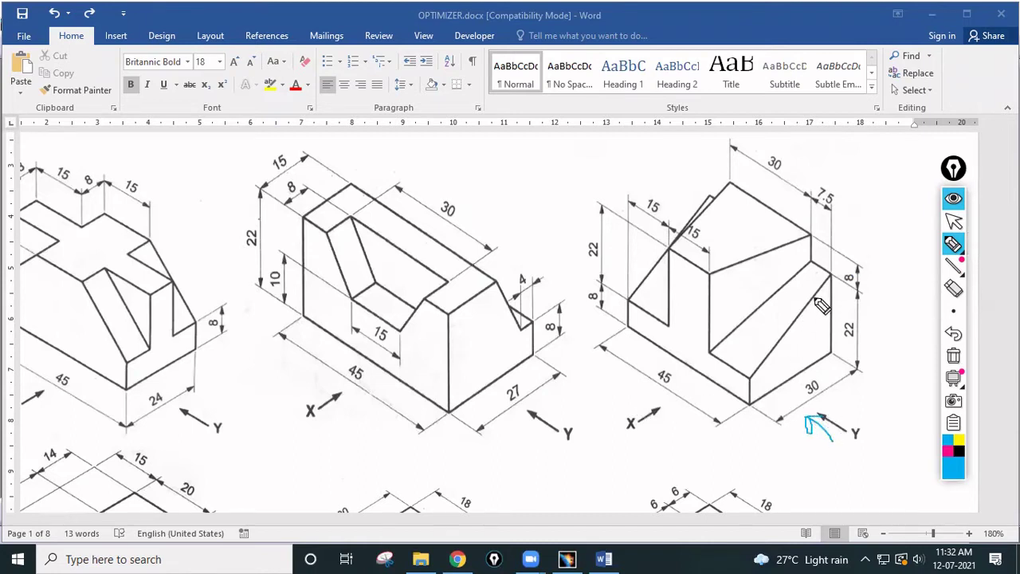
{"action": "mouse_move", "coordinate": [827, 280]}
{"action": "left_mouse_down"}
{"action": "mouse_move", "coordinate": [781, 372]}
{"action": "mouse_move", "coordinate": [749, 374]}
{"action": "mouse_move", "coordinate": [755, 395]}
{"action": "mouse_move", "coordinate": [801, 376]}
{"action": "mouse_move", "coordinate": [830, 288]}
{"action": "left_mouse_up"}
{"action": "mouse_move", "coordinate": [667, 375]}
{"action": "left_mouse_down"}
{"action": "mouse_move", "coordinate": [658, 395]}
{"action": "mouse_move", "coordinate": [666, 362]}
{"action": "left_mouse_up"}
{"action": "mouse_move", "coordinate": [730, 191]}
{"action": "left_mouse_down"}
{"action": "mouse_move", "coordinate": [701, 246]}
{"action": "mouse_move", "coordinate": [709, 271]}
{"action": "mouse_move", "coordinate": [801, 246]}
{"action": "mouse_move", "coordinate": [772, 220]}
{"action": "left_mouse_up"}
{"action": "left_click_drag", "start_coordinate": [737, 271], "coordinate": [745, 319]}
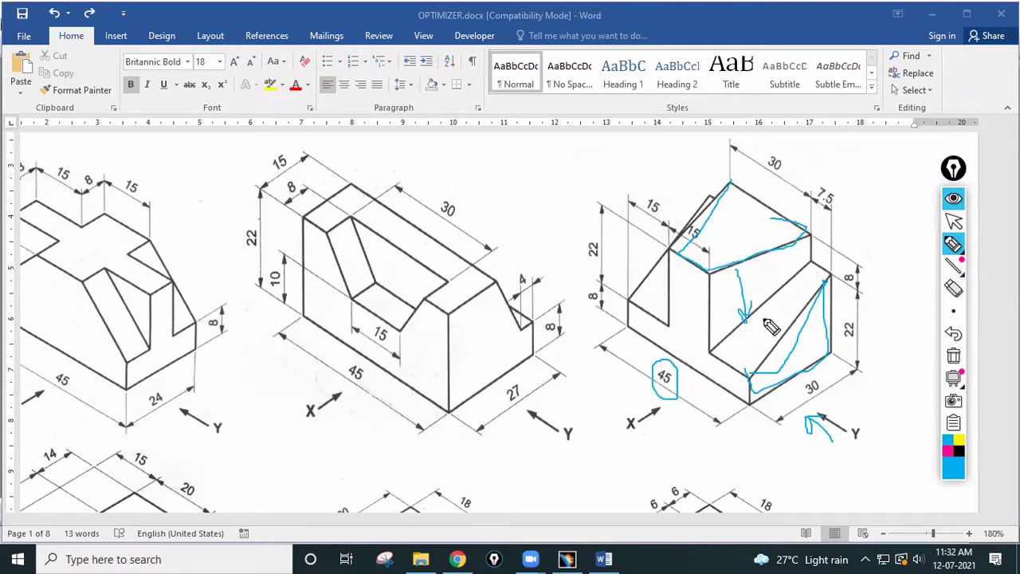
{"action": "left_click", "coordinate": [955, 354]}
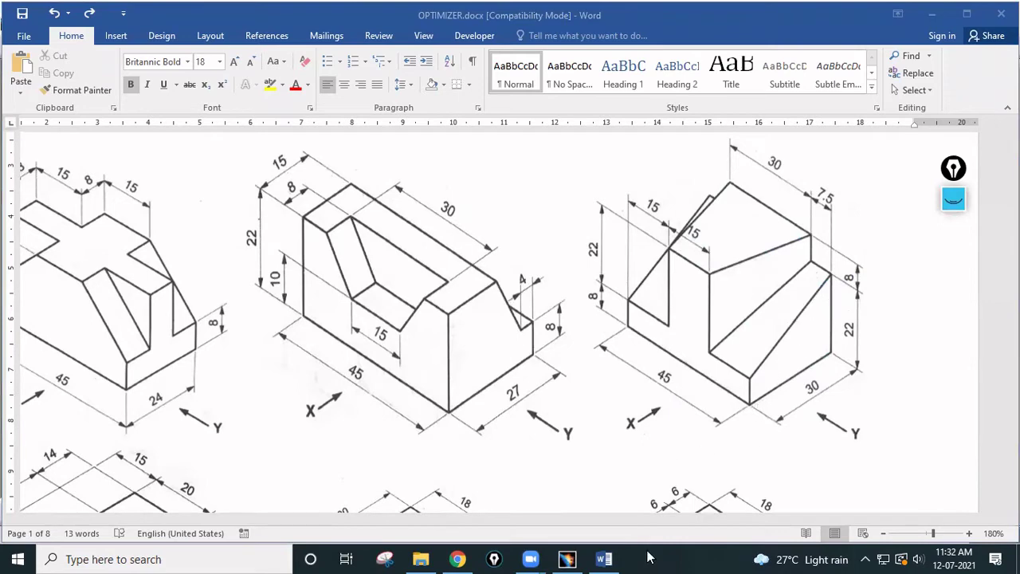
Step: On the zx plane in CATIA, sketch a closed profile from the origin with a horizontal base, a short left side, a tall right side and a sloped top
{"action": "left_click", "coordinate": [566, 559]}
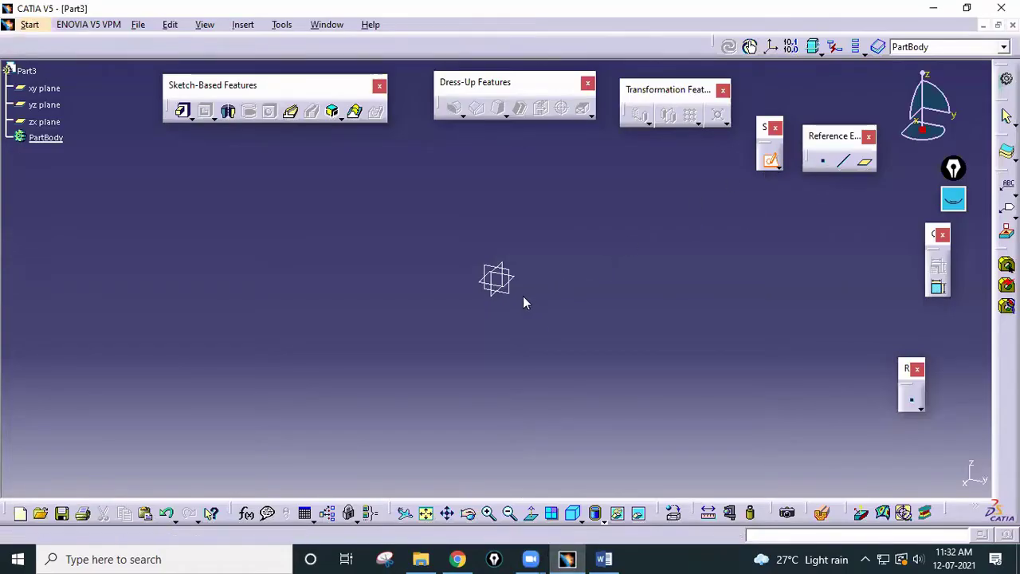
{"action": "left_click", "coordinate": [496, 291]}
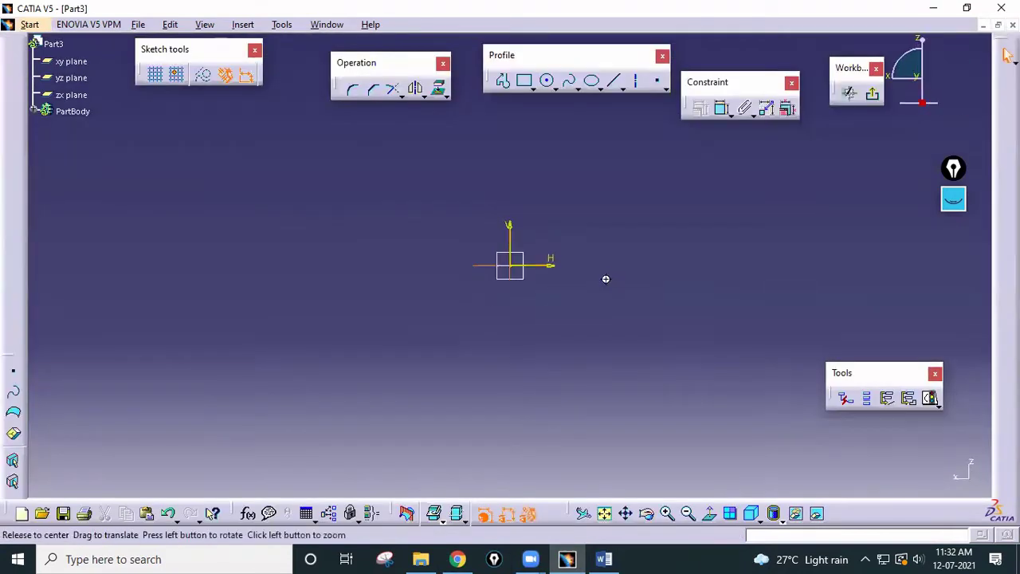
{"action": "middle_click_drag", "start_coordinate": [606, 279], "coordinate": [539, 368]}
{"action": "left_click", "coordinate": [502, 79]}
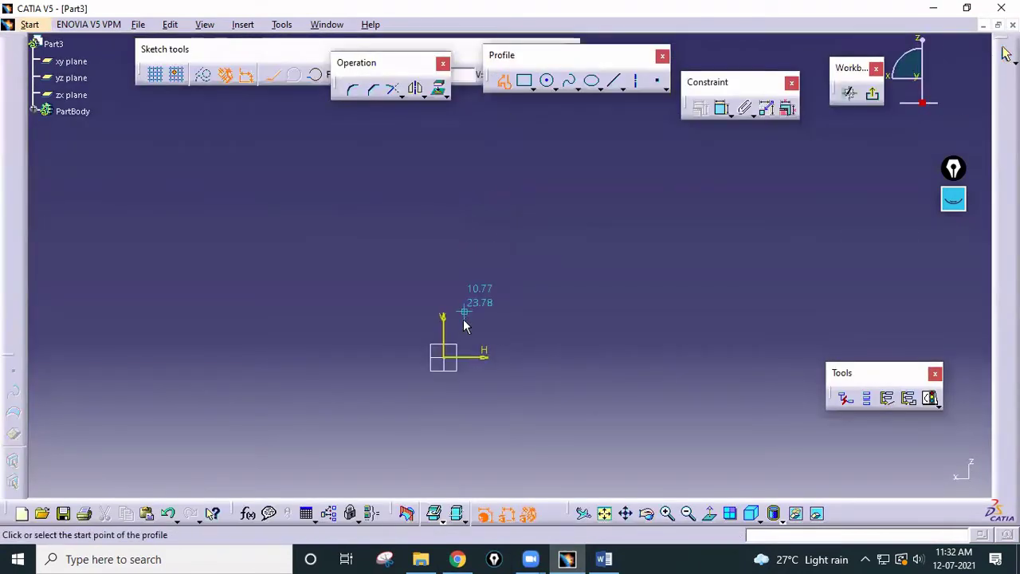
{"action": "left_click", "coordinate": [445, 359]}
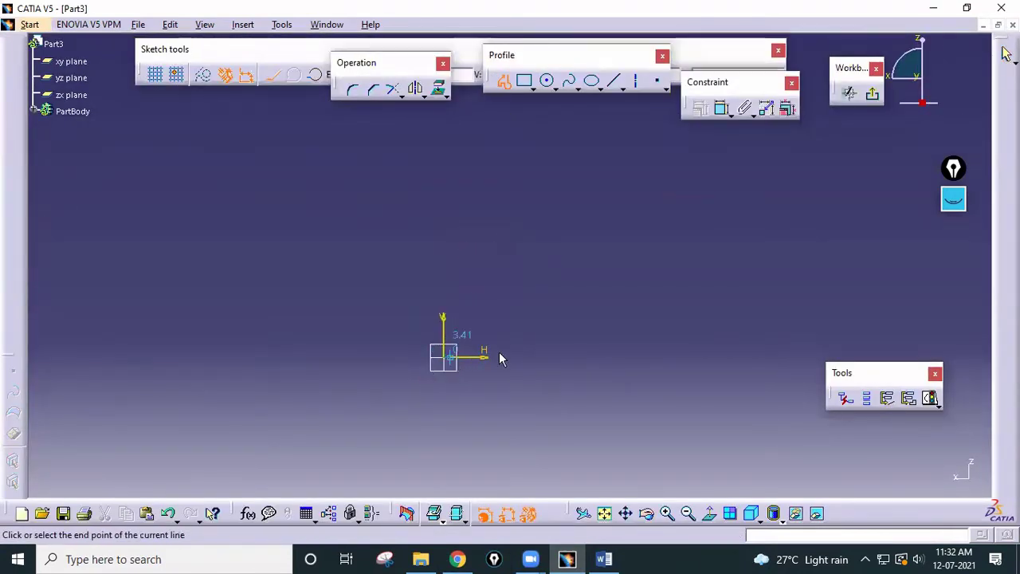
{"action": "left_click", "coordinate": [630, 358]}
{"action": "left_click", "coordinate": [625, 193]}
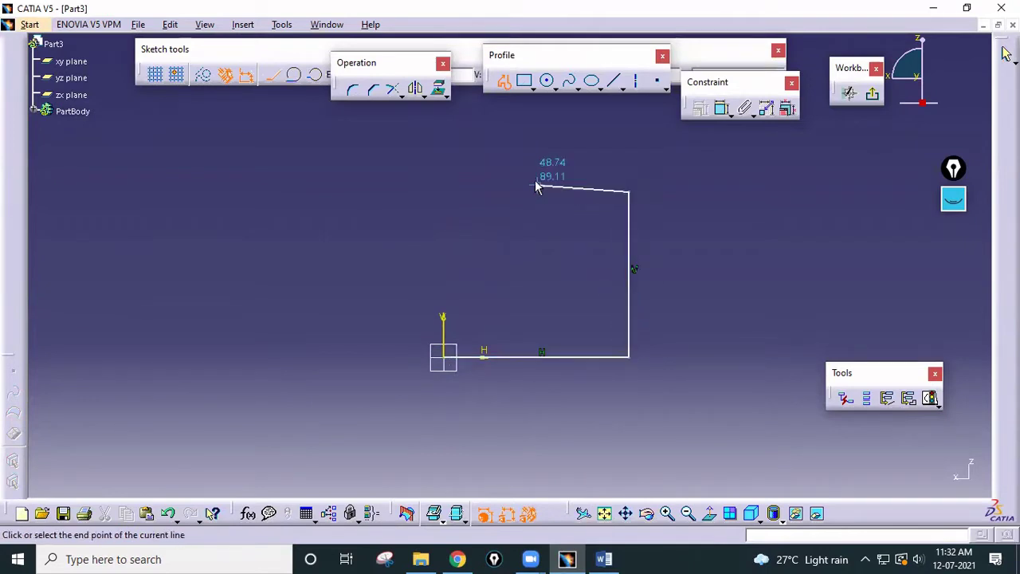
{"action": "left_click", "coordinate": [605, 559]}
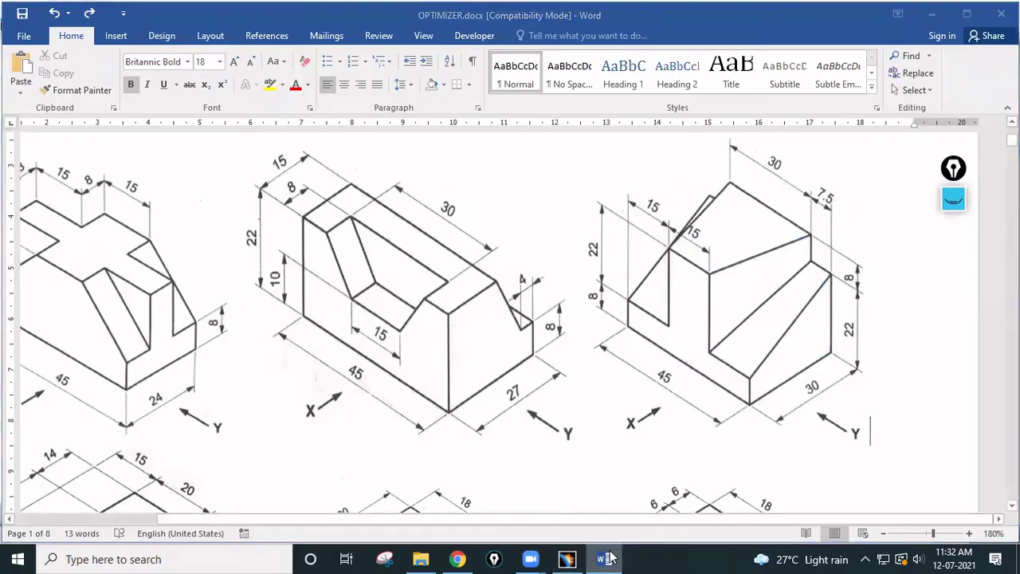
{"action": "left_click", "coordinate": [605, 559]}
{"action": "left_click", "coordinate": [443, 316]}
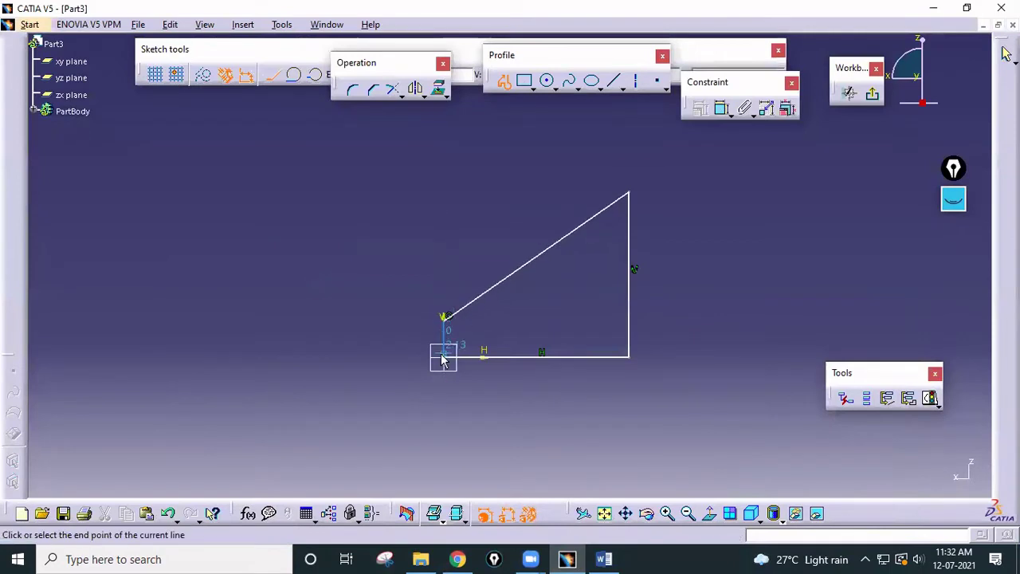
{"action": "left_click", "coordinate": [445, 358]}
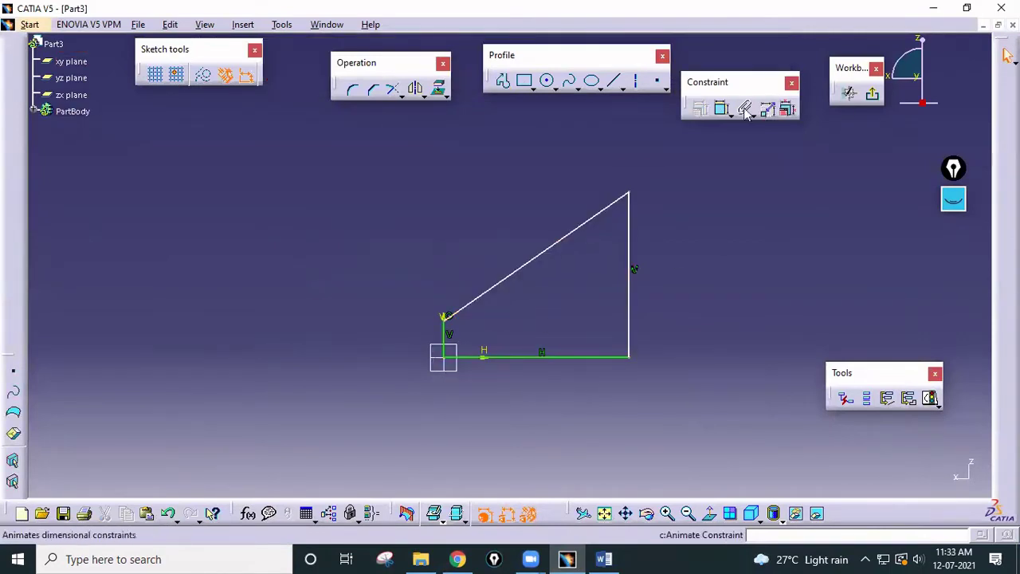
Step: Check the drawing in Word, then dimension the profile's horizontal base in CATIA and set its length to 30 mm
{"action": "left_click", "coordinate": [608, 558]}
{"action": "left_click", "coordinate": [610, 558]}
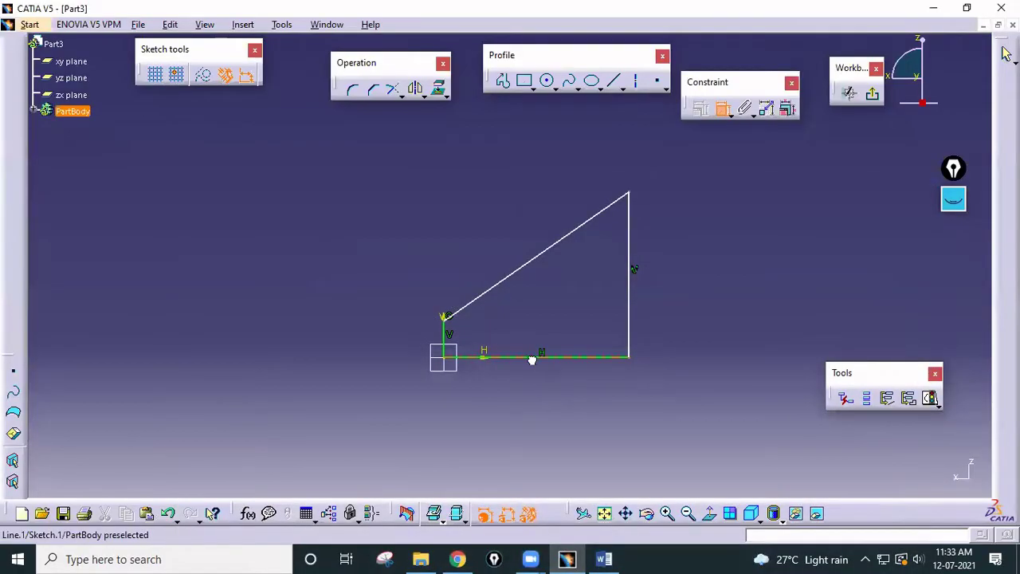
{"action": "left_click", "coordinate": [533, 353]}
{"action": "left_click", "coordinate": [532, 391]}
{"action": "double_click", "coordinate": [531, 391]}
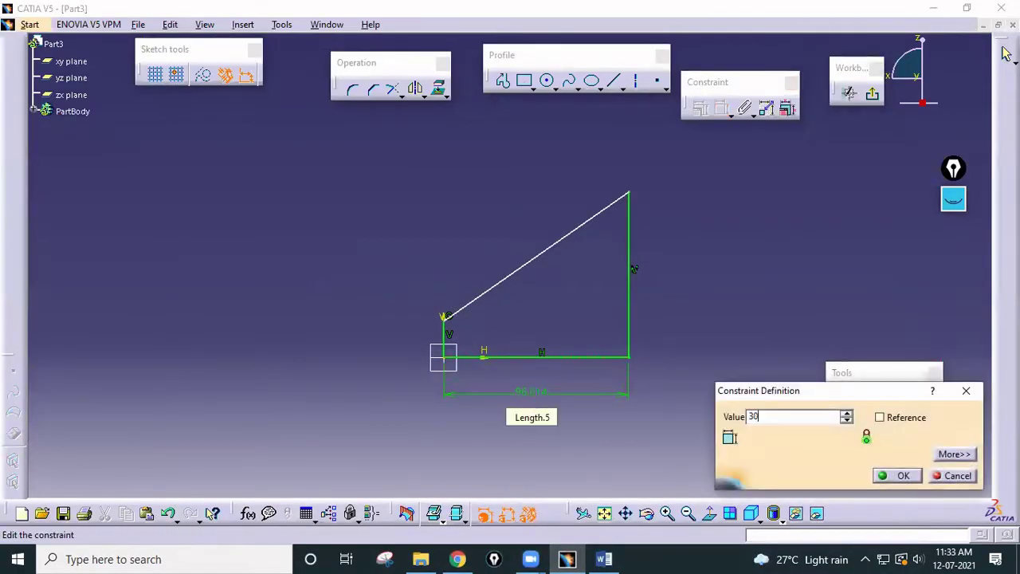
{"action": "key", "text": "Return"}
Step: Consult the third drawing in Word, then dimension the profile's short vertical side in CATIA and set it to 8 mm
{"action": "left_click", "coordinate": [604, 559]}
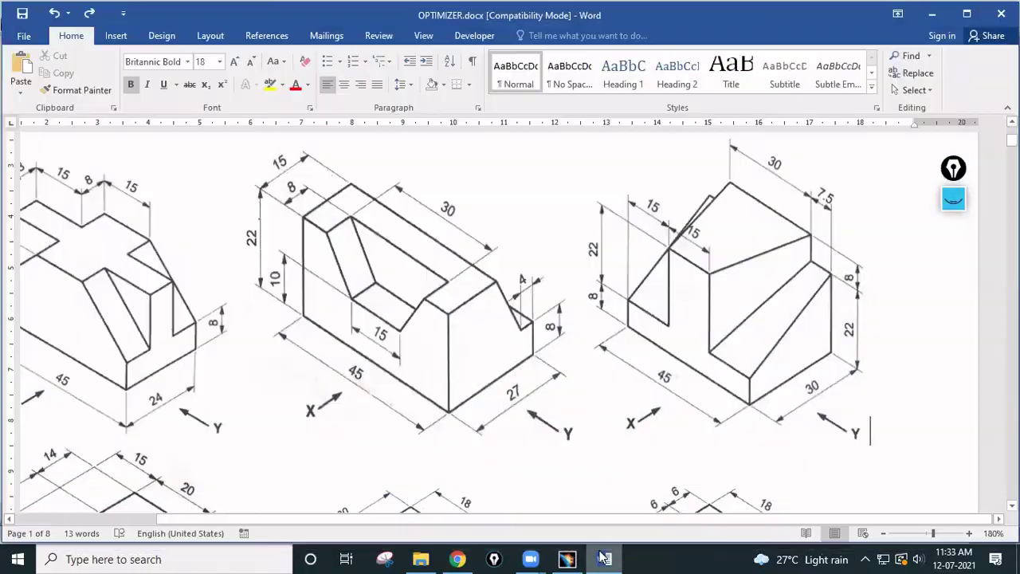
{"action": "left_click", "coordinate": [583, 556]}
{"action": "left_click", "coordinate": [611, 558]}
{"action": "left_click", "coordinate": [611, 558]}
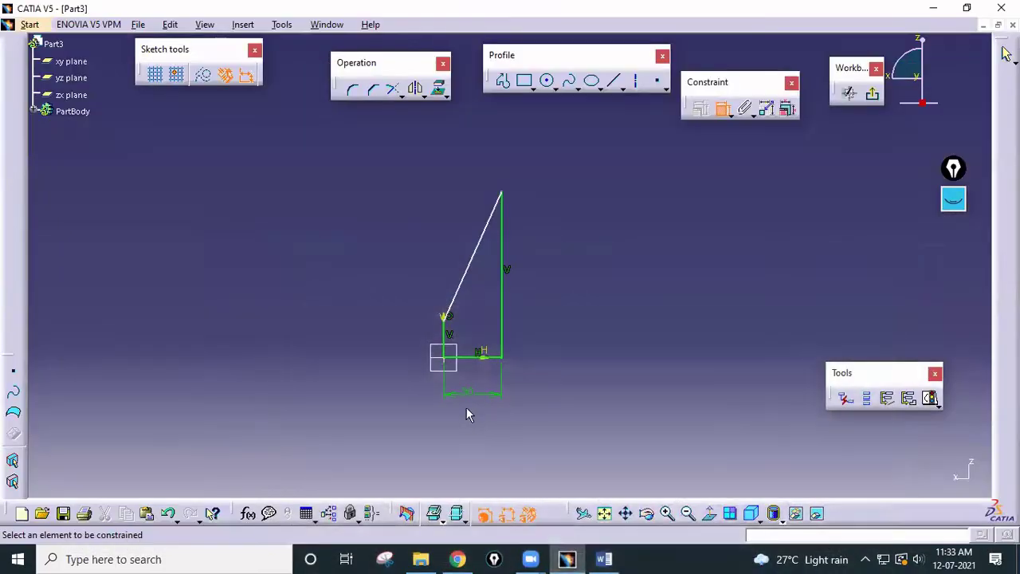
{"action": "left_click", "coordinate": [443, 336]}
{"action": "left_click", "coordinate": [403, 341]}
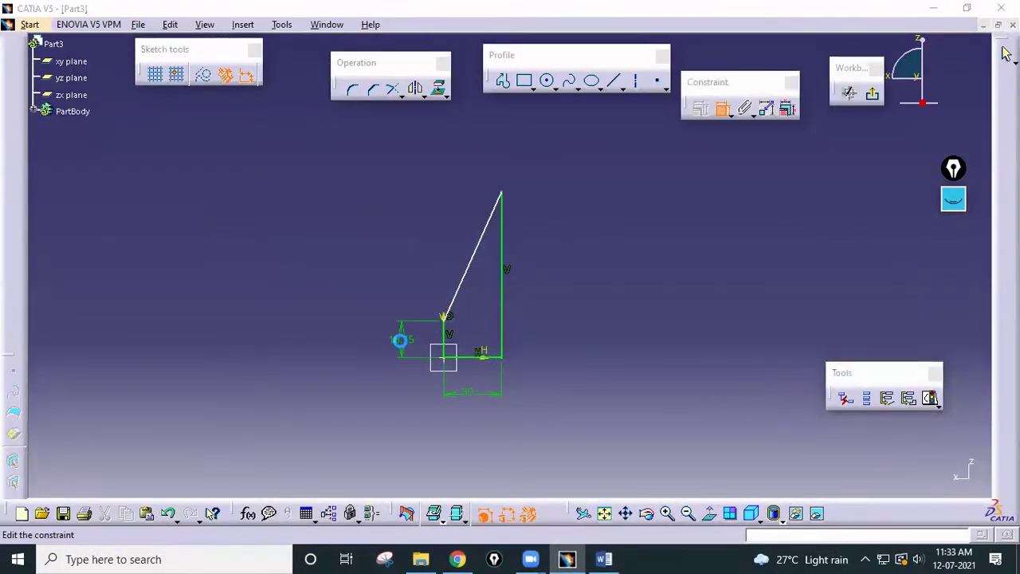
{"action": "double_click", "coordinate": [401, 344]}
{"action": "key", "text": "Return"}
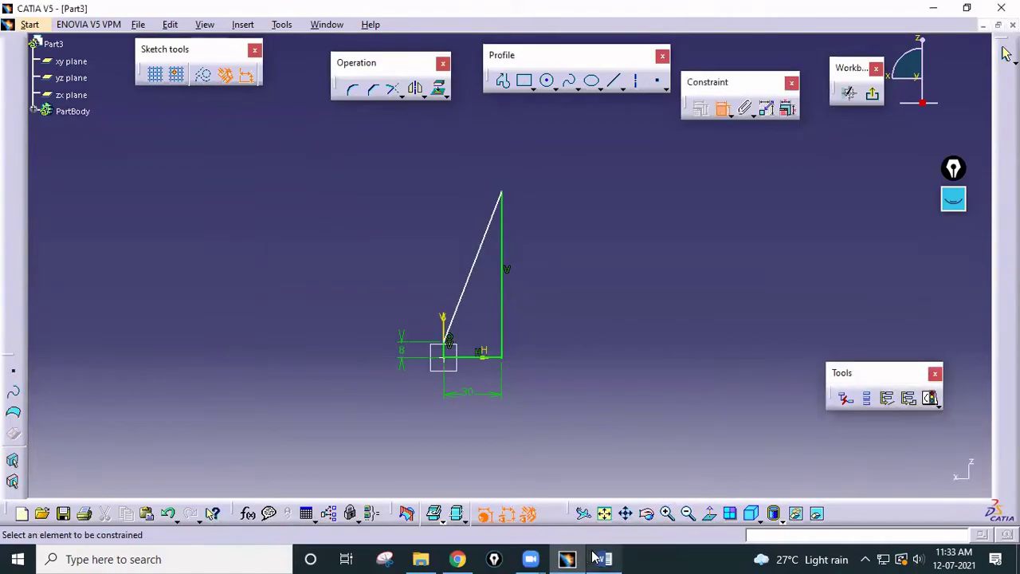
Step: Check the drawing's height in Word, then dimension the profile's tall vertical side in CATIA and set it to 22 mm
{"action": "left_click", "coordinate": [599, 558]}
{"action": "left_click", "coordinate": [598, 558]}
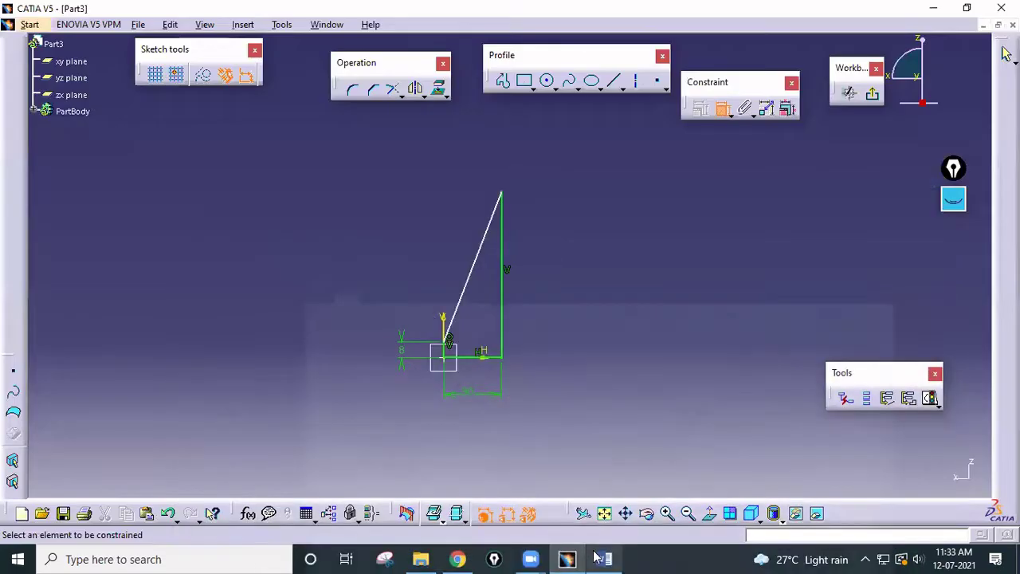
{"action": "left_click", "coordinate": [506, 296]}
{"action": "double_click", "coordinate": [595, 296]}
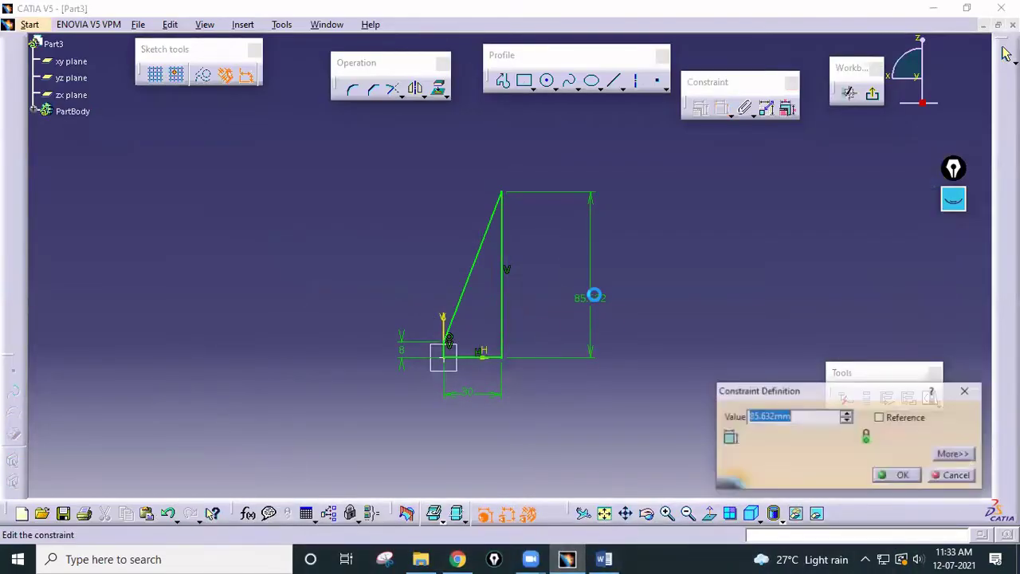
{"action": "type", "text": "22"}
{"action": "key", "text": "Return"}
{"action": "mouse_move", "coordinate": [717, 325]}
{"action": "middle_mouse_down"}
{"action": "mouse_move", "coordinate": [726, 305]}
{"action": "mouse_move", "coordinate": [706, 231]}
{"action": "middle_mouse_up"}
{"action": "middle_click_drag", "start_coordinate": [661, 324], "coordinate": [692, 148]}
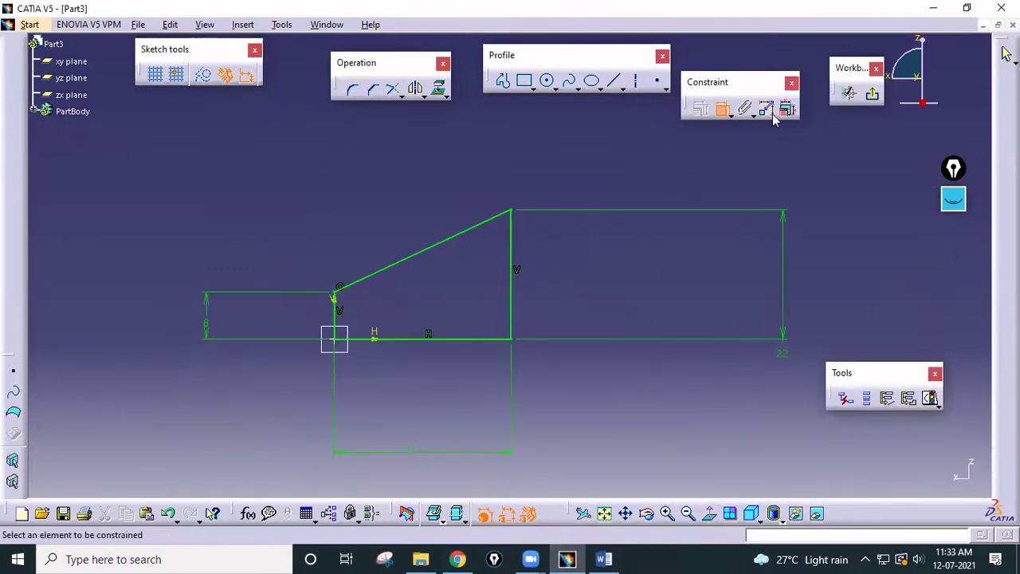
Step: Exit the sketch, check the drawing in Word and pad the profile 45 mm
{"action": "left_click", "coordinate": [872, 94]}
{"action": "left_click", "coordinate": [603, 559]}
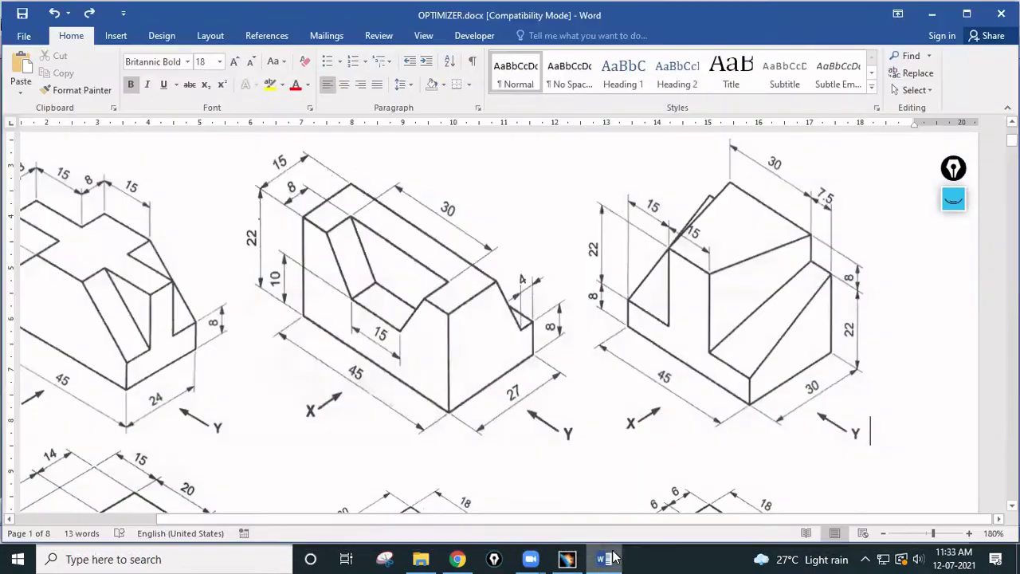
{"action": "left_click", "coordinate": [604, 558]}
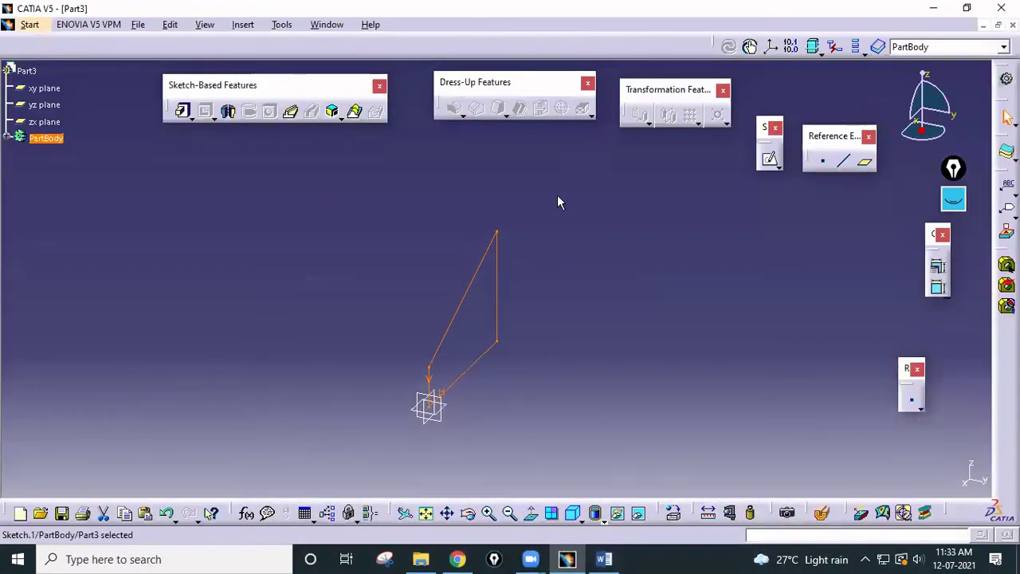
{"action": "left_click", "coordinate": [183, 111]}
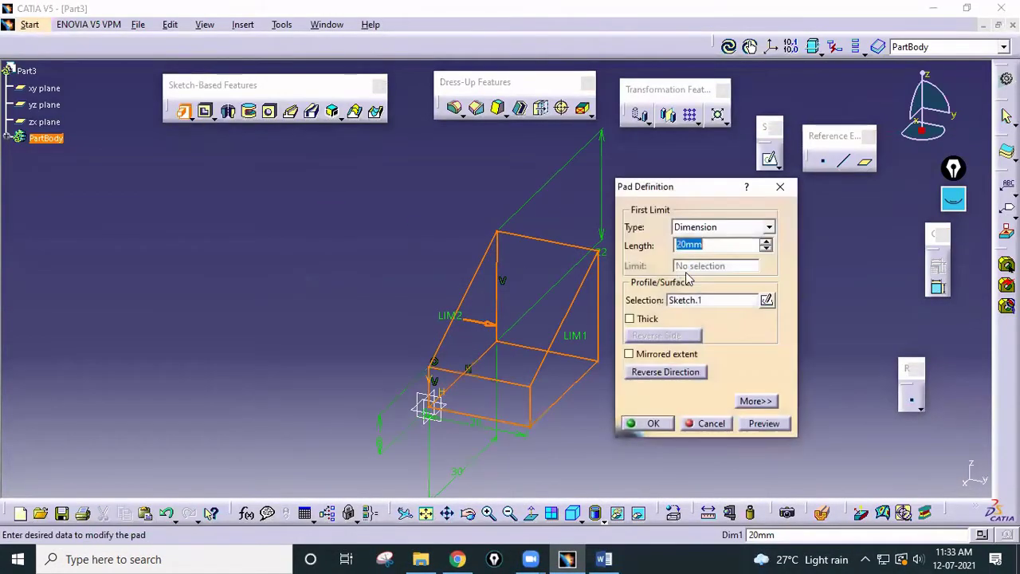
{"action": "type", "text": "40mm"}
{"action": "key", "text": "Return"}
{"action": "left_click", "coordinate": [789, 329]}
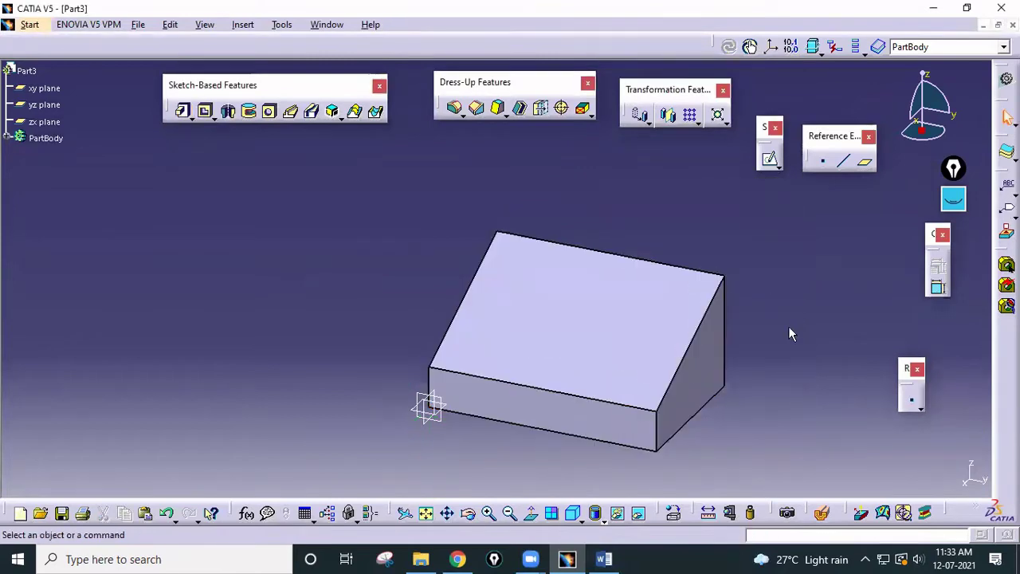
Step: Examine the wedge-shaped solid from several angles and compare its faces and slopes with the third isometric drawing in Word
{"action": "middle_click_drag", "start_coordinate": [789, 329], "coordinate": [745, 288]}
{"action": "left_click", "coordinate": [605, 558]}
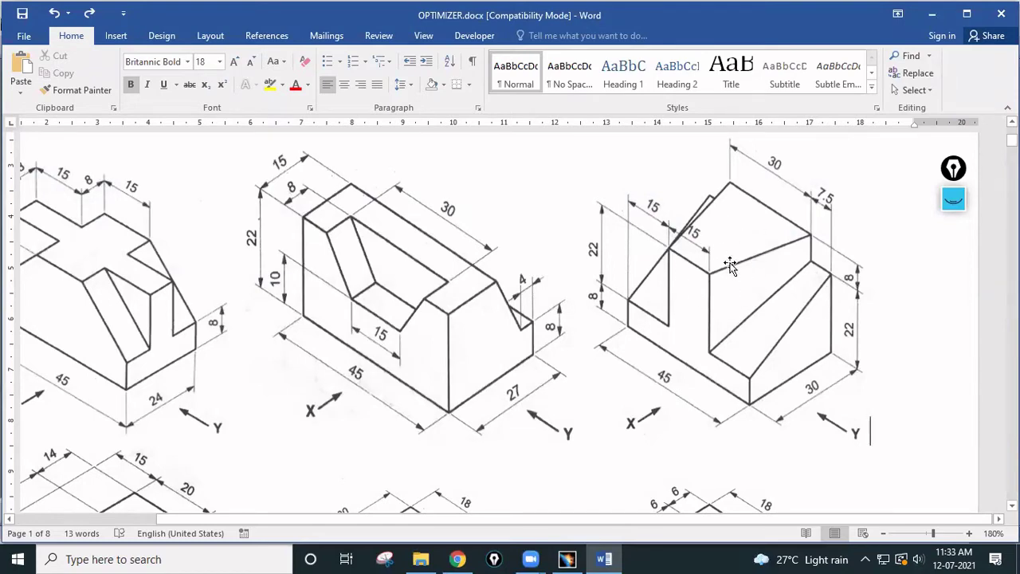
{"action": "left_click", "coordinate": [567, 559]}
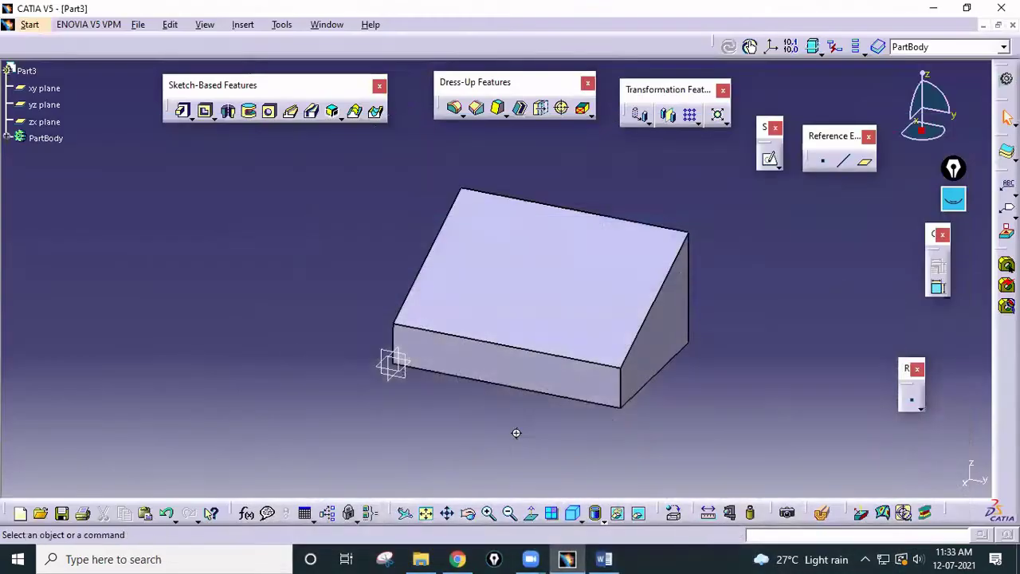
{"action": "middle_click_drag", "start_coordinate": [517, 433], "coordinate": [547, 226]}
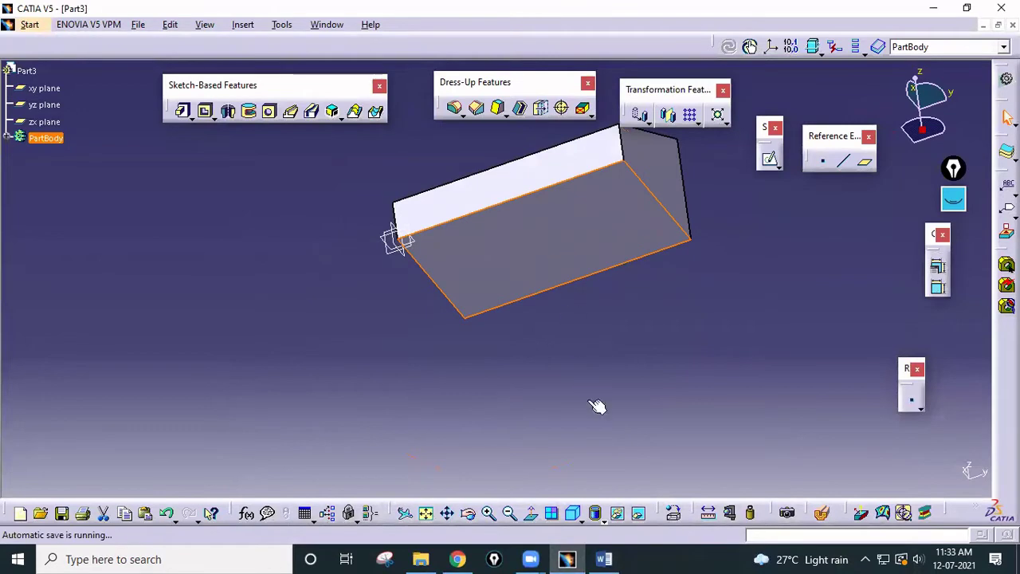
{"action": "middle_click_drag", "start_coordinate": [589, 402], "coordinate": [621, 414]}
{"action": "middle_click_drag", "start_coordinate": [687, 393], "coordinate": [605, 386]}
{"action": "left_click", "coordinate": [685, 340]}
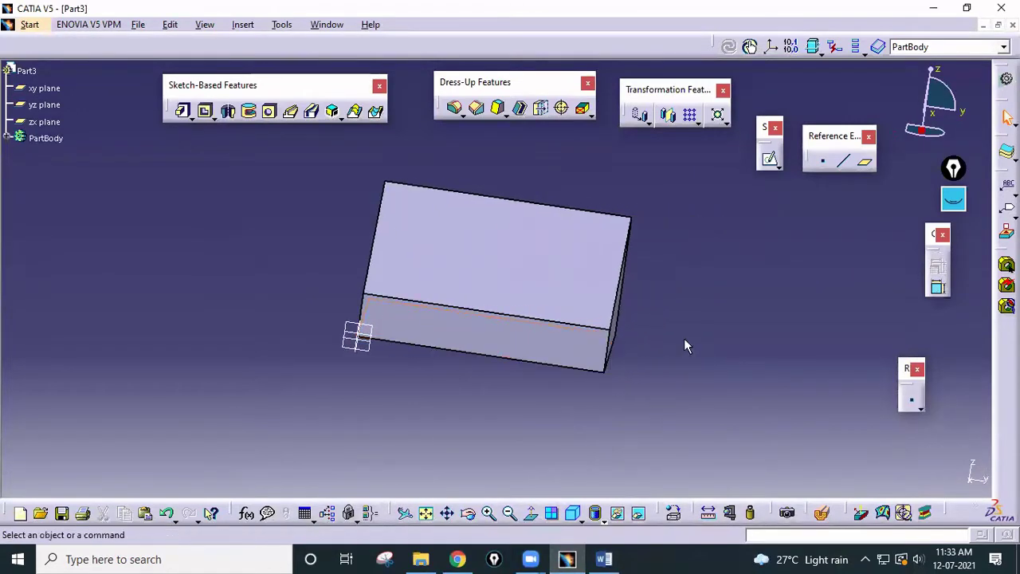
{"action": "middle_click_drag", "start_coordinate": [683, 338], "coordinate": [633, 419]}
{"action": "left_click", "coordinate": [604, 559]}
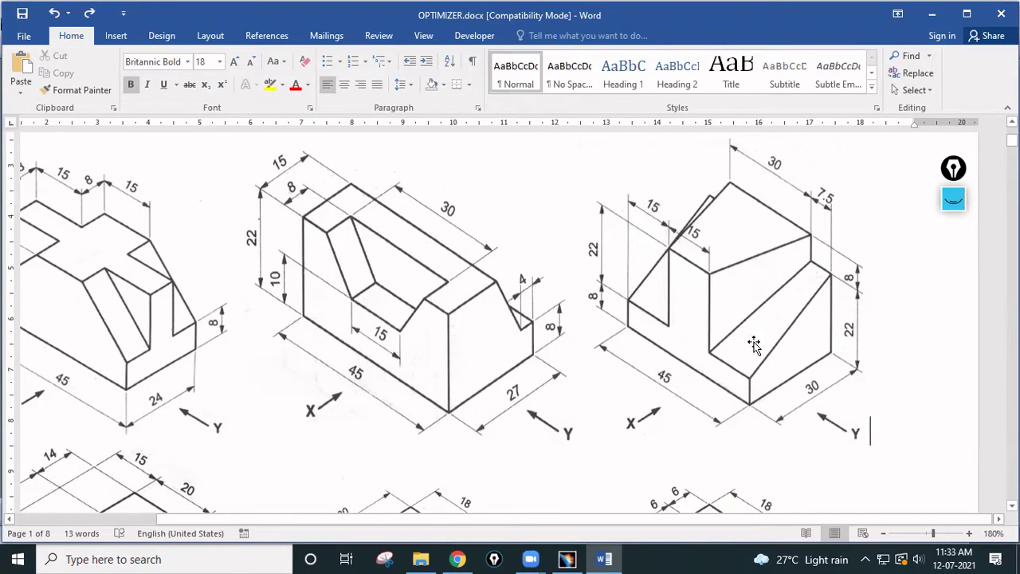
{"action": "left_click", "coordinate": [567, 559]}
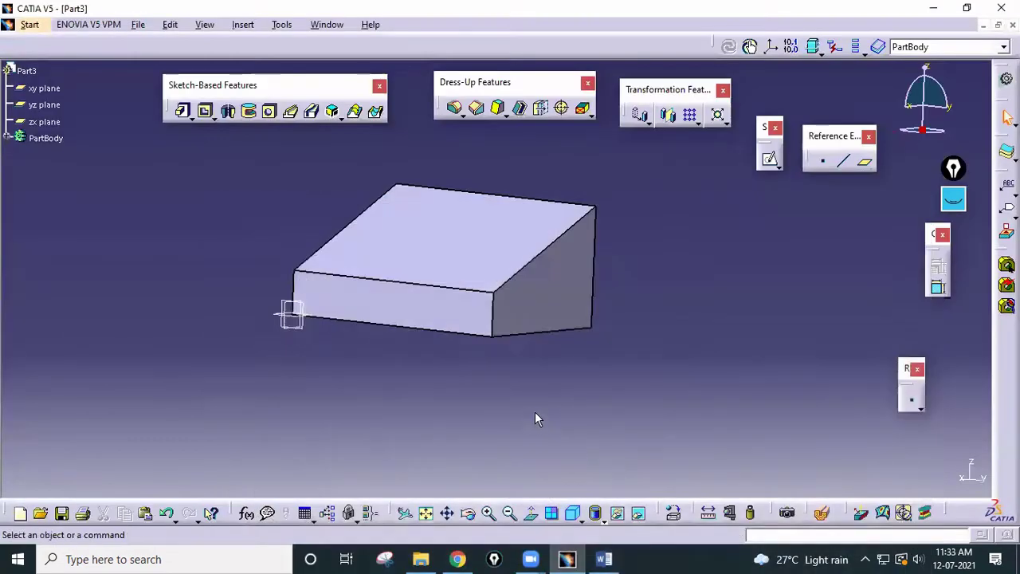
{"action": "middle_click_drag", "start_coordinate": [535, 412], "coordinate": [519, 285]}
{"action": "left_click", "coordinate": [482, 254]}
{"action": "middle_click_drag", "start_coordinate": [474, 496], "coordinate": [535, 454]}
{"action": "left_click", "coordinate": [635, 401]}
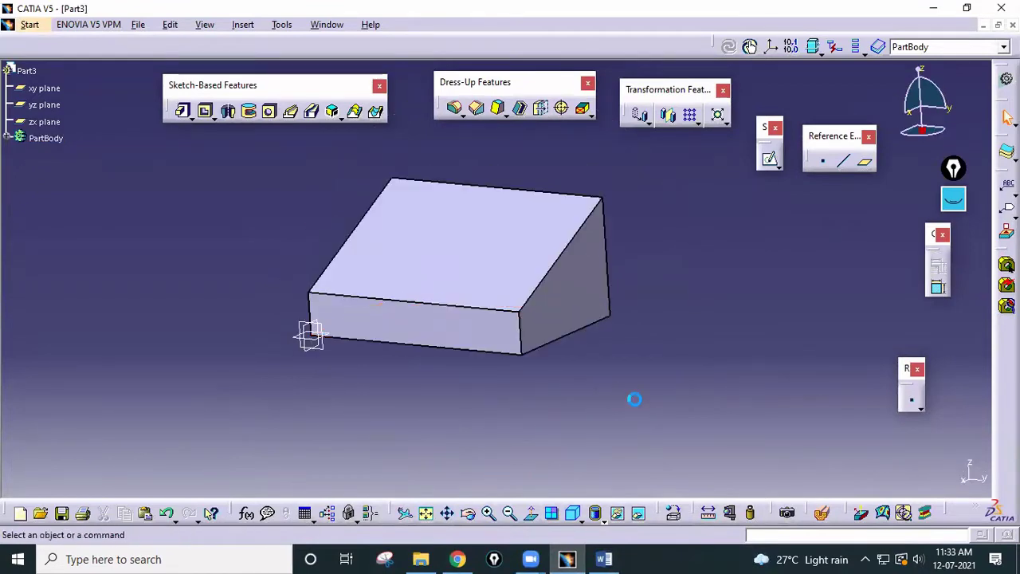
{"action": "middle_click_drag", "start_coordinate": [653, 371], "coordinate": [619, 358]}
{"action": "middle_click_drag", "start_coordinate": [576, 386], "coordinate": [533, 406]}
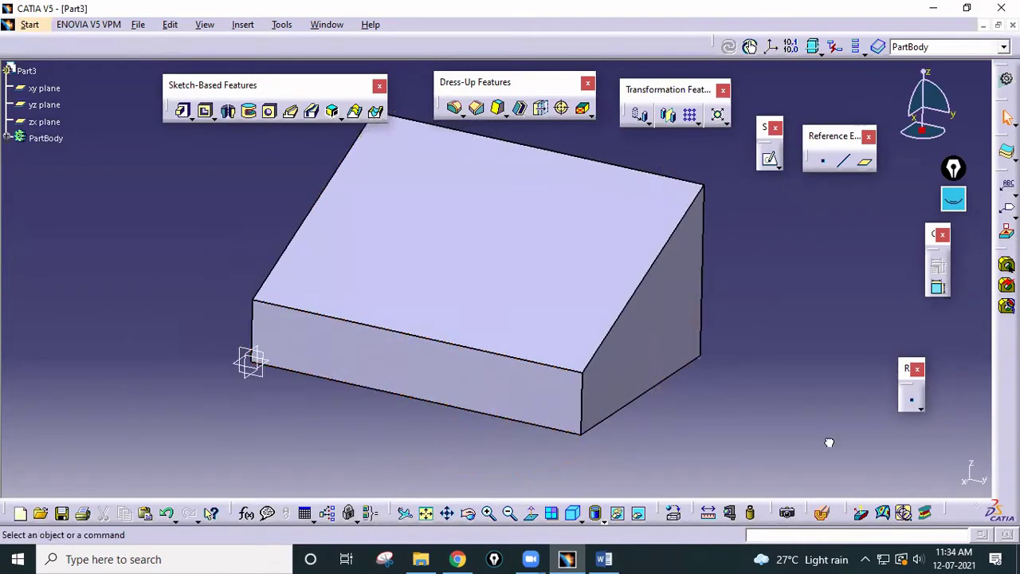
Step: Create a reference plane offset 30 mm from the xy plane, checking the height against the drawing in Word
{"action": "left_click", "coordinate": [861, 161]}
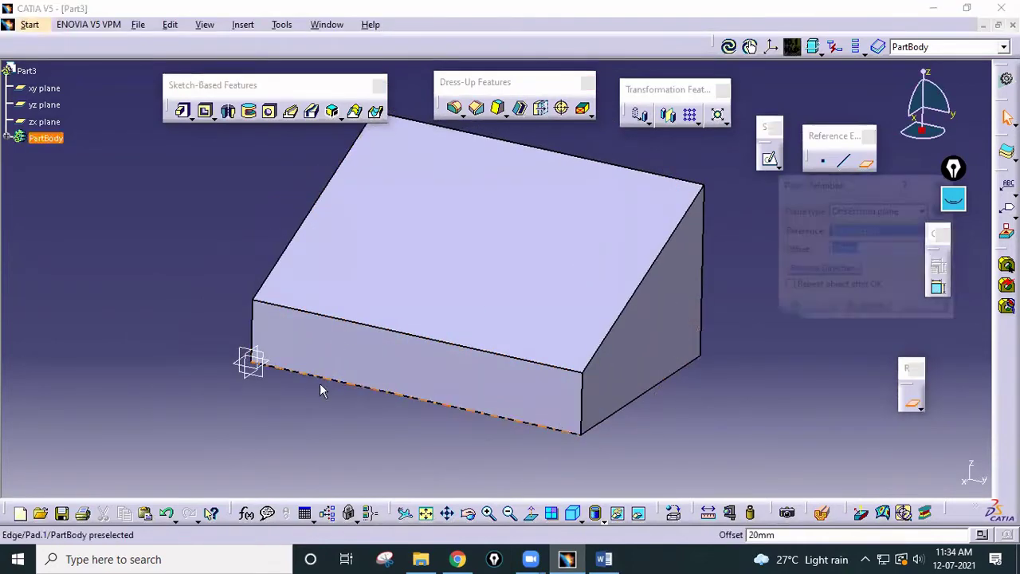
{"action": "left_click", "coordinate": [243, 368]}
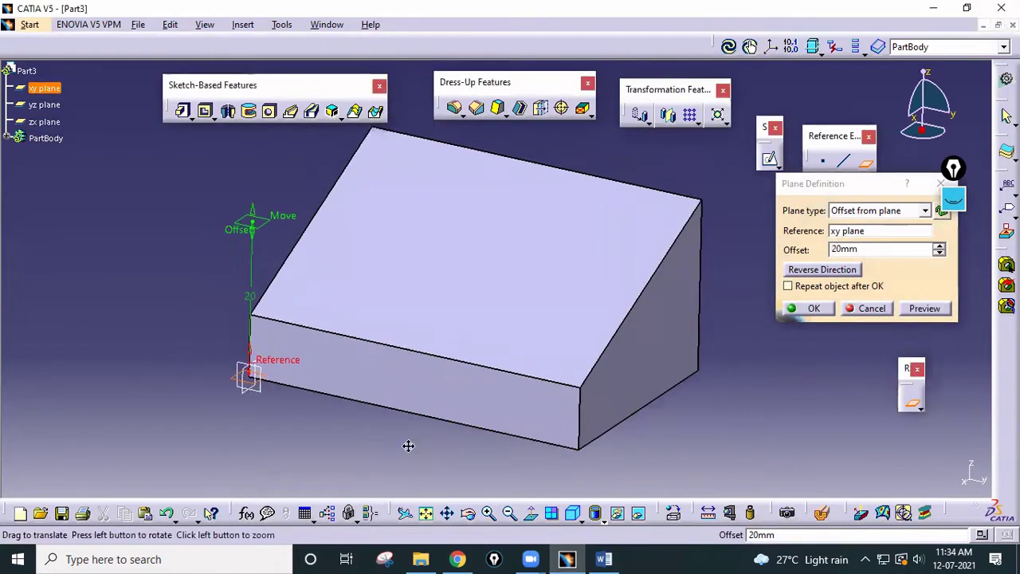
{"action": "left_click", "coordinate": [604, 558]}
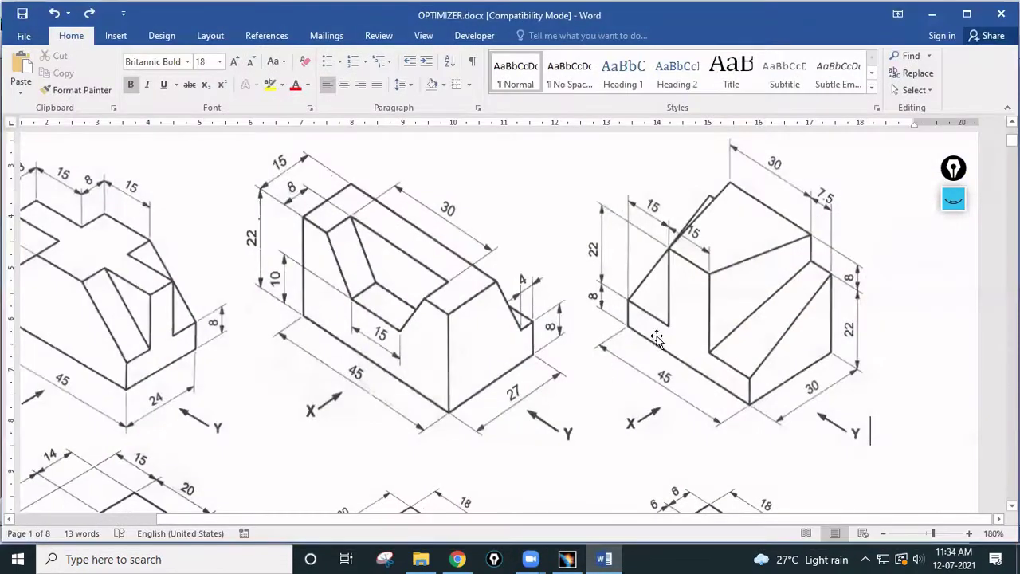
{"action": "left_click", "coordinate": [567, 559]}
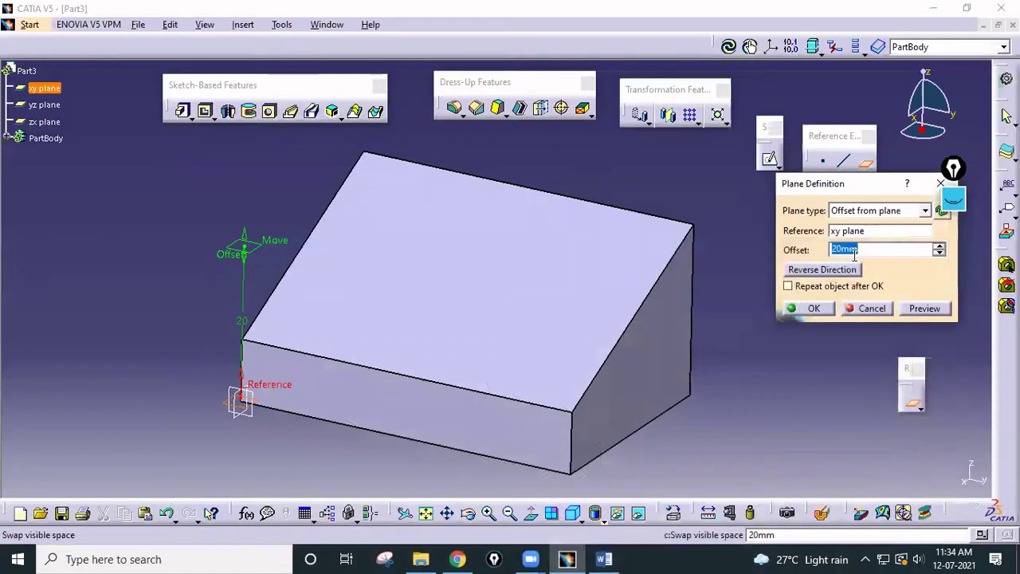
{"action": "type", "text": "30"}
{"action": "left_click", "coordinate": [826, 309]}
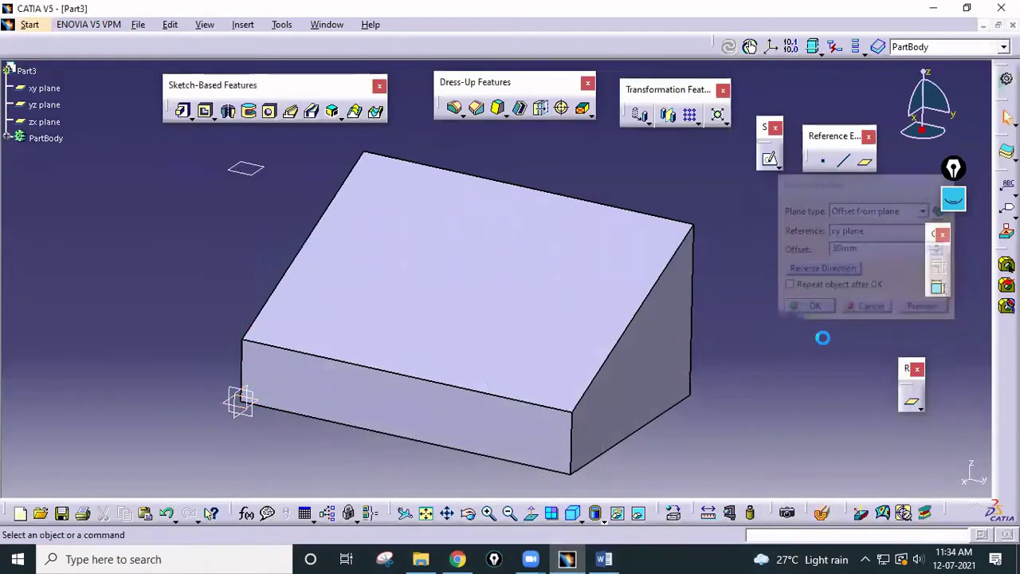
Step: On the offset plane above the block, sketch a closed four-sided profile with a long and a shorter vertical side joined by two sloped lines
{"action": "left_click", "coordinate": [769, 159]}
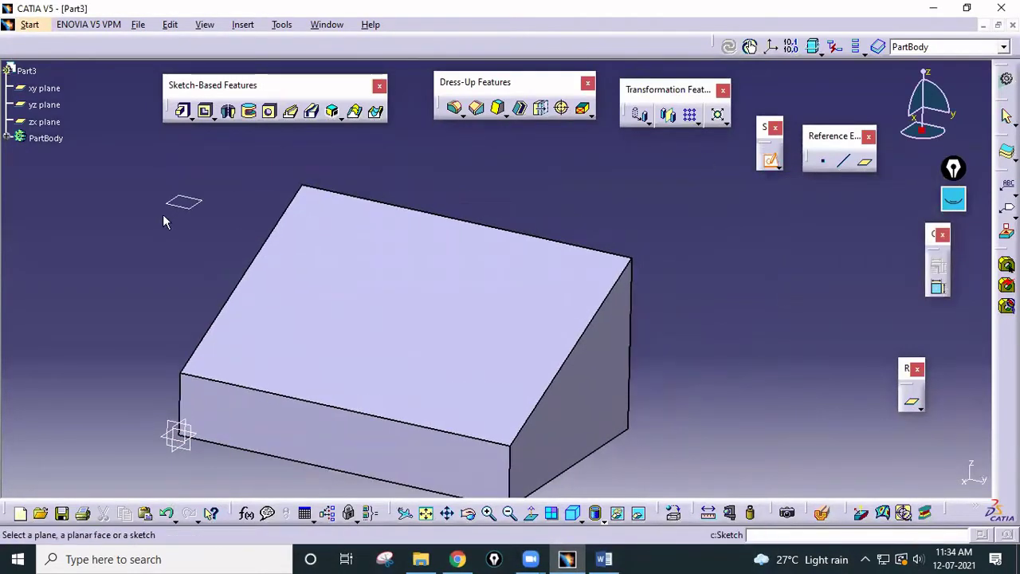
{"action": "left_click", "coordinate": [183, 203]}
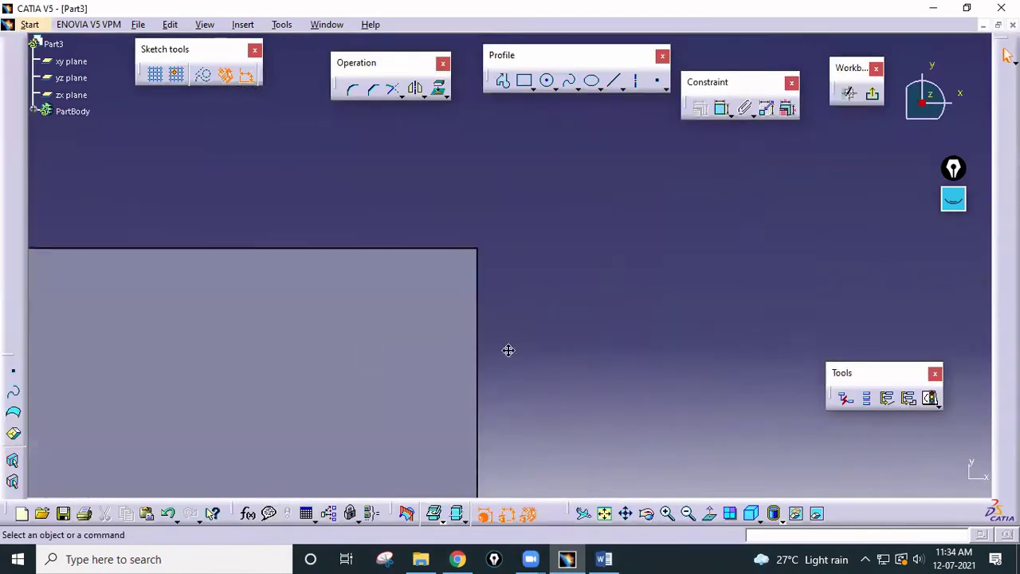
{"action": "mouse_move", "coordinate": [507, 351]}
{"action": "middle_mouse_down"}
{"action": "mouse_move", "coordinate": [576, 303]}
{"action": "mouse_move", "coordinate": [570, 398]}
{"action": "middle_mouse_up"}
{"action": "middle_click_drag", "start_coordinate": [558, 330], "coordinate": [583, 223]}
{"action": "middle_click_drag", "start_coordinate": [517, 364], "coordinate": [515, 231]}
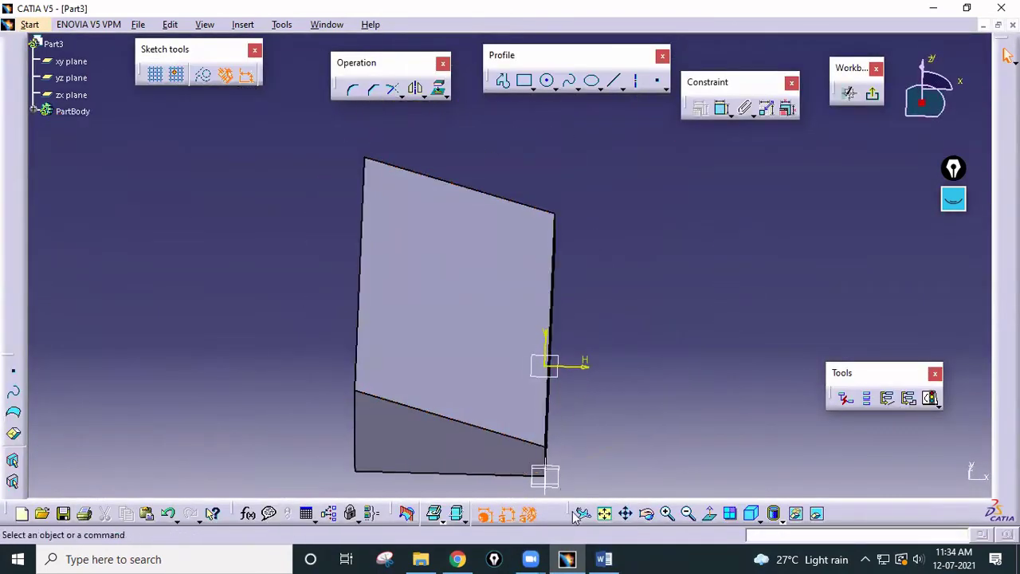
{"action": "left_click", "coordinate": [708, 513]}
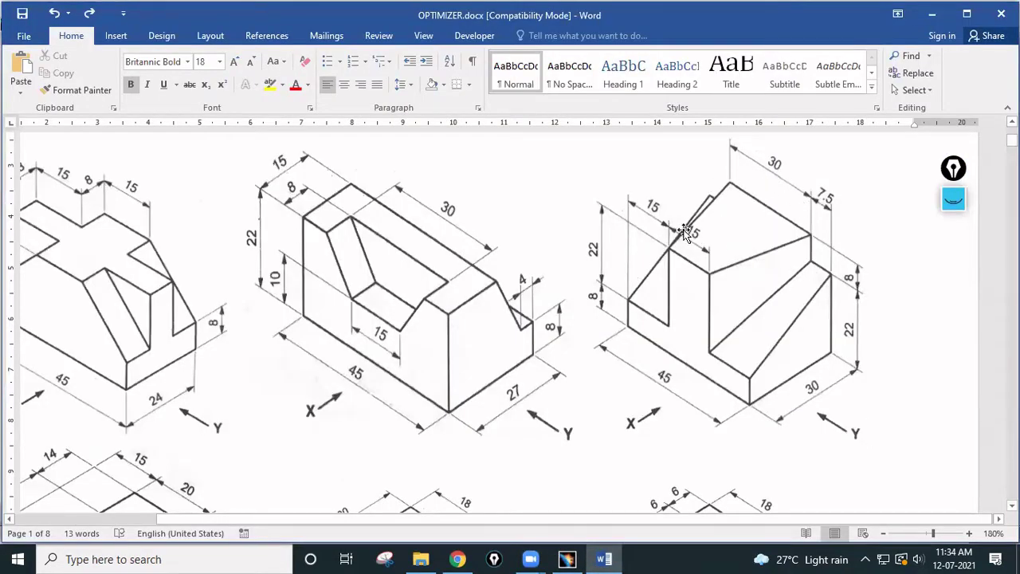
{"action": "left_click", "coordinate": [604, 559]}
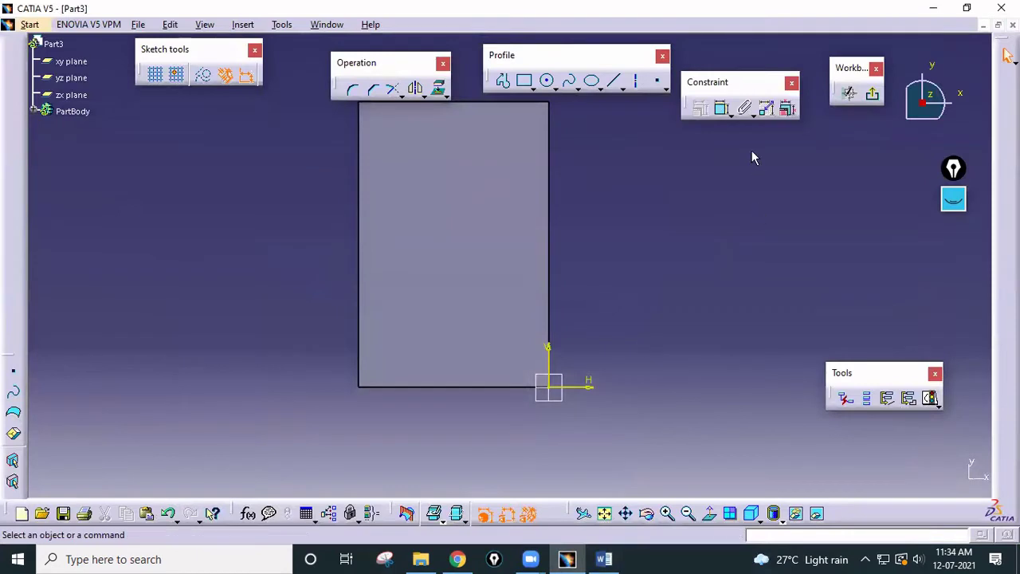
{"action": "left_click", "coordinate": [523, 80]}
{"action": "left_click", "coordinate": [503, 80]}
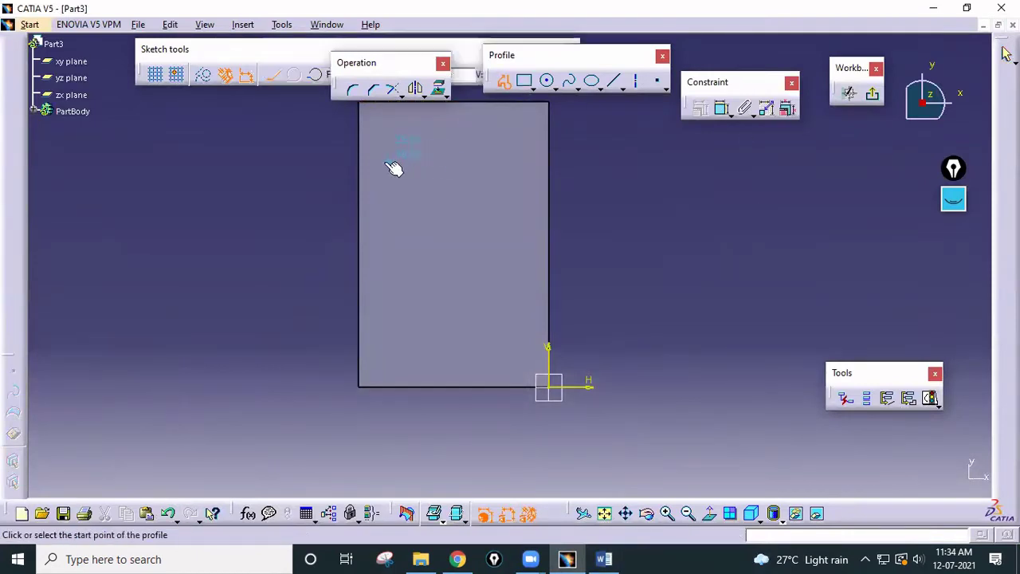
{"action": "left_click", "coordinate": [374, 163]}
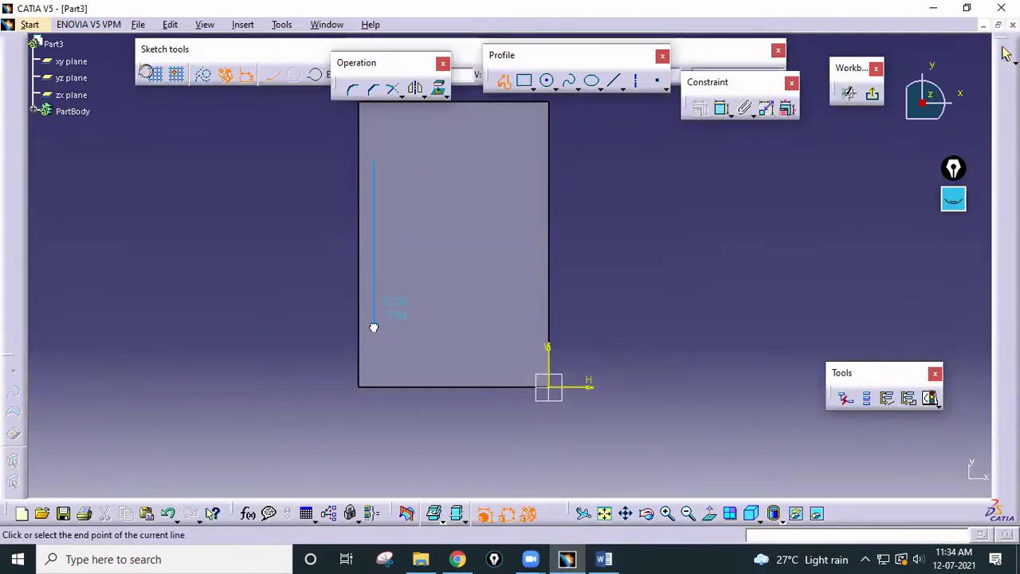
{"action": "left_click", "coordinate": [374, 324]}
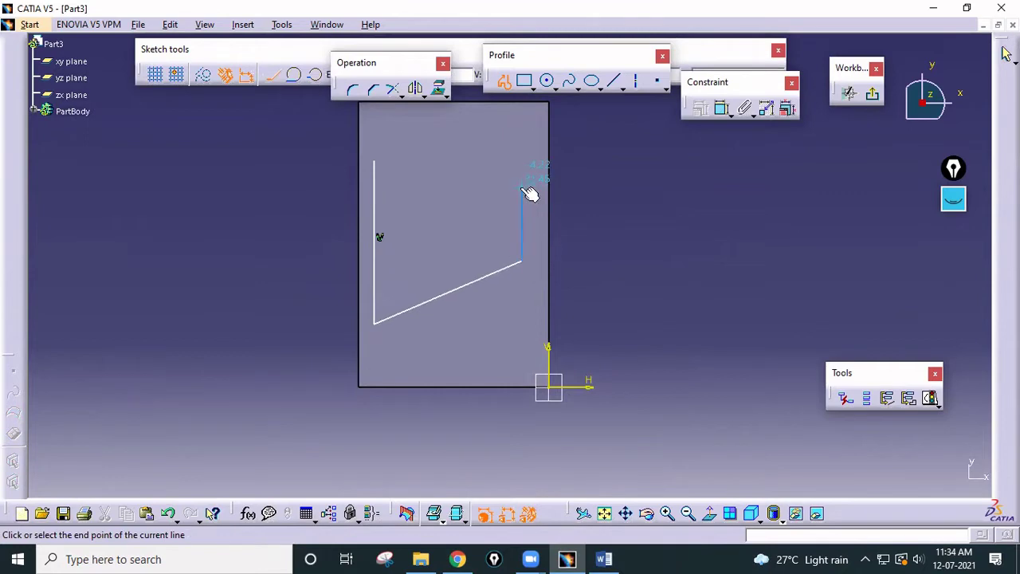
{"action": "left_click", "coordinate": [374, 161]}
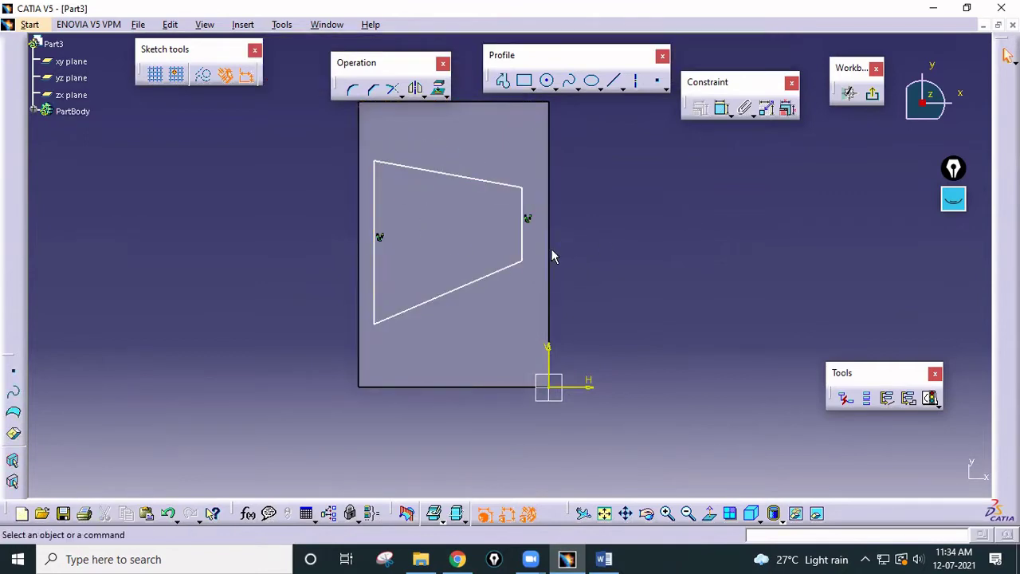
Step: Make the profile's shorter vertical side coincident with the block's right edge and its long vertical side coincident with the left edge
{"action": "left_click", "coordinate": [523, 239], "text": "ctrl"}
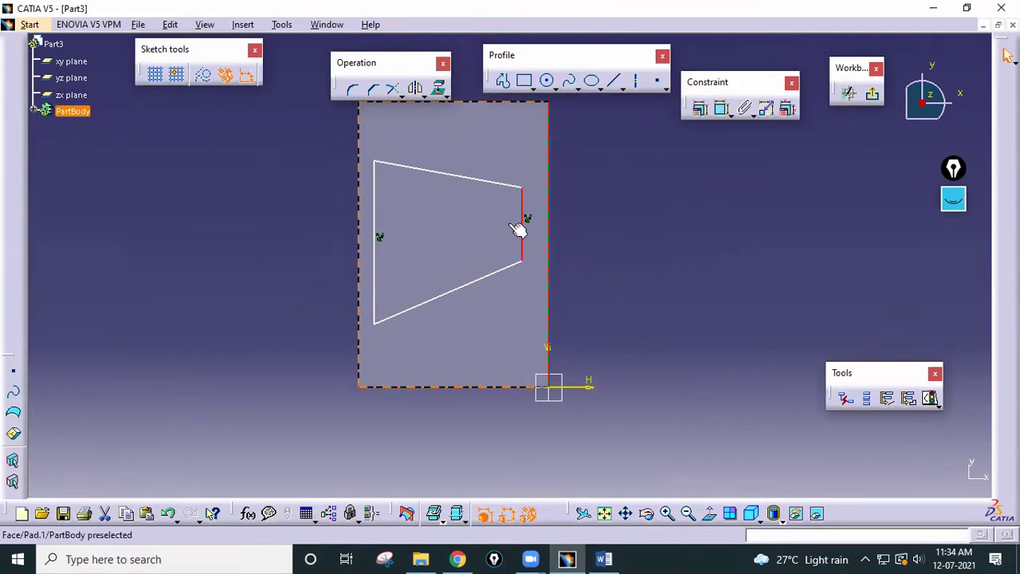
{"action": "left_click", "coordinate": [700, 107]}
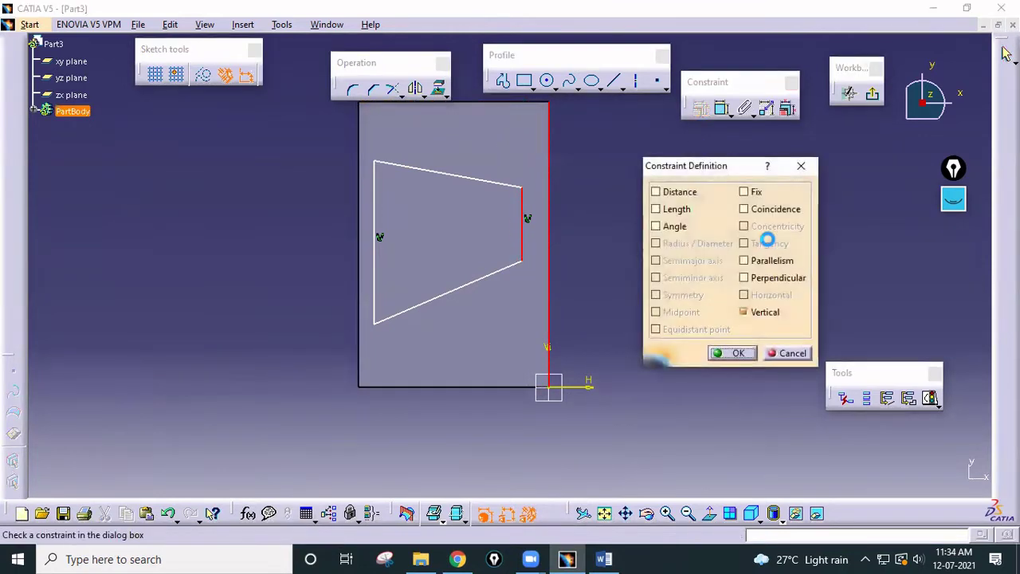
{"action": "left_click", "coordinate": [743, 209]}
{"action": "left_click", "coordinate": [722, 360]}
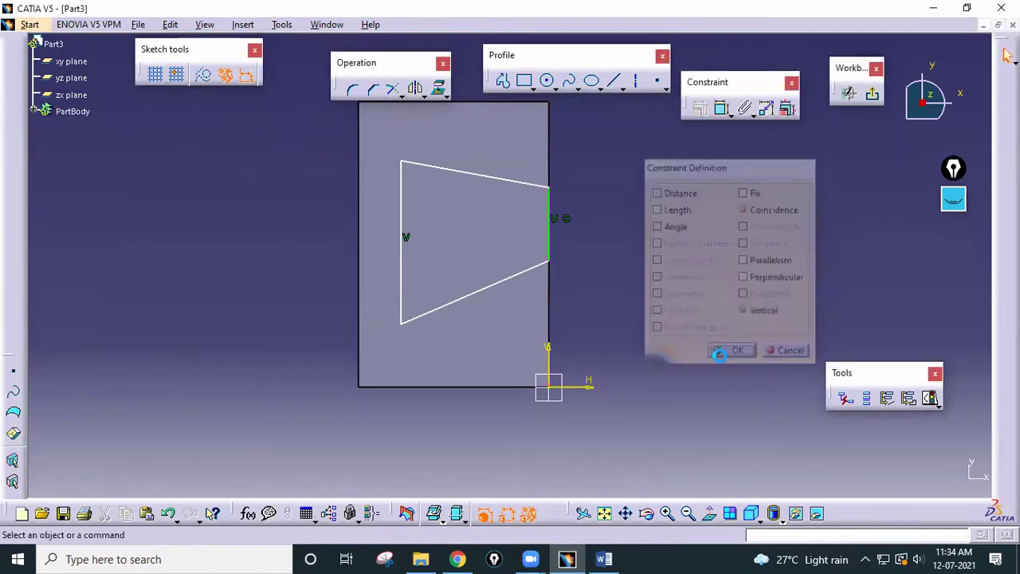
{"action": "left_click", "coordinate": [368, 298]}
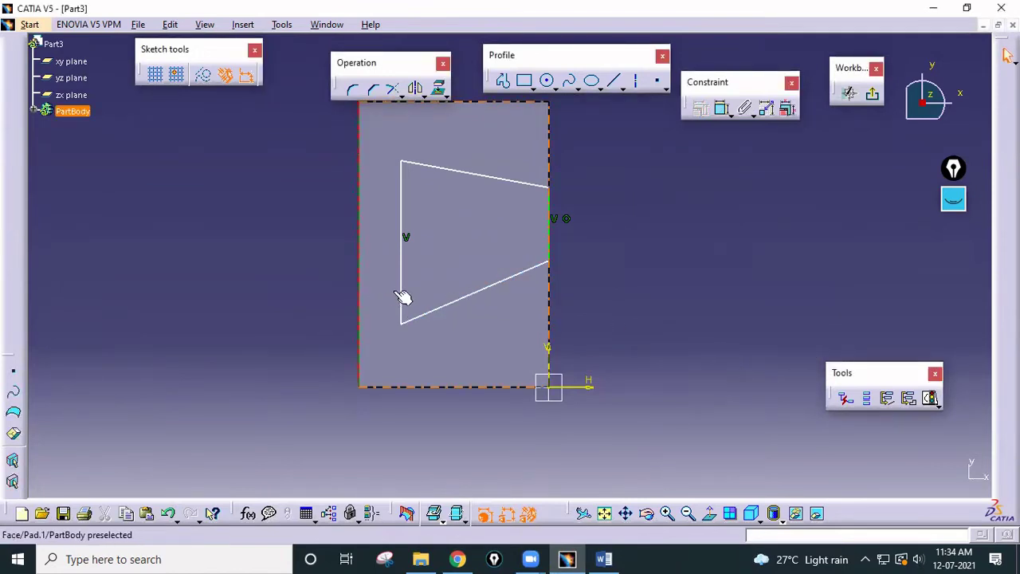
{"action": "left_click", "coordinate": [699, 107]}
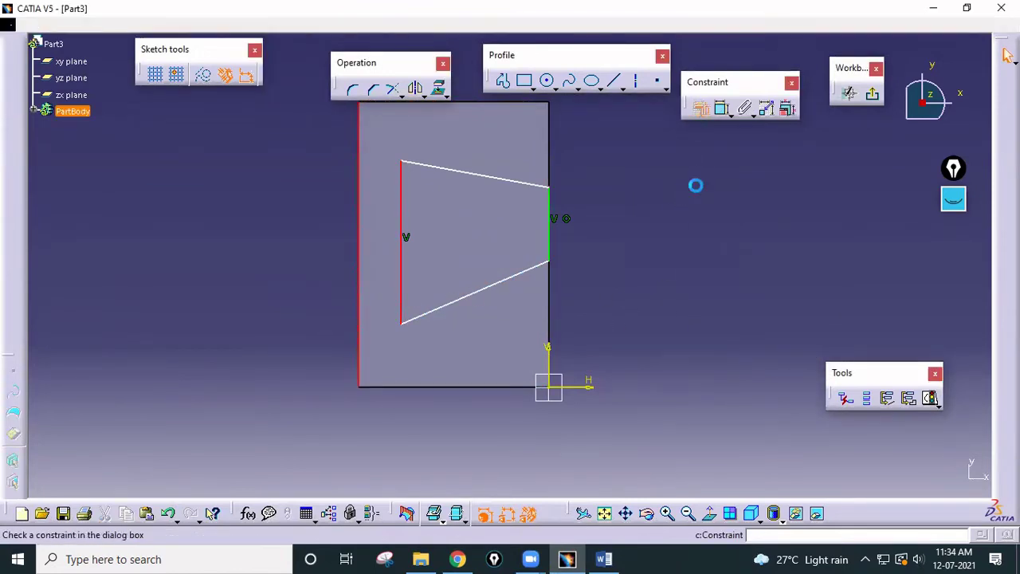
{"action": "left_click", "coordinate": [771, 211]}
{"action": "left_click", "coordinate": [736, 355]}
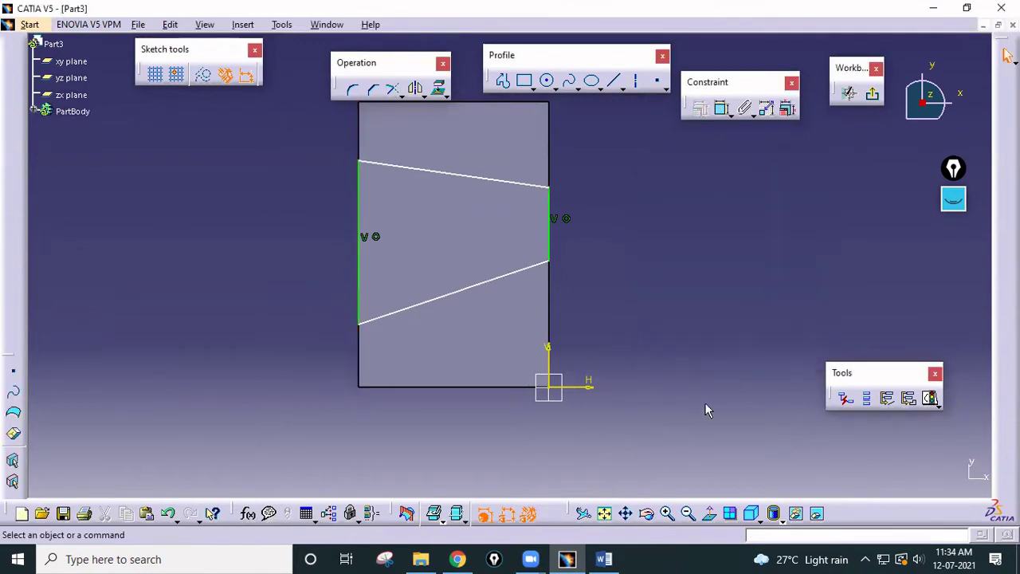
Step: Dimension the profile's long vertical side and set its length to 30 mm
{"action": "left_click", "coordinate": [722, 110]}
{"action": "left_click", "coordinate": [360, 263]}
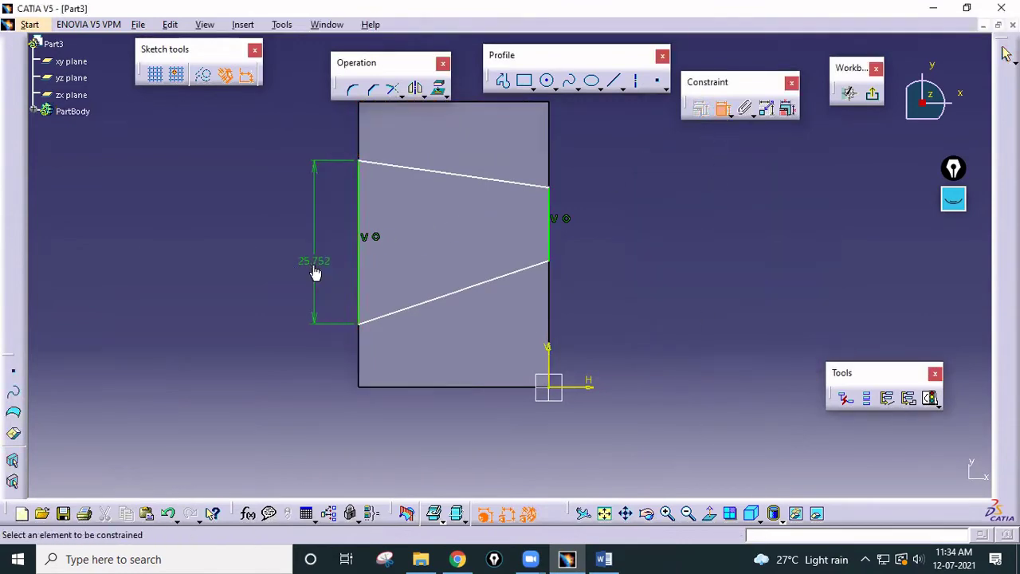
{"action": "left_click", "coordinate": [316, 261]}
{"action": "double_click", "coordinate": [316, 261]}
{"action": "type", "text": "30mm"}
{"action": "key", "text": "Return"}
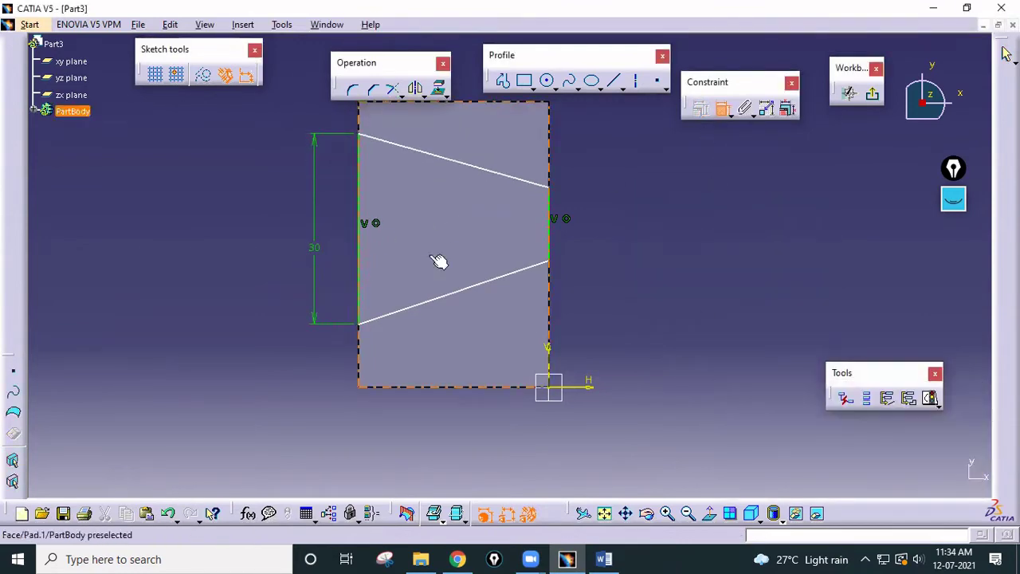
Step: Dimension the profile's shorter vertical side and set its length to 15 mm
{"action": "left_click", "coordinate": [551, 247]}
{"action": "left_click", "coordinate": [618, 238]}
{"action": "double_click", "coordinate": [619, 241]}
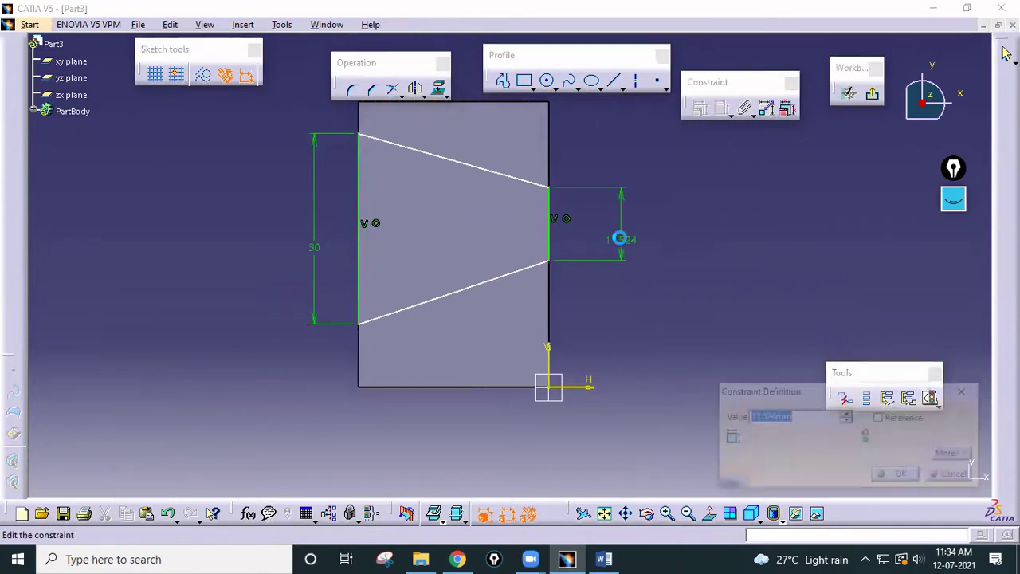
{"action": "type", "text": "15"}
{"action": "key", "text": "Return"}
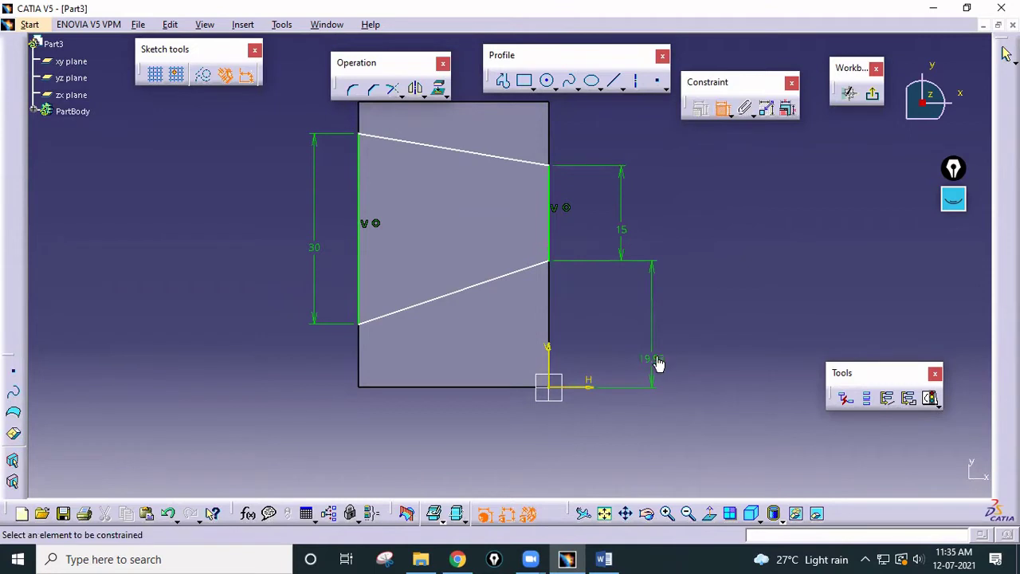
Step: Set the distance from the shorter side's lower end to the block's lower edge to 15 mm
{"action": "double_click", "coordinate": [657, 362]}
{"action": "type", "text": "15"}
{"action": "key", "text": "Return"}
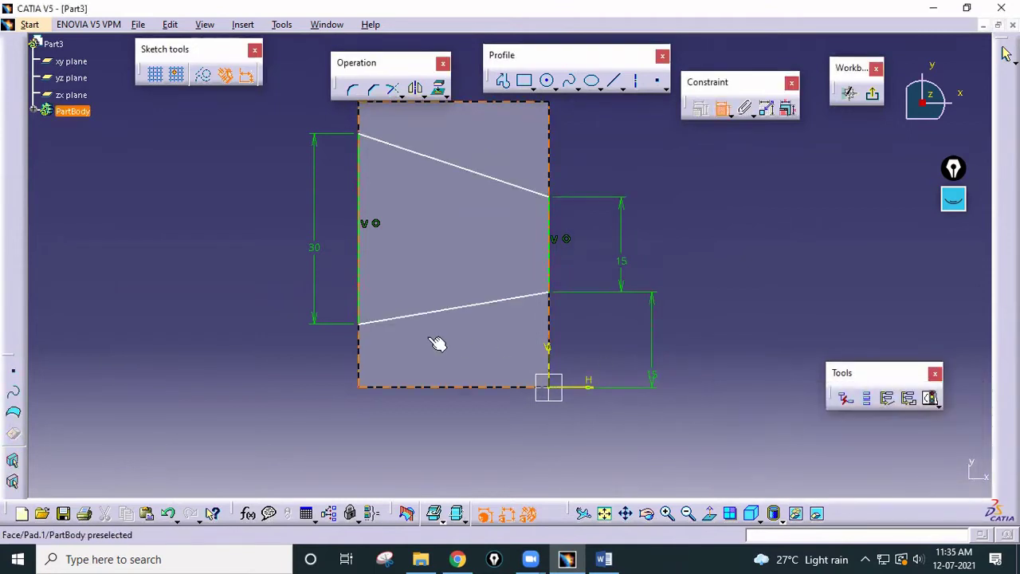
Step: Dimension the distance from the long side's lower end to the block's lower corner and open its value for editing
{"action": "left_click", "coordinate": [362, 324]}
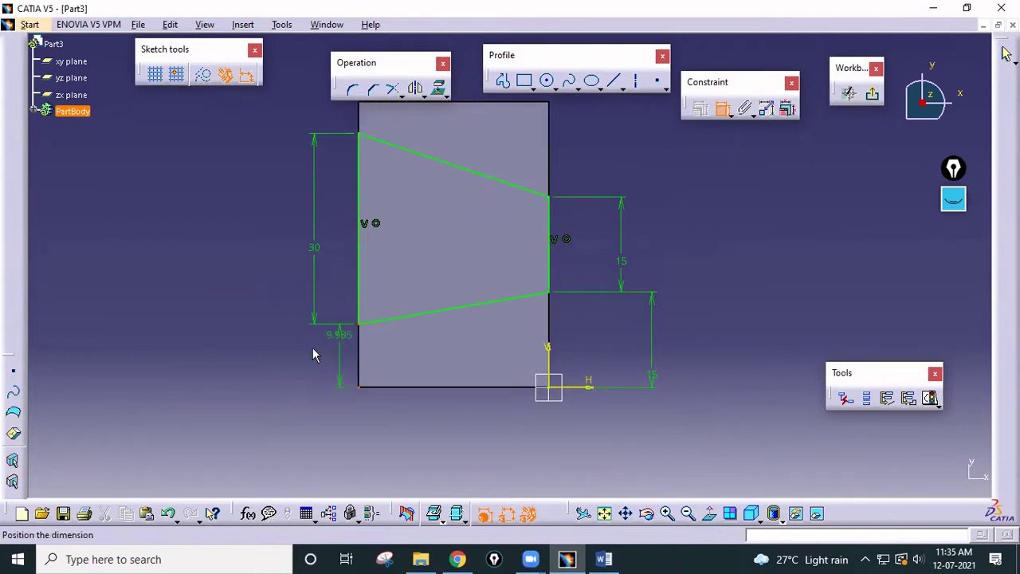
{"action": "double_click", "coordinate": [295, 361]}
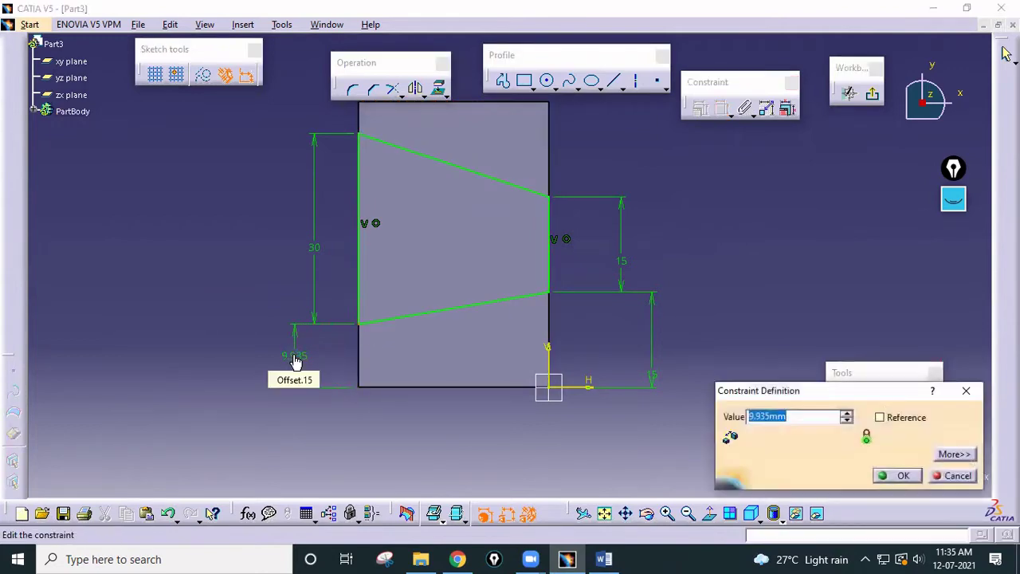
Step: Set the trapezoid's left-edge offset from the base line to 7.5 mm and pad the sketch using the Up to next limit
{"action": "type", "text": "7.5"}
{"action": "key", "text": "Return"}
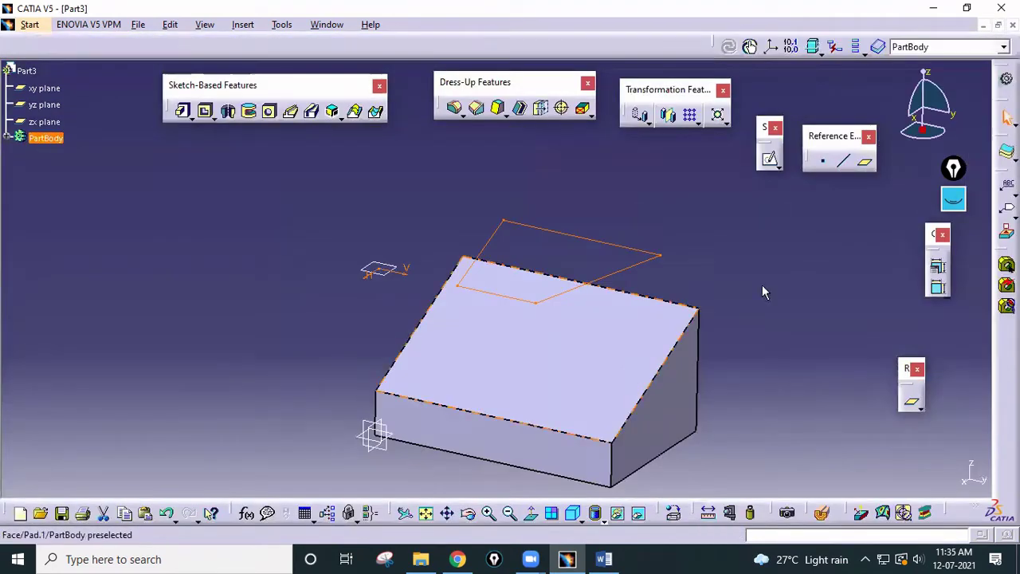
{"action": "left_click", "coordinate": [182, 110]}
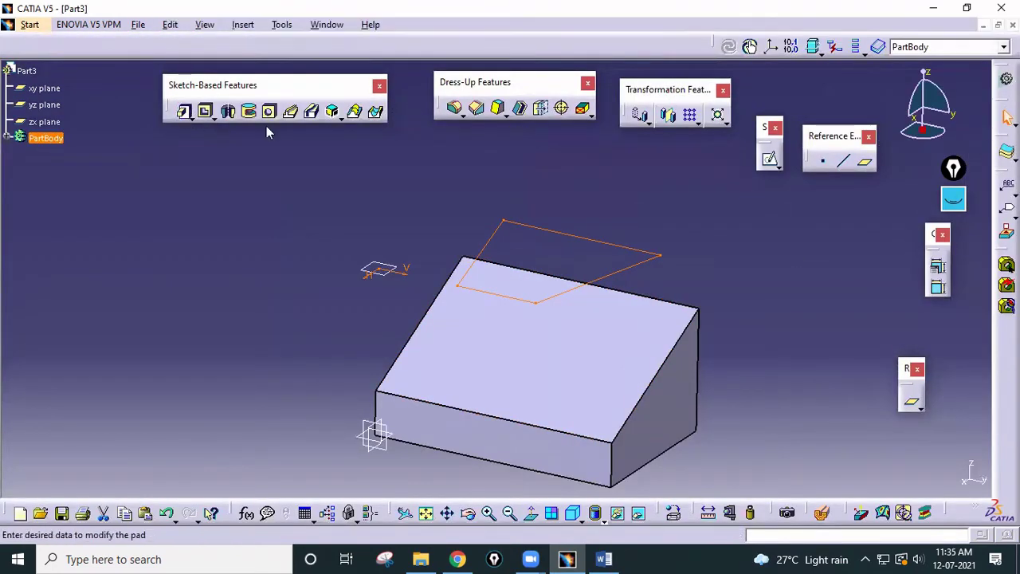
{"action": "left_click", "coordinate": [713, 227]}
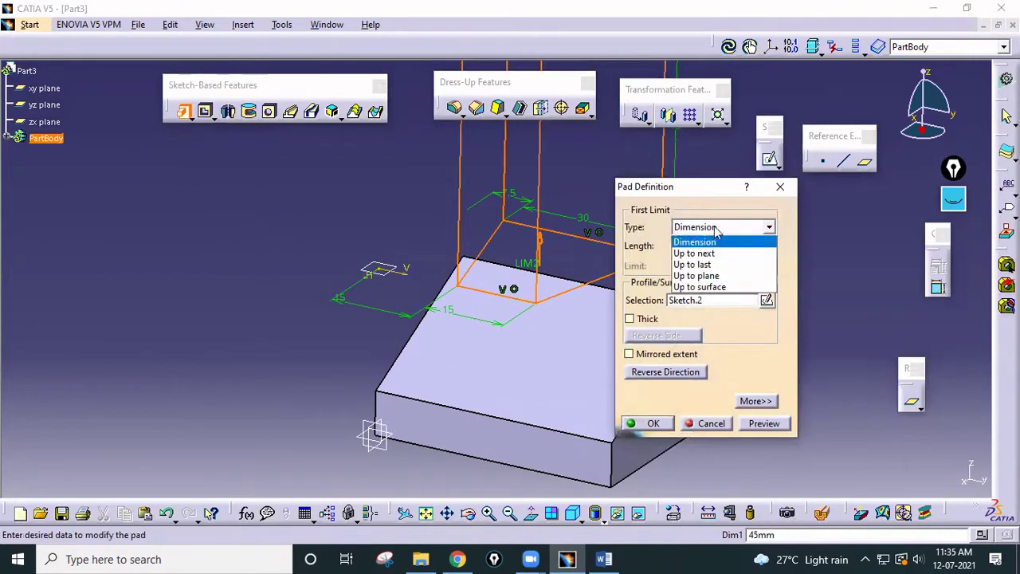
{"action": "left_click", "coordinate": [701, 249]}
{"action": "left_click", "coordinate": [653, 423]}
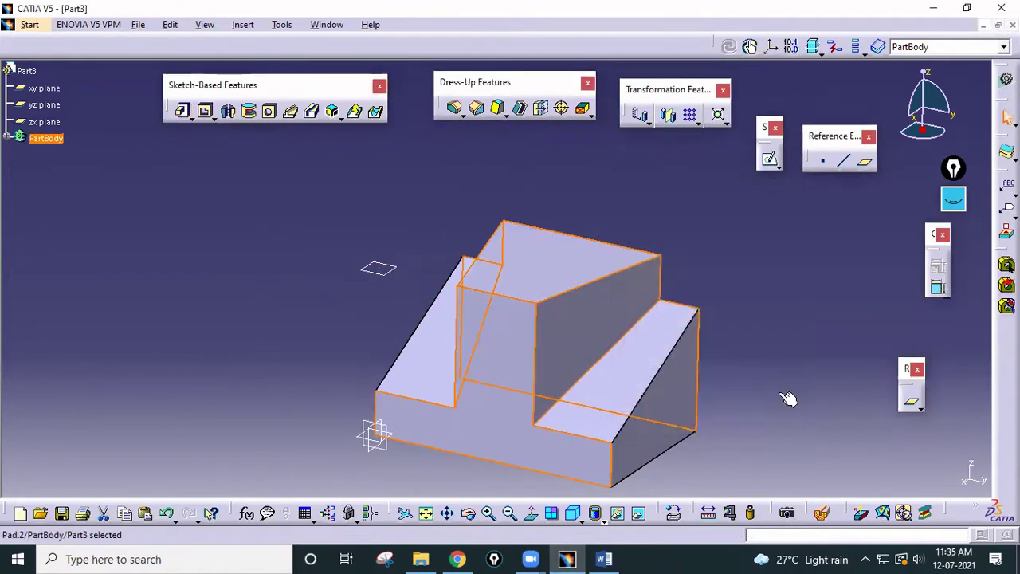
{"action": "middle_click_drag", "start_coordinate": [462, 263], "coordinate": [676, 321]}
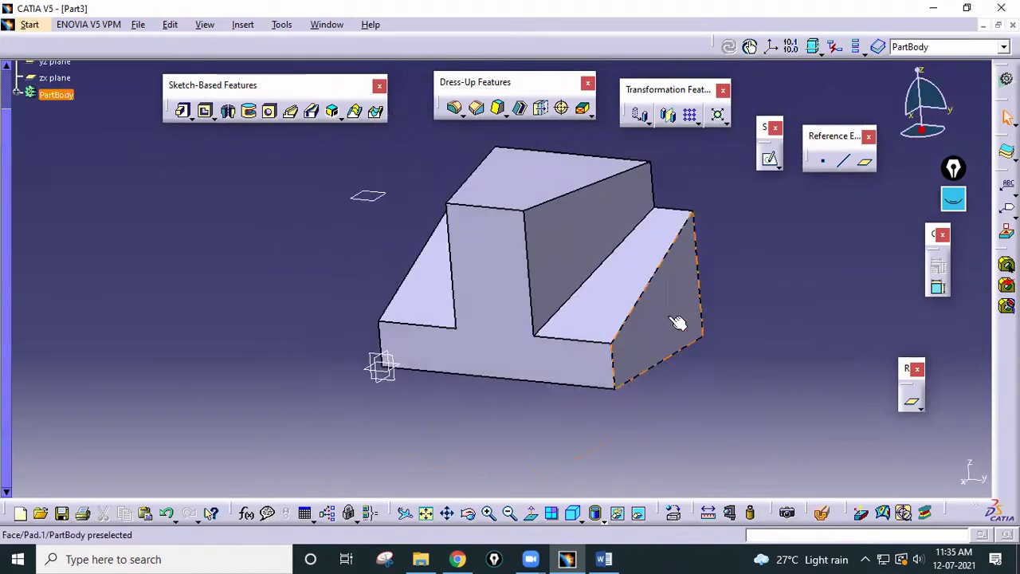
Step: Switch to OPTIMIZER.docx in Word and find the dimensioned drawing of the 50 by 45 block with sloped sides
{"action": "left_click", "coordinate": [601, 556]}
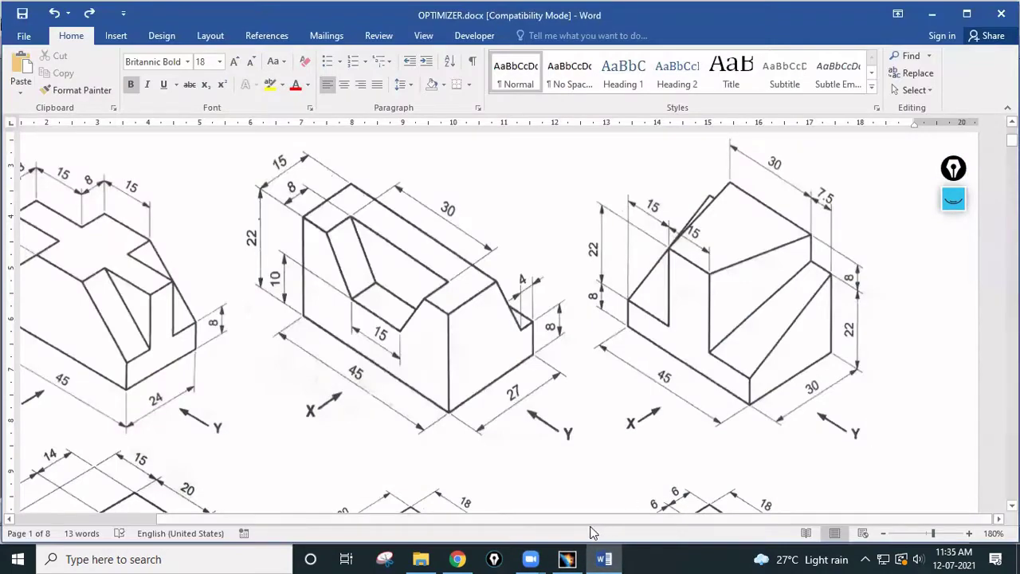
{"action": "left_click_drag", "start_coordinate": [522, 517], "coordinate": [361, 526]}
{"action": "scroll", "coordinate": [452, 255], "scroll_direction": "down", "scroll_amount": 5}
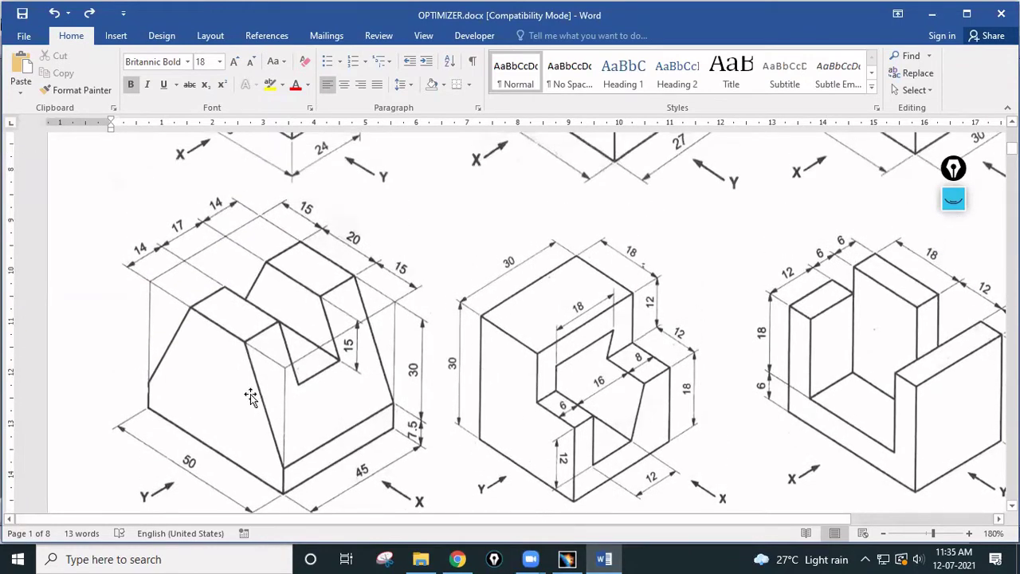
{"action": "scroll", "coordinate": [368, 309], "scroll_direction": "down", "scroll_amount": 1}
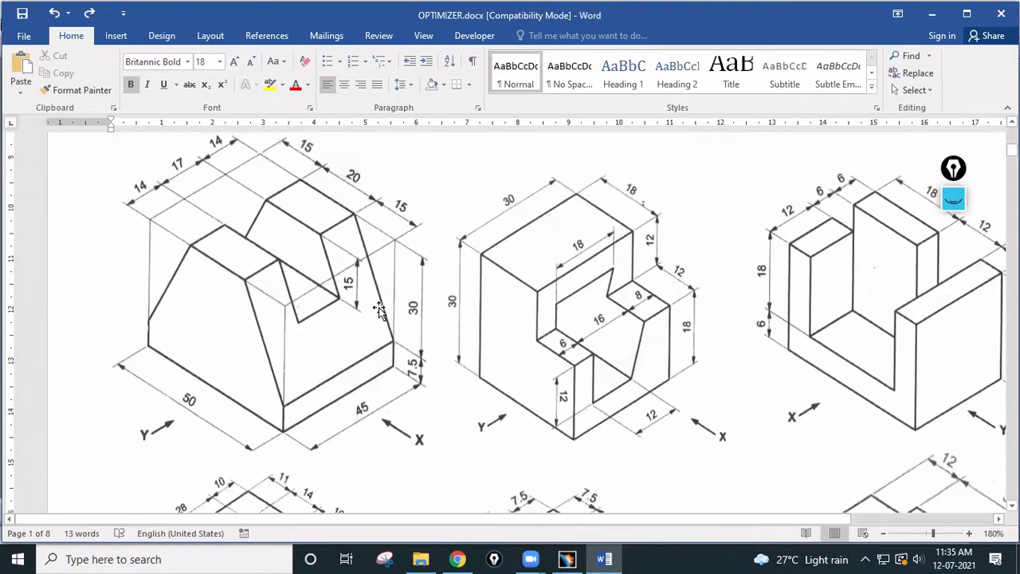
Step: Mark the viewing direction, front profile, slot and 45 depth on the block drawing with the pen, and clear the marks
{"action": "left_click", "coordinate": [953, 199]}
{"action": "left_click", "coordinate": [955, 241]}
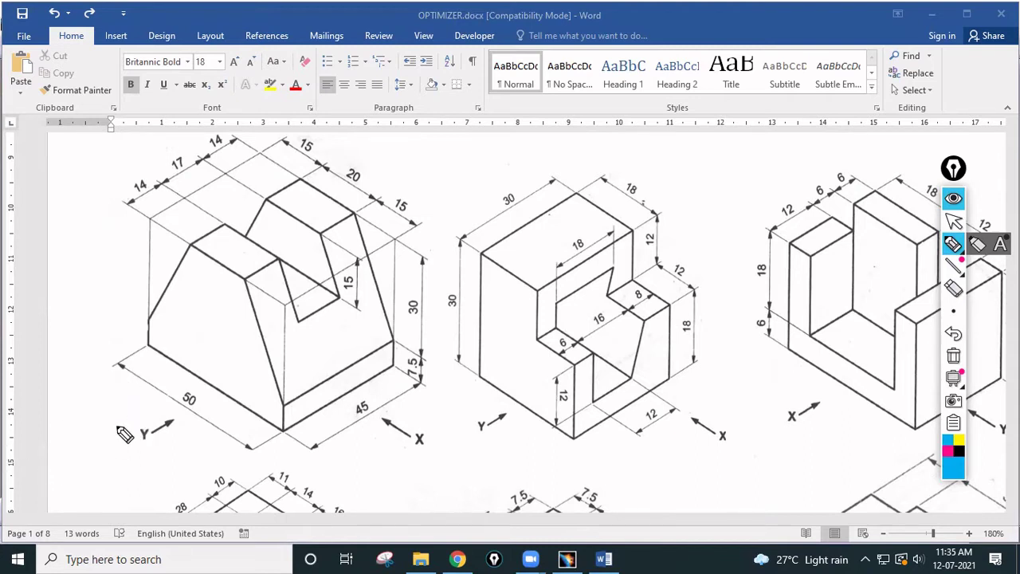
{"action": "left_click_drag", "start_coordinate": [118, 423], "coordinate": [158, 410]}
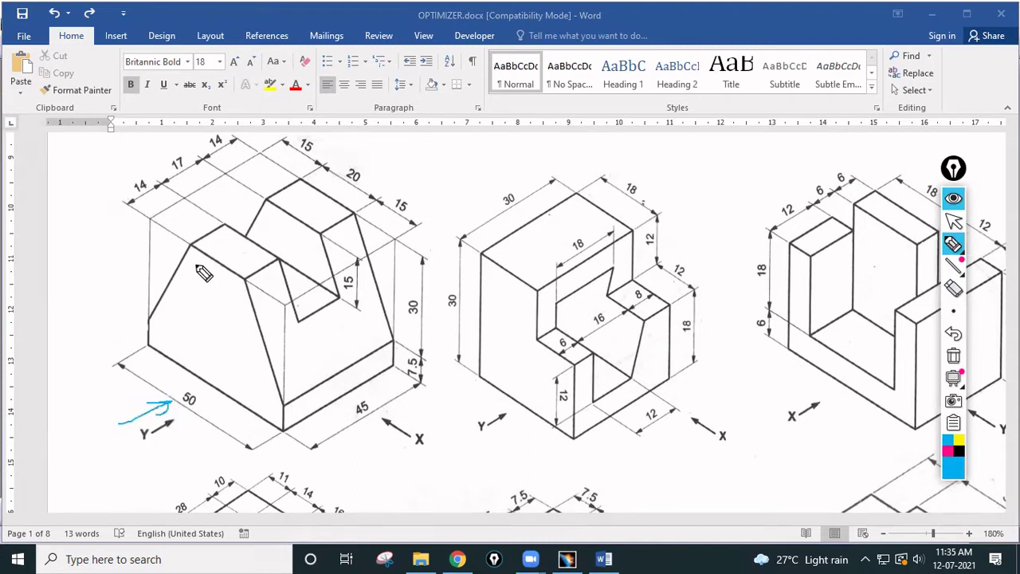
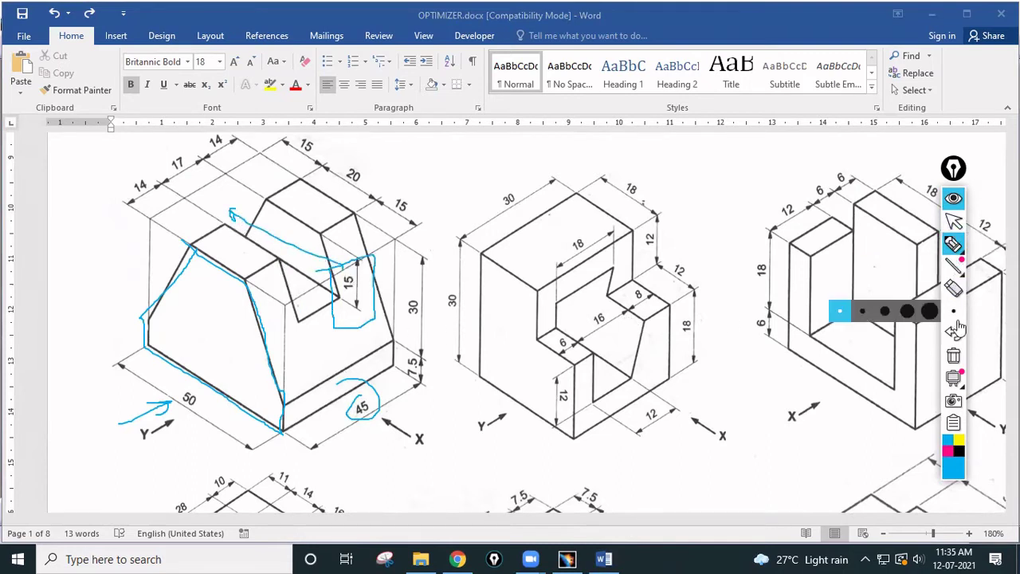
{"action": "left_click", "coordinate": [953, 355]}
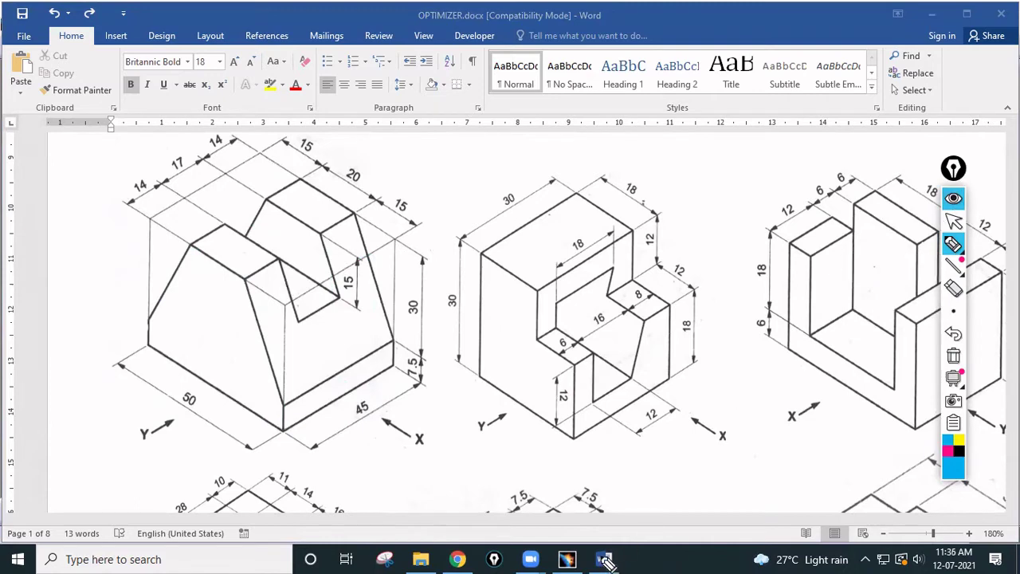
{"action": "left_click", "coordinate": [953, 199]}
Step: Switch to CATIA and create a new Part document
{"action": "left_click", "coordinate": [568, 558]}
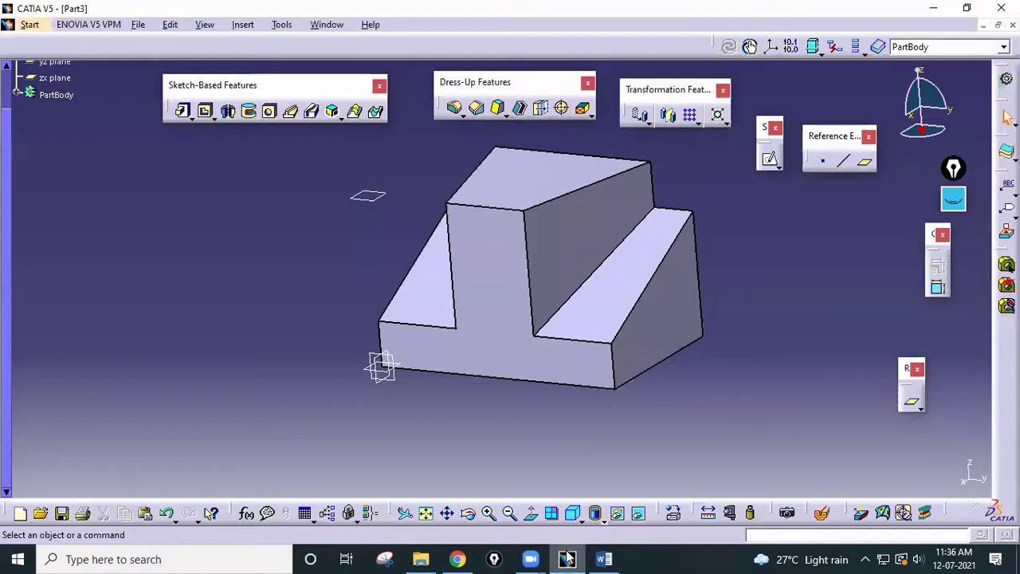
{"action": "left_click", "coordinate": [151, 42]}
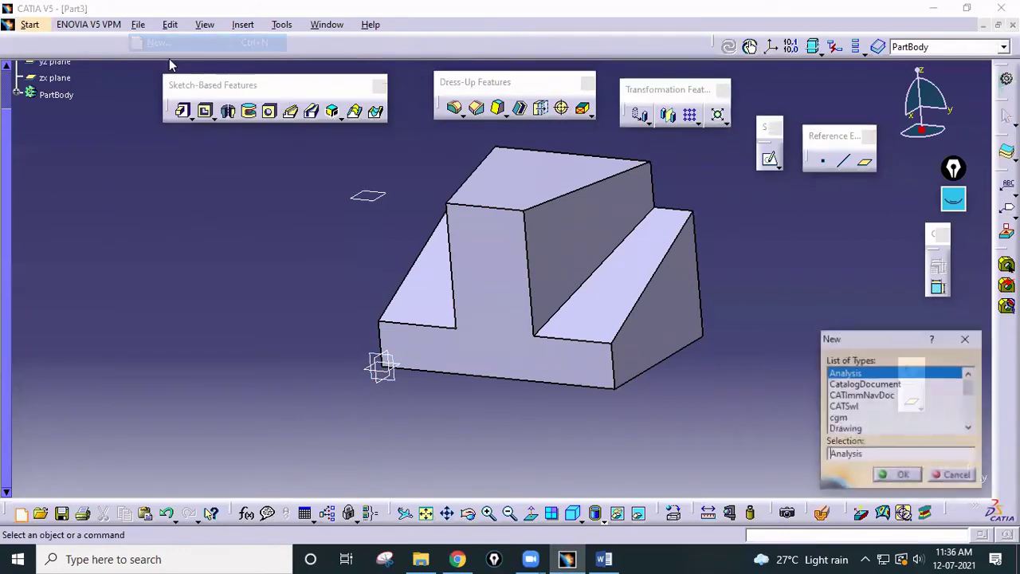
{"action": "type", "text": "p"}
{"action": "key", "text": "Return"}
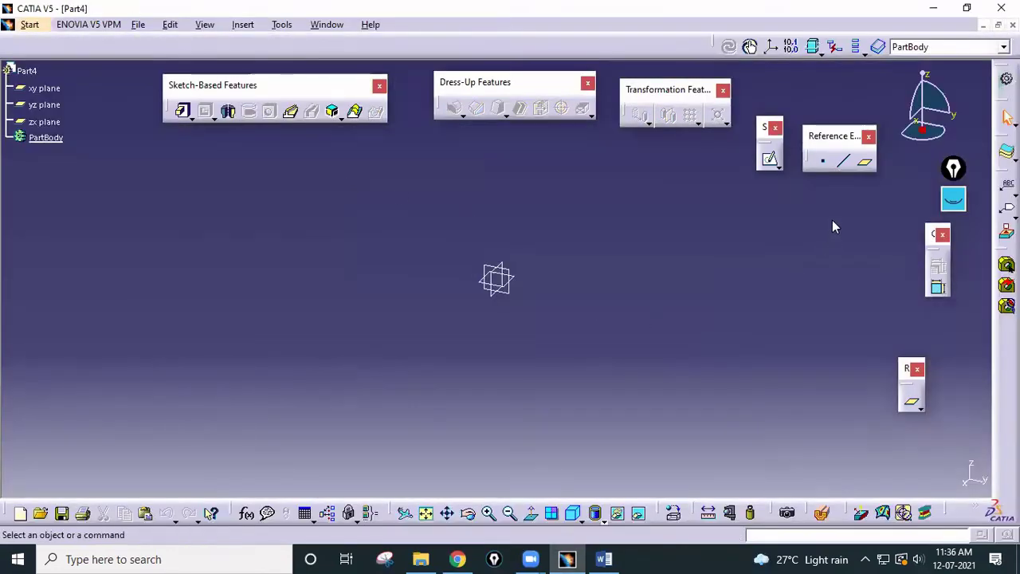
Step: Sketch a closed six-sided profile from the origin on the yz plane, about 119 mm wide and 92 mm high, with sloping upper sides
{"action": "left_click", "coordinate": [770, 158]}
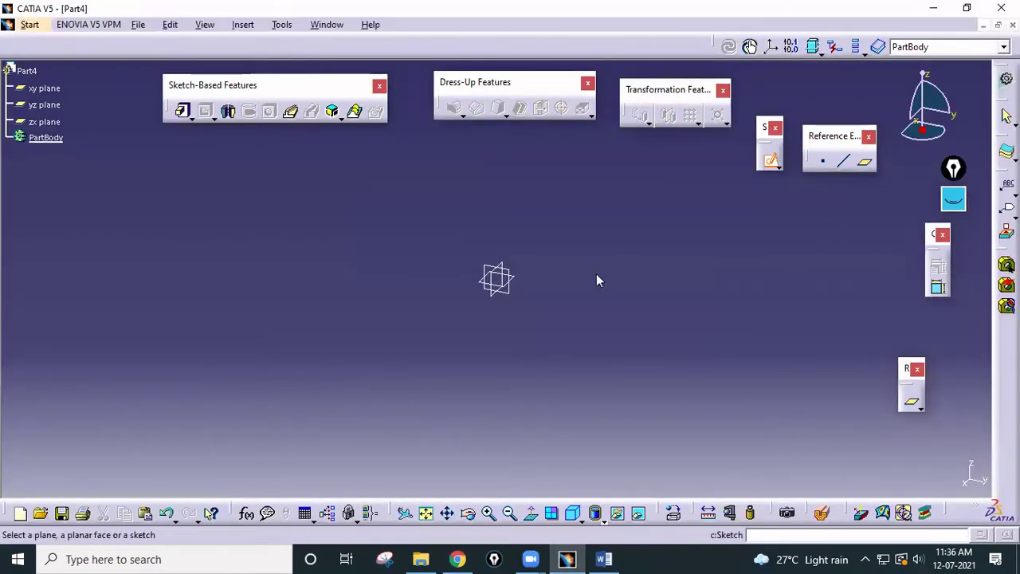
{"action": "left_click", "coordinate": [512, 295]}
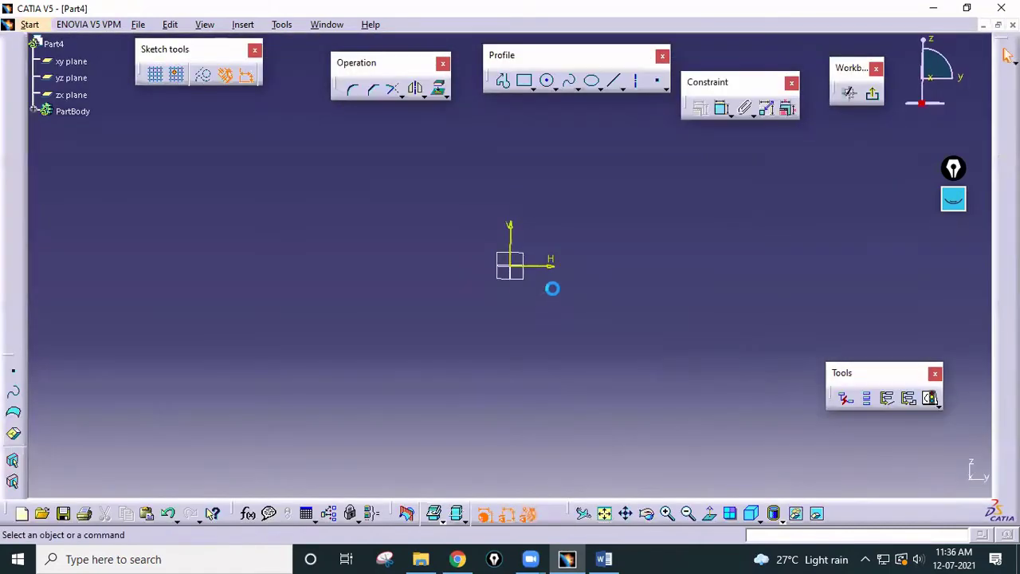
{"action": "left_click", "coordinate": [502, 80]}
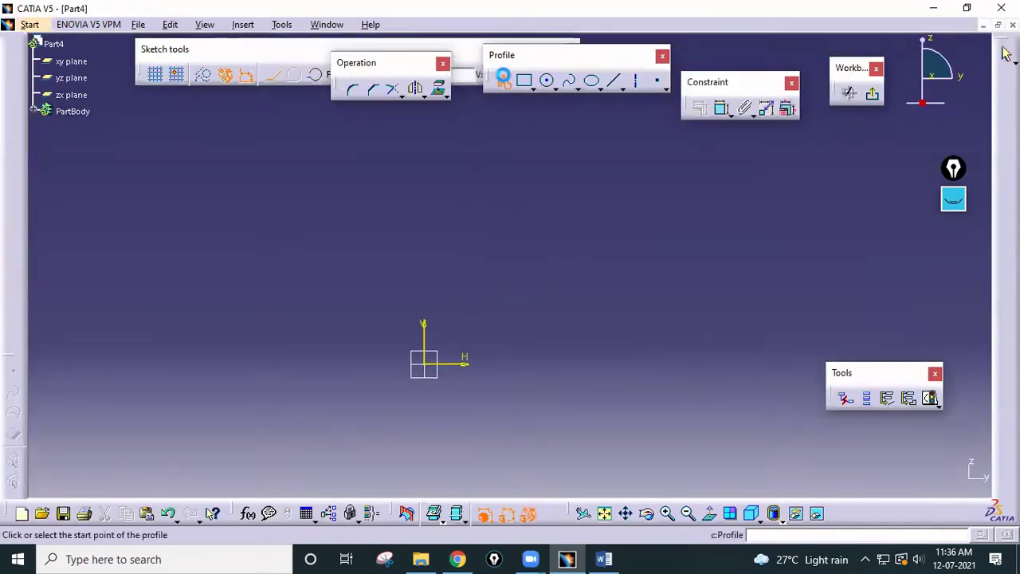
{"action": "left_click", "coordinate": [430, 366]}
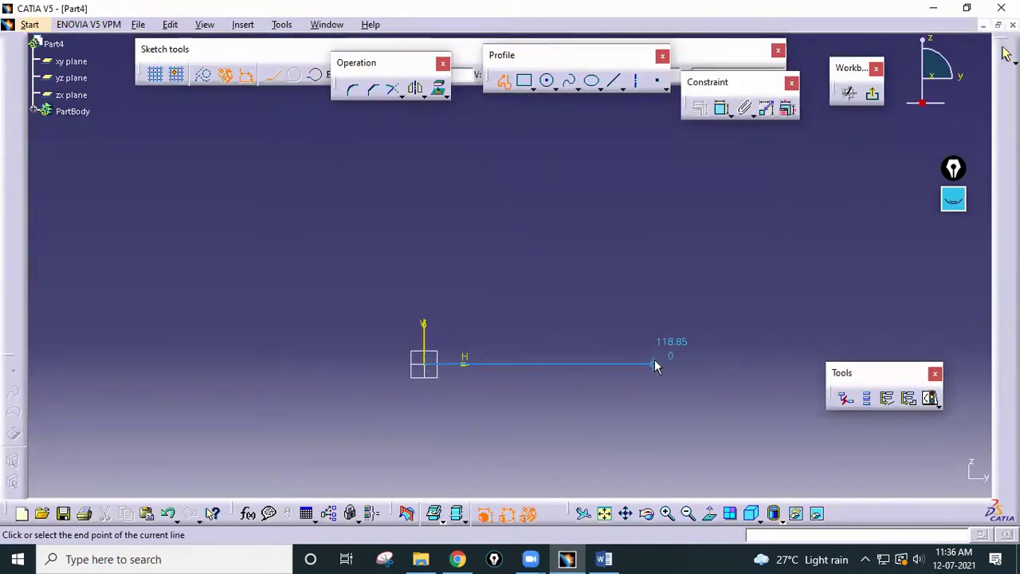
{"action": "left_click", "coordinate": [653, 362]}
{"action": "left_click", "coordinate": [653, 307]}
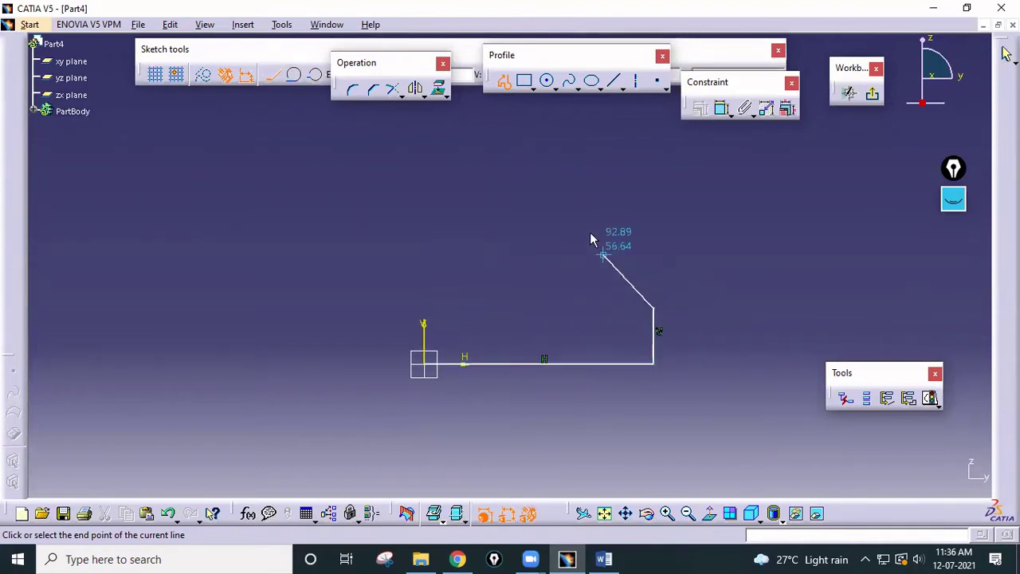
{"action": "left_click", "coordinate": [587, 186]}
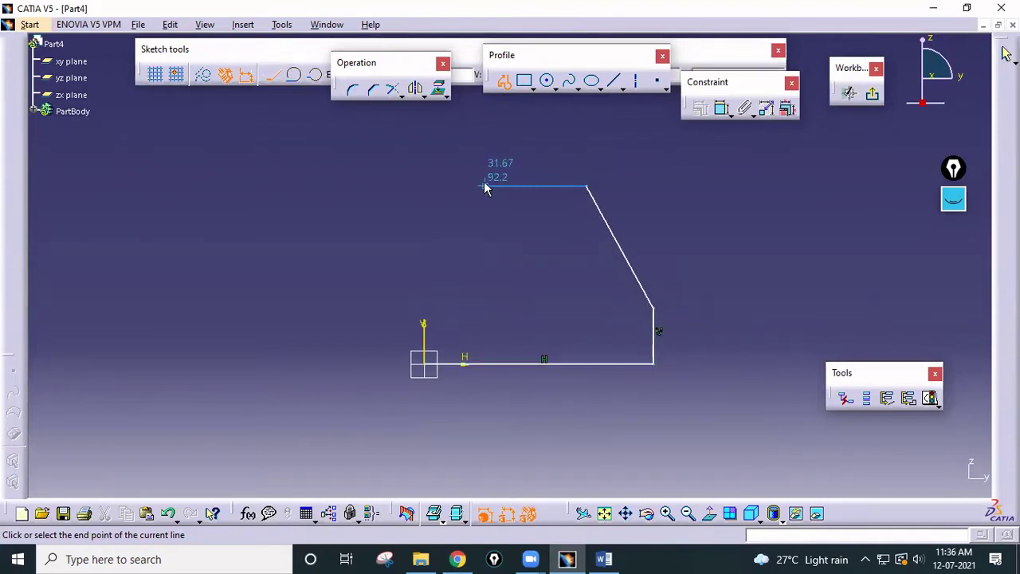
{"action": "left_click", "coordinate": [486, 186]}
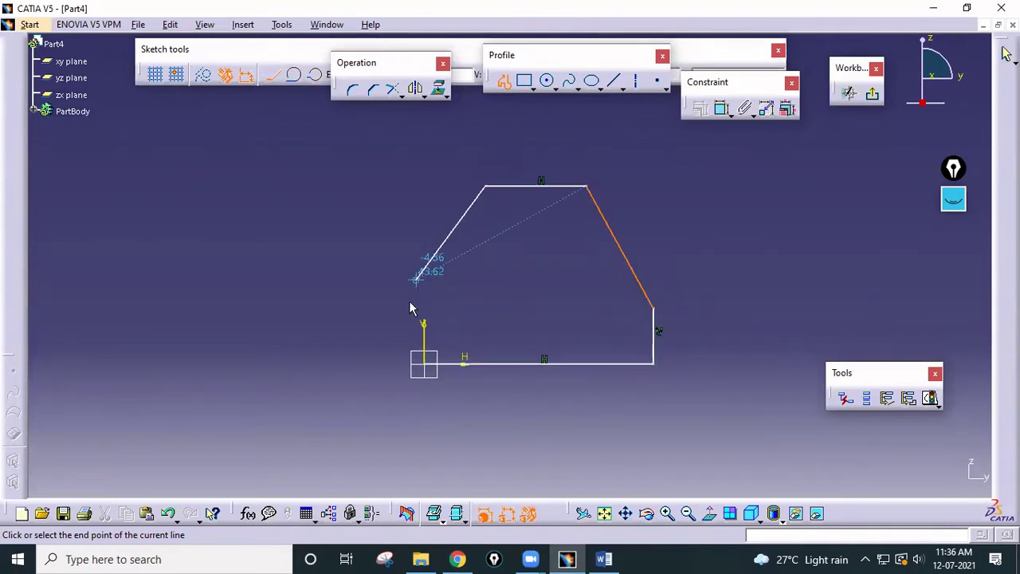
{"action": "left_click", "coordinate": [425, 362]}
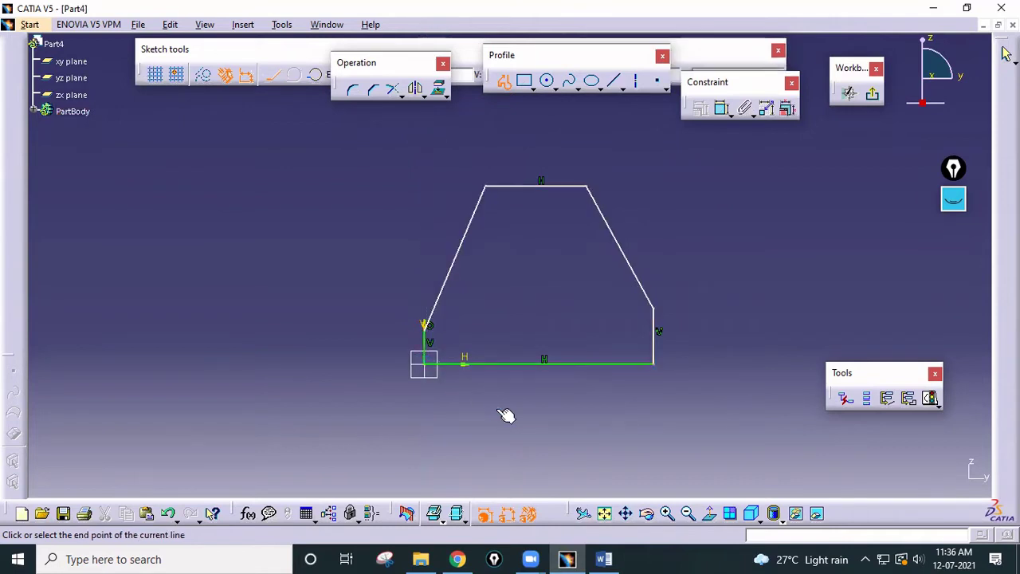
Step: Check the block's dimensions in the Word drawing and constrain the profile's top edge to a length of 20 mm
{"action": "left_click", "coordinate": [603, 559]}
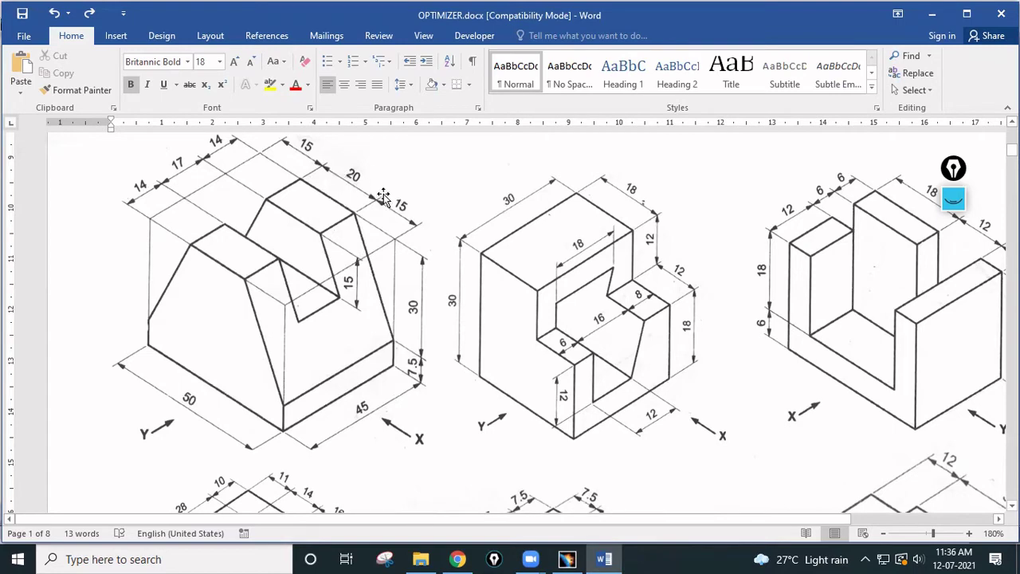
{"action": "left_click_drag", "start_coordinate": [541, 518], "coordinate": [614, 541]}
{"action": "left_click", "coordinate": [577, 558]}
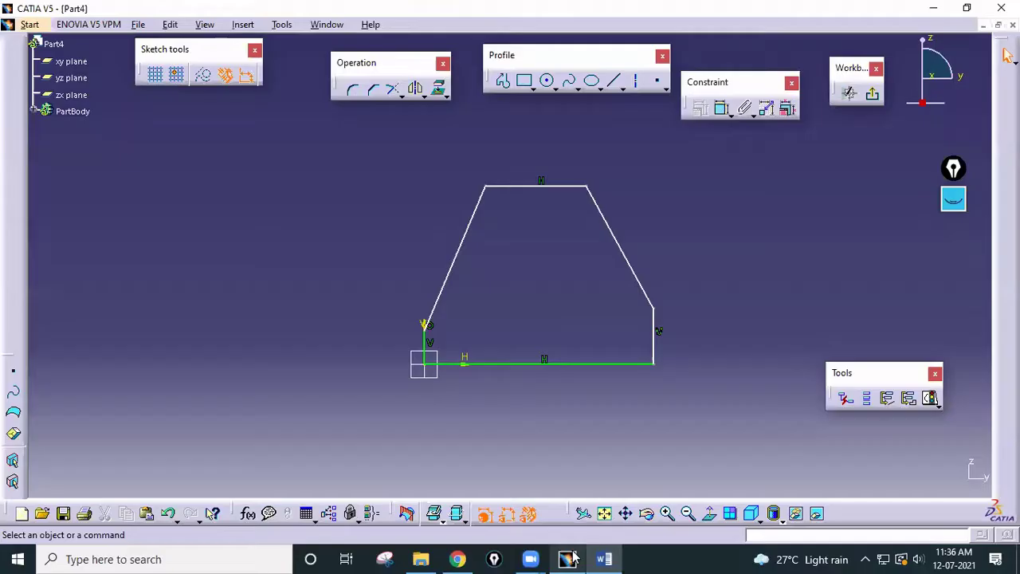
{"action": "left_click", "coordinate": [722, 109]}
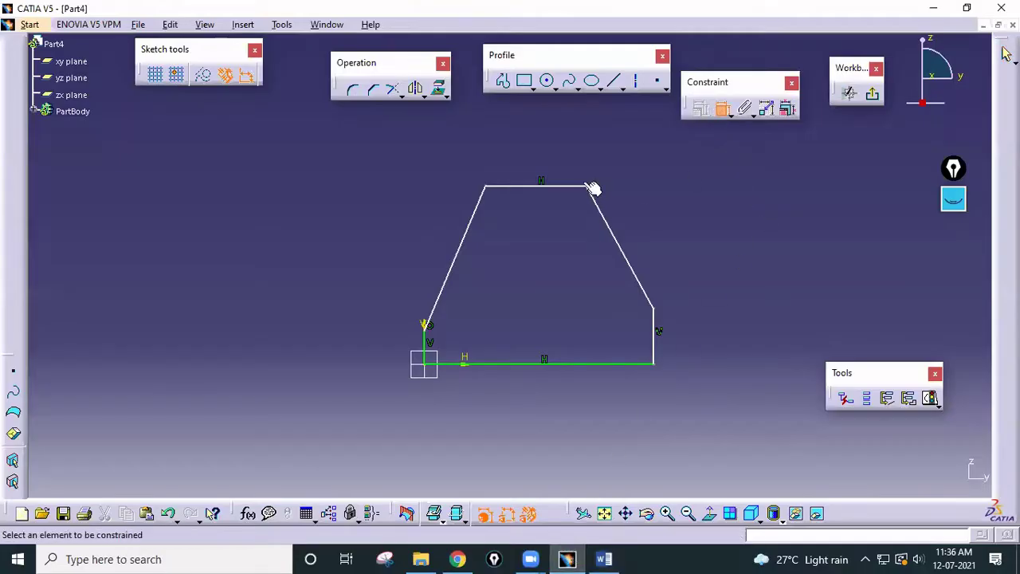
{"action": "left_click", "coordinate": [536, 187]}
{"action": "left_click", "coordinate": [531, 146]}
{"action": "double_click", "coordinate": [534, 148]}
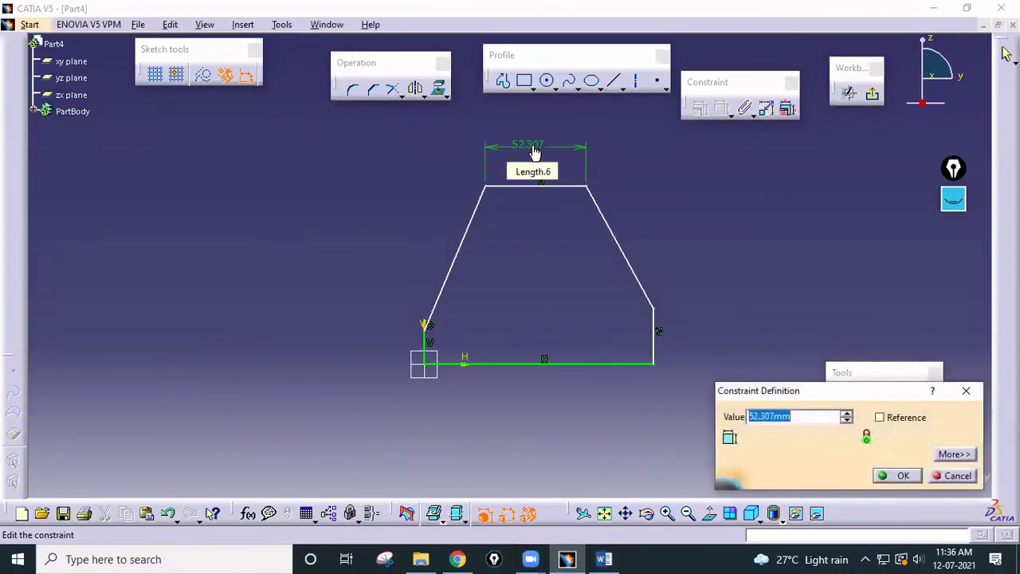
{"action": "type", "text": "20"}
{"action": "key", "text": "Return"}
Step: Constrain the profile's bottom edge to a length of 50 mm
{"action": "left_click", "coordinate": [553, 364]}
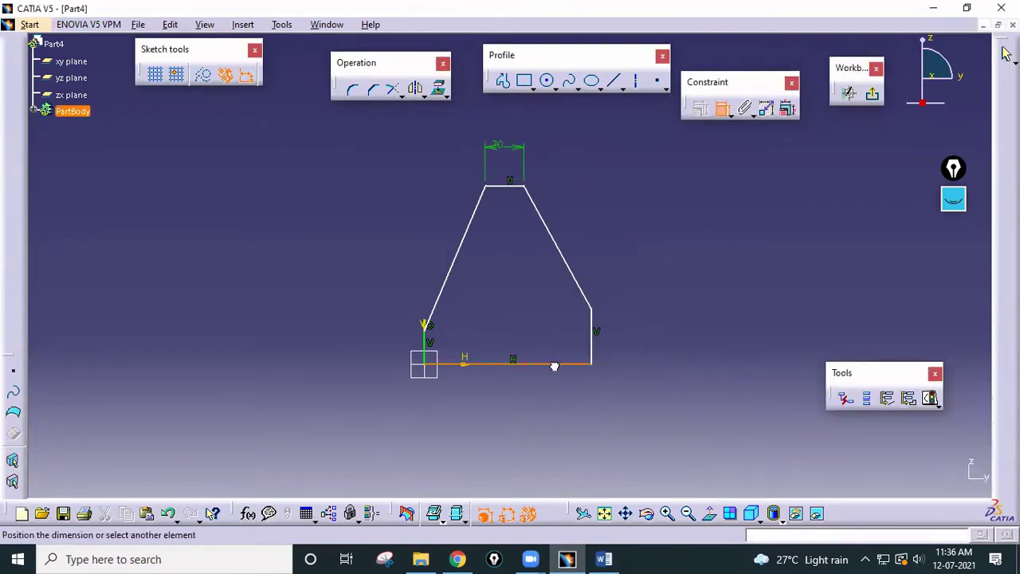
{"action": "left_click", "coordinate": [519, 421]}
{"action": "double_click", "coordinate": [519, 421]}
{"action": "type", "text": "50"}
{"action": "key", "text": "Return"}
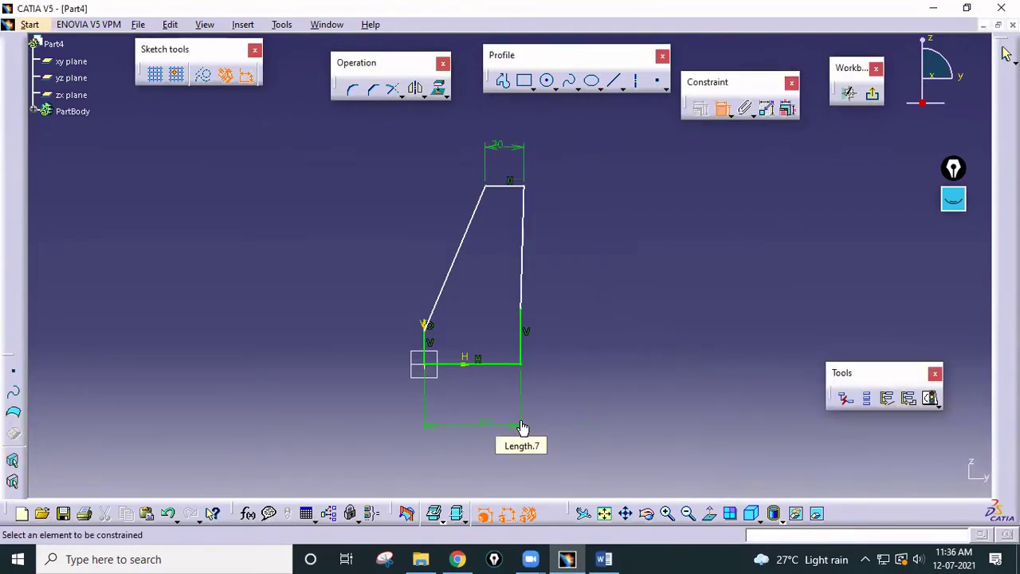
Step: Dimension the horizontal offset between the right vertical edge and the profile's top-right corner as 15 mm
{"action": "left_click", "coordinate": [522, 354]}
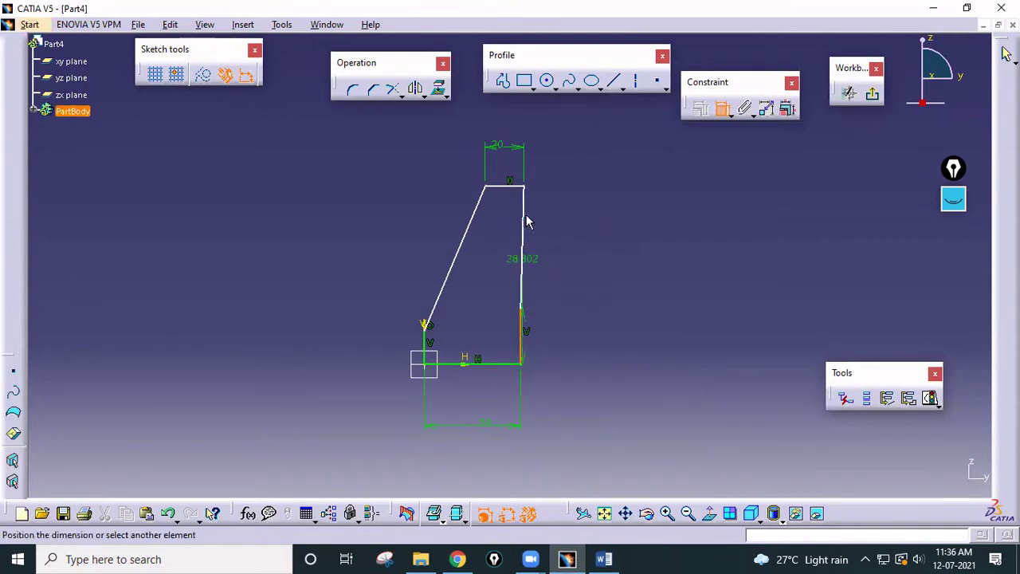
{"action": "left_click", "coordinate": [533, 190]}
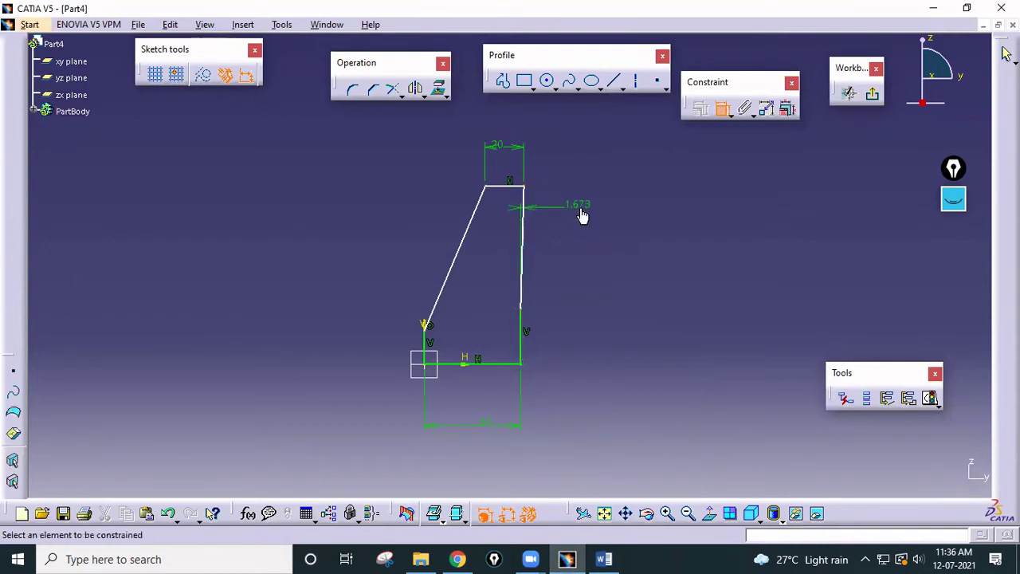
{"action": "double_click", "coordinate": [579, 205]}
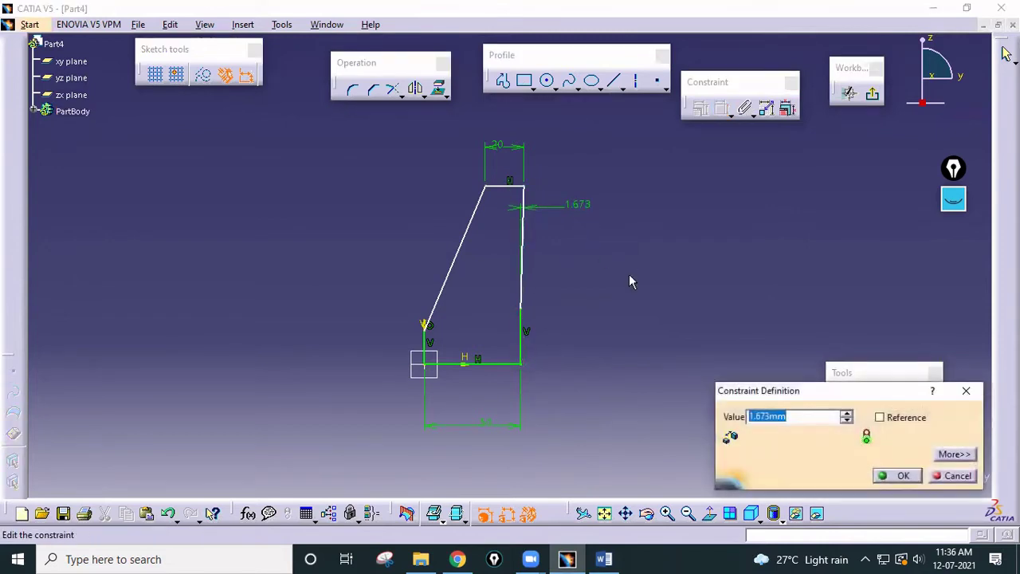
{"action": "key", "text": "Return"}
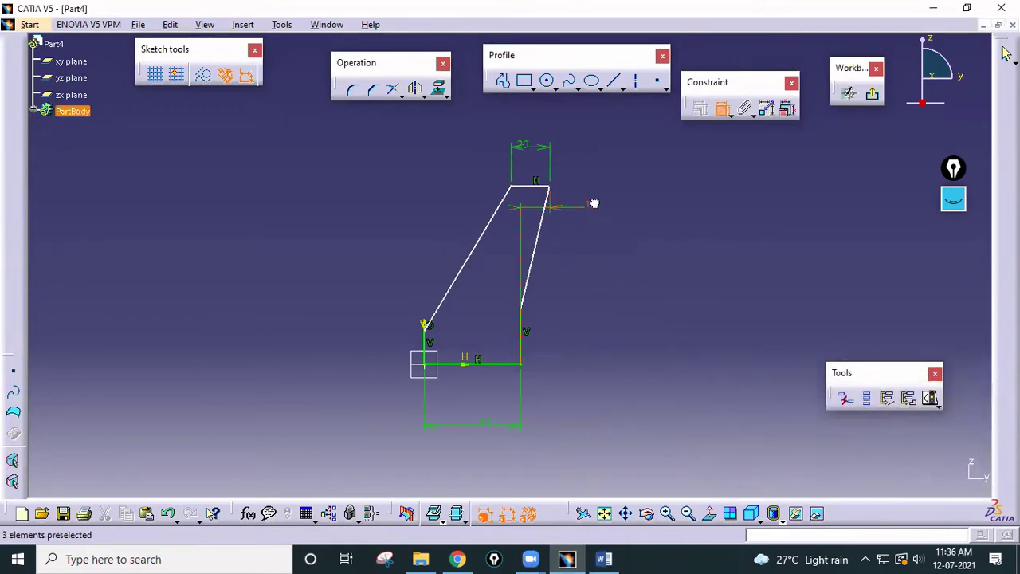
Step: Try to set the horizontal offset between the right vertical edge and the top-right corner to -15 mm
{"action": "double_click", "coordinate": [591, 204]}
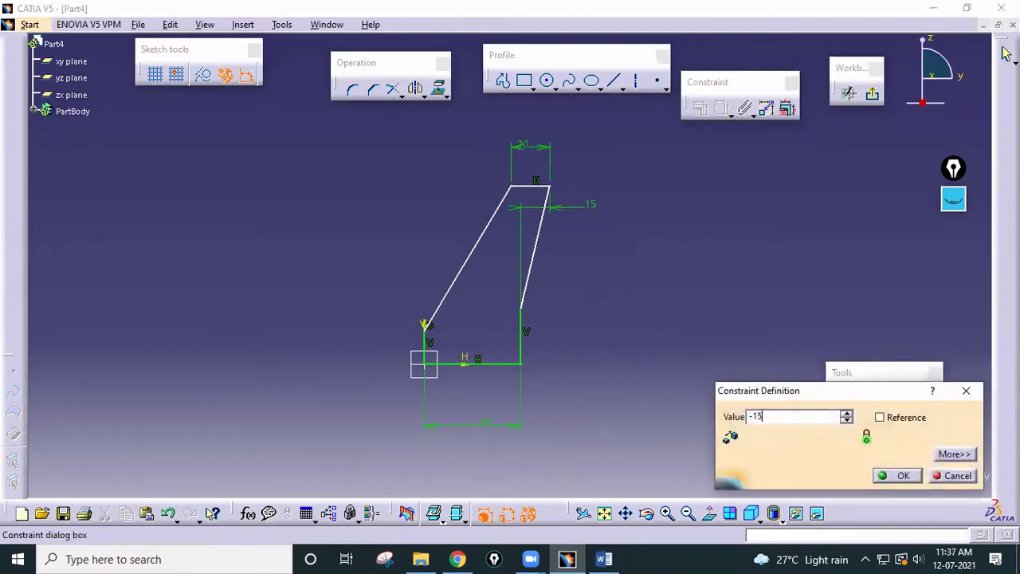
{"action": "key", "text": "Return"}
{"action": "left_click", "coordinate": [615, 311]}
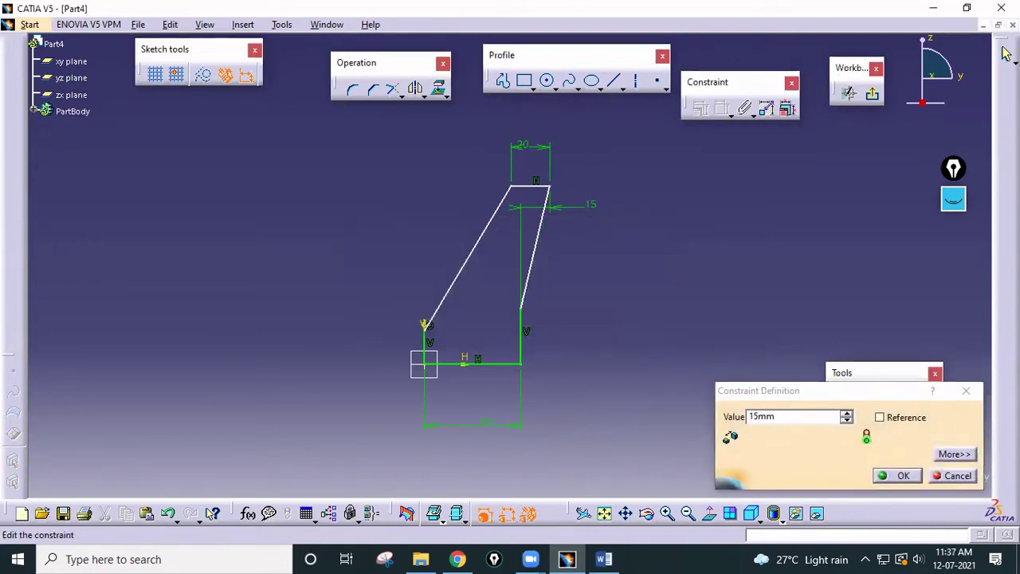
{"action": "left_click", "coordinate": [971, 387]}
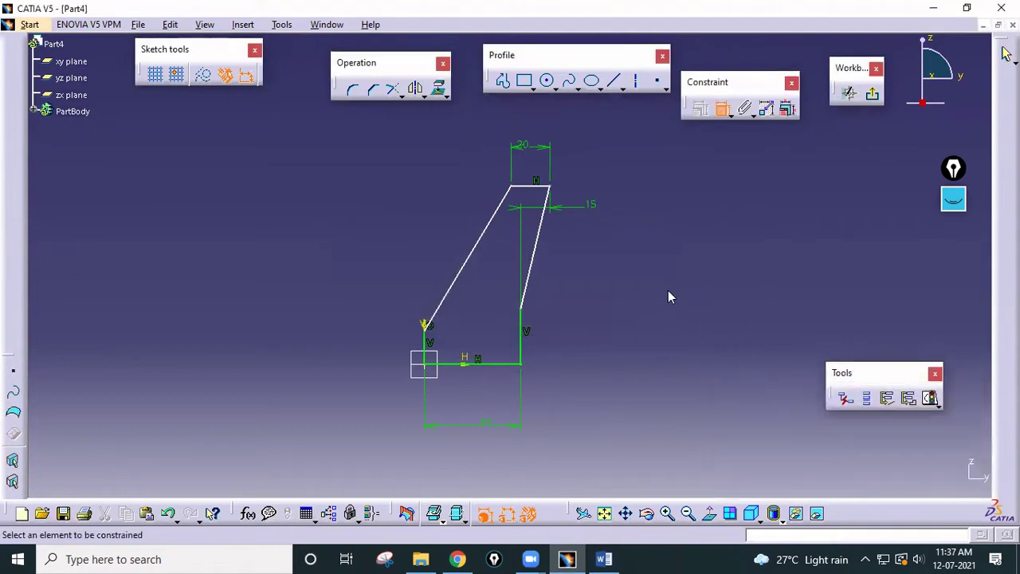
Step: Delete the 15 mm horizontal offset dimension between the right vertical edge and the top-right corner
{"action": "key", "text": "Escape"}
{"action": "left_click", "coordinate": [589, 214]}
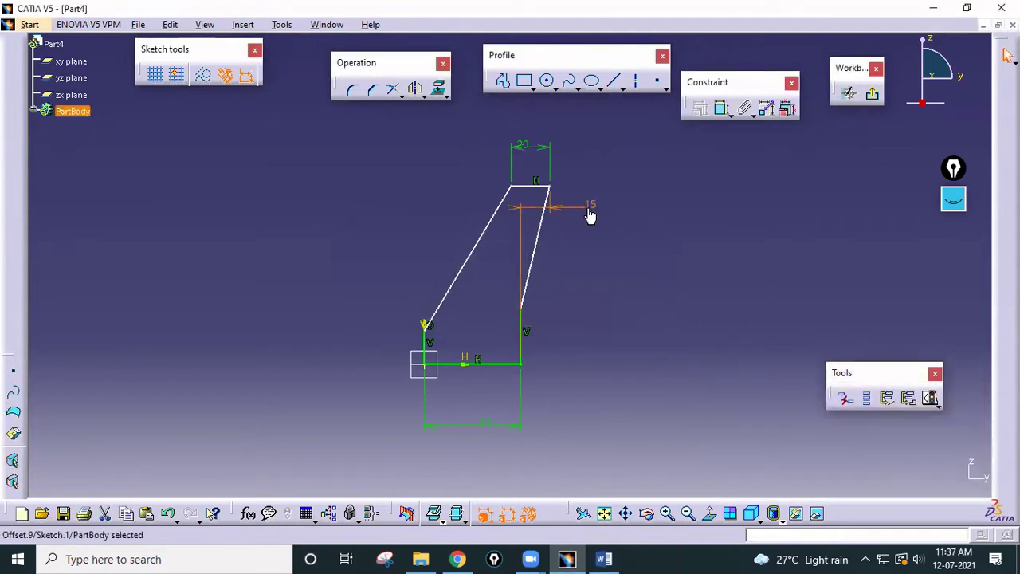
{"action": "key", "text": "Delete"}
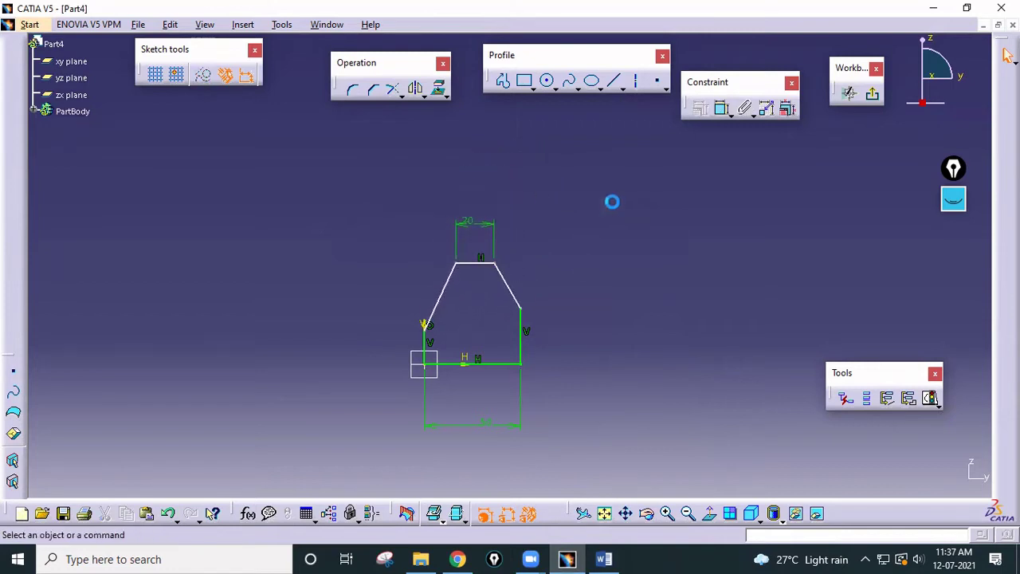
Step: Dimension the horizontal offset from the profile's top-right corner inward of the right vertical edge as 15 mm
{"action": "left_click", "coordinate": [721, 108]}
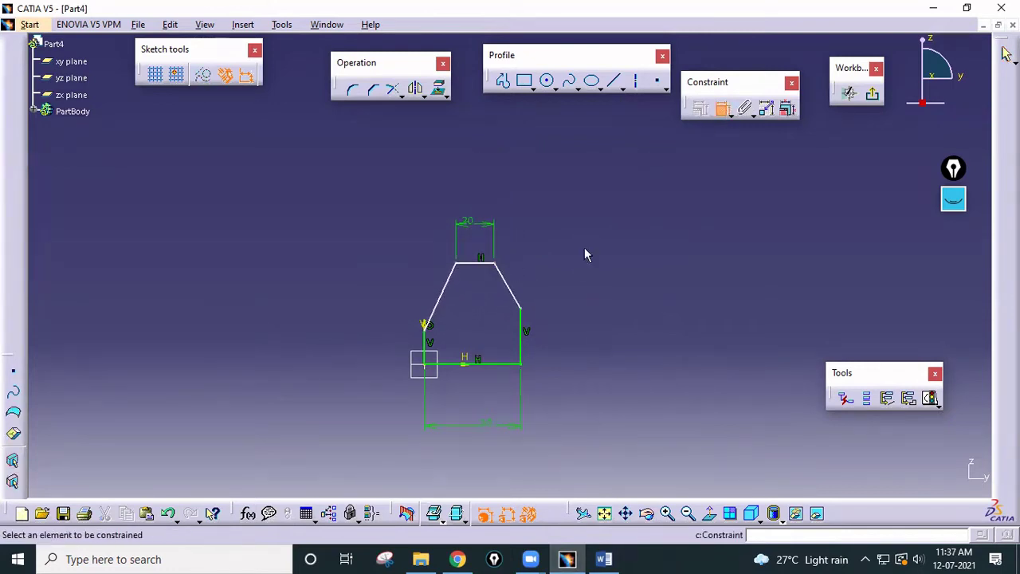
{"action": "left_click", "coordinate": [495, 264]}
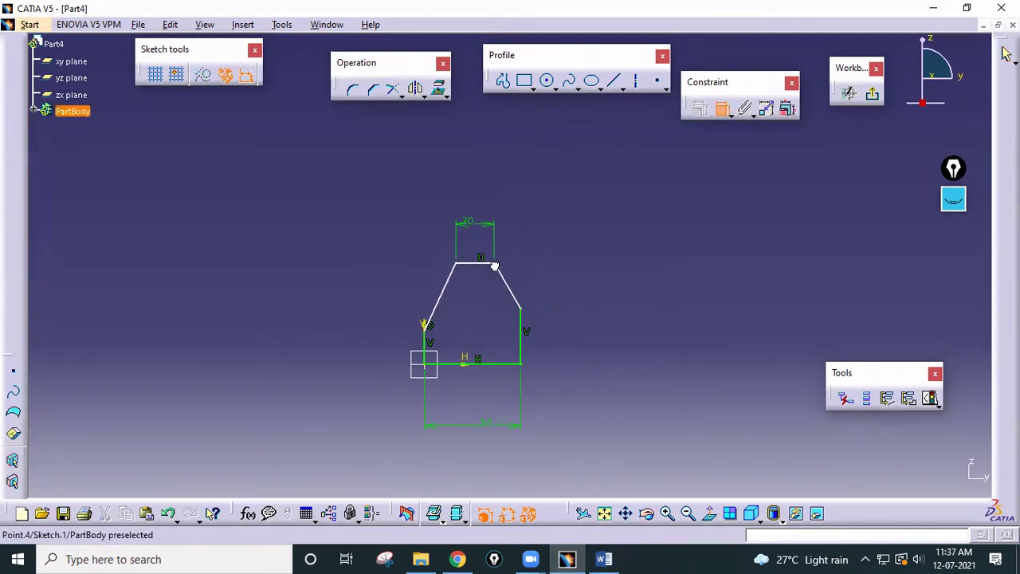
{"action": "left_click", "coordinate": [519, 333]}
{"action": "left_click", "coordinate": [550, 235]}
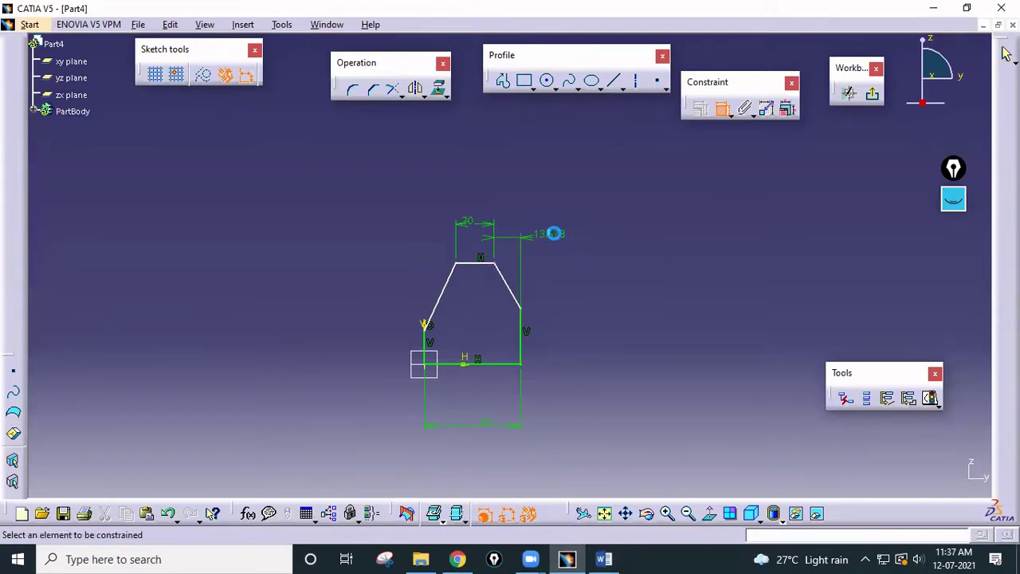
{"action": "double_click", "coordinate": [553, 236]}
{"action": "key", "text": "Return"}
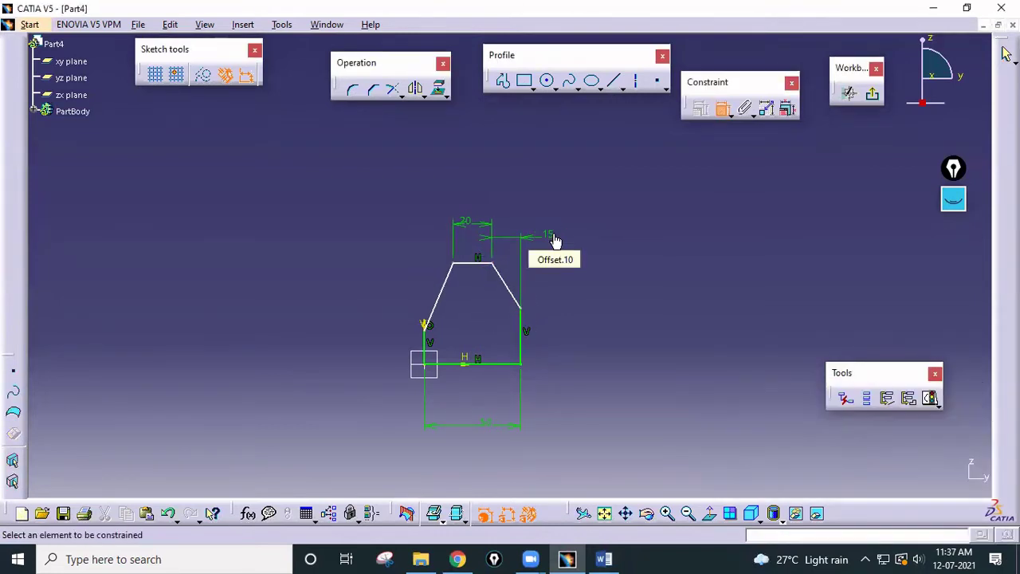
Step: Constrain the profile's short right vertical edge to a length of 7.5 mm
{"action": "left_click", "coordinate": [520, 351]}
{"action": "left_click", "coordinate": [586, 360]}
{"action": "double_click", "coordinate": [586, 358]}
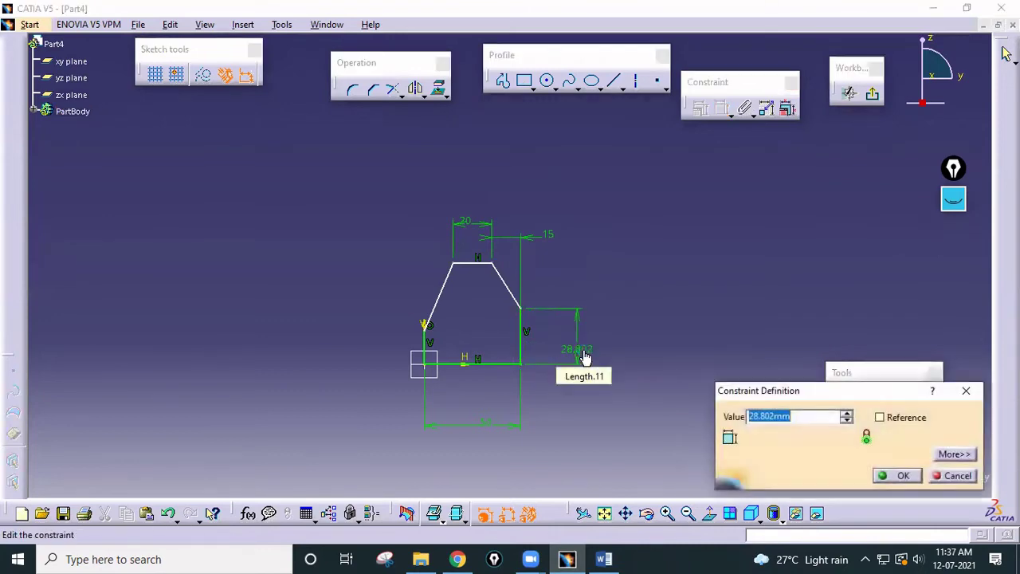
{"action": "type", "text": "7.5"}
{"action": "key", "text": "Return"}
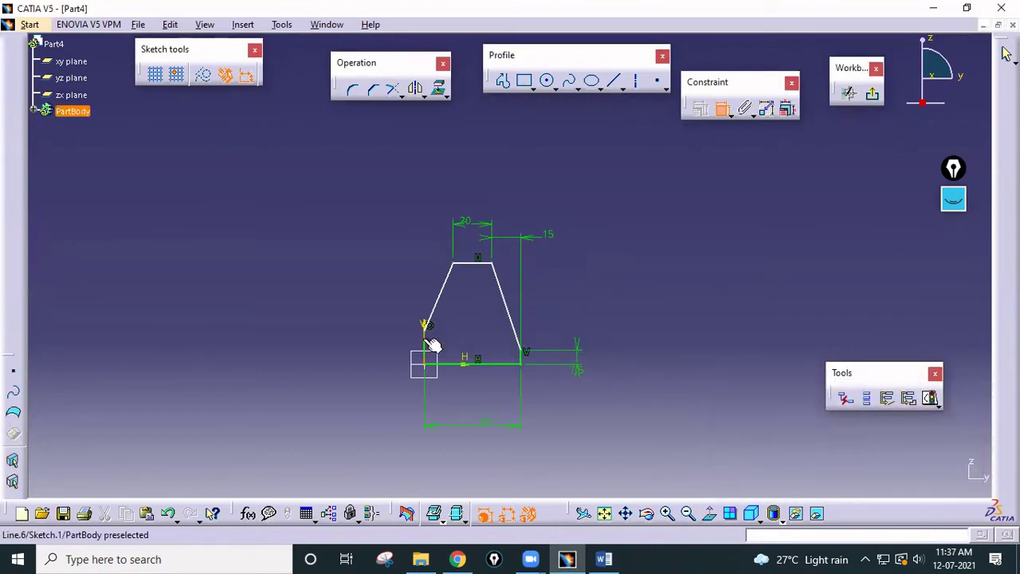
Step: Constrain the profile's short left vertical edge to a length of 7.5 mm
{"action": "left_click", "coordinate": [427, 327]}
{"action": "left_click", "coordinate": [324, 363]}
{"action": "double_click", "coordinate": [324, 363]}
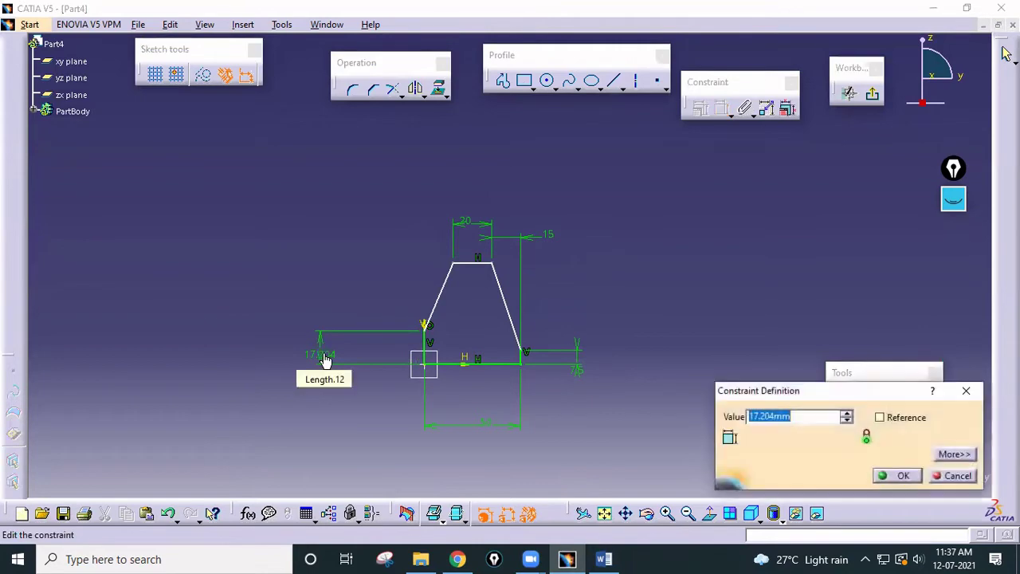
{"action": "key", "text": "Return"}
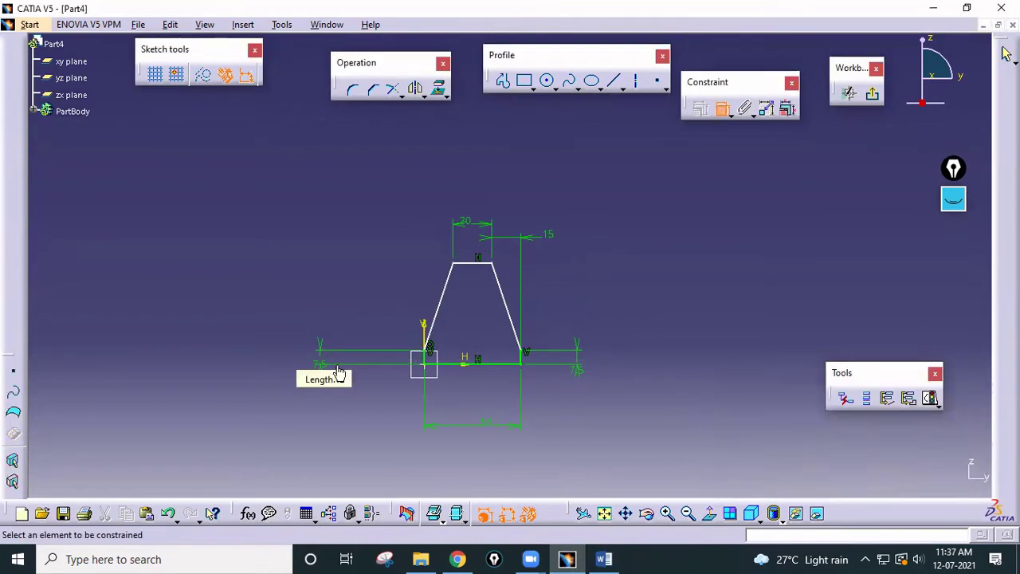
Step: Check the block's height in the Word drawing and dimension the distance between the profile's bottom and top edges as 37.5 mm
{"action": "left_click", "coordinate": [603, 558]}
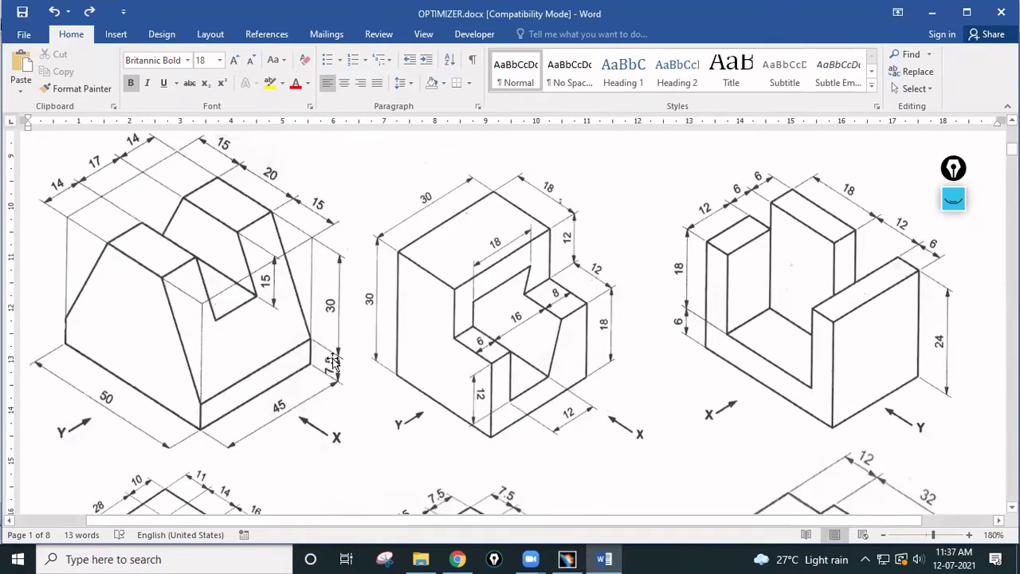
{"action": "left_click", "coordinate": [566, 559]}
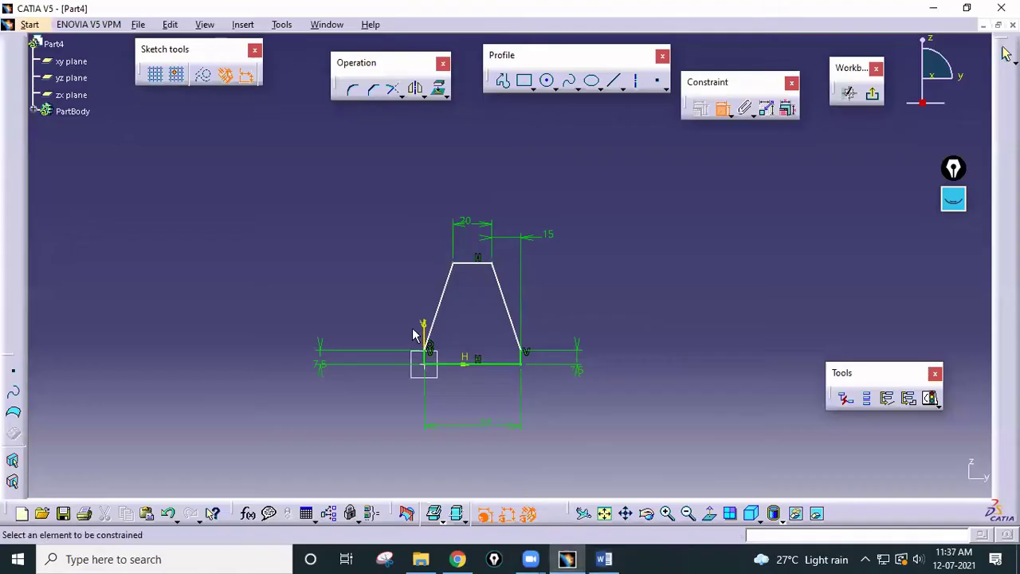
{"action": "left_click", "coordinate": [471, 364]}
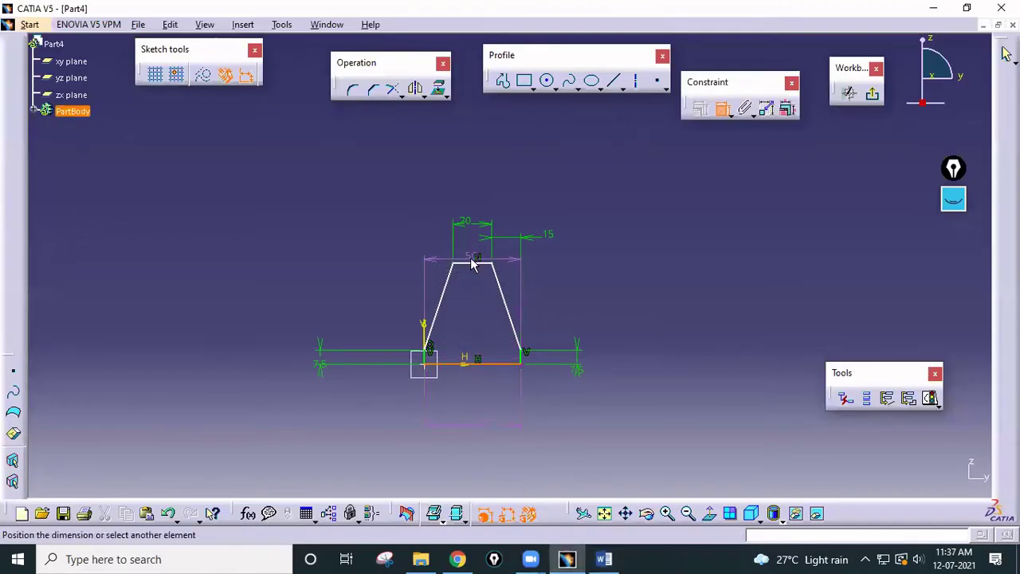
{"action": "left_click", "coordinate": [478, 266]}
{"action": "double_click", "coordinate": [251, 326]}
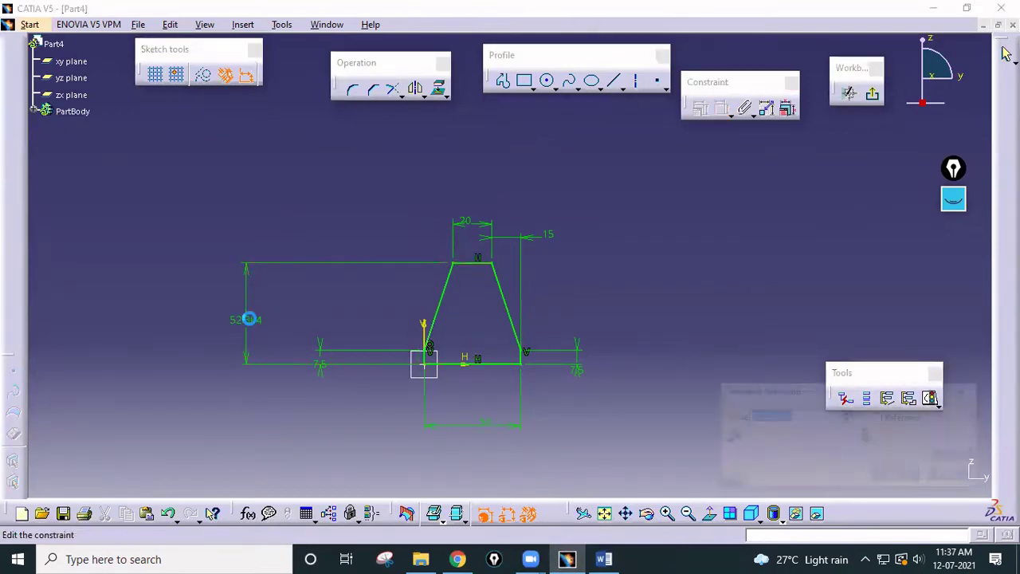
{"action": "type", "text": "37.5"}
{"action": "key", "text": "Return"}
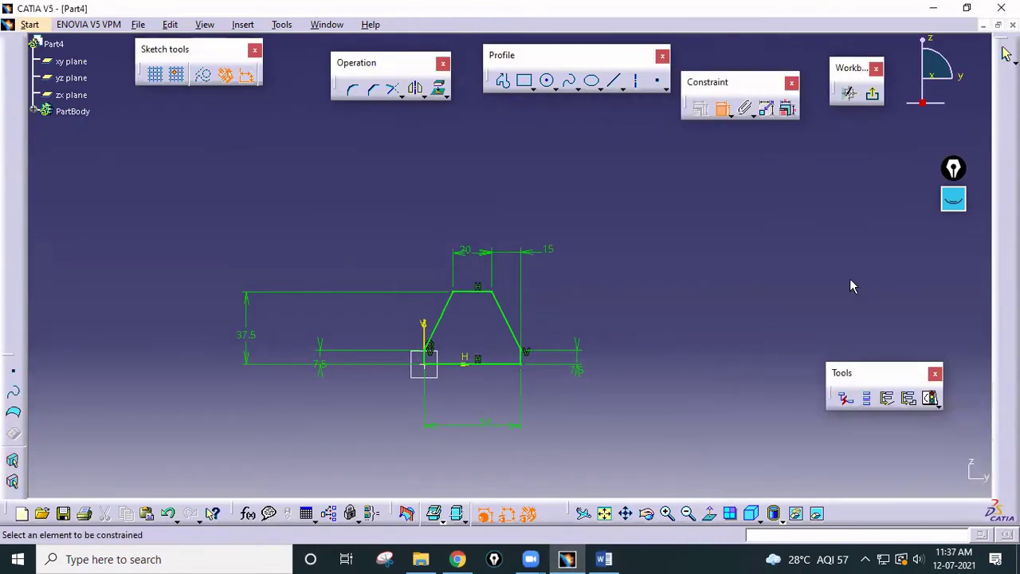
Step: Exit the sketch, check the block's depth in the Word drawing and pad the profile to a length of 45 mm
{"action": "left_click", "coordinate": [872, 93]}
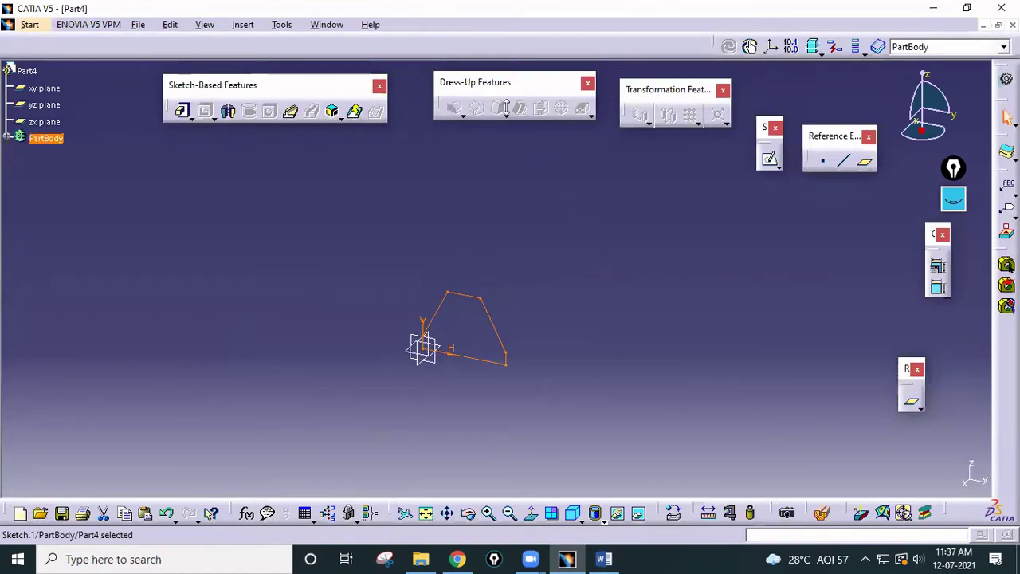
{"action": "left_click", "coordinate": [182, 110]}
{"action": "left_click", "coordinate": [604, 558]}
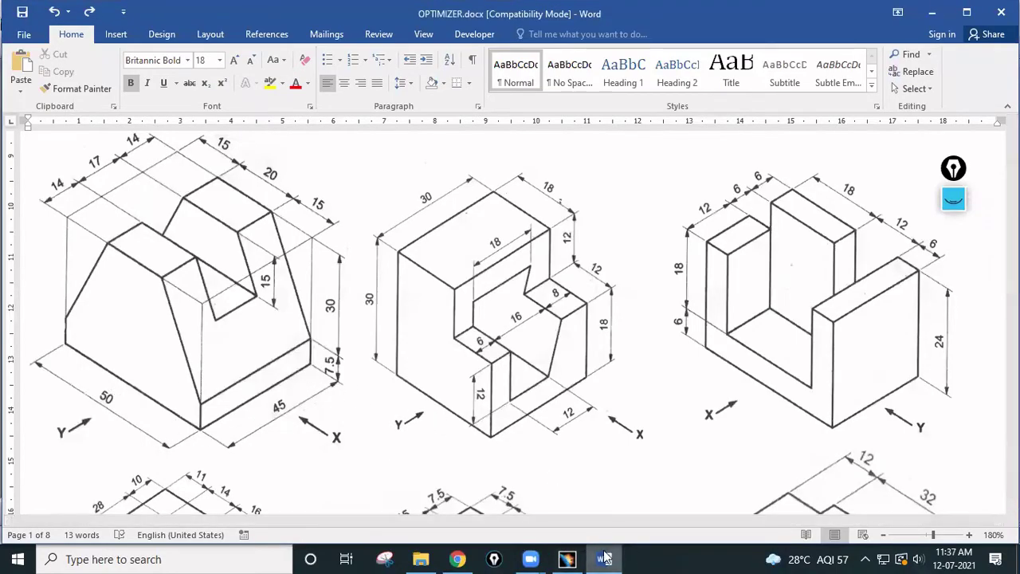
{"action": "left_click", "coordinate": [566, 559]}
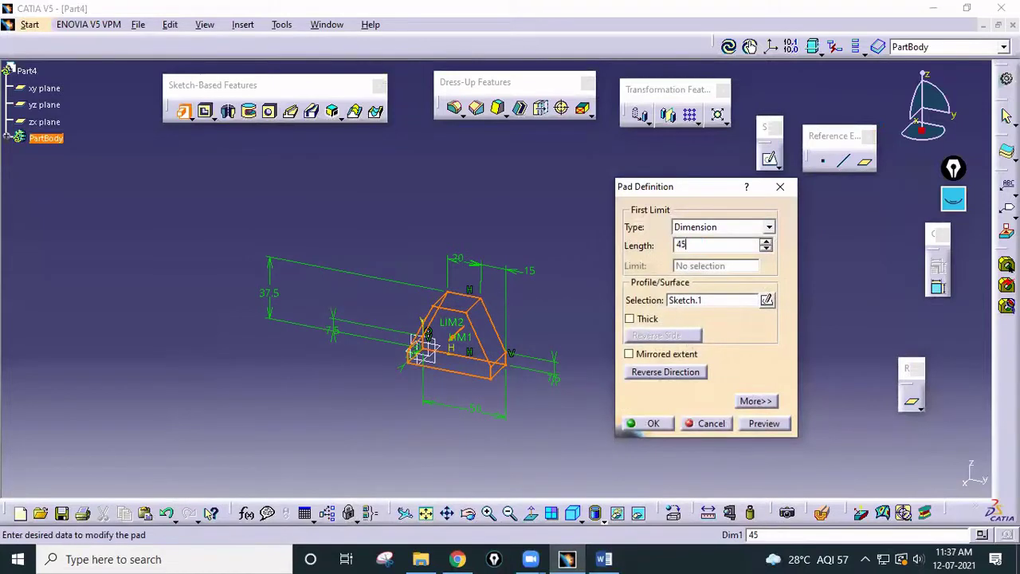
{"action": "left_click", "coordinate": [658, 423]}
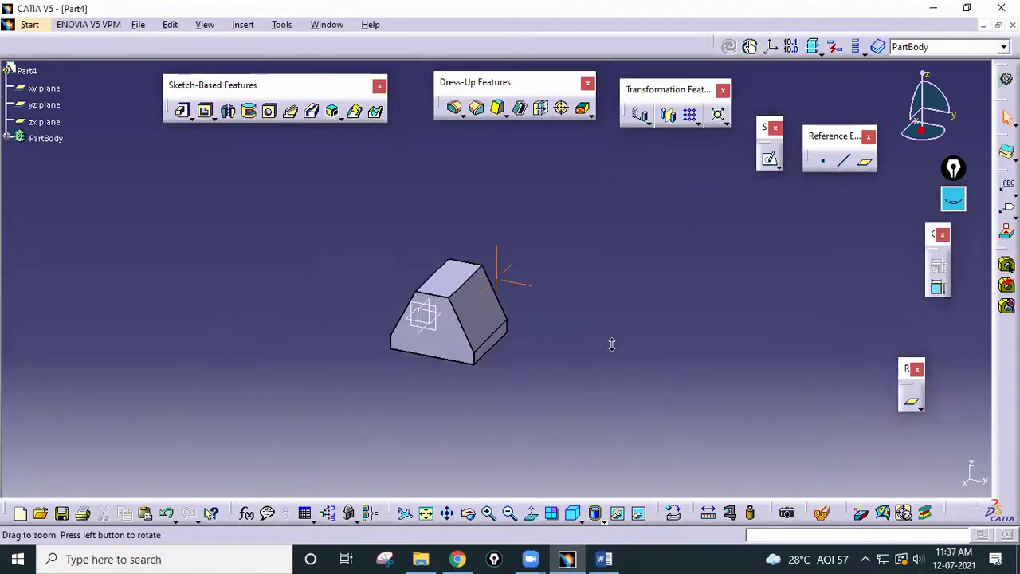
Step: Check the slot in the Word drawing and sketch a rectangle about 18 mm wide across the block's top edge on the low vertical side face
{"action": "middle_click_drag", "start_coordinate": [617, 351], "coordinate": [598, 317]}
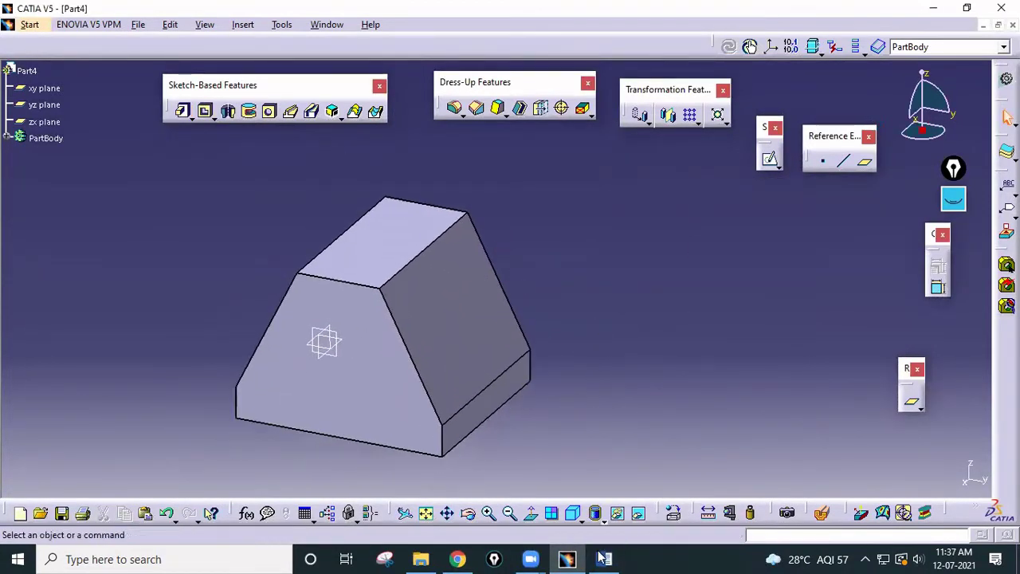
{"action": "left_click", "coordinate": [603, 557]}
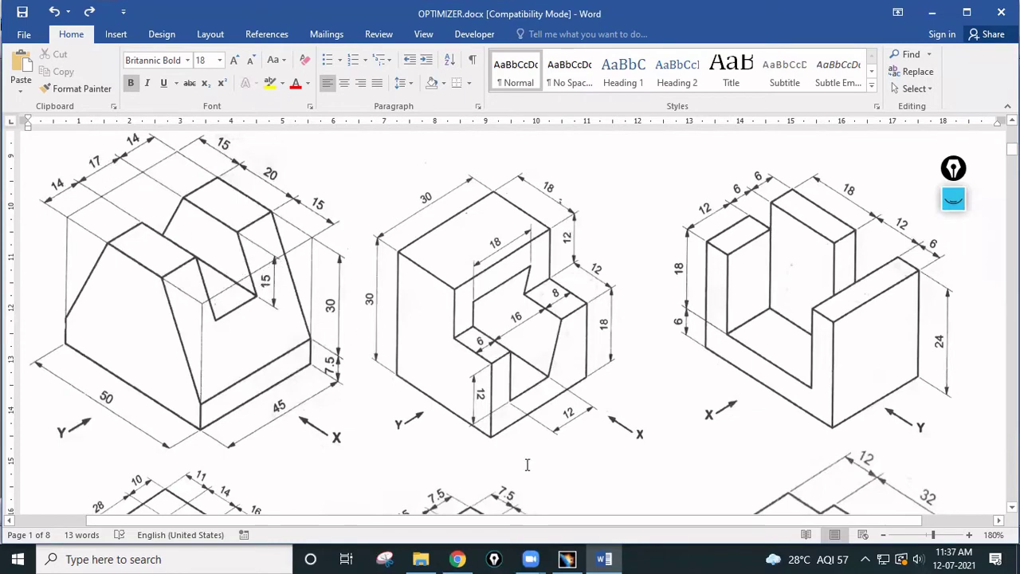
{"action": "left_click", "coordinate": [566, 559]}
{"action": "left_click", "coordinate": [769, 159]}
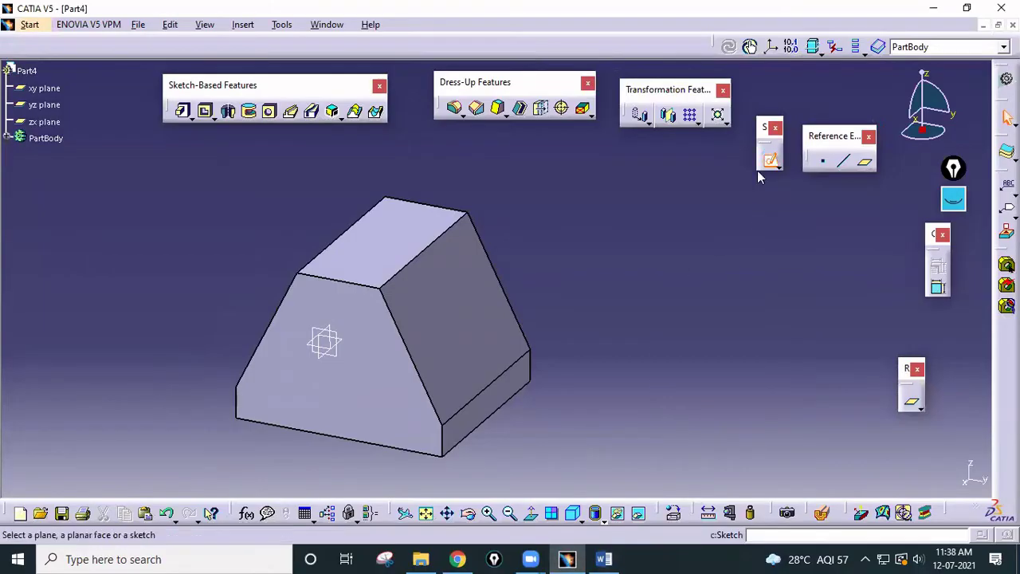
{"action": "left_click", "coordinate": [483, 398]}
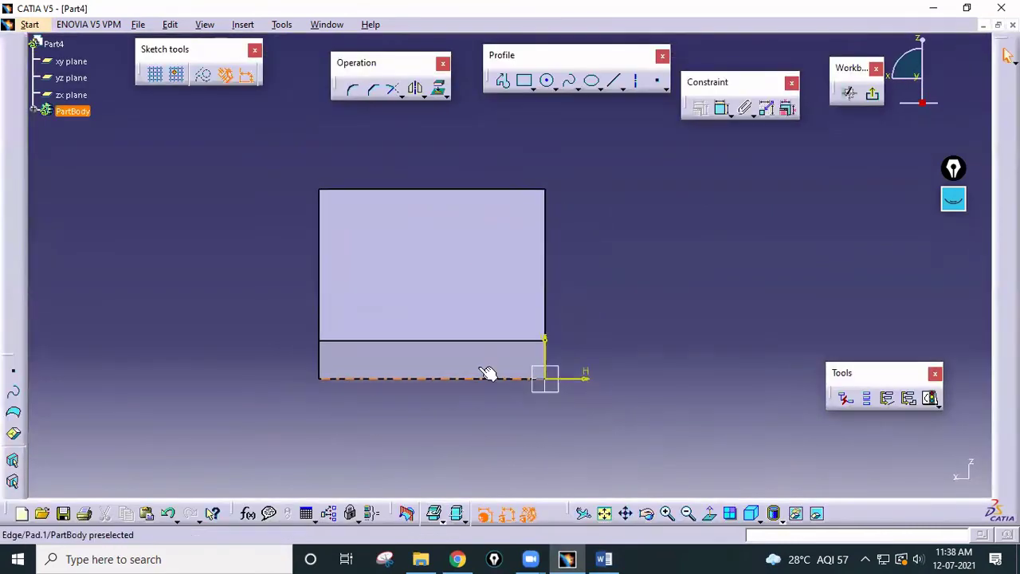
{"action": "left_click", "coordinate": [524, 81]}
{"action": "left_click", "coordinate": [388, 156]}
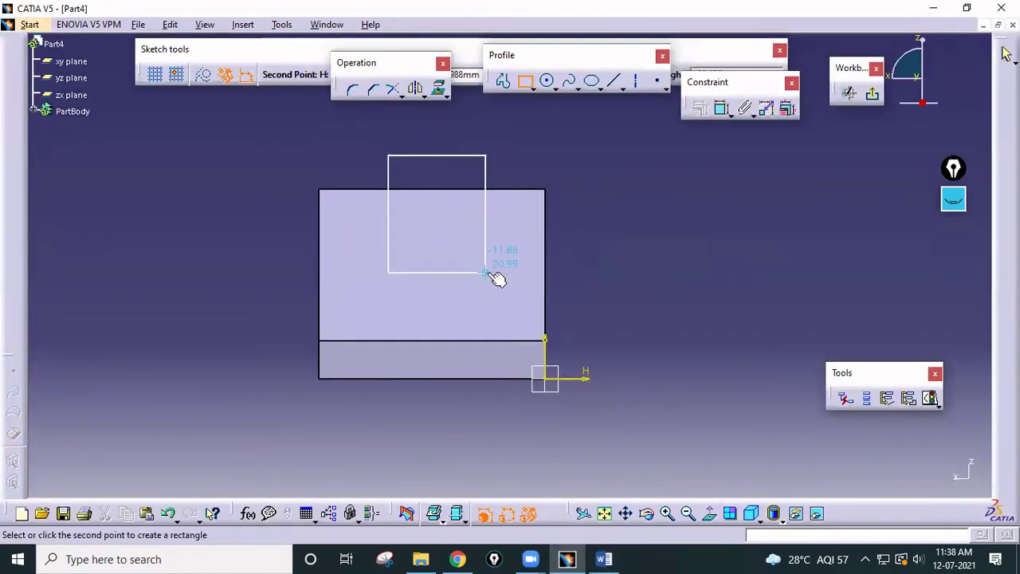
{"action": "left_click", "coordinate": [478, 271]}
Step: Constrain the rectangle's top edge to a length of 17 mm
{"action": "left_click", "coordinate": [721, 111]}
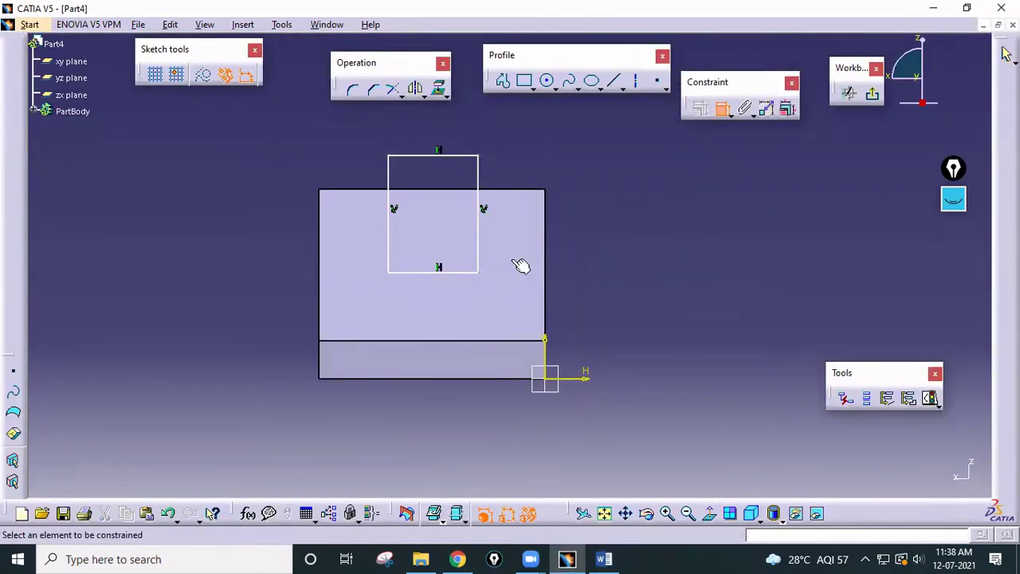
{"action": "left_click", "coordinate": [431, 157]}
{"action": "left_click", "coordinate": [438, 121]}
{"action": "double_click", "coordinate": [441, 124]}
{"action": "type", "text": "17"}
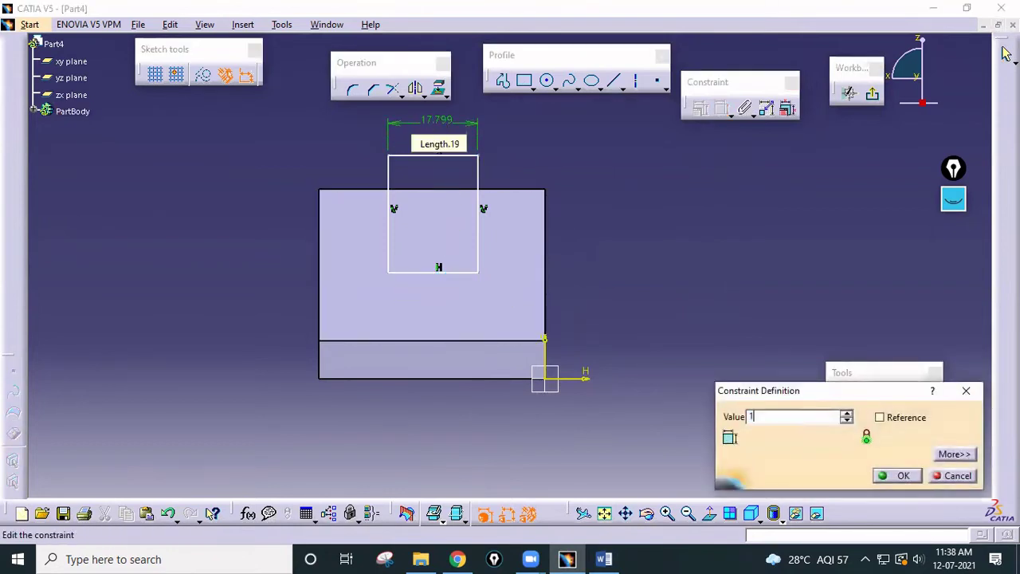
{"action": "key", "text": "Return"}
Step: Dimension the distance from the block's top edge to the rectangle's bottom edge as 15 mm
{"action": "left_click", "coordinate": [512, 190]}
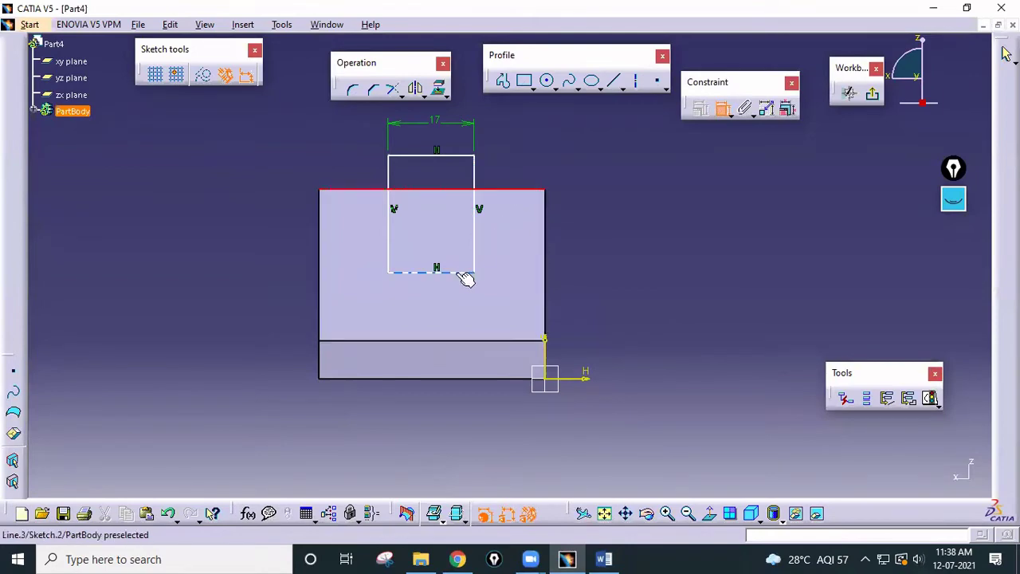
{"action": "left_click", "coordinate": [462, 272]}
{"action": "left_click", "coordinate": [640, 264]}
{"action": "double_click", "coordinate": [643, 261]}
{"action": "type", "text": "15"}
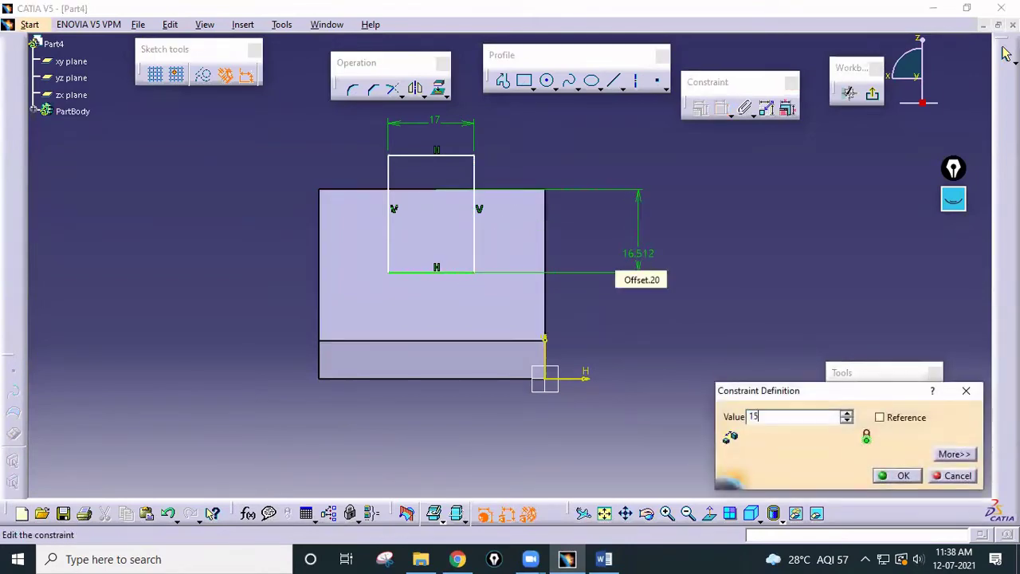
{"action": "key", "text": "Return"}
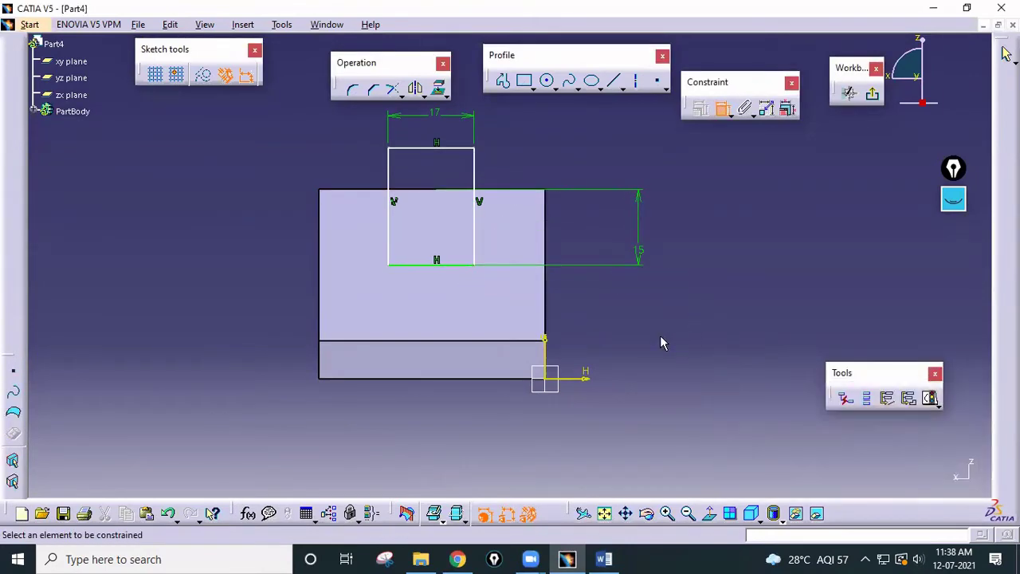
Step: Dimension the distance from the block's right edge to the rectangle's right side as 14 mm, checking the Word drawing for the value
{"action": "left_click", "coordinate": [545, 256]}
{"action": "left_click", "coordinate": [475, 228]}
{"action": "left_click", "coordinate": [537, 163]}
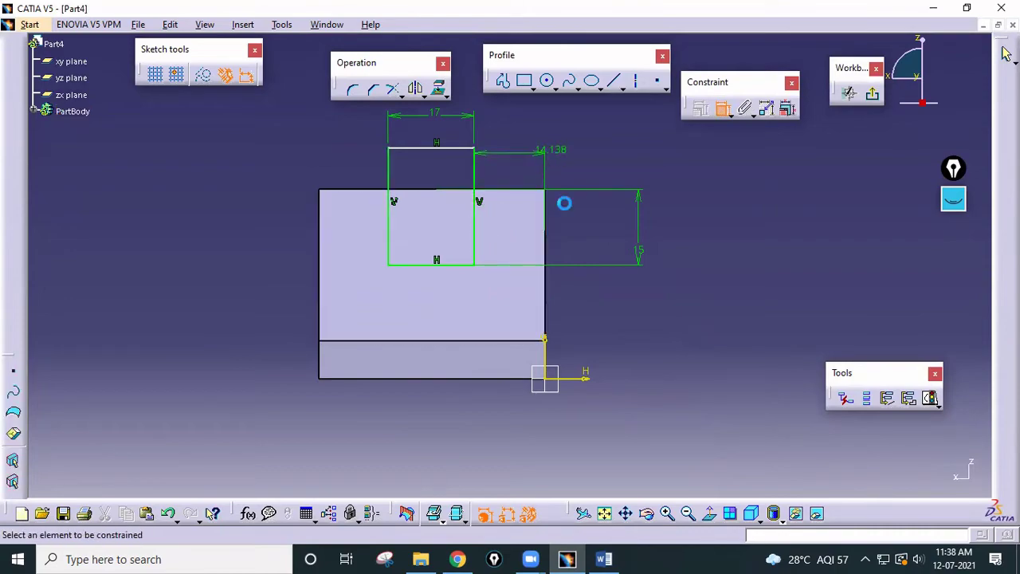
{"action": "left_click", "coordinate": [605, 558]}
{"action": "left_click", "coordinate": [605, 558]}
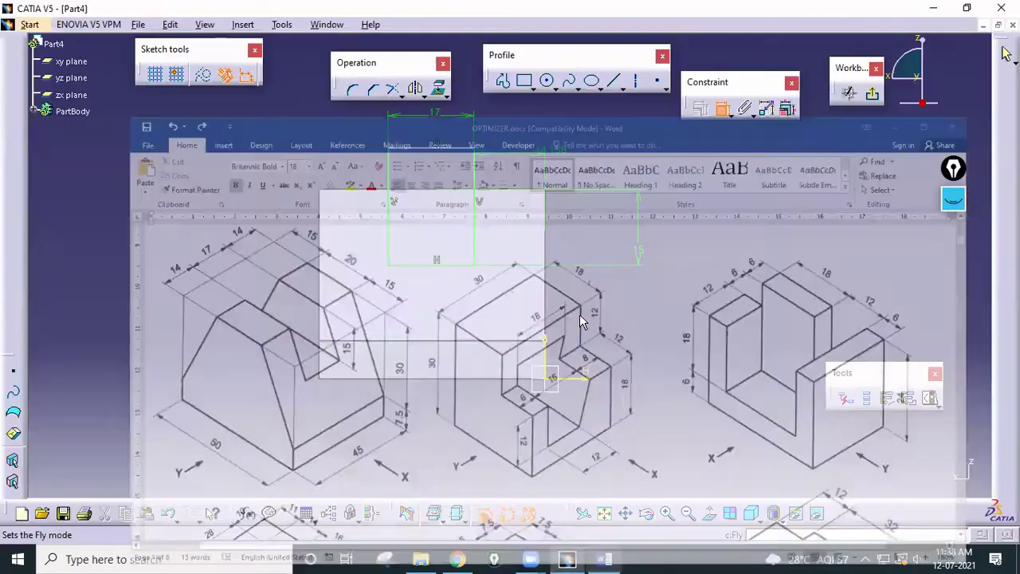
{"action": "double_click", "coordinate": [552, 149]}
{"action": "type", "text": "14.138mm"}
{"action": "key", "text": "Return"}
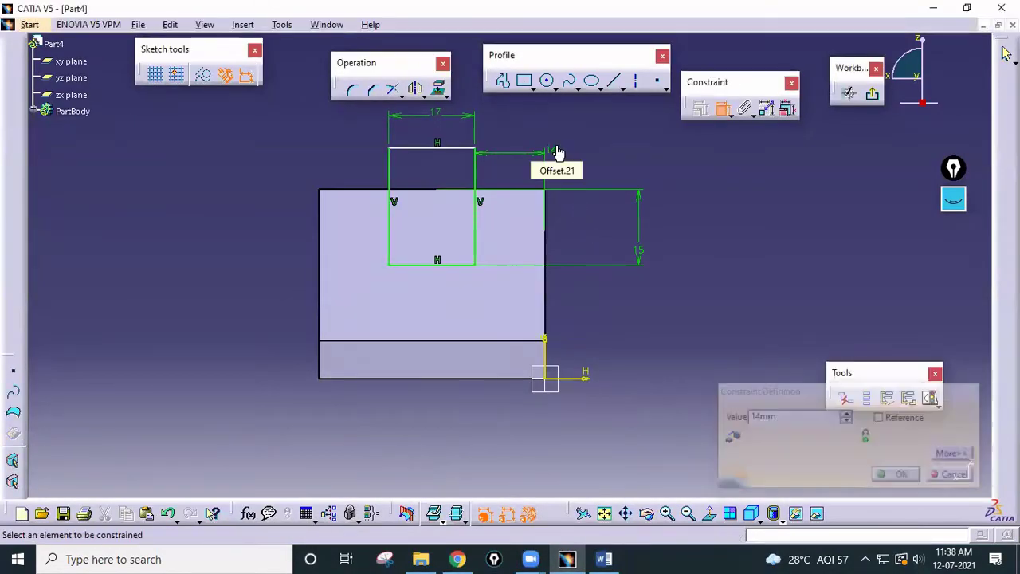
Step: Dimension the slot rectangle's left side height and exit the sketch
{"action": "left_click", "coordinate": [390, 202]}
{"action": "left_click", "coordinate": [306, 221]}
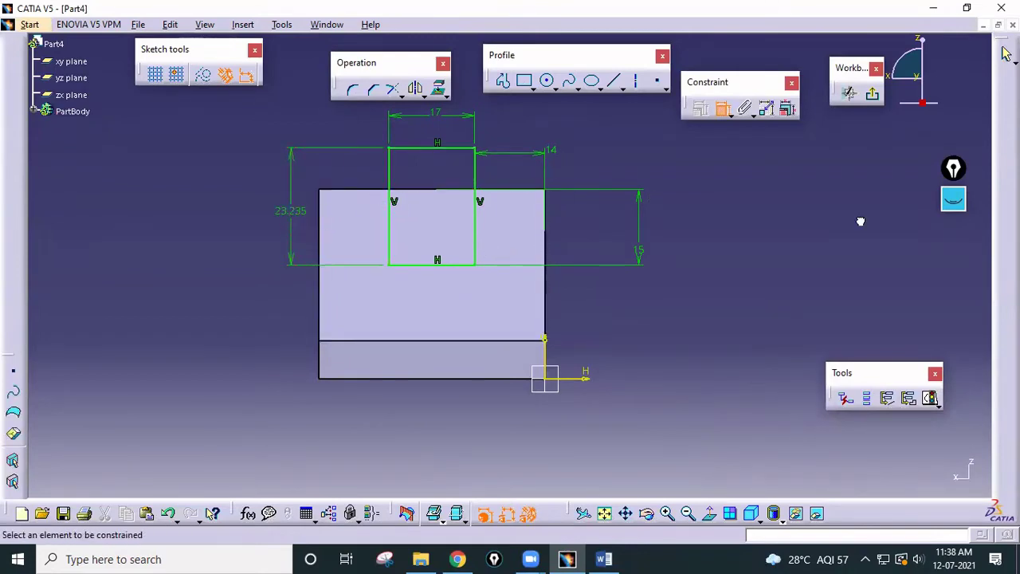
{"action": "left_click", "coordinate": [872, 93]}
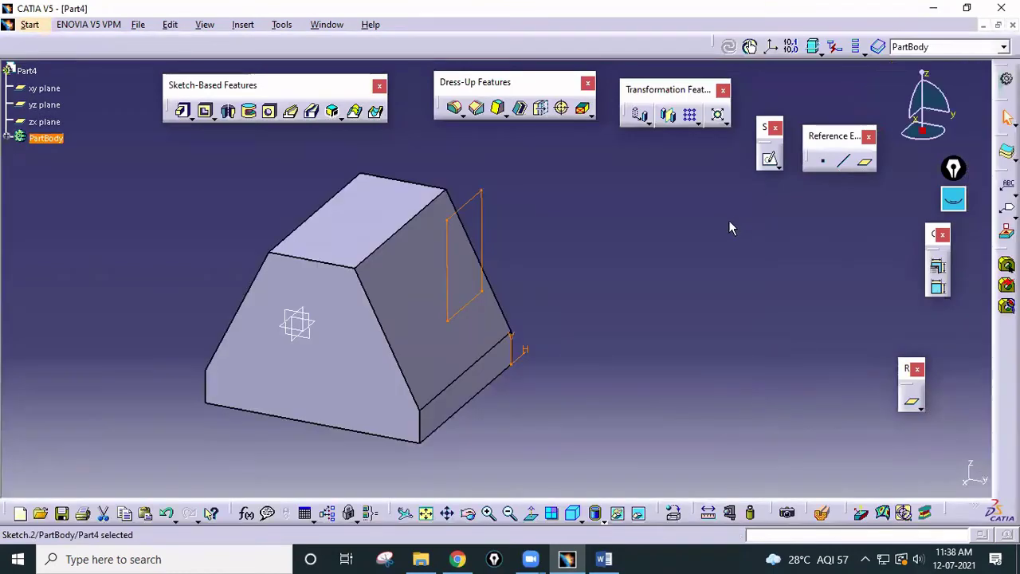
Step: Cut the slot rectangle through the block as a pocket with the Up to last limit
{"action": "left_click", "coordinate": [205, 111]}
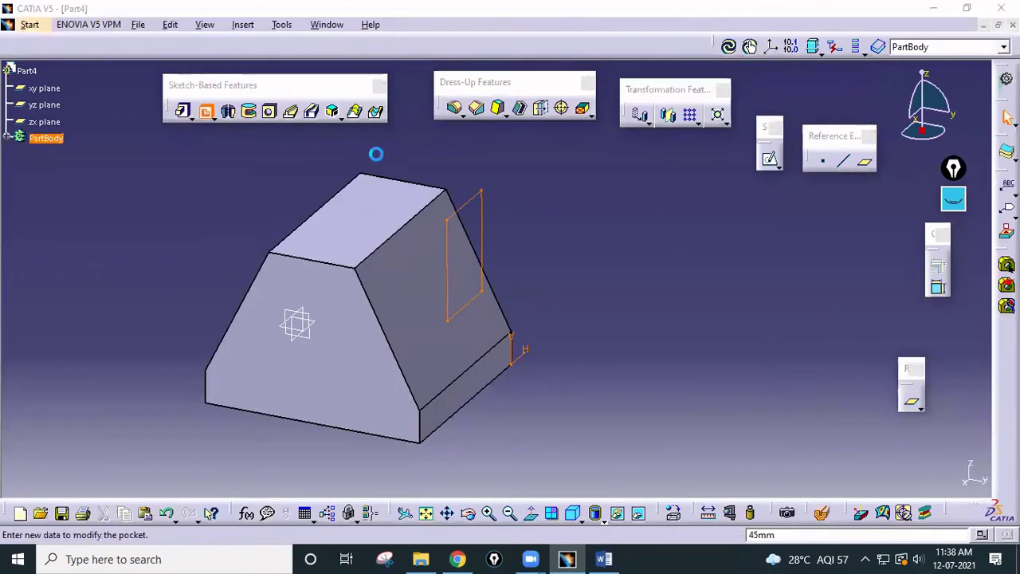
{"action": "left_click", "coordinate": [721, 227]}
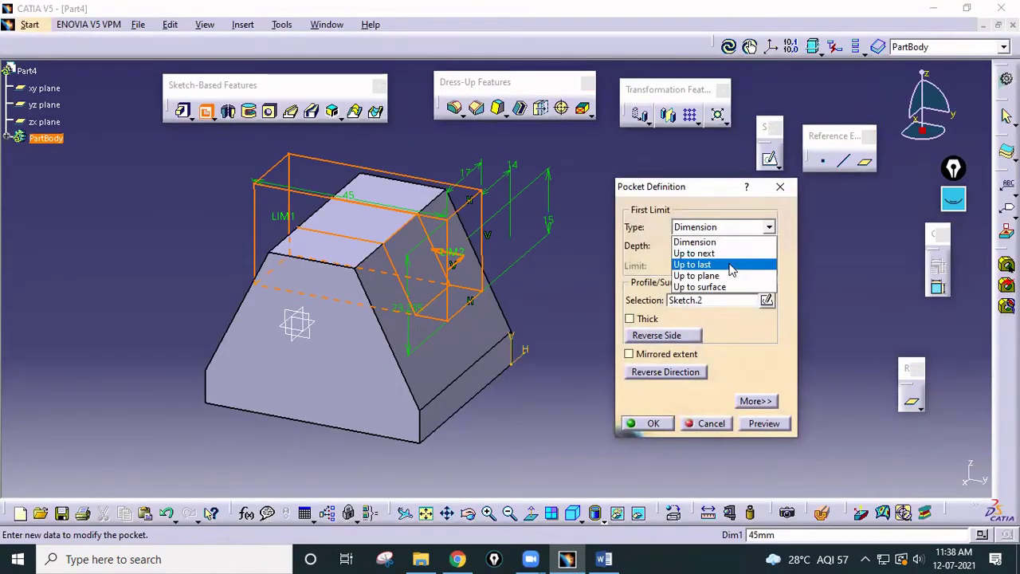
{"action": "left_click", "coordinate": [731, 264]}
{"action": "left_click", "coordinate": [649, 430]}
{"action": "middle_click_drag", "start_coordinate": [649, 434], "coordinate": [824, 362]}
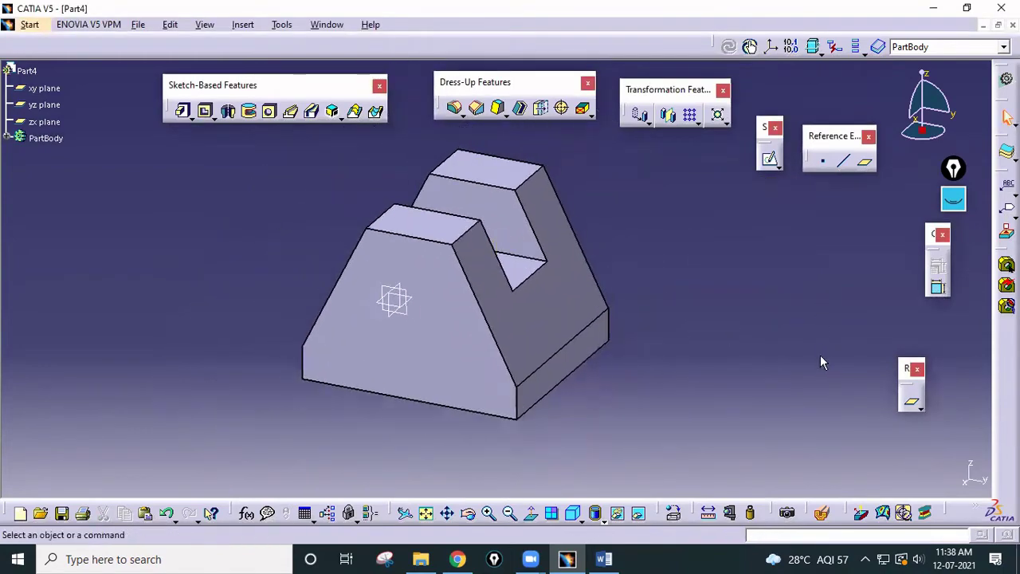
Step: Compare the slotted block with the Word drawing and undo the pocket
{"action": "left_click", "coordinate": [605, 559]}
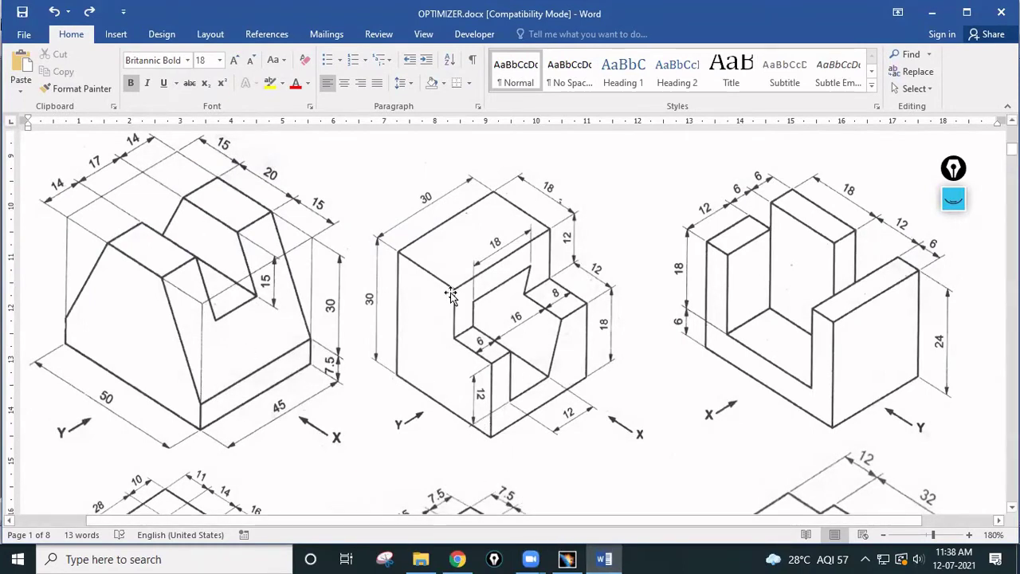
{"action": "left_click", "coordinate": [567, 558]}
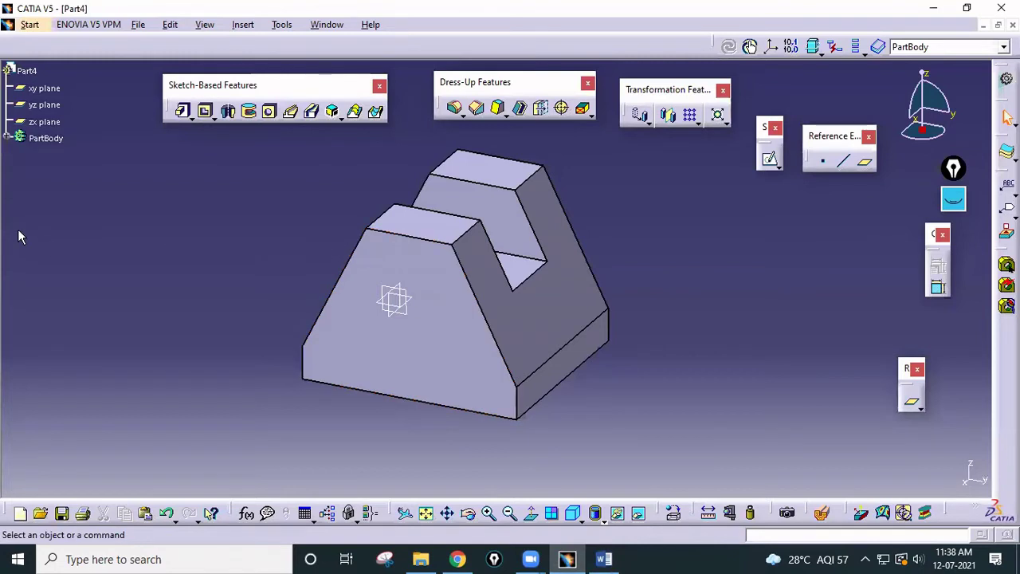
{"action": "key", "text": "ctrl+z"}
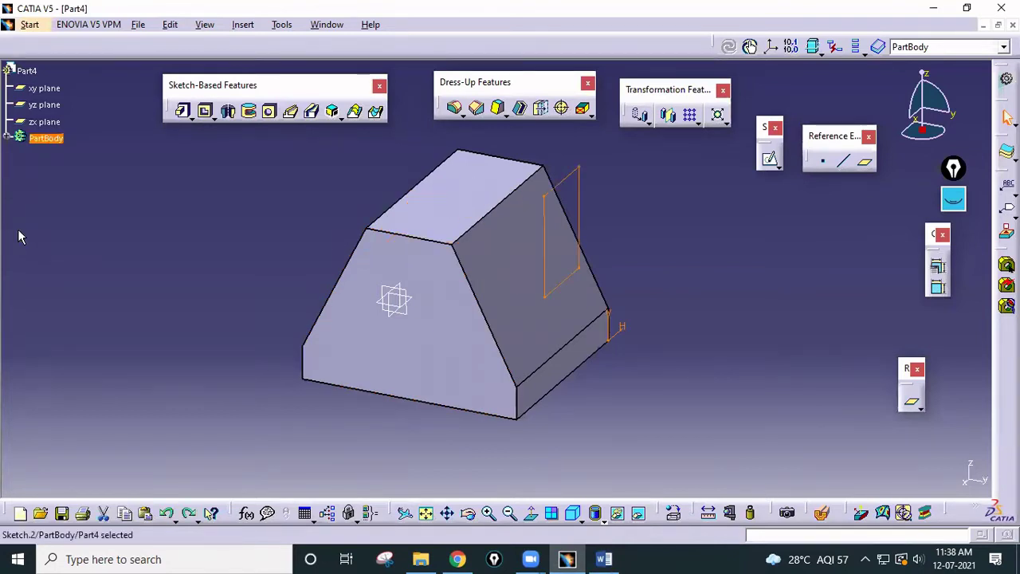
Step: Set up a pocket from the slot rectangle with a 45 mm depth and preview the cut
{"action": "left_click", "coordinate": [795, 298]}
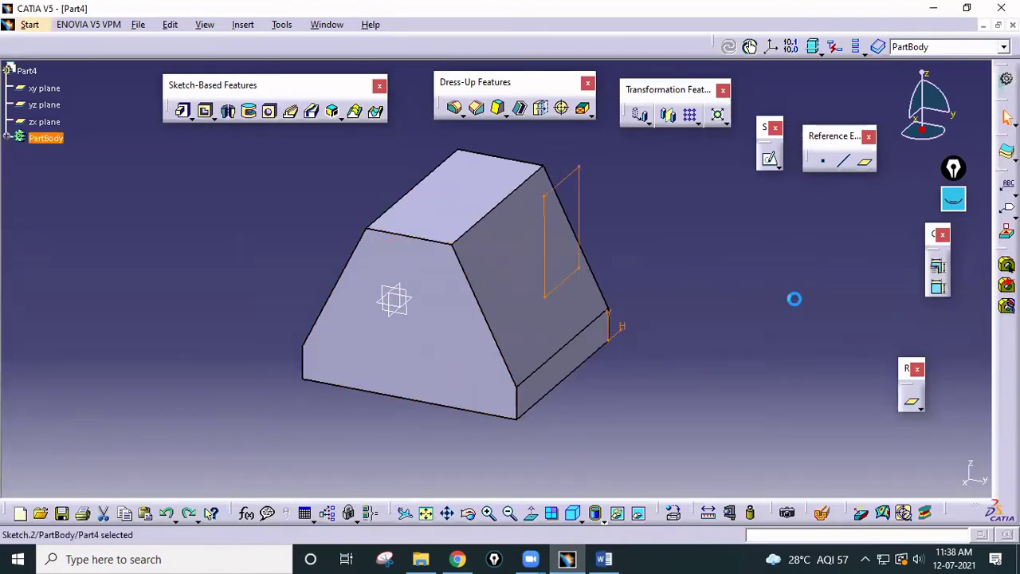
{"action": "left_click", "coordinate": [563, 188]}
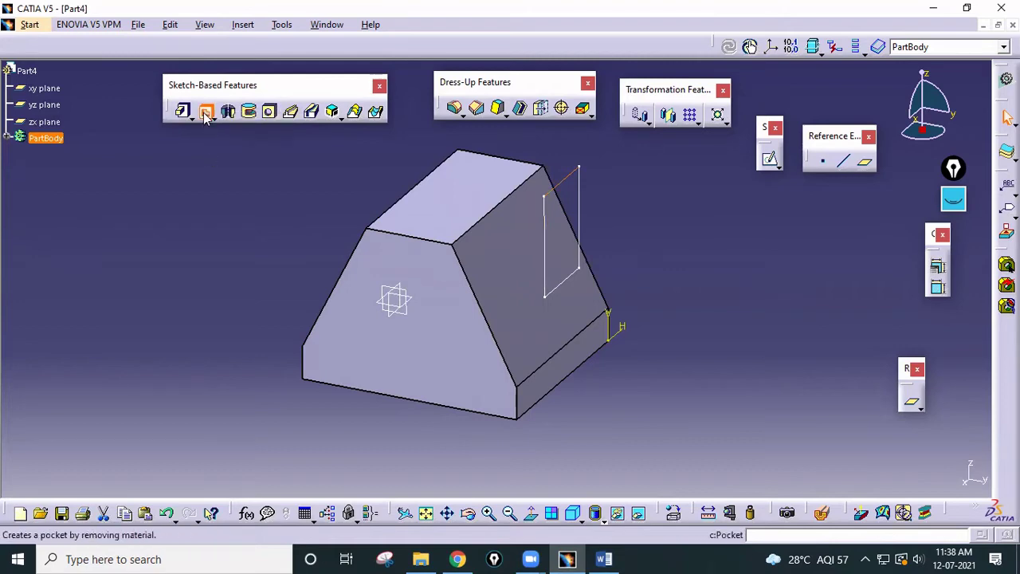
{"action": "left_click", "coordinate": [206, 113]}
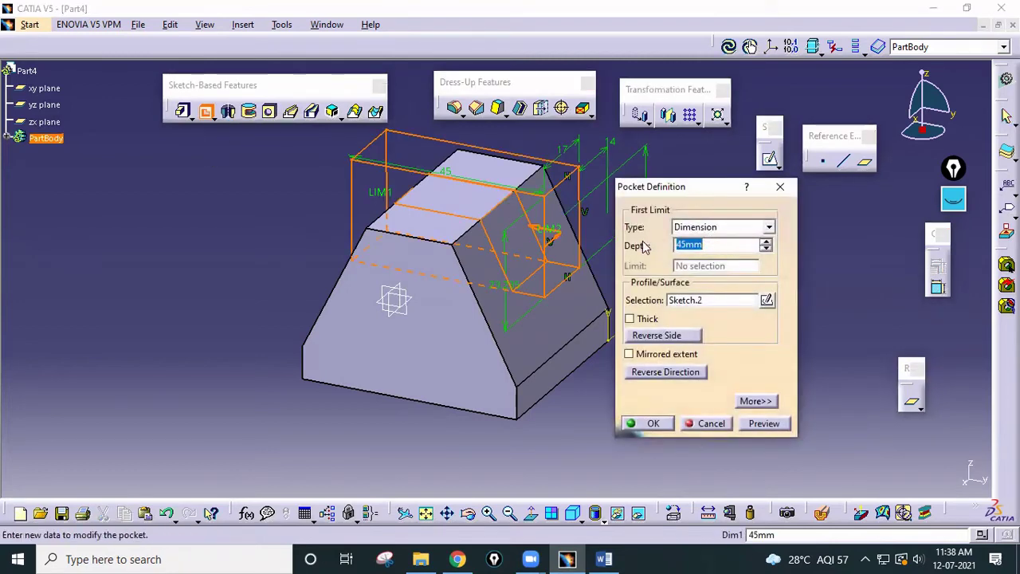
{"action": "middle_click_drag", "start_coordinate": [395, 296], "coordinate": [437, 278]}
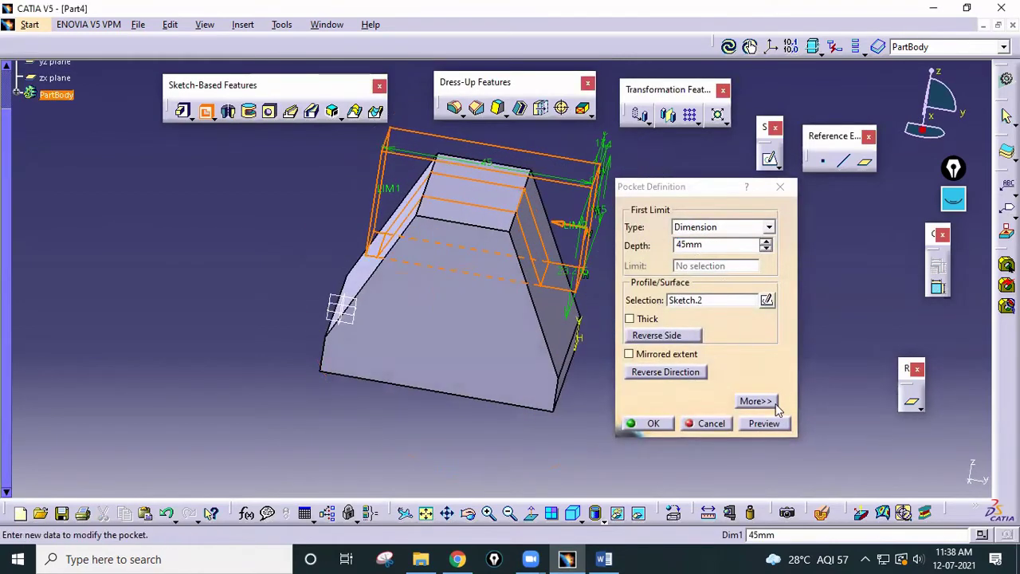
{"action": "left_click", "coordinate": [757, 424]}
{"action": "mouse_move", "coordinate": [514, 375]}
{"action": "middle_mouse_down"}
{"action": "mouse_move", "coordinate": [480, 375]}
{"action": "mouse_move", "coordinate": [520, 388]}
{"action": "middle_mouse_up"}
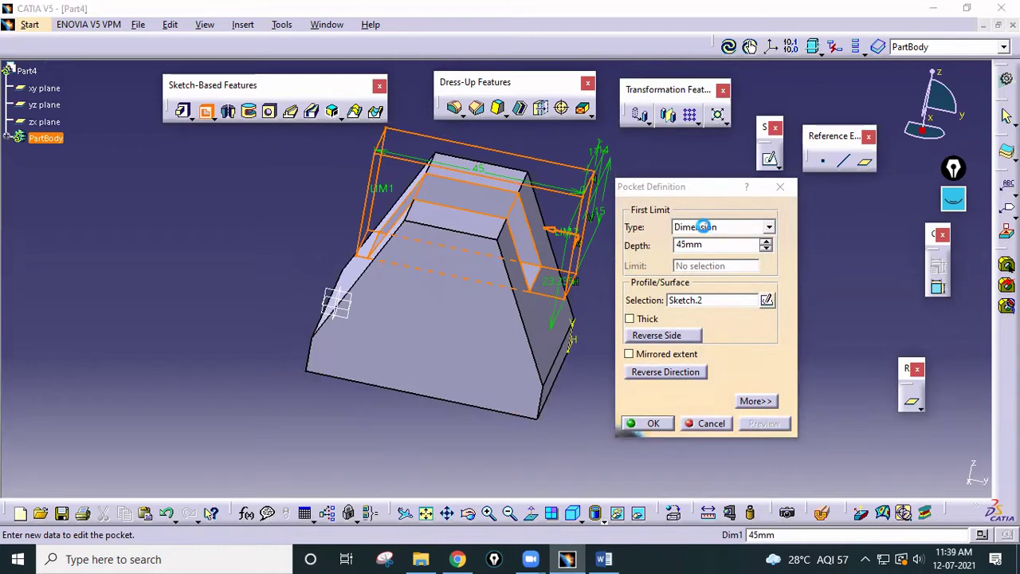
Step: Change the pocket's limit to Up to last and complete the slot cut
{"action": "left_click", "coordinate": [703, 230]}
{"action": "left_click", "coordinate": [705, 264]}
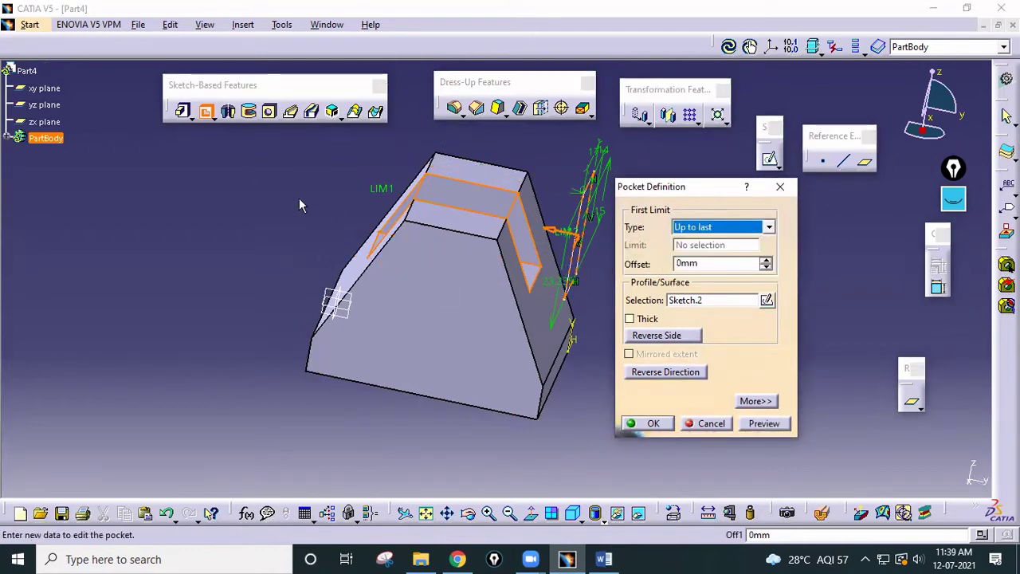
{"action": "middle_click_drag", "start_coordinate": [299, 206], "coordinate": [213, 159]}
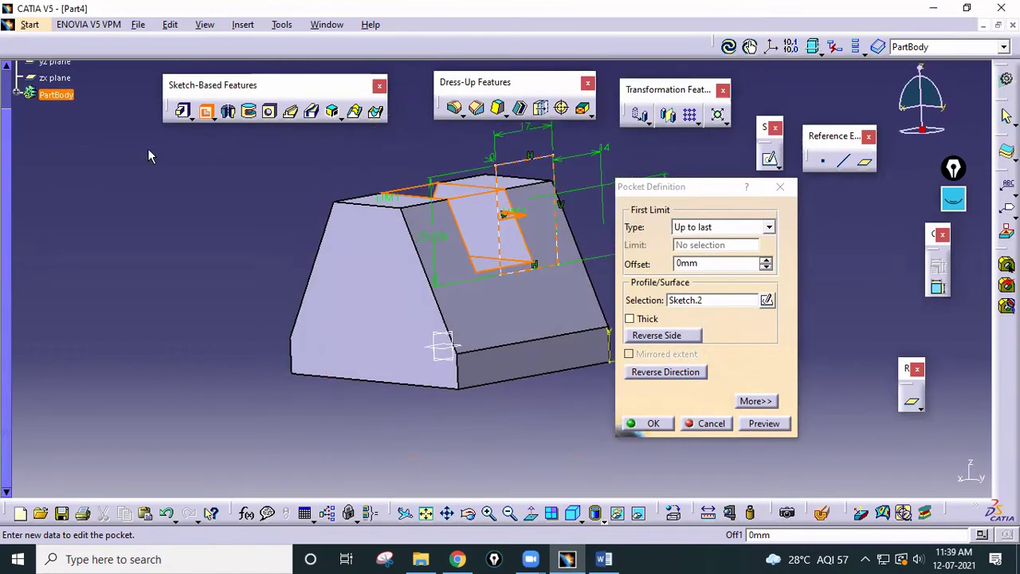
{"action": "left_click", "coordinate": [652, 424]}
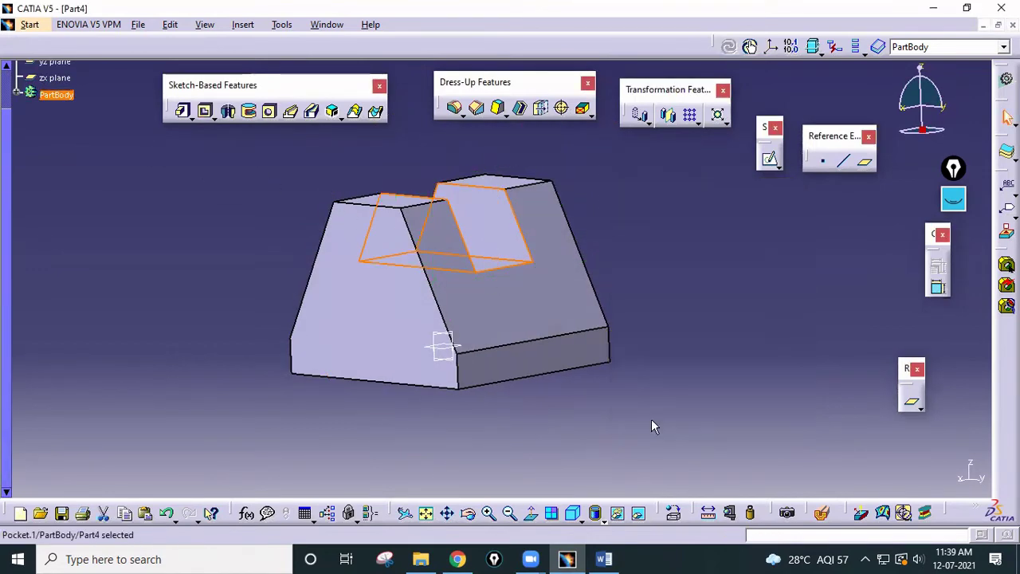
{"action": "left_click", "coordinate": [728, 408]}
{"action": "middle_click_drag", "start_coordinate": [728, 407], "coordinate": [608, 389]}
Step: Create a new Part document for the next block
{"action": "left_click", "coordinate": [138, 24]}
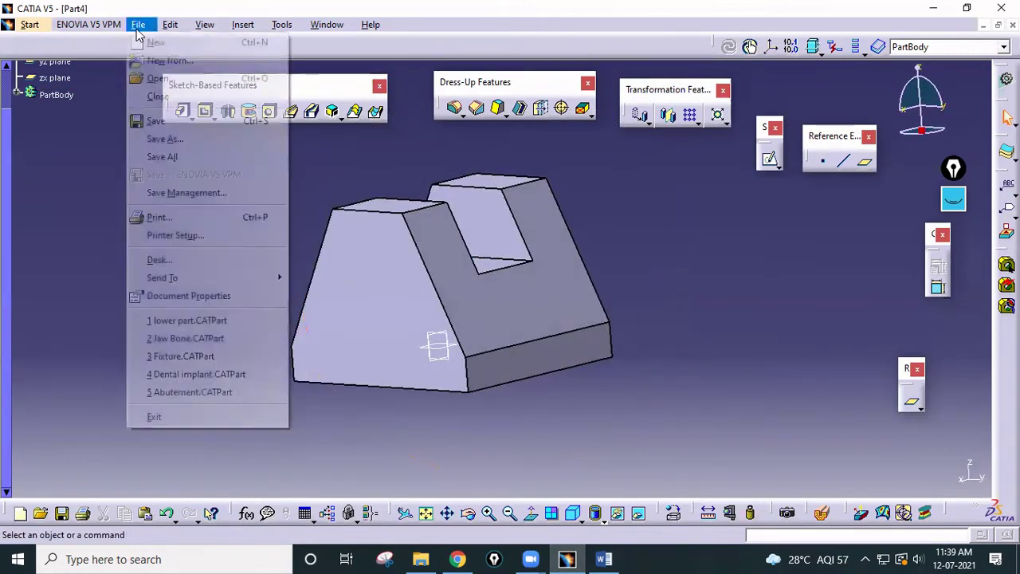
{"action": "left_click", "coordinate": [155, 43]}
{"action": "type", "text": "pAnalysis"}
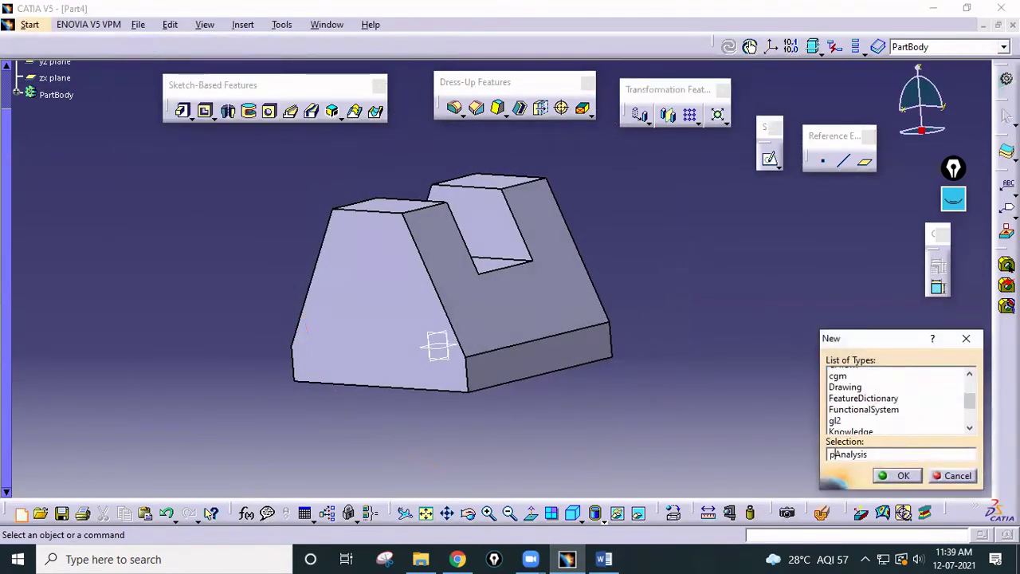
{"action": "key", "text": "Return"}
{"action": "key", "text": "Return"}
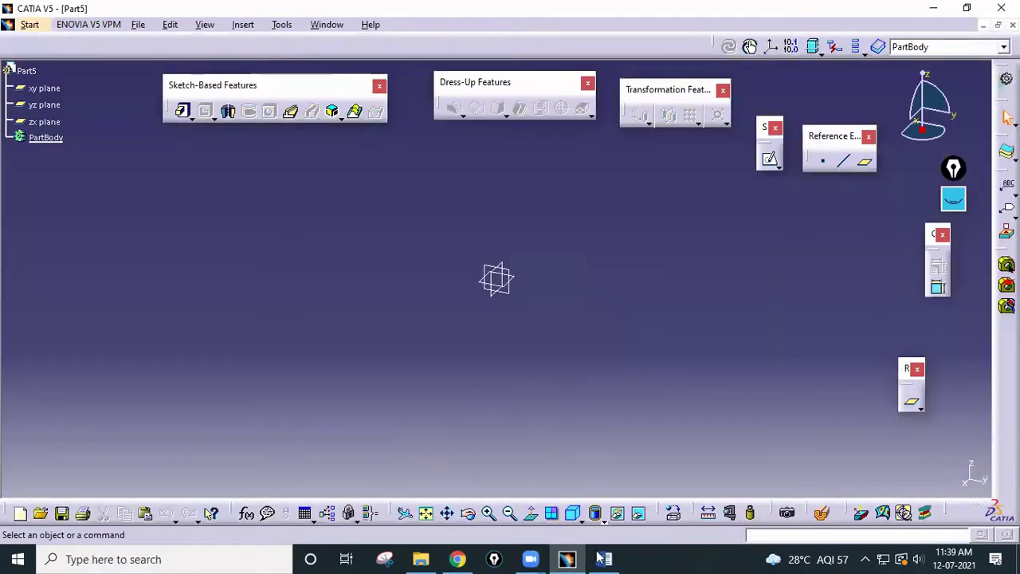
Step: Examine the middle block in the Word drawing, marking its stepped side face, 30 mm dimension and slot, and clear the marks
{"action": "key", "text": "alt+Tab"}
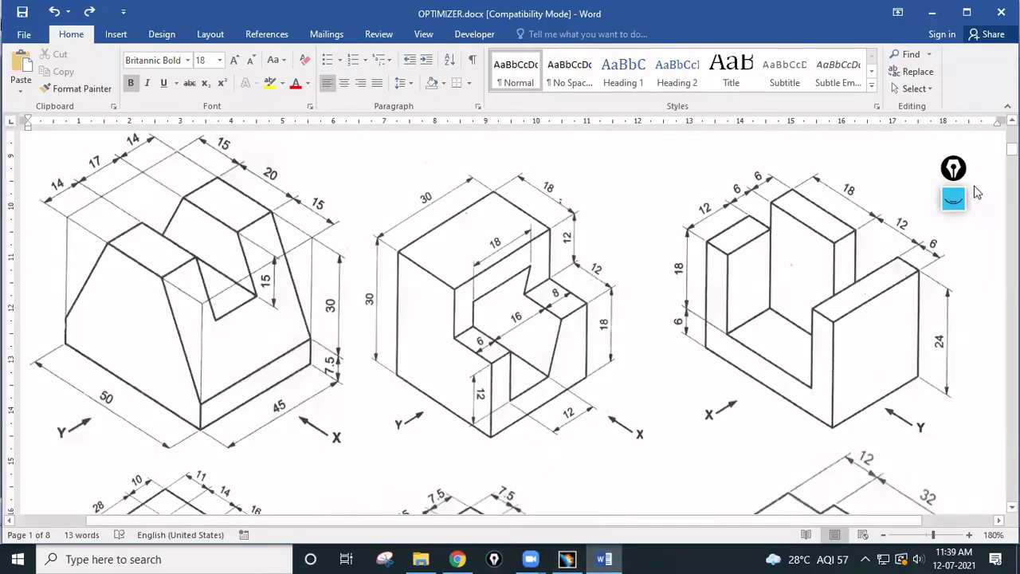
{"action": "left_click", "coordinate": [954, 199]}
{"action": "left_click", "coordinate": [953, 244]}
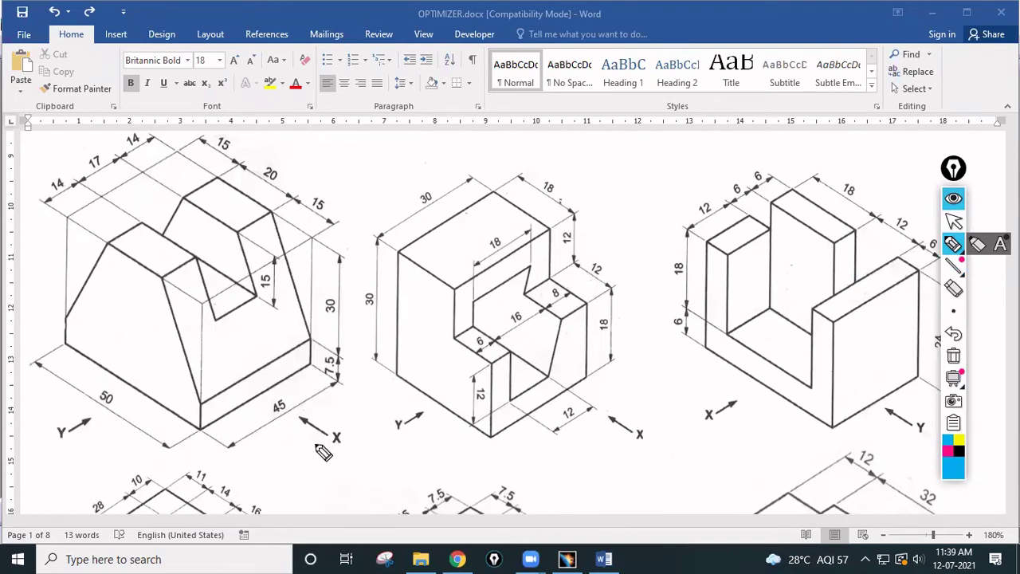
{"action": "left_click_drag", "start_coordinate": [357, 453], "coordinate": [399, 422]}
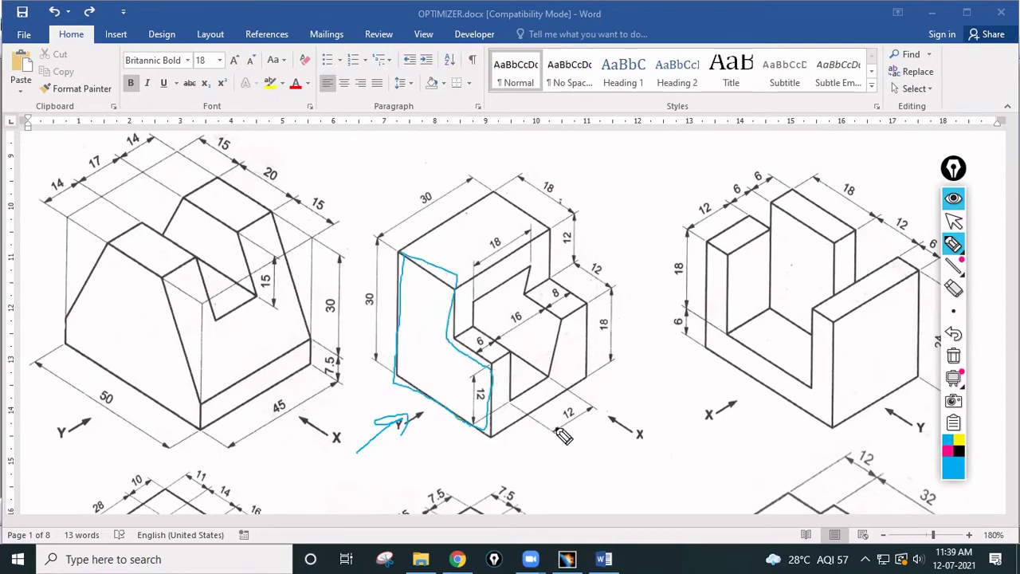
{"action": "left_click_drag", "start_coordinate": [414, 188], "coordinate": [428, 186]}
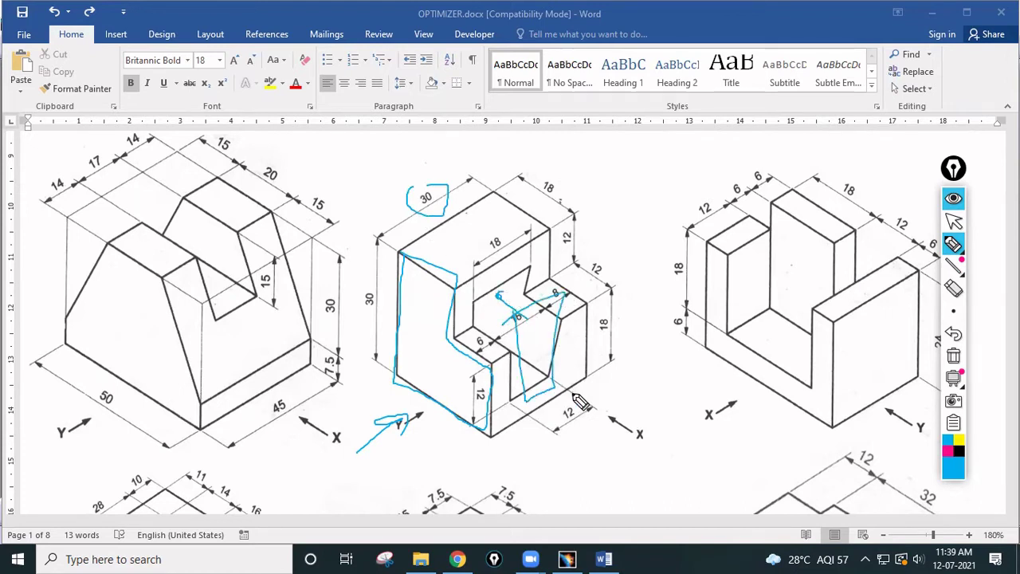
{"action": "left_click", "coordinate": [953, 355]}
{"action": "left_click", "coordinate": [954, 222]}
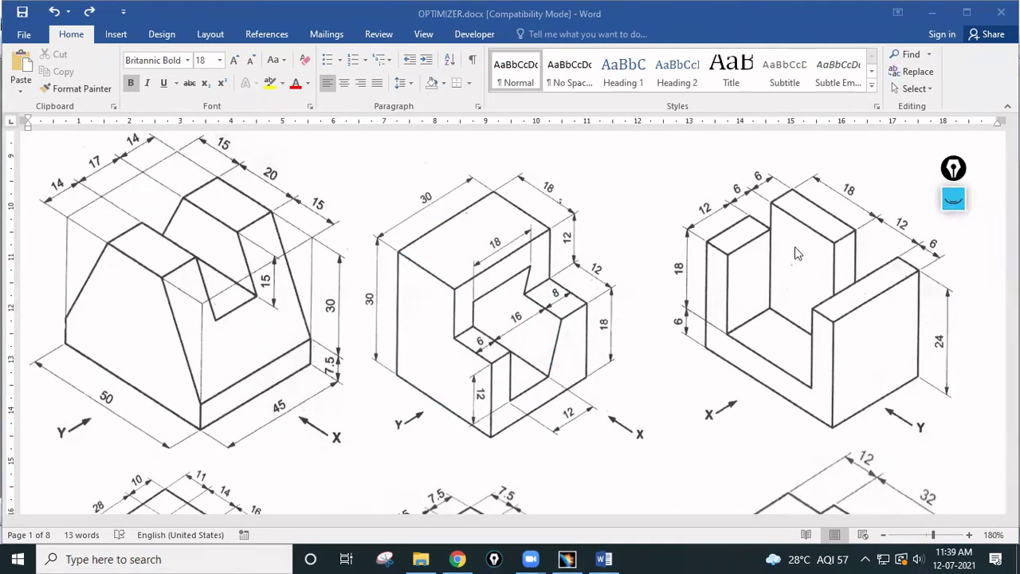
Step: Switch to CATIA and sketch a closed L-shaped profile from the origin on the yz plane, with its upright arm about 36 mm wide
{"action": "left_click", "coordinate": [566, 558]}
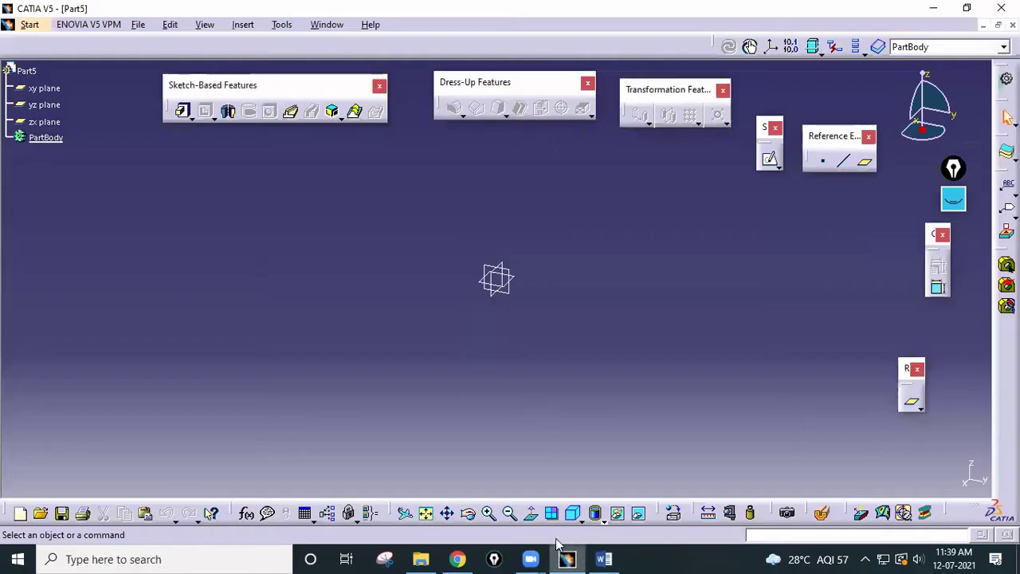
{"action": "left_click", "coordinate": [769, 159]}
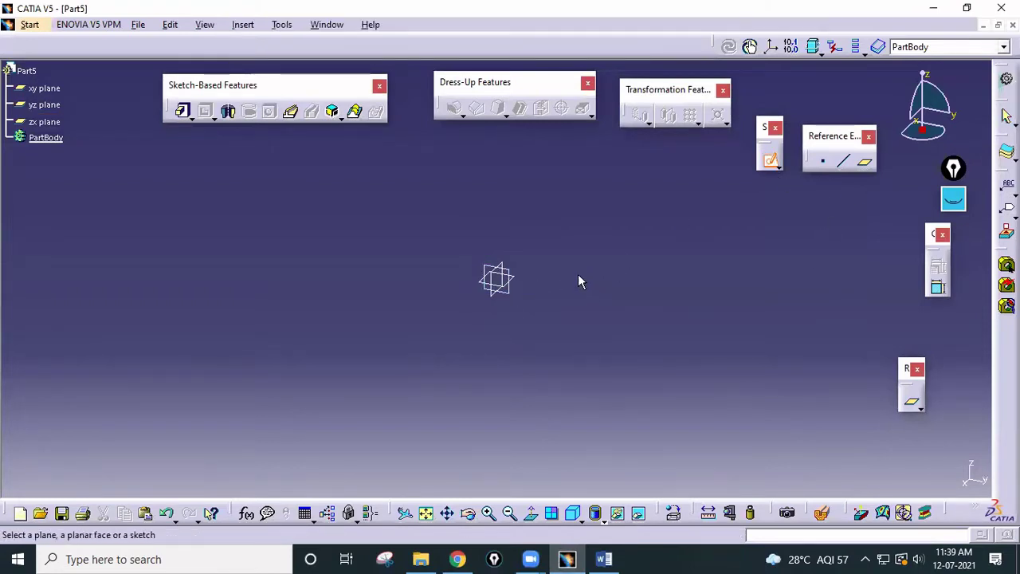
{"action": "left_click", "coordinate": [508, 292]}
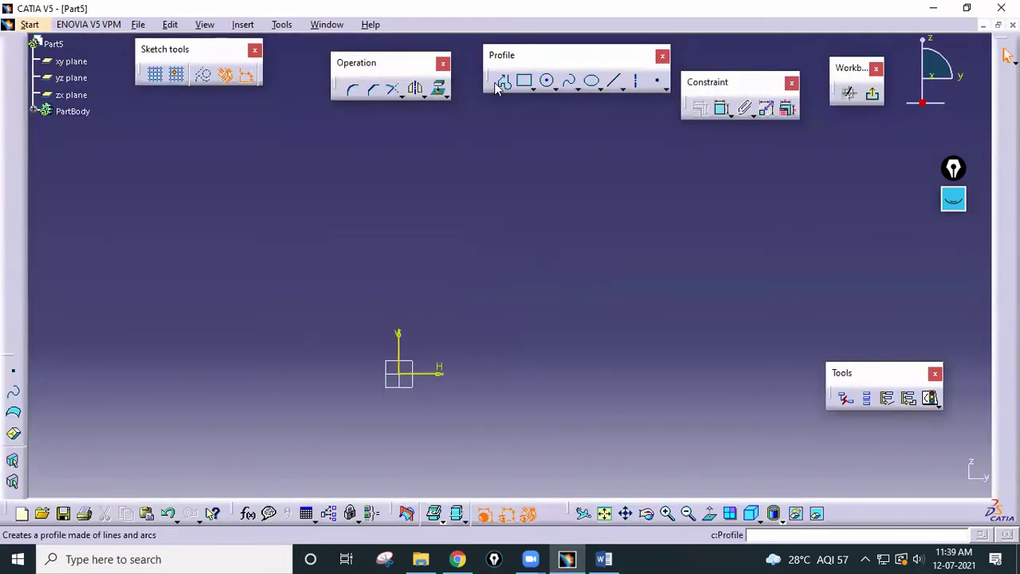
{"action": "left_click", "coordinate": [502, 83]}
{"action": "left_click", "coordinate": [399, 372]}
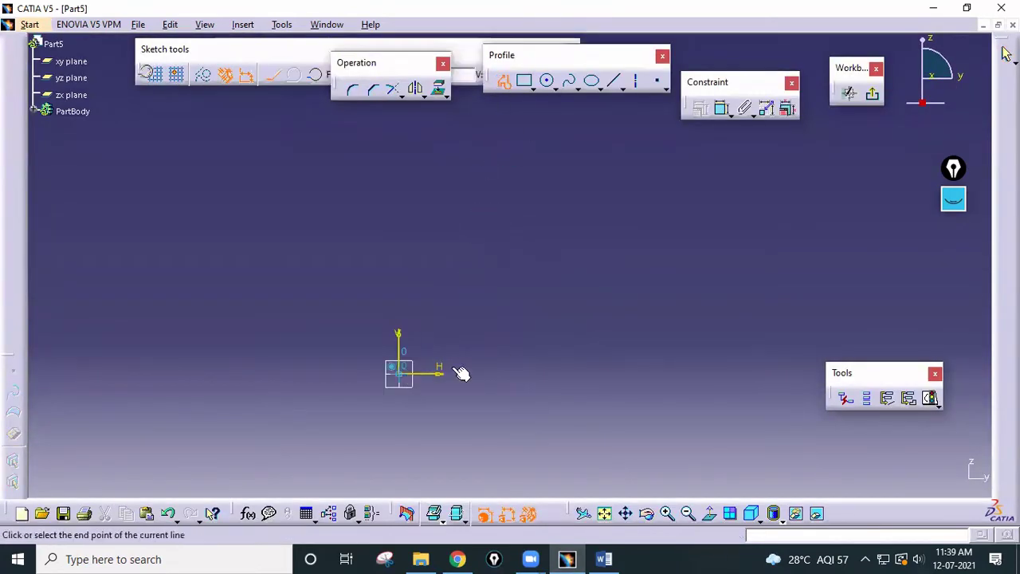
{"action": "left_click", "coordinate": [592, 372]}
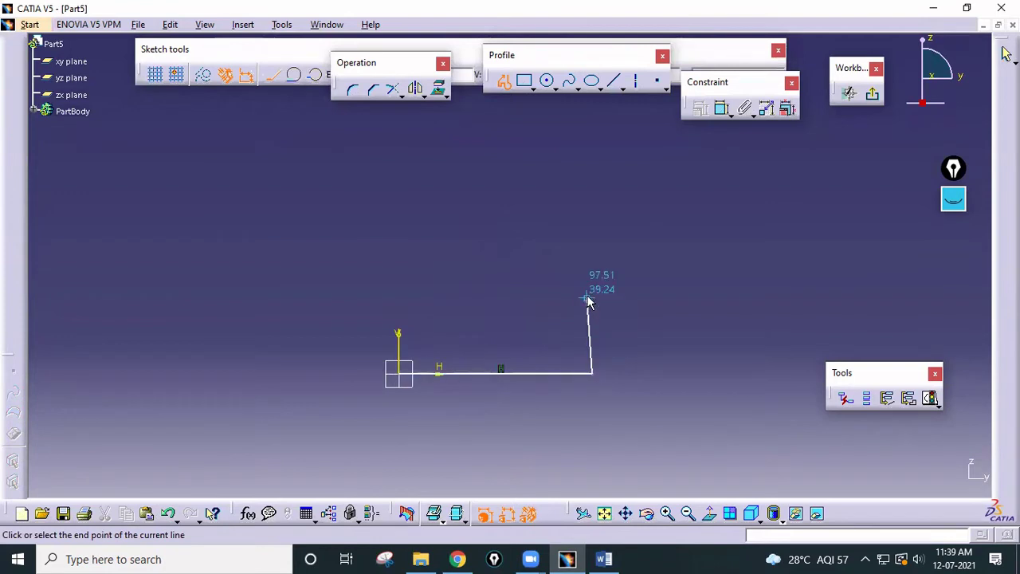
{"action": "left_click", "coordinate": [592, 260]}
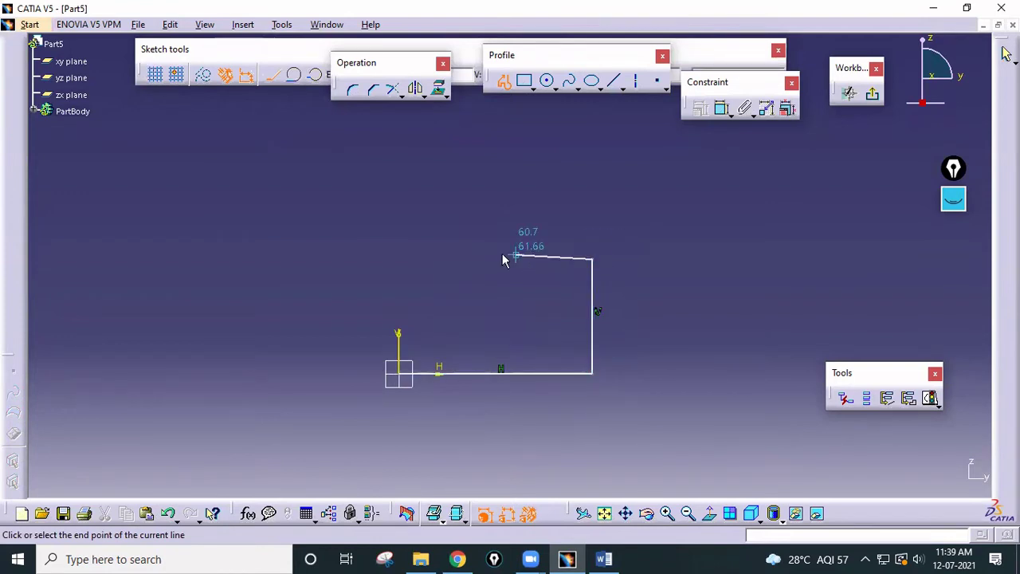
{"action": "left_click", "coordinate": [468, 259]}
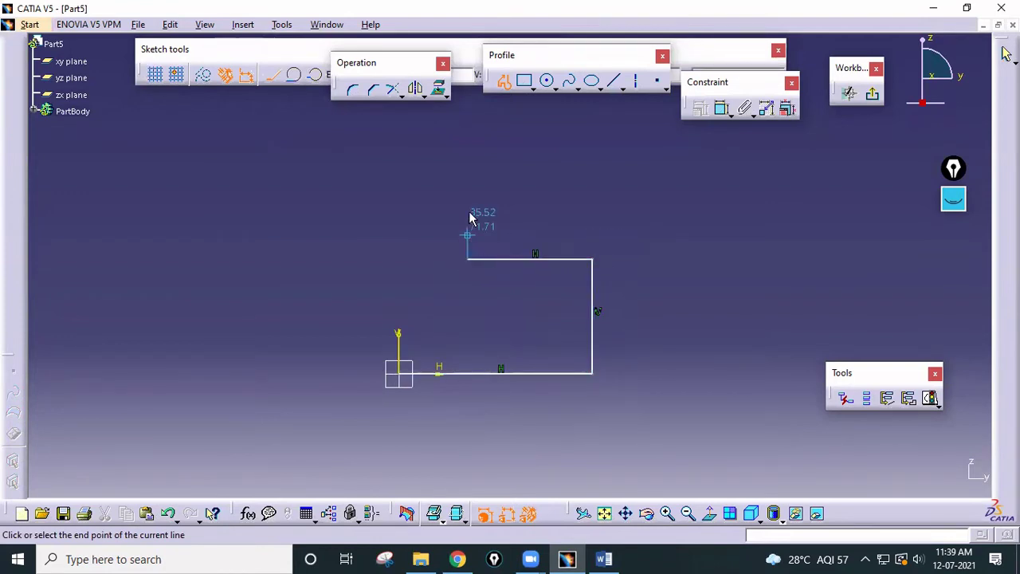
{"action": "left_click", "coordinate": [467, 145]}
{"action": "left_click", "coordinate": [393, 144]}
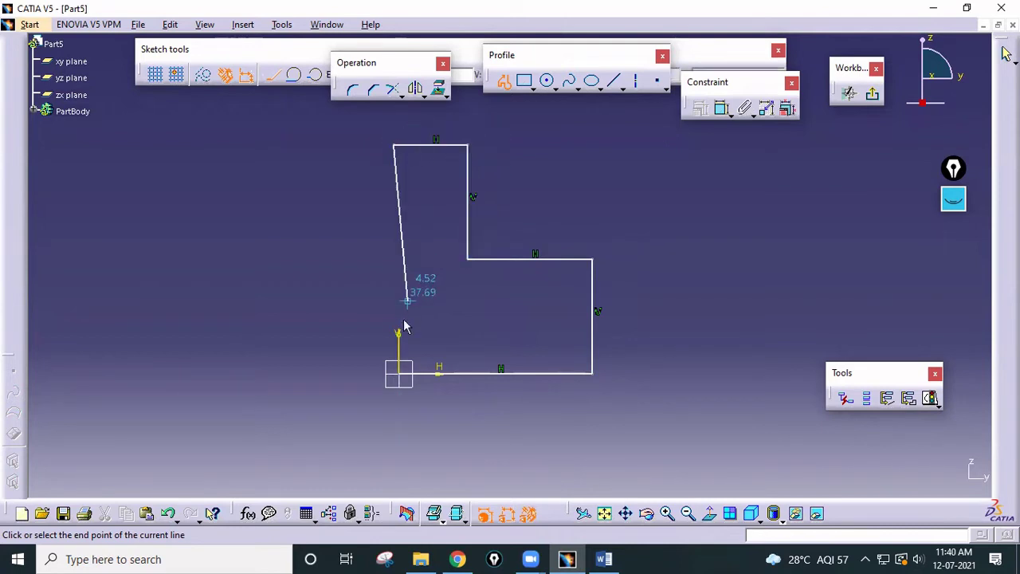
{"action": "left_click", "coordinate": [398, 374]}
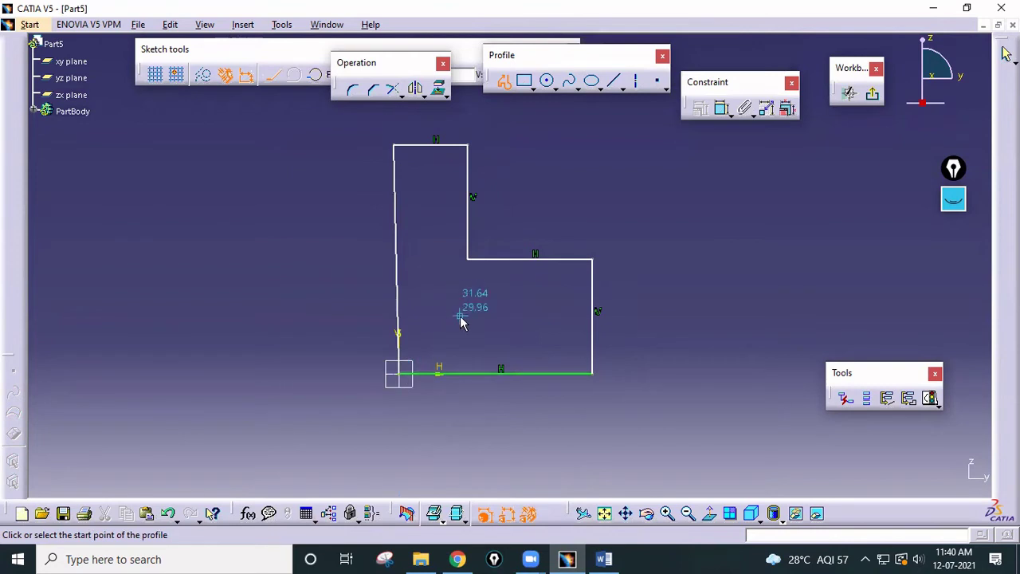
{"action": "left_click", "coordinate": [459, 317]}
{"action": "key", "text": "Escape"}
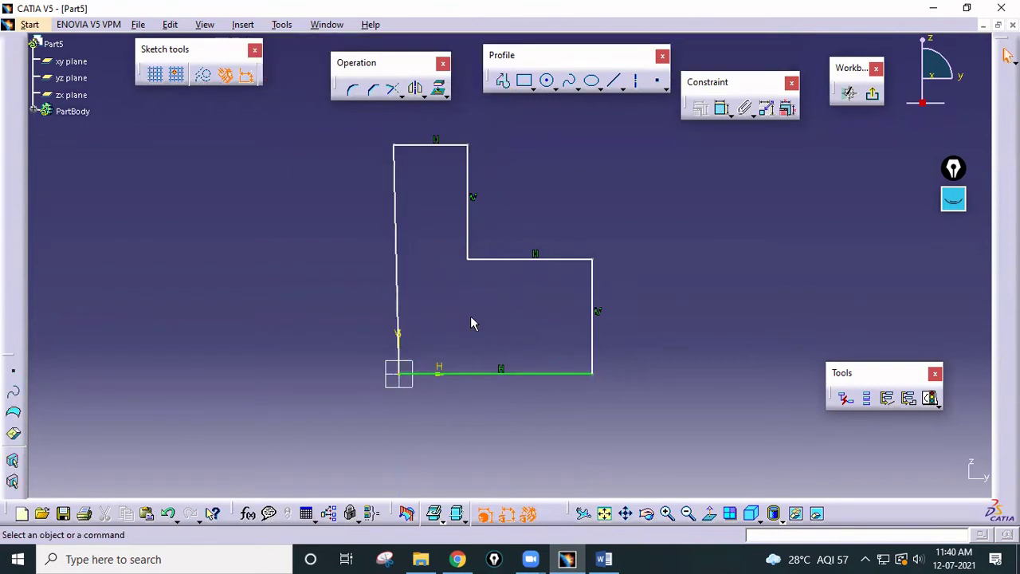
Step: Constrain the slanted line on the profile's left side to be vertical
{"action": "left_click", "coordinate": [397, 285]}
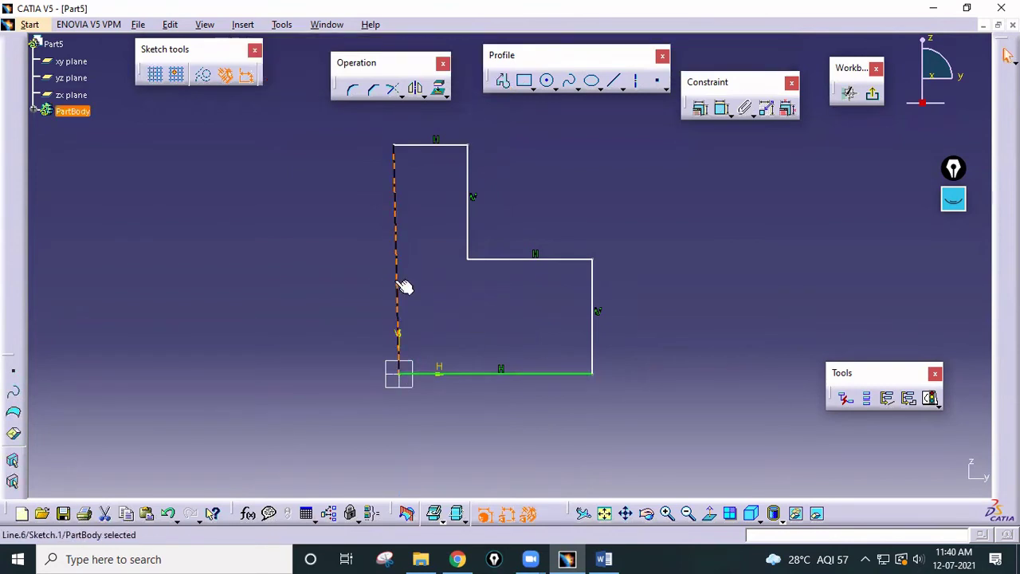
{"action": "left_click", "coordinate": [699, 109]}
{"action": "left_click", "coordinate": [763, 313]}
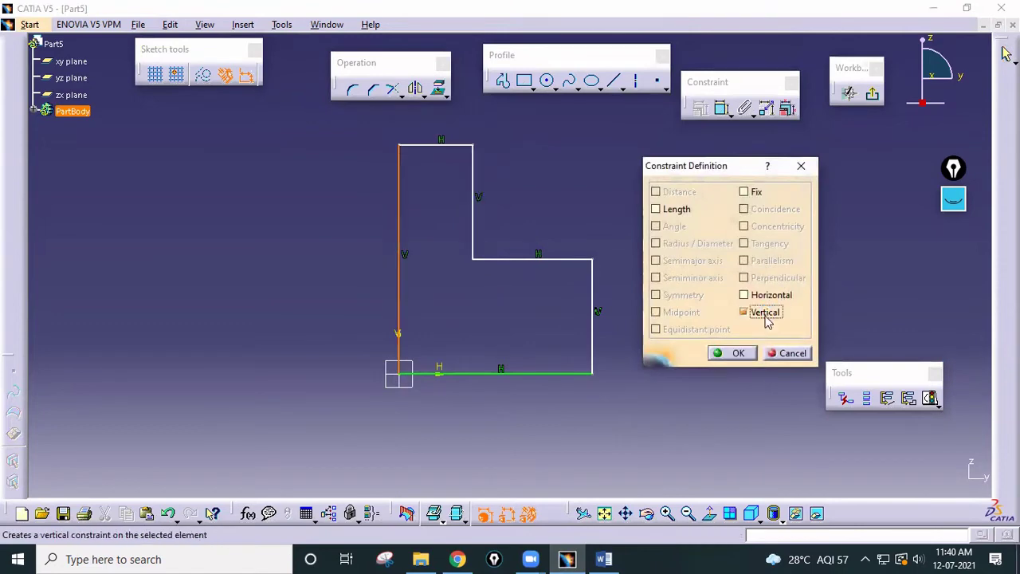
{"action": "left_click", "coordinate": [738, 353]}
Step: Dimension the profile's bottom edge and set its length to 30 mm, checking the middle block in the Word drawing
{"action": "left_click", "coordinate": [721, 109]}
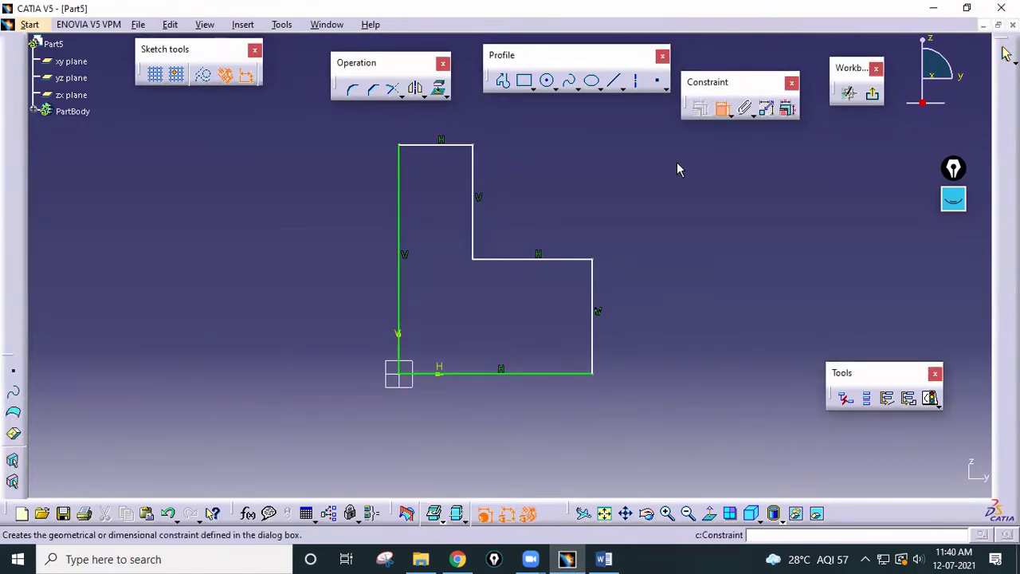
{"action": "left_click", "coordinate": [522, 374]}
{"action": "left_click", "coordinate": [508, 442]}
{"action": "left_click", "coordinate": [569, 554]}
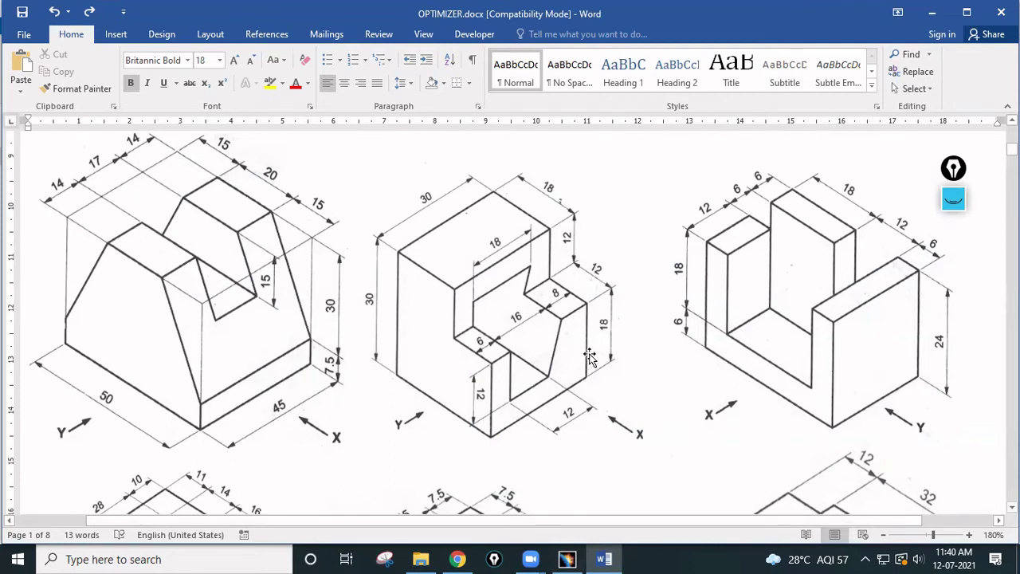
{"action": "left_click", "coordinate": [567, 558]}
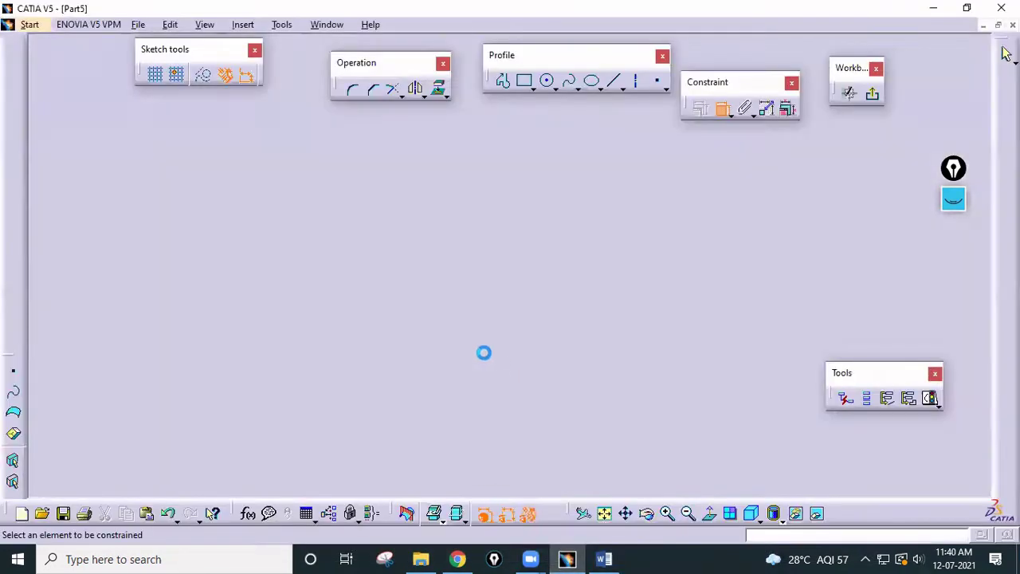
{"action": "double_click", "coordinate": [510, 446]}
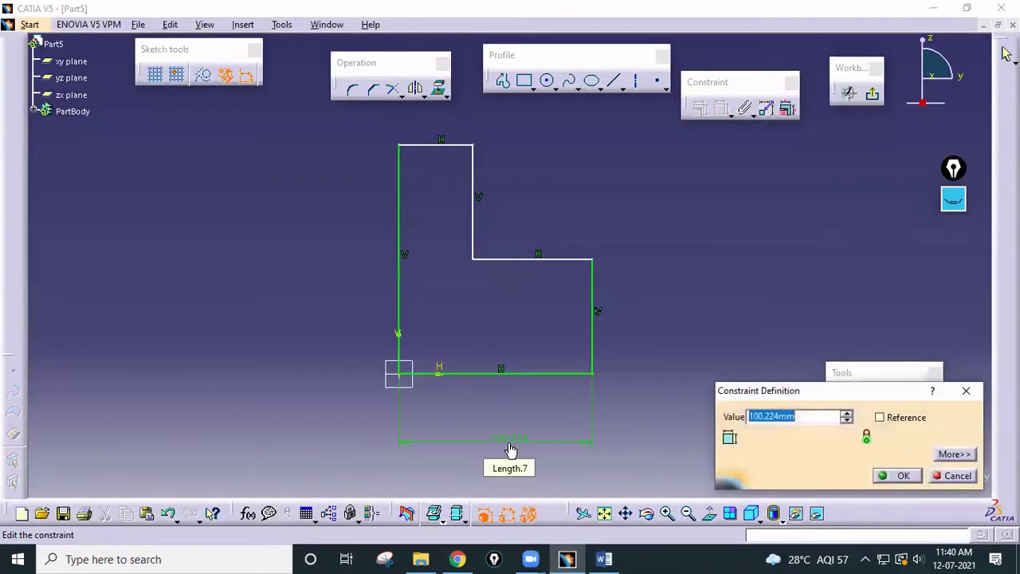
{"action": "type", "text": "30"}
{"action": "key", "text": "Return"}
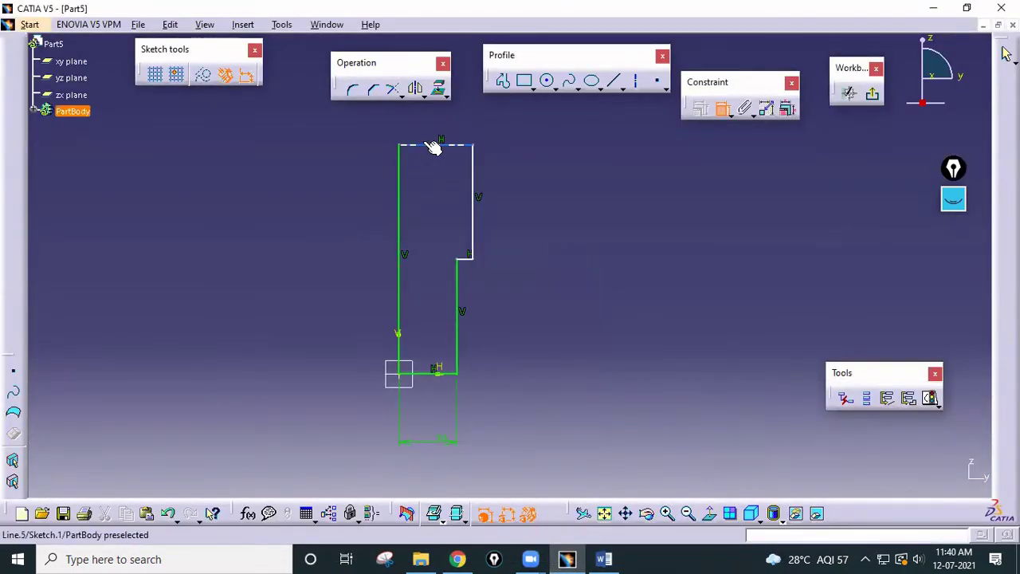
Step: Dimension the profile's top edge and left edge, and set the left edge's height to 30 mm
{"action": "left_click", "coordinate": [434, 145]}
{"action": "left_click", "coordinate": [443, 121]}
{"action": "left_click", "coordinate": [396, 221]}
{"action": "left_click", "coordinate": [305, 257]}
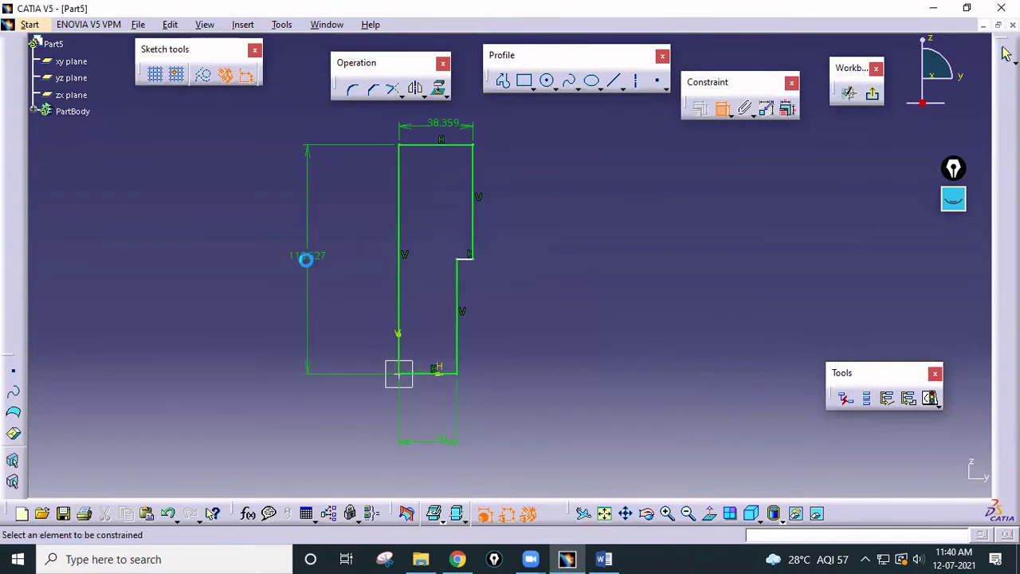
{"action": "double_click", "coordinate": [308, 256]}
{"action": "type", "text": "30"}
{"action": "key", "text": "Return"}
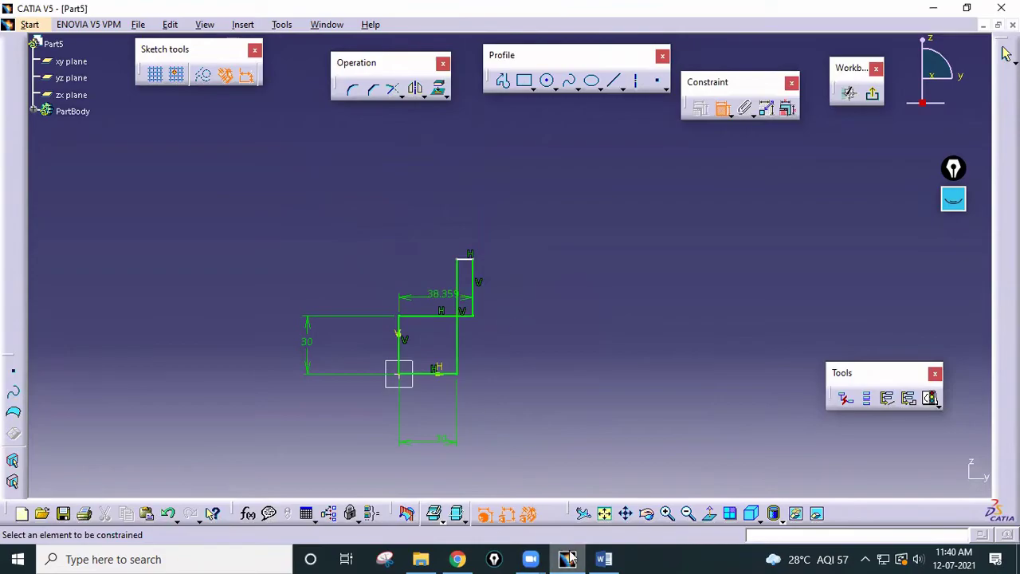
Step: Check the middle block in the Word drawing and set the top edge's width to 18 mm in CATIA
{"action": "left_click", "coordinate": [603, 558]}
{"action": "left_click", "coordinate": [603, 559]}
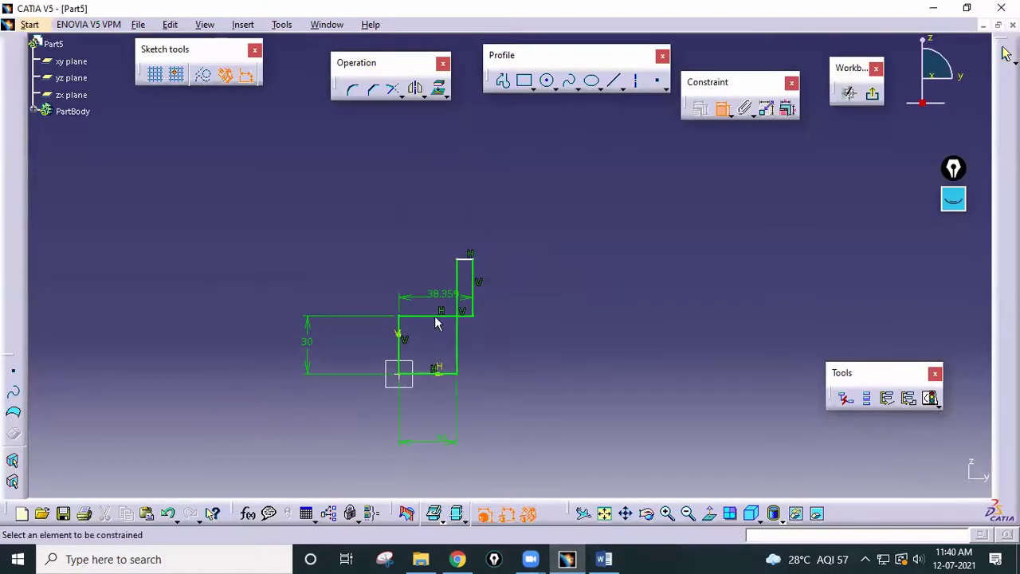
{"action": "double_click", "coordinate": [439, 296]}
{"action": "type", "text": "18"}
{"action": "key", "text": "Return"}
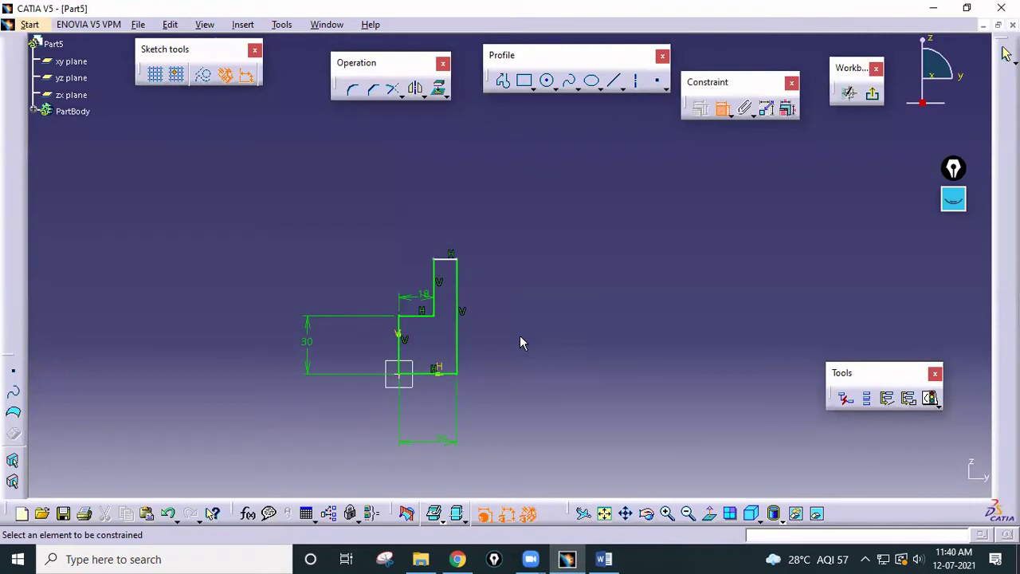
Step: Dimension the lower step's height from the bottom edge and set it to 18 mm, consulting the Word drawing
{"action": "left_click", "coordinate": [457, 261]}
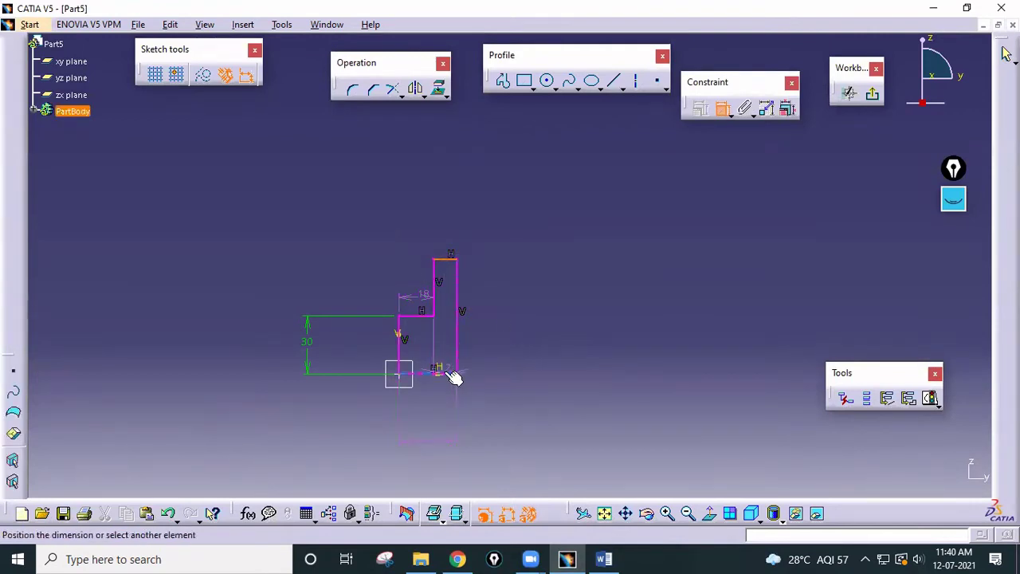
{"action": "left_click", "coordinate": [451, 374]}
{"action": "left_click", "coordinate": [519, 358]}
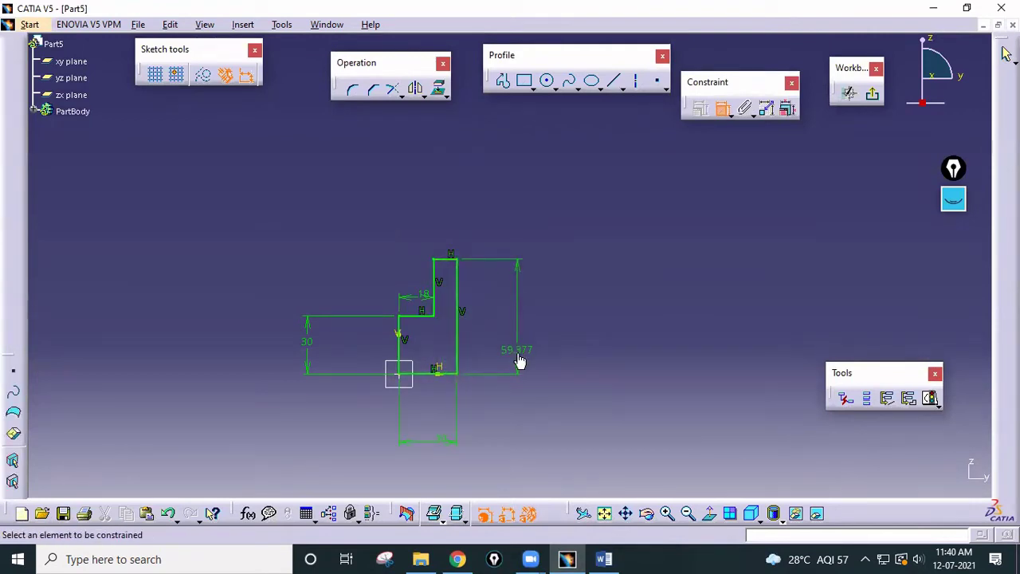
{"action": "left_click", "coordinate": [577, 558]}
{"action": "left_click", "coordinate": [568, 558]}
{"action": "left_click", "coordinate": [604, 558]}
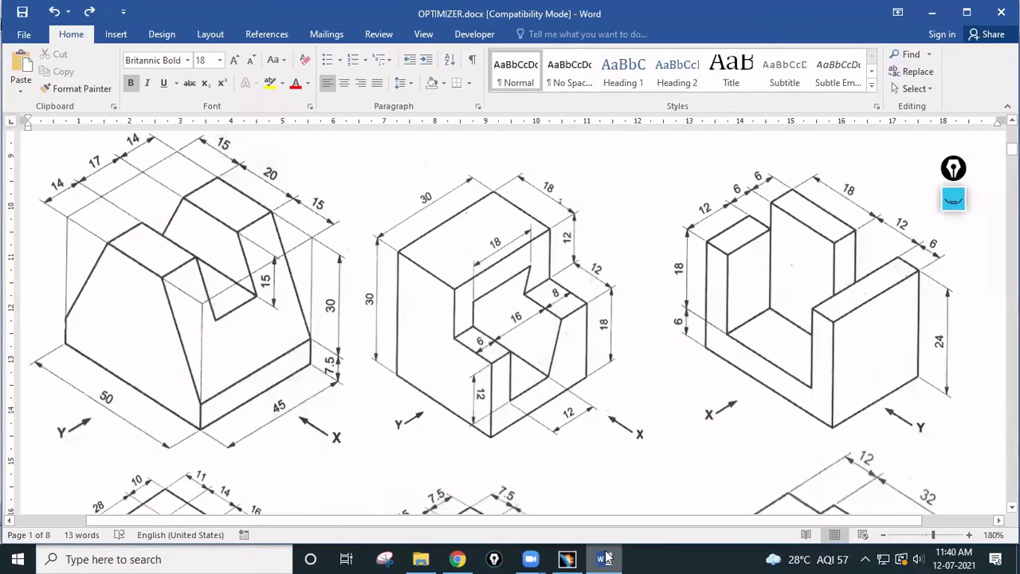
{"action": "left_click", "coordinate": [606, 558]}
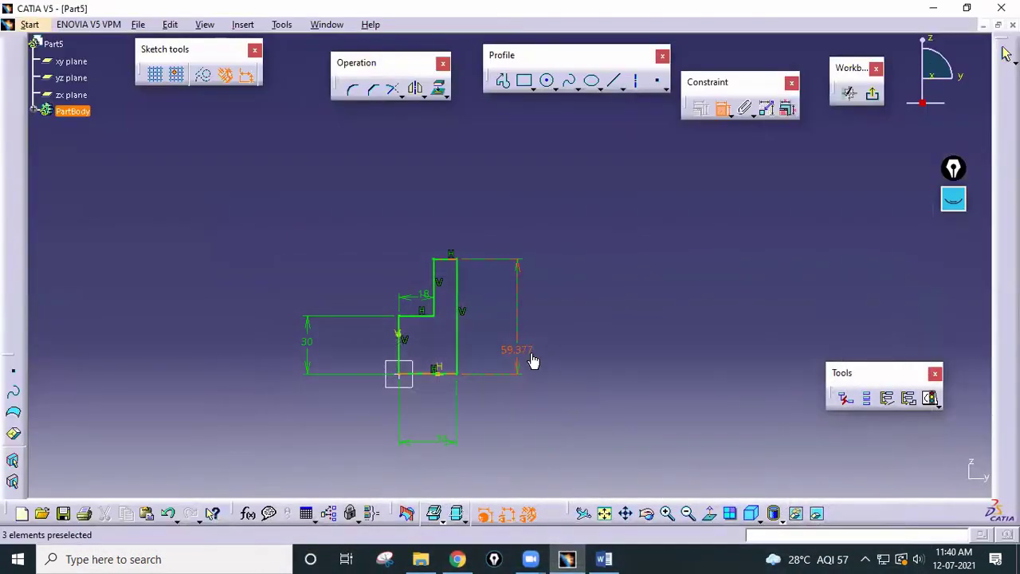
{"action": "left_click", "coordinate": [620, 558]}
{"action": "left_click", "coordinate": [604, 557]}
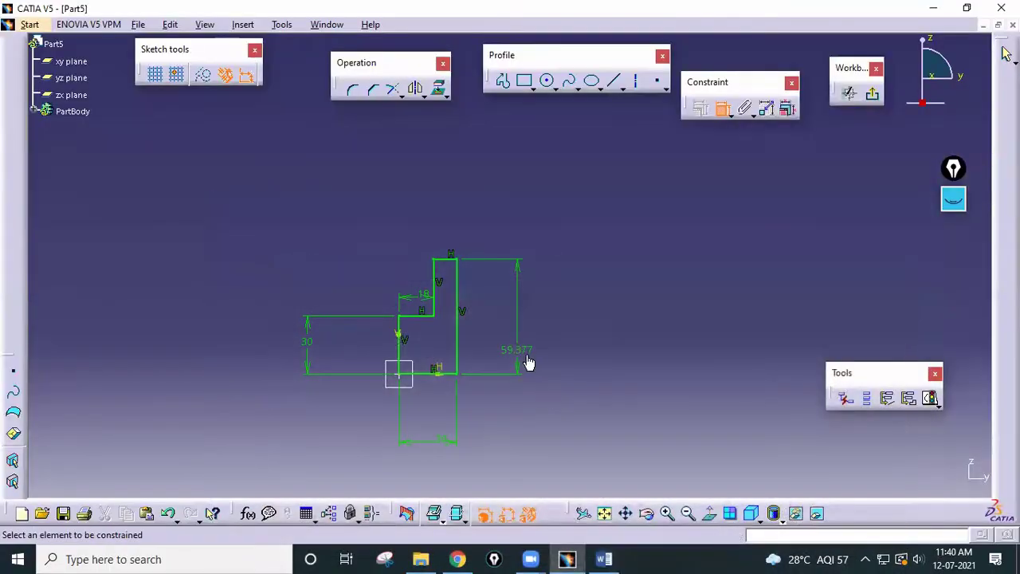
{"action": "double_click", "coordinate": [519, 347]}
{"action": "type", "text": "18"}
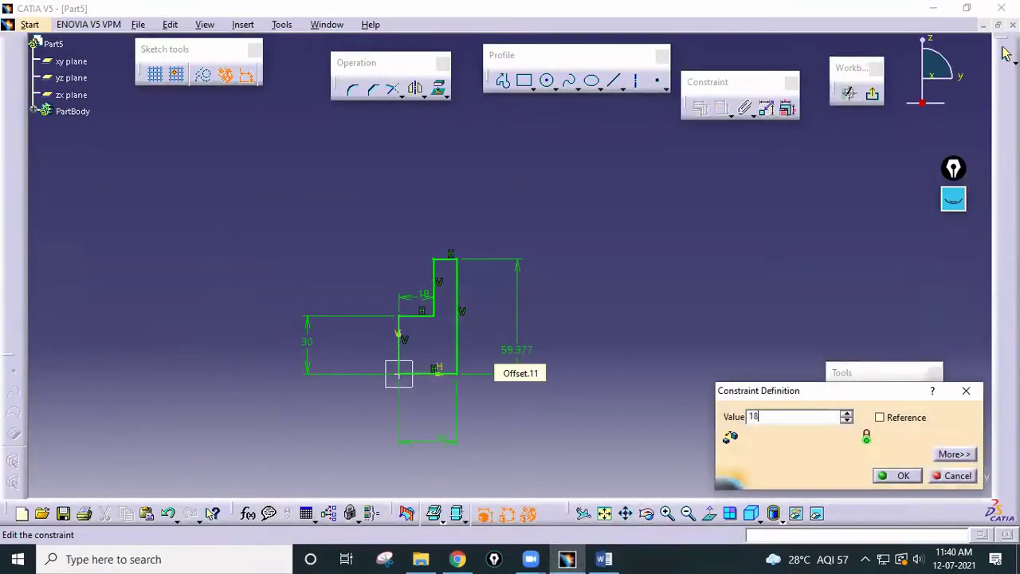
{"action": "key", "text": "Return"}
{"action": "mouse_move", "coordinate": [557, 317]}
{"action": "middle_mouse_down"}
{"action": "mouse_move", "coordinate": [608, 164]}
{"action": "mouse_move", "coordinate": [598, 127]}
{"action": "middle_mouse_up"}
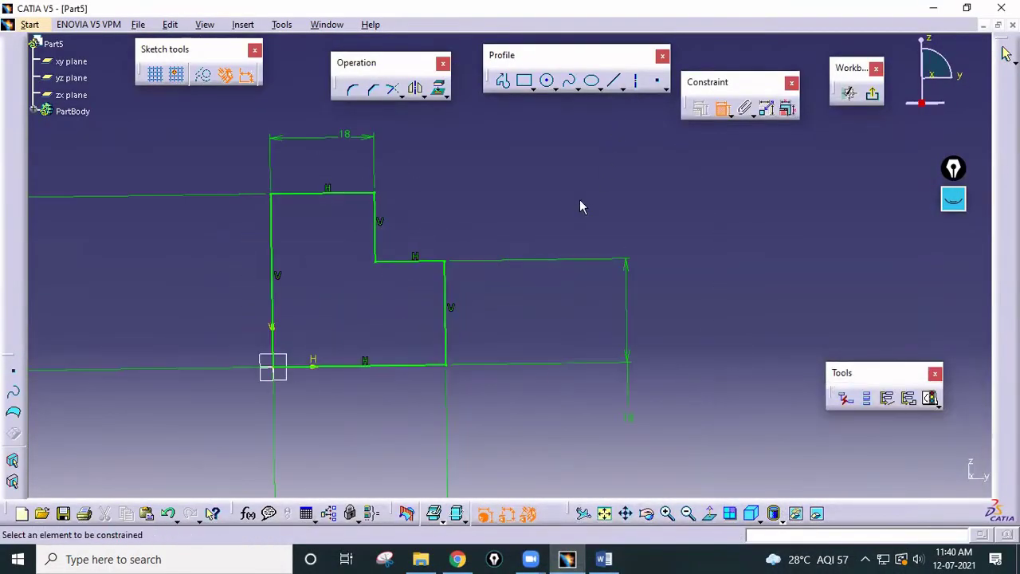
{"action": "middle_click_drag", "start_coordinate": [579, 201], "coordinate": [650, 426]}
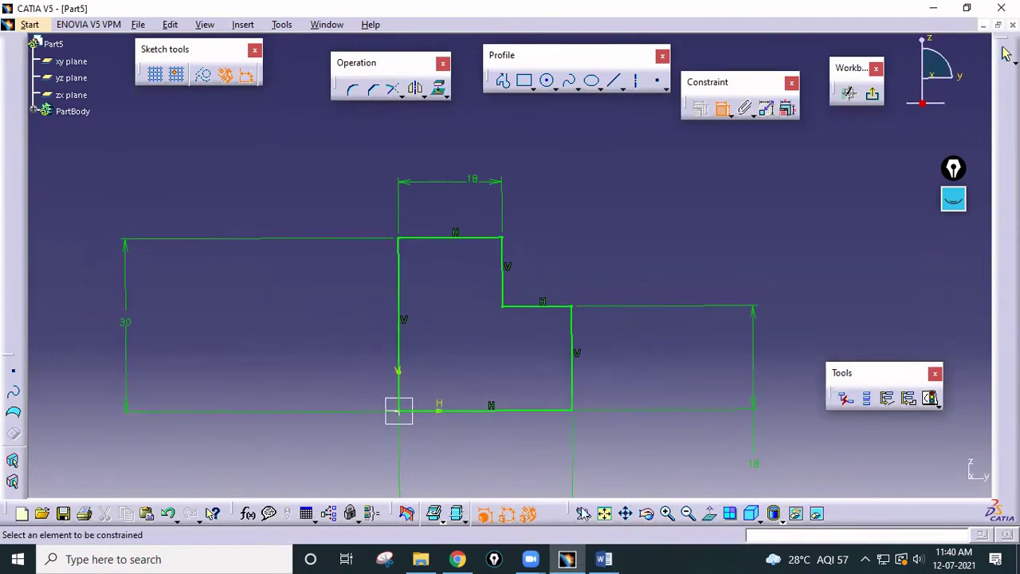
Step: Finish the sketch and pad the L-shaped profile 15 mm with mirrored extent
{"action": "left_click", "coordinate": [603, 558]}
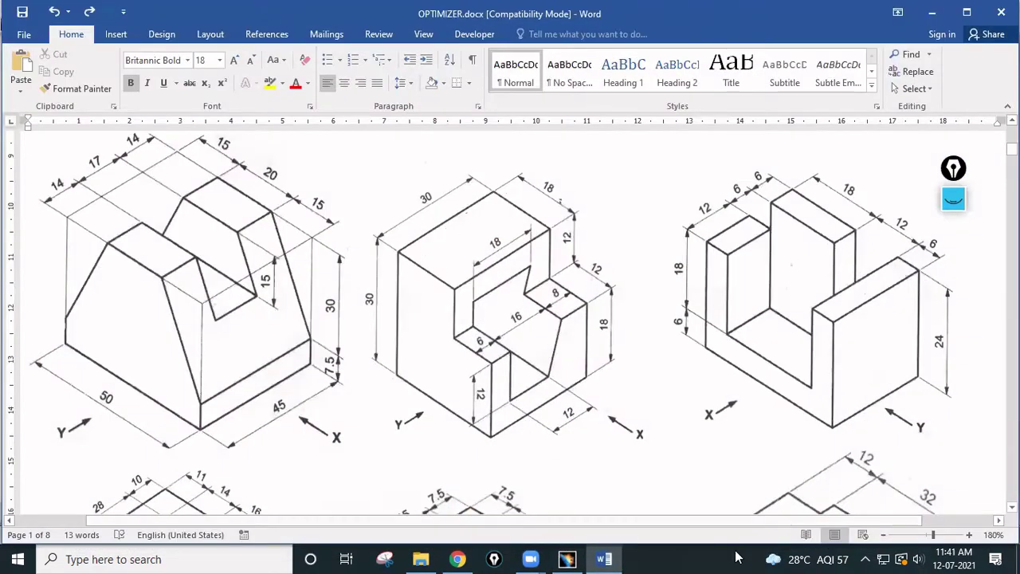
{"action": "left_click", "coordinate": [566, 558]}
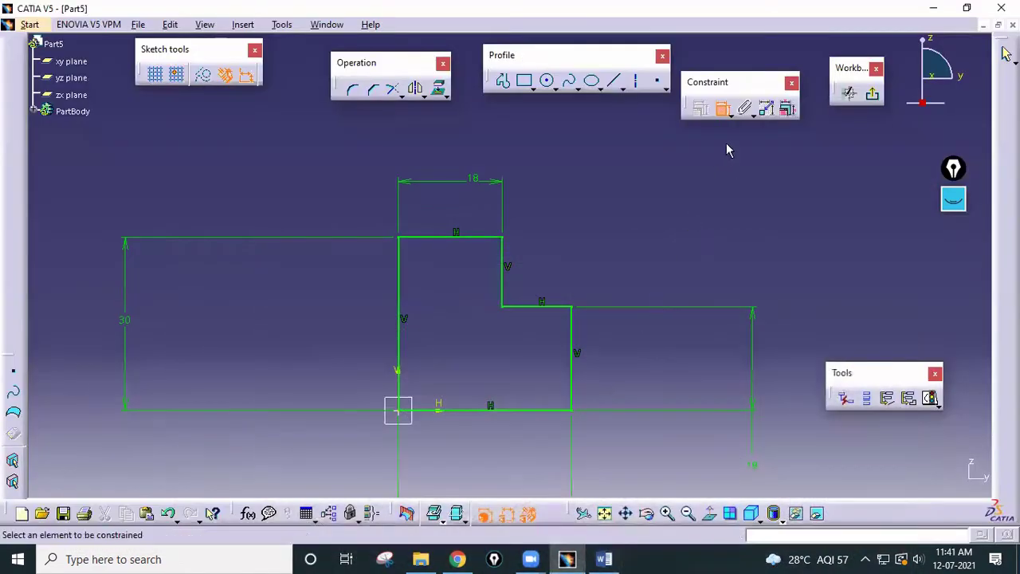
{"action": "left_click", "coordinate": [873, 94]}
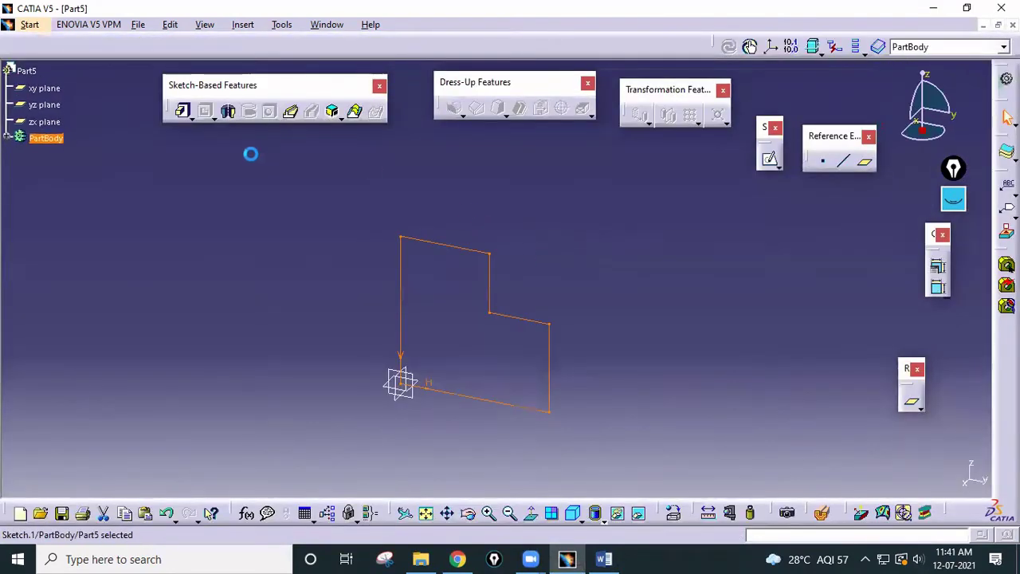
{"action": "left_click", "coordinate": [183, 111]}
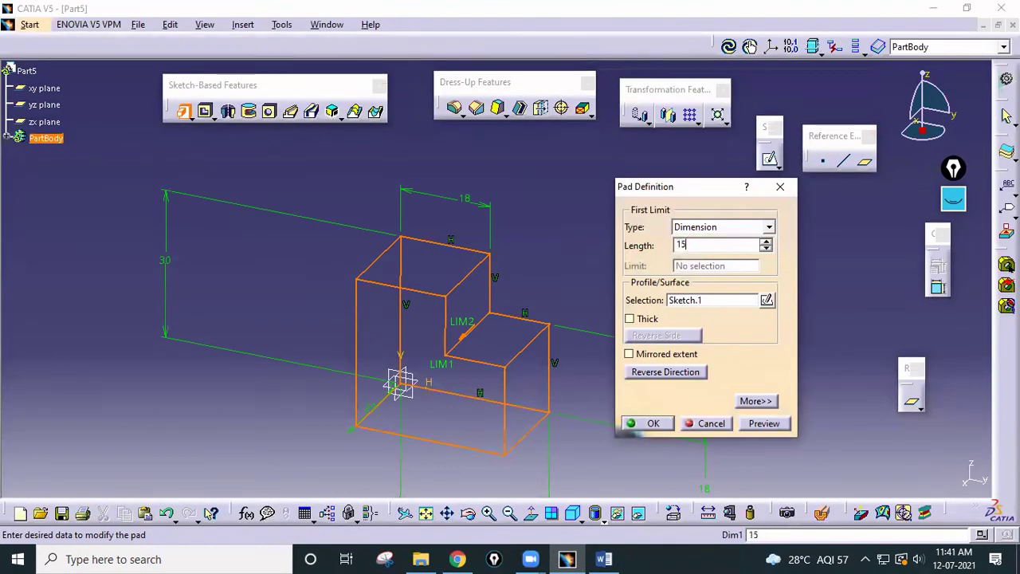
{"action": "left_click", "coordinate": [654, 354]}
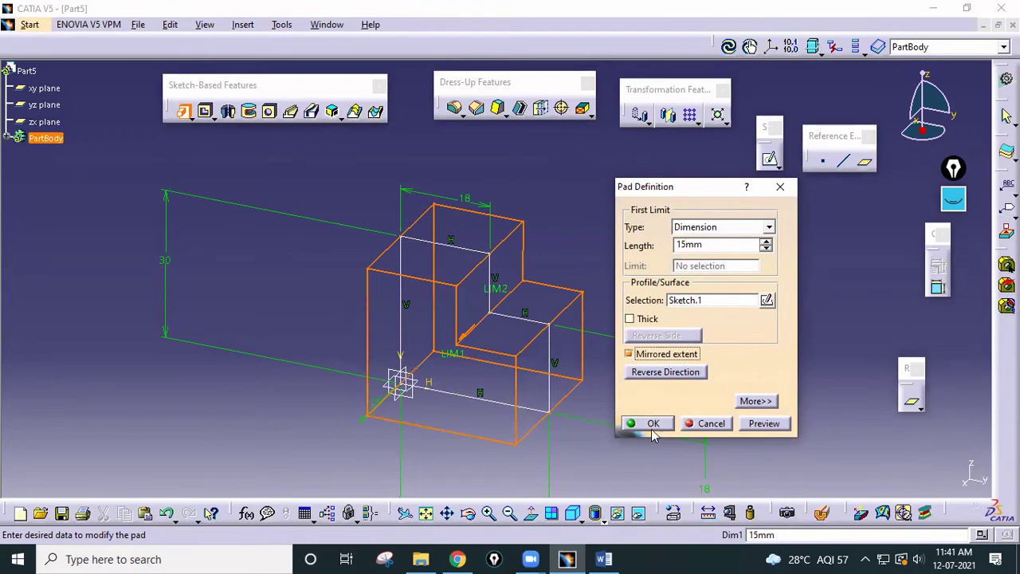
{"action": "left_click", "coordinate": [653, 423]}
{"action": "middle_click_drag", "start_coordinate": [626, 471], "coordinate": [388, 339]}
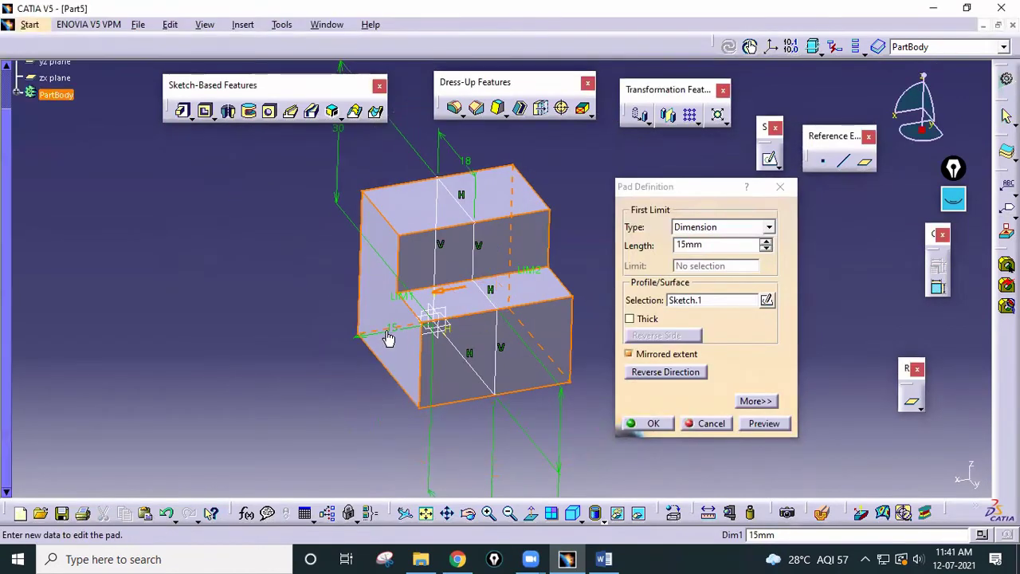
{"action": "left_click", "coordinate": [653, 423]}
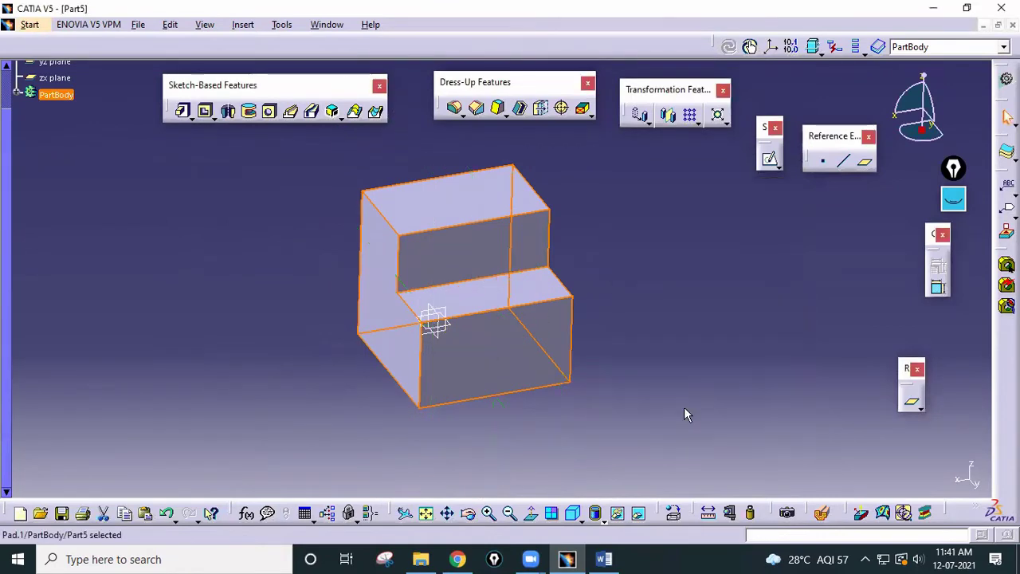
Step: Measure the distance between the two vertical edges of the block's lower front face
{"action": "left_click", "coordinate": [709, 514]}
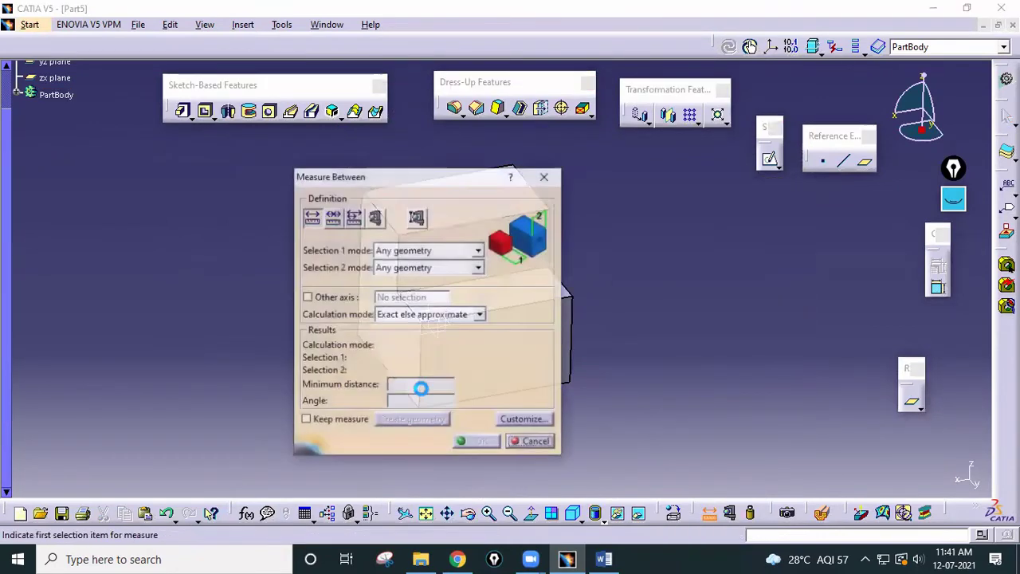
{"action": "left_click_drag", "start_coordinate": [426, 177], "coordinate": [701, 188]}
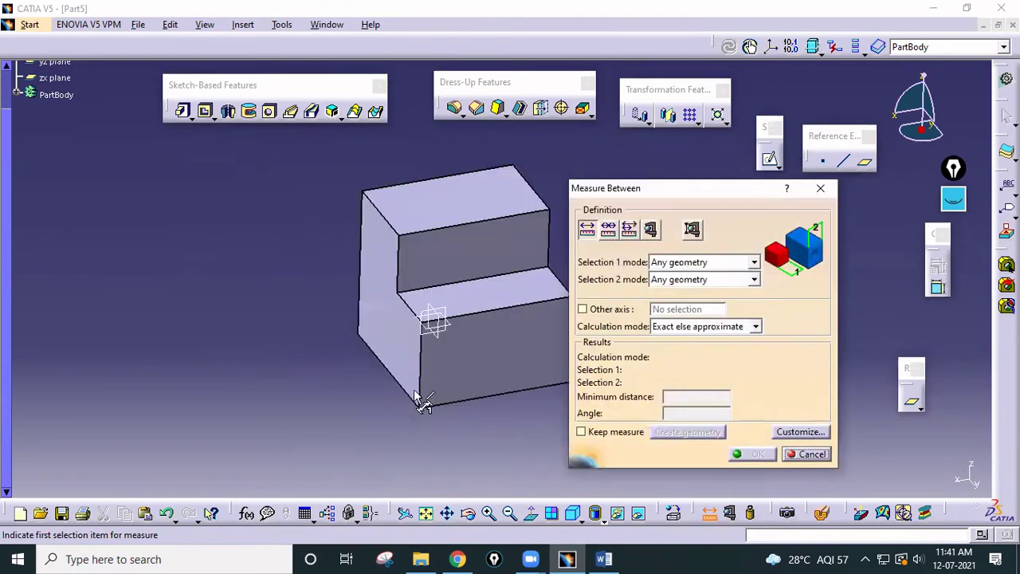
{"action": "middle_click_drag", "start_coordinate": [541, 362], "coordinate": [383, 357]}
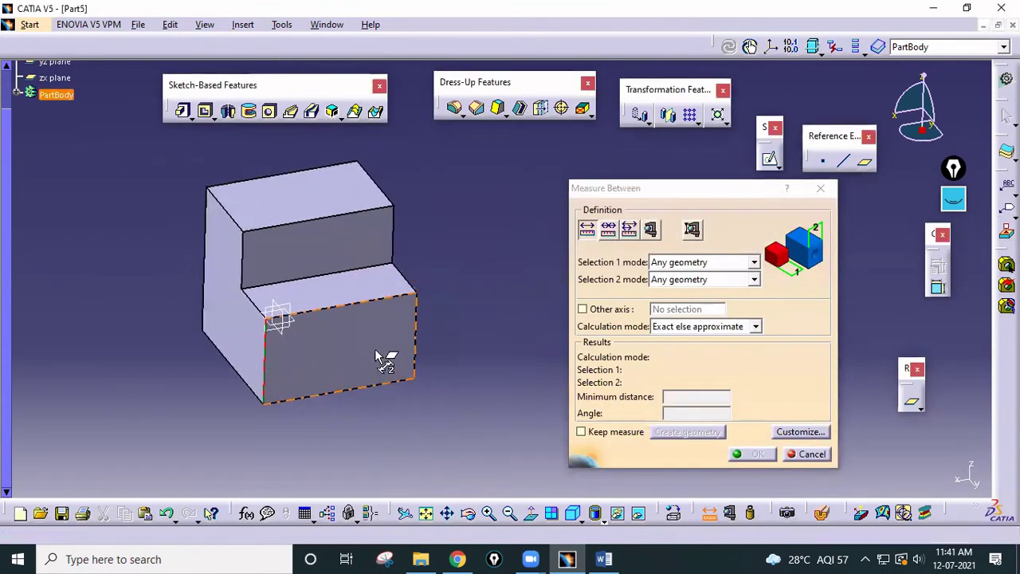
{"action": "left_click", "coordinate": [416, 350]}
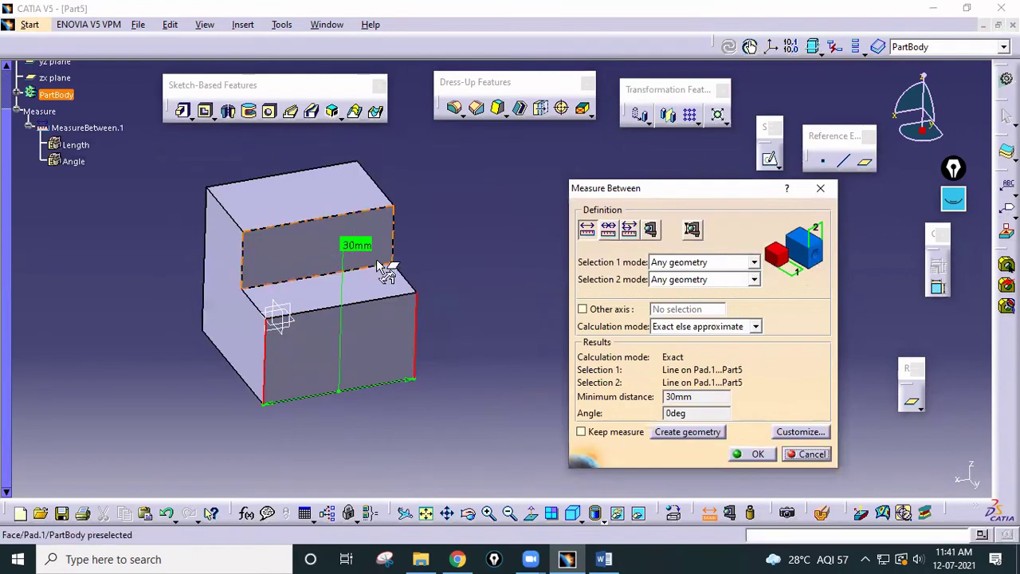
{"action": "left_click", "coordinate": [820, 188]}
Step: Close the measurement, start a sketch on the block's lower front face, and check the slot in the Word drawing
{"action": "mouse_move", "coordinate": [619, 337]}
{"action": "middle_mouse_down"}
{"action": "mouse_move", "coordinate": [722, 362]}
{"action": "mouse_move", "coordinate": [715, 321]}
{"action": "middle_mouse_up"}
{"action": "left_click", "coordinate": [770, 161]}
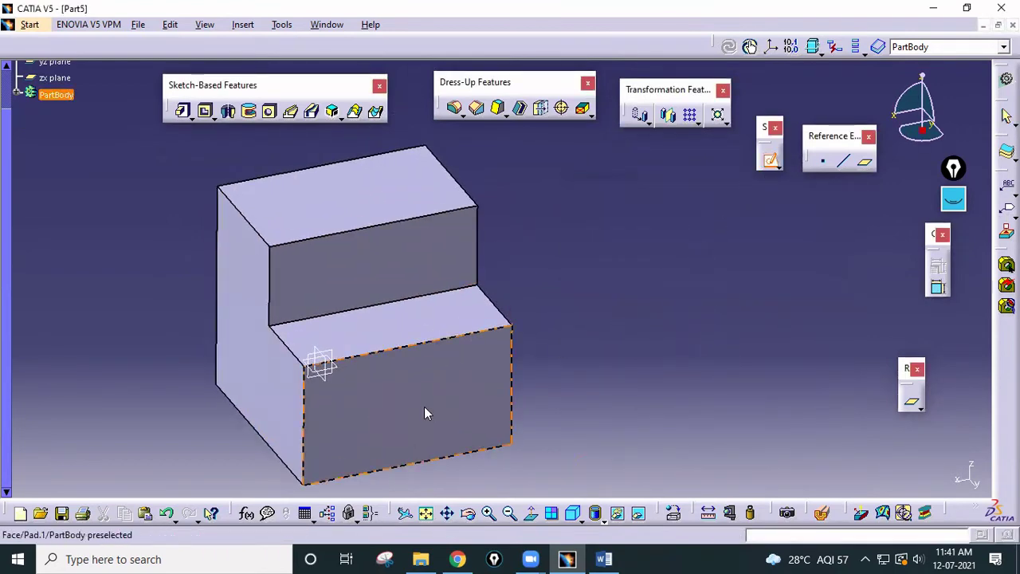
{"action": "left_click", "coordinate": [422, 410]}
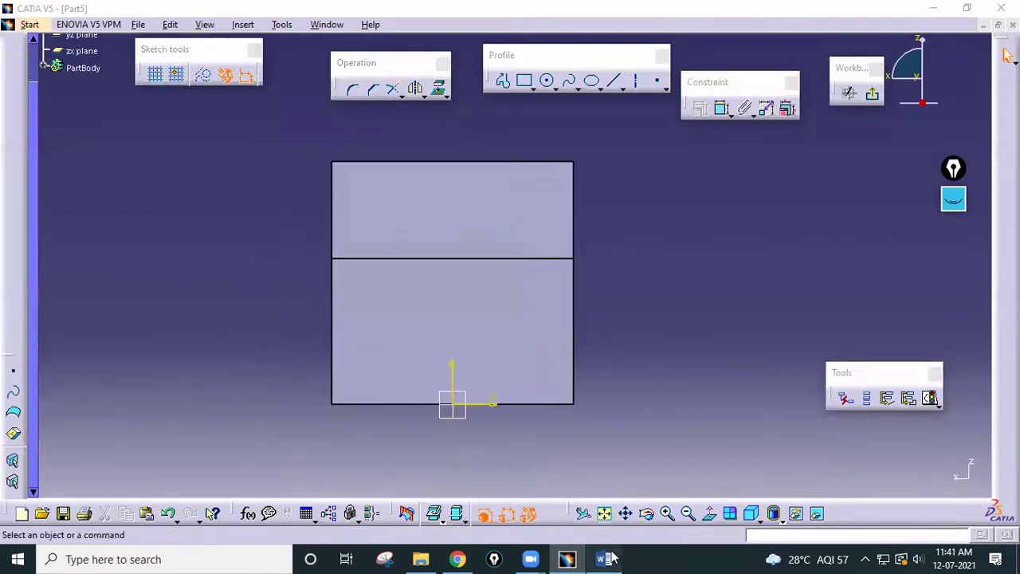
{"action": "left_click", "coordinate": [603, 558]}
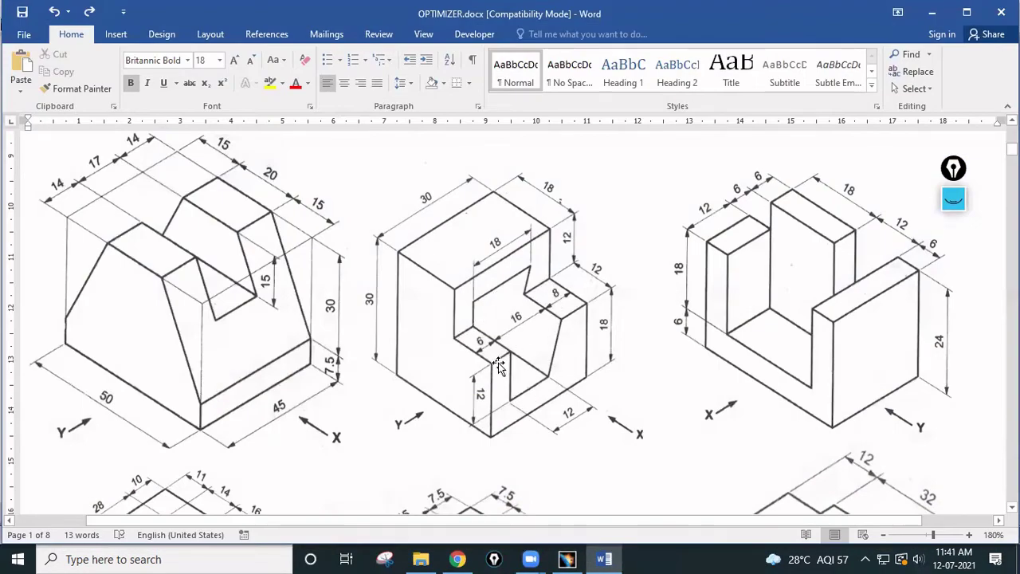
{"action": "left_click", "coordinate": [567, 559]}
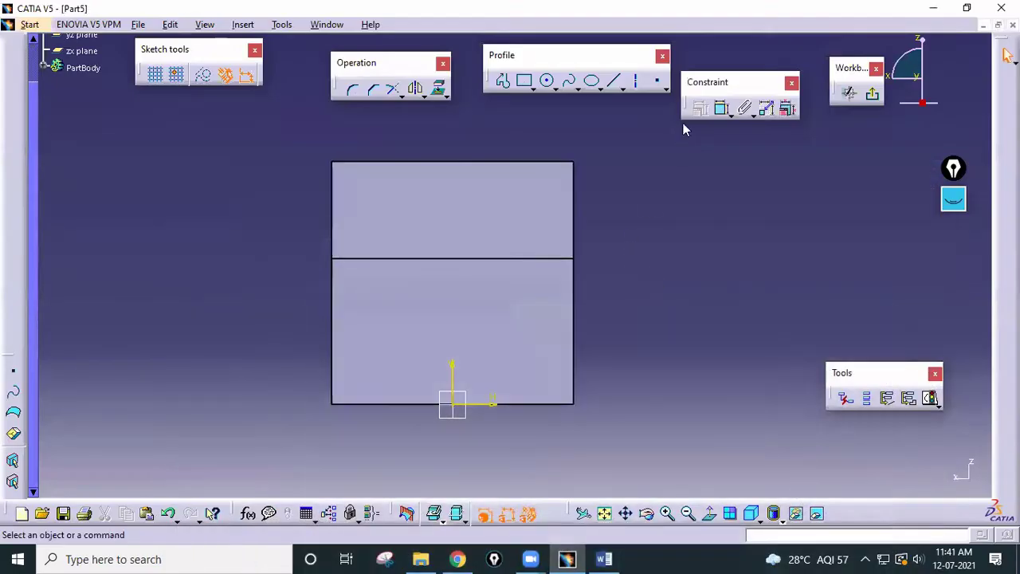
Step: Sketch a closed slot profile with a slanted right side, about 14 mm wide at the top, 10 mm at the bottom and 18 mm high
{"action": "left_click", "coordinate": [503, 81]}
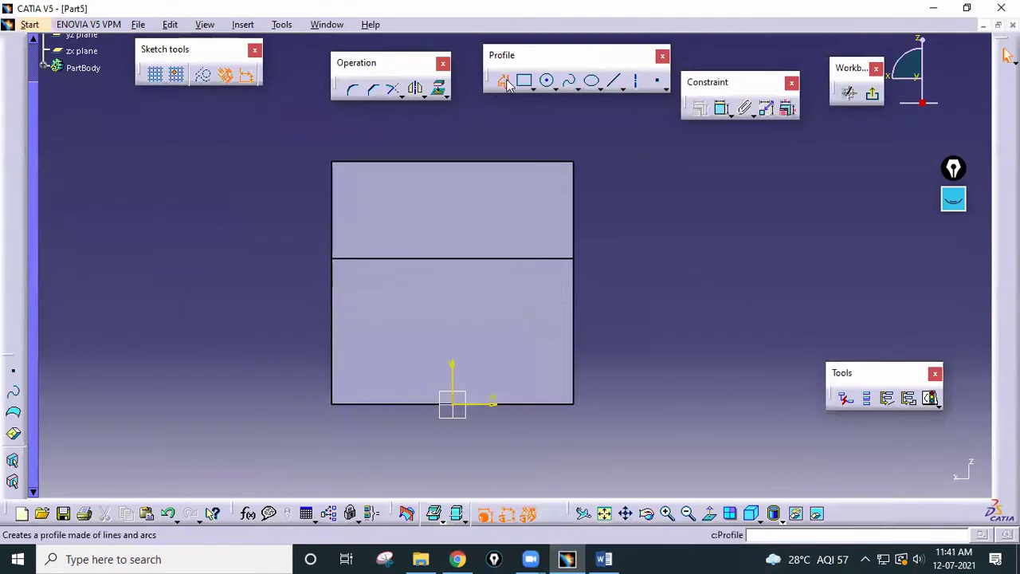
{"action": "left_click", "coordinate": [413, 156]}
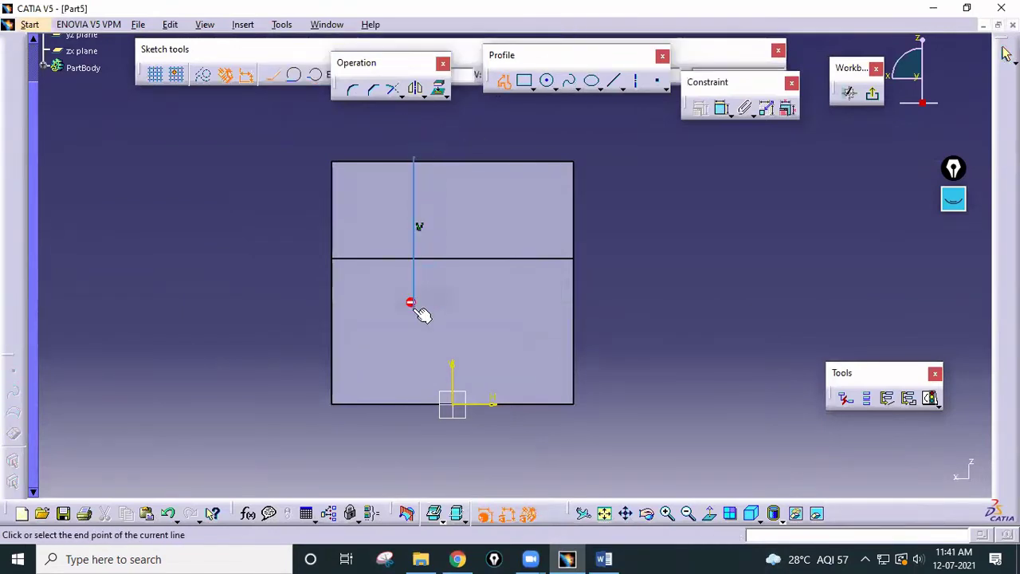
{"action": "left_click", "coordinate": [416, 307]}
{"action": "left_click", "coordinate": [488, 308]}
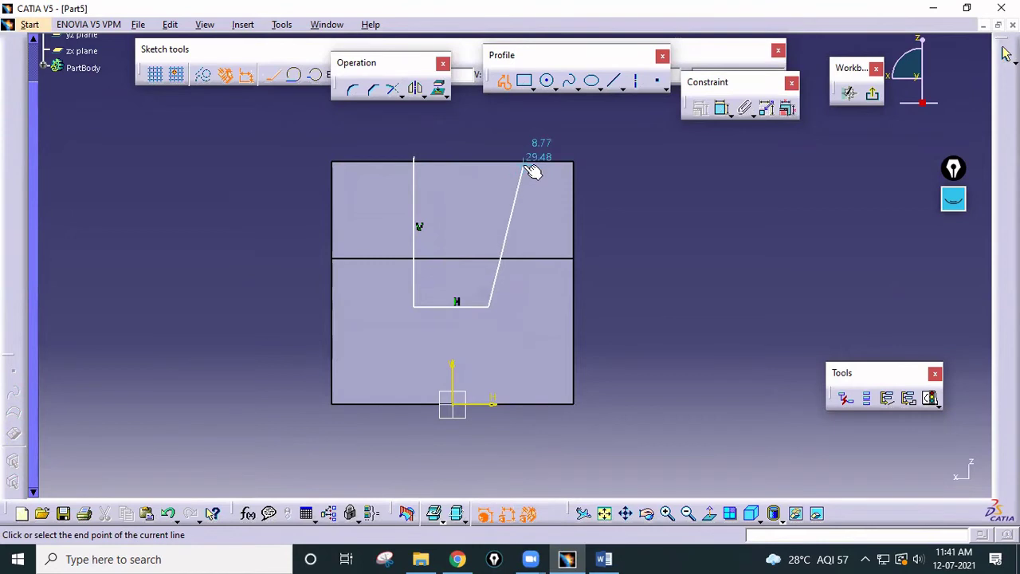
{"action": "left_click", "coordinate": [525, 162]}
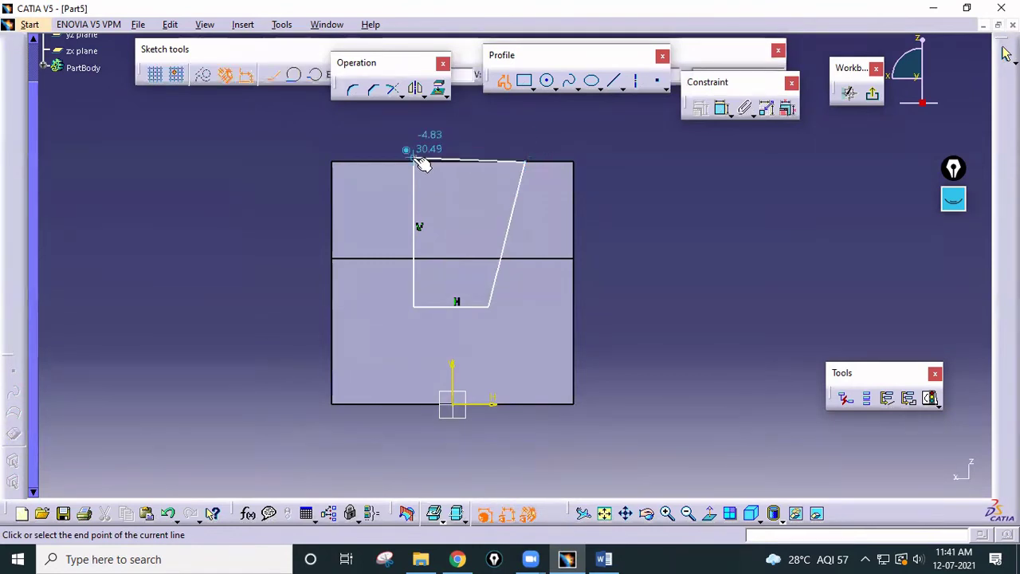
{"action": "left_click", "coordinate": [414, 159]}
Step: Constrain the slot profile's top line to be horizontal and coincident with the block's top edge
{"action": "left_click", "coordinate": [483, 159]}
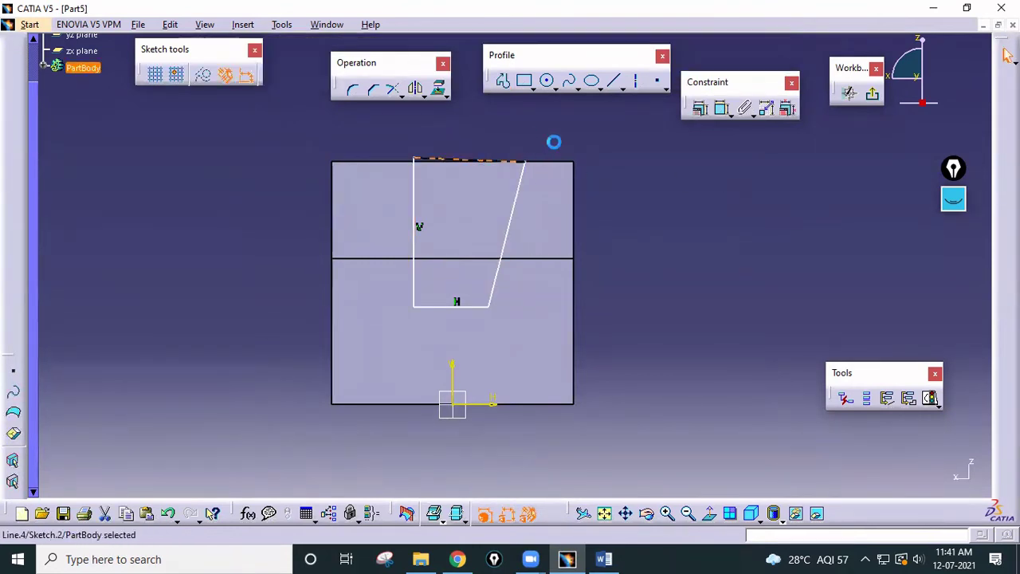
{"action": "left_click", "coordinate": [699, 108]}
{"action": "left_click", "coordinate": [769, 295]}
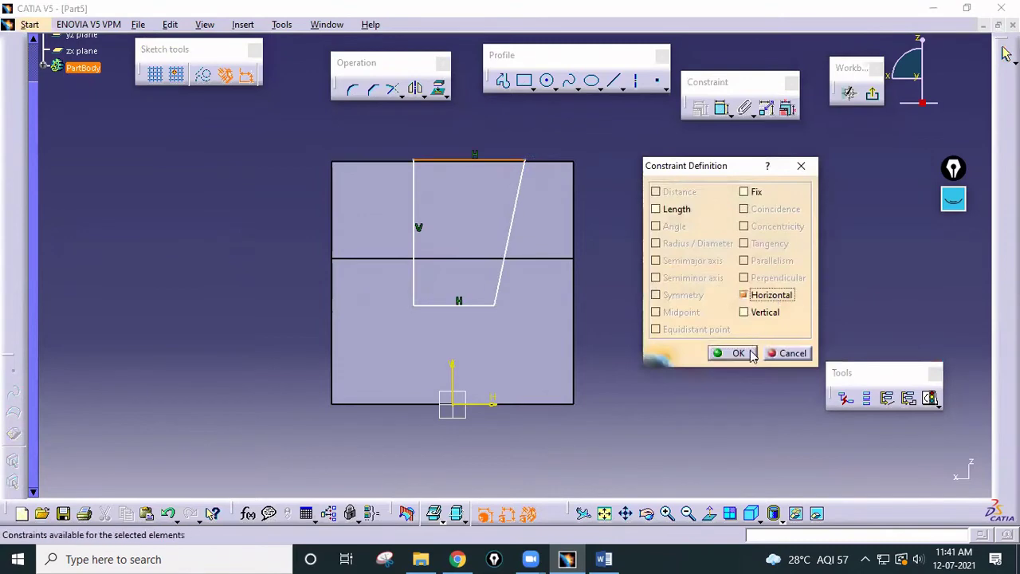
{"action": "left_click", "coordinate": [738, 353]}
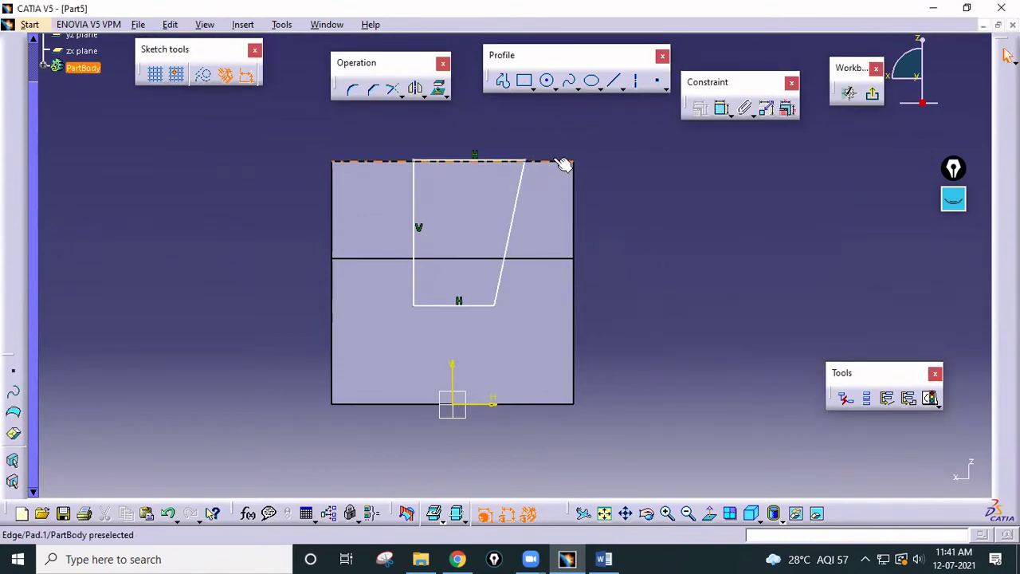
{"action": "left_click", "coordinate": [458, 164]}
{"action": "left_click", "coordinate": [700, 109]}
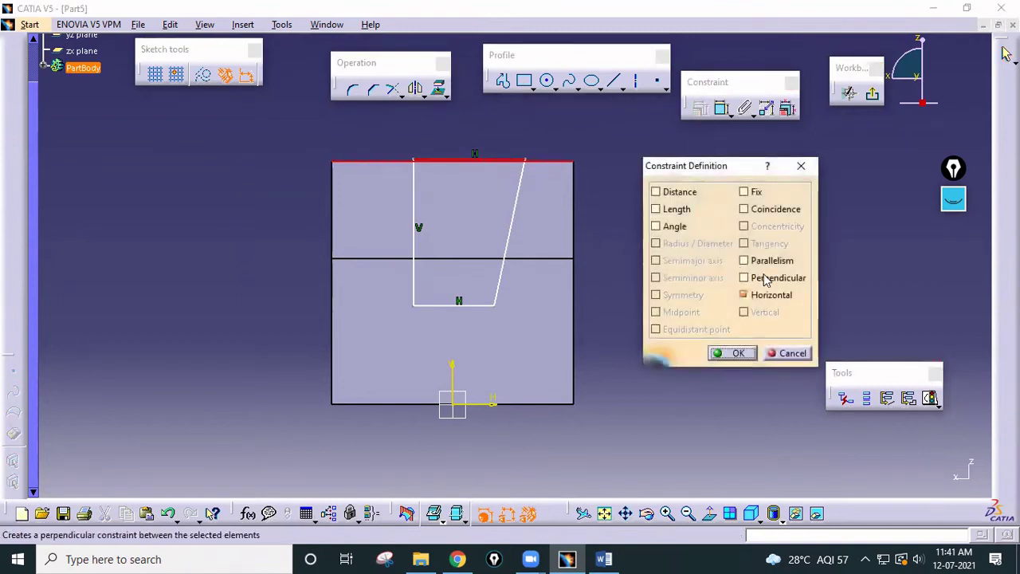
{"action": "left_click", "coordinate": [768, 210]}
{"action": "left_click", "coordinate": [738, 353]}
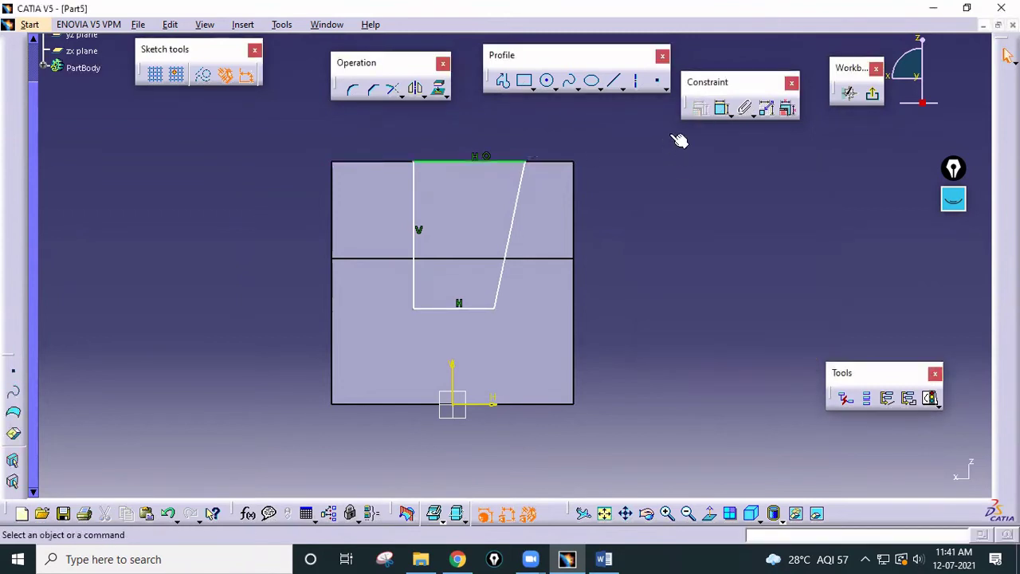
Step: Dimension the slot profile's top width, bottom width and height, plus its distance from the block's upper right corner
{"action": "left_click", "coordinate": [721, 108]}
{"action": "left_click", "coordinate": [458, 165]}
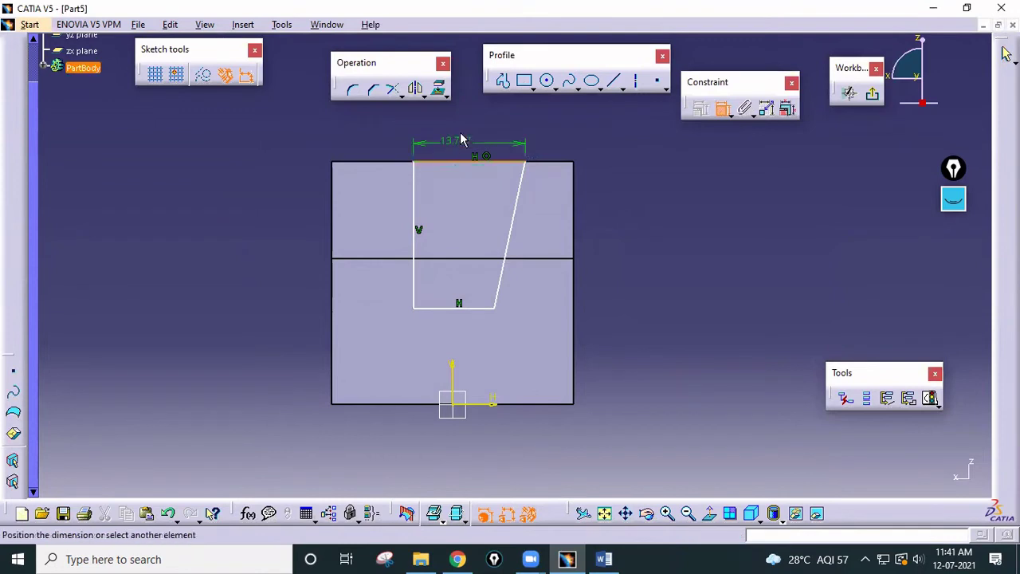
{"action": "left_click", "coordinate": [474, 135]}
{"action": "left_click", "coordinate": [470, 311]}
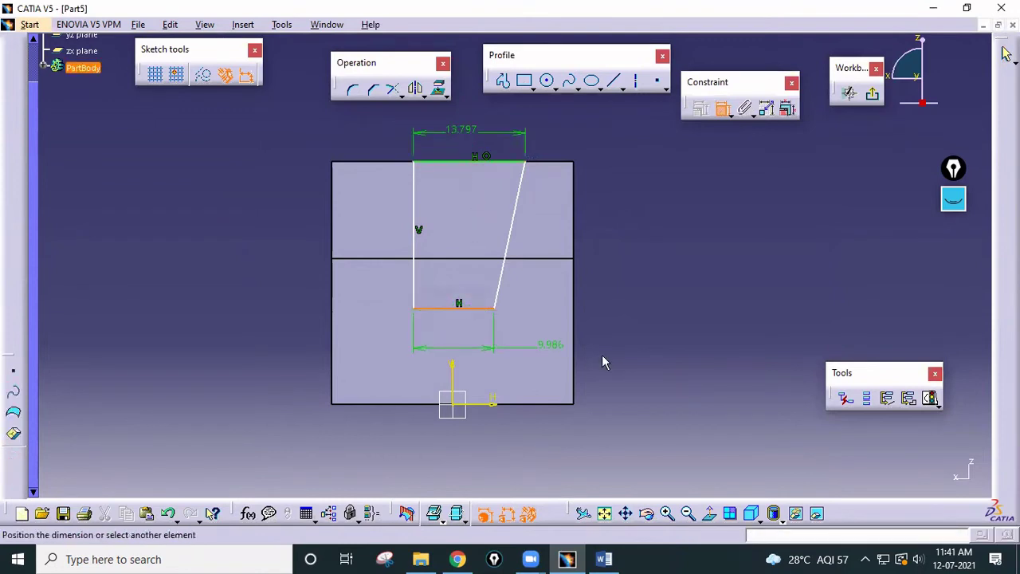
{"action": "left_click", "coordinate": [605, 360]}
{"action": "left_click", "coordinate": [448, 312]}
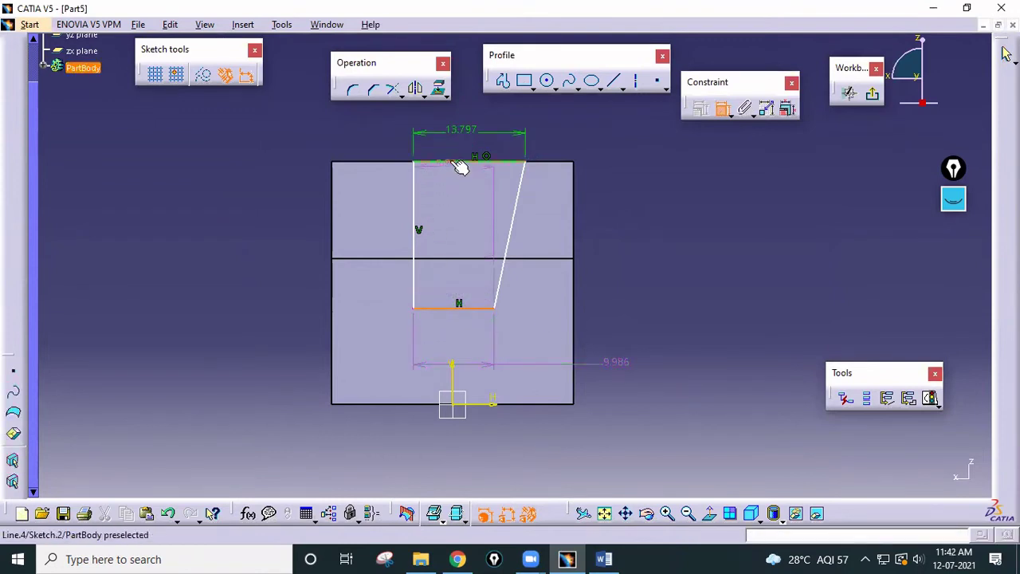
{"action": "left_click", "coordinate": [462, 164]}
{"action": "left_click", "coordinate": [289, 244]}
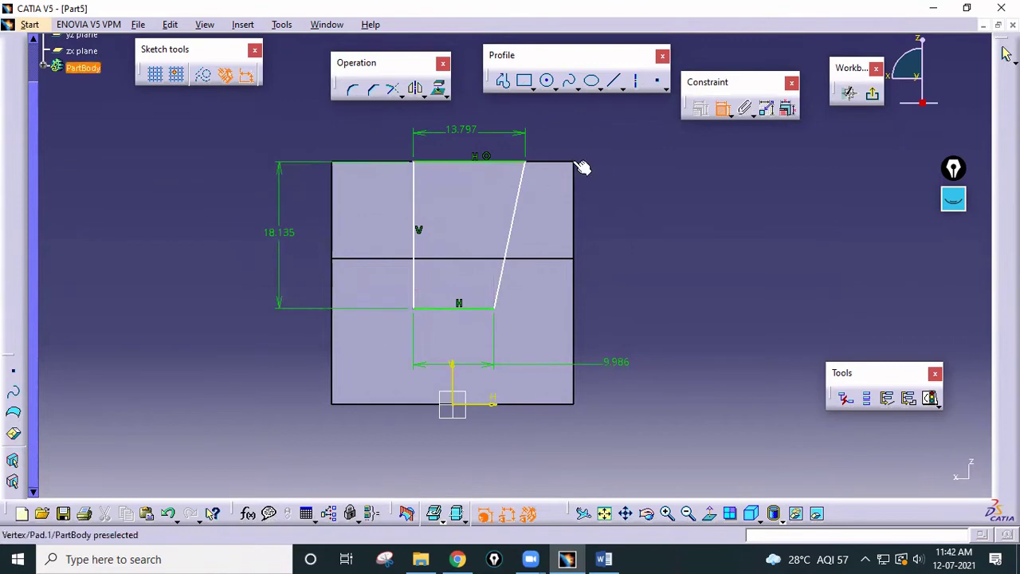
{"action": "left_click", "coordinate": [573, 163]}
{"action": "left_click", "coordinate": [526, 163]}
{"action": "left_click", "coordinate": [619, 130]}
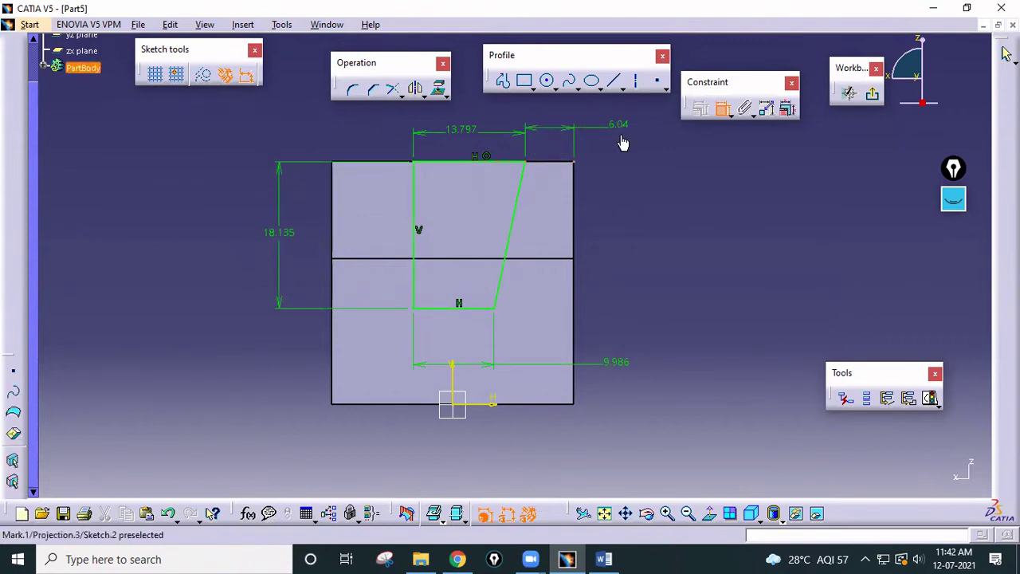
Step: Check the slot widths in the Word drawing and set the top width to 18 mm and the bottom width to 12 mm in CATIA
{"action": "left_click", "coordinate": [603, 558]}
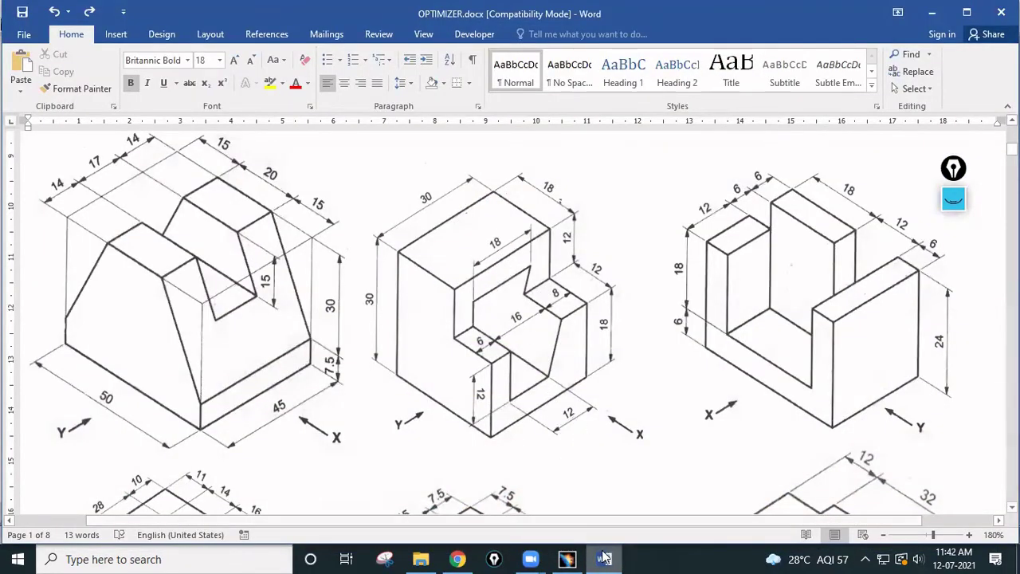
{"action": "left_click", "coordinate": [567, 559]}
{"action": "double_click", "coordinate": [464, 133]}
{"action": "type", "text": "18"}
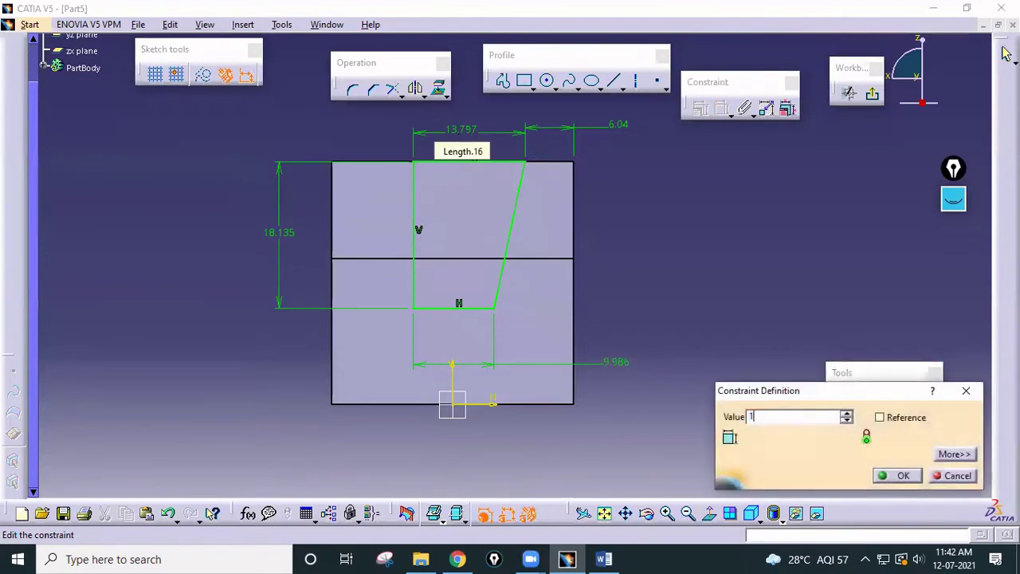
{"action": "key", "text": "Return"}
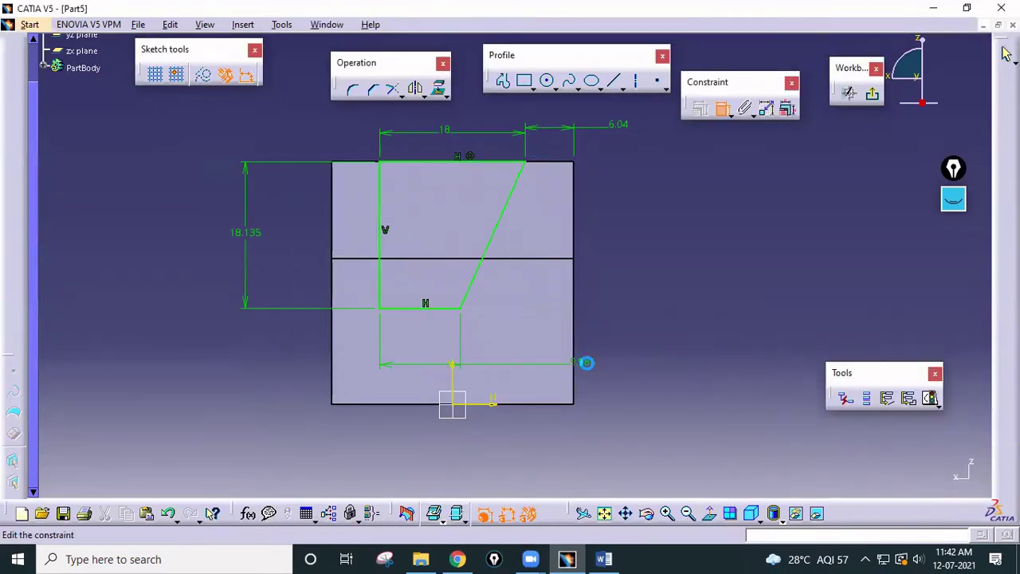
{"action": "double_click", "coordinate": [575, 364]}
{"action": "type", "text": "12mm"}
{"action": "key", "text": "Return"}
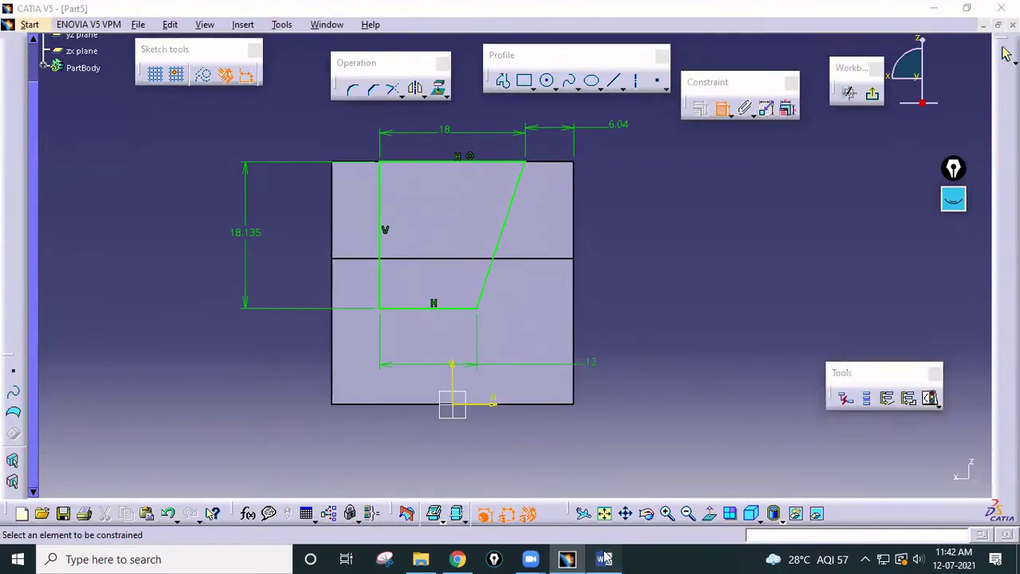
Step: Consult the Word drawing again and set the slot profile's height to 18 mm in CATIA
{"action": "left_click", "coordinate": [604, 559]}
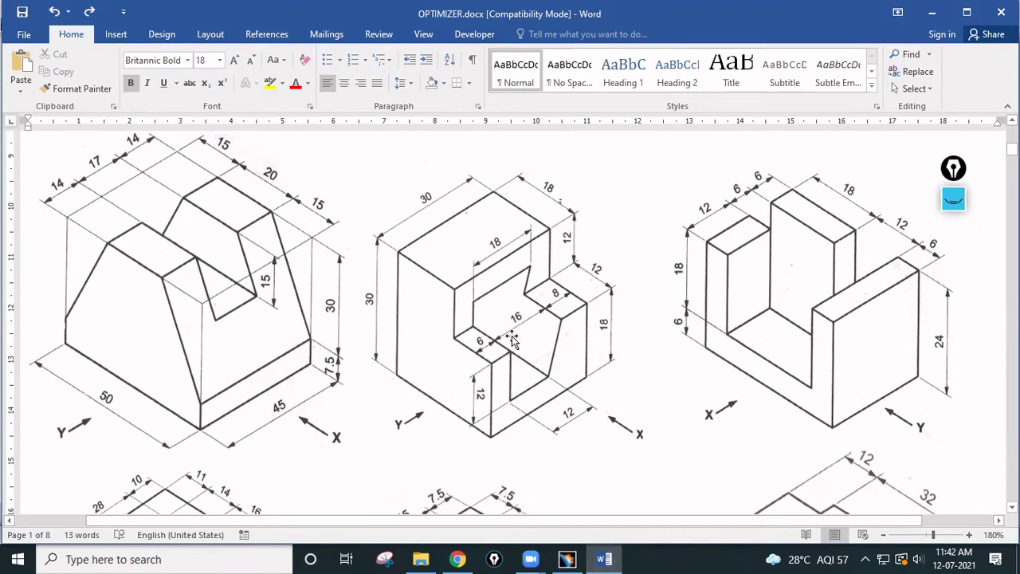
{"action": "left_click", "coordinate": [600, 556]}
{"action": "double_click", "coordinate": [244, 233]}
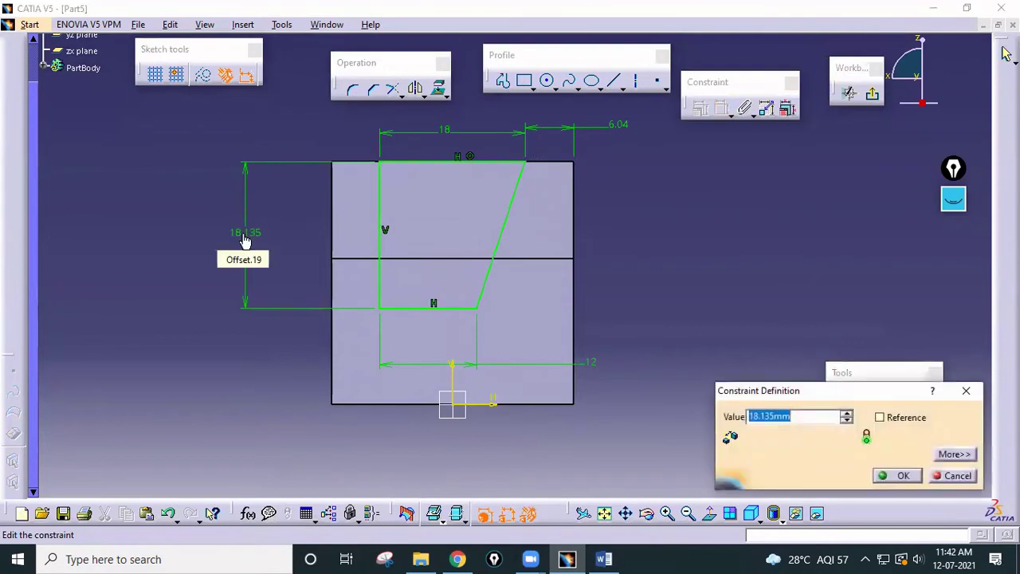
{"action": "type", "text": "18"}
{"action": "key", "text": "Return"}
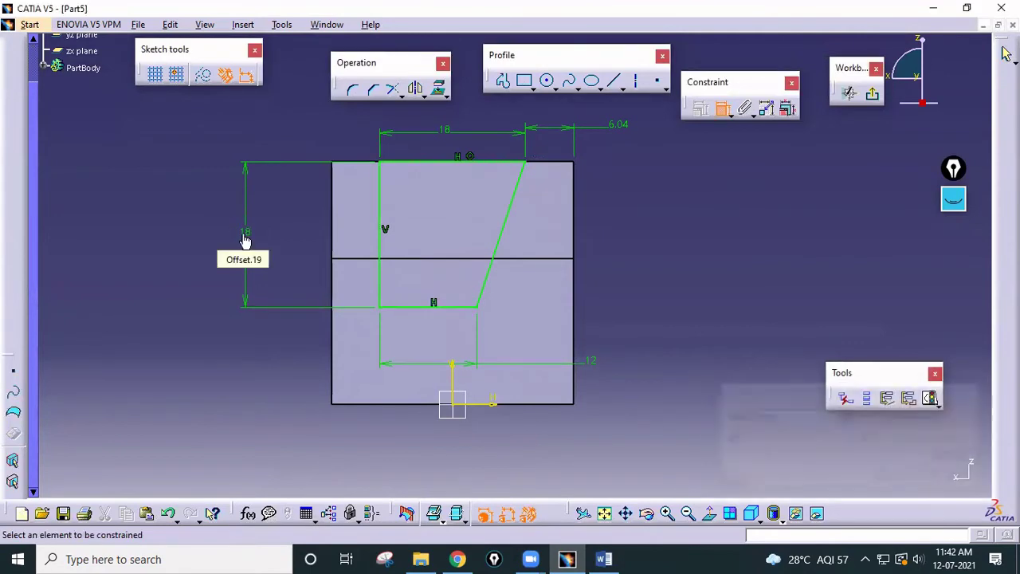
Step: Check the Word drawing, set the slot's distance from the block's right corner to 6 mm in CATIA, and finish the sketch
{"action": "left_click", "coordinate": [601, 558]}
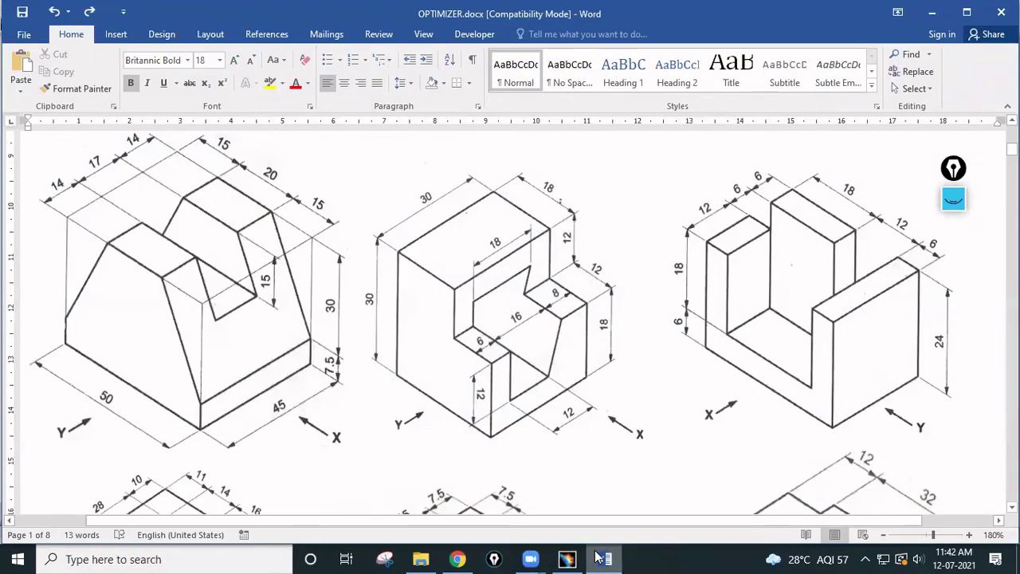
{"action": "left_click", "coordinate": [600, 556]}
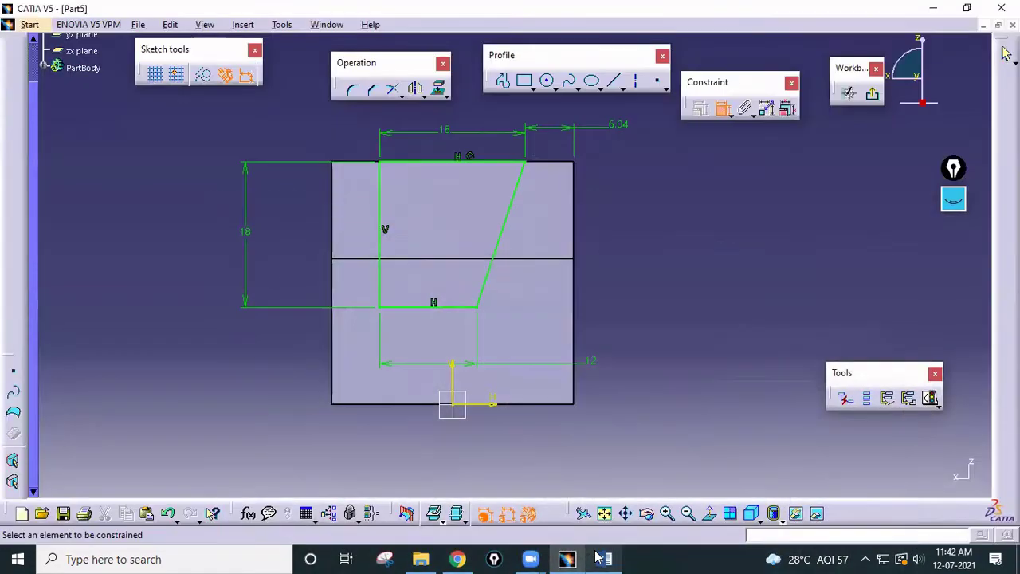
{"action": "left_click", "coordinate": [602, 557]}
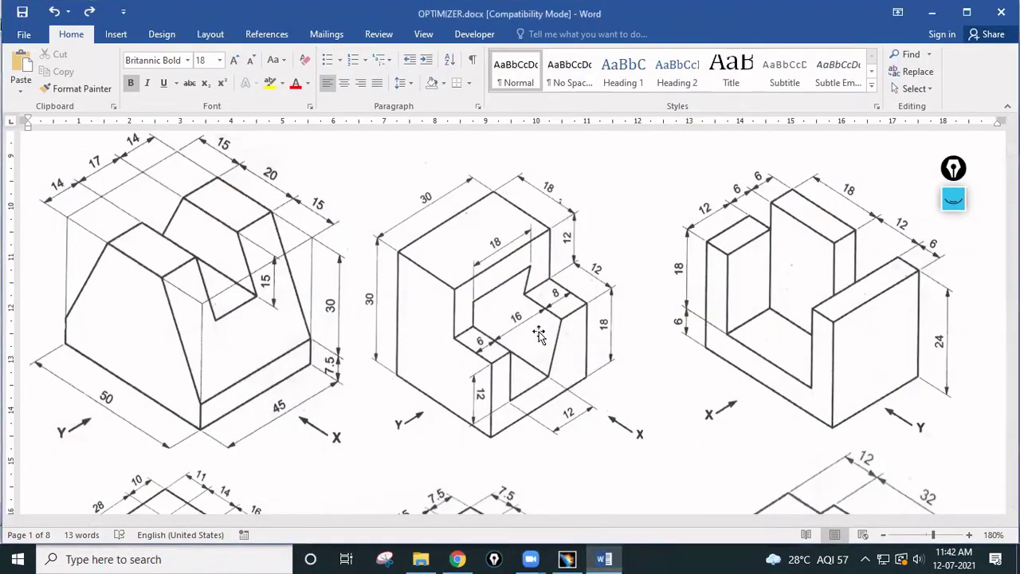
{"action": "left_click", "coordinate": [562, 558]}
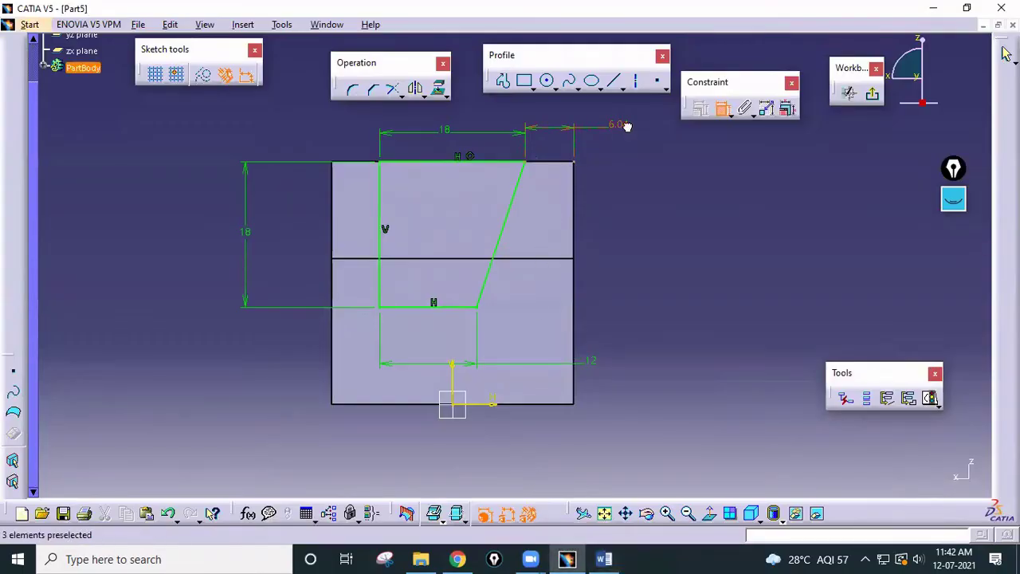
{"action": "double_click", "coordinate": [627, 126]}
{"action": "type", "text": "6.04mm"}
{"action": "key", "text": "Return"}
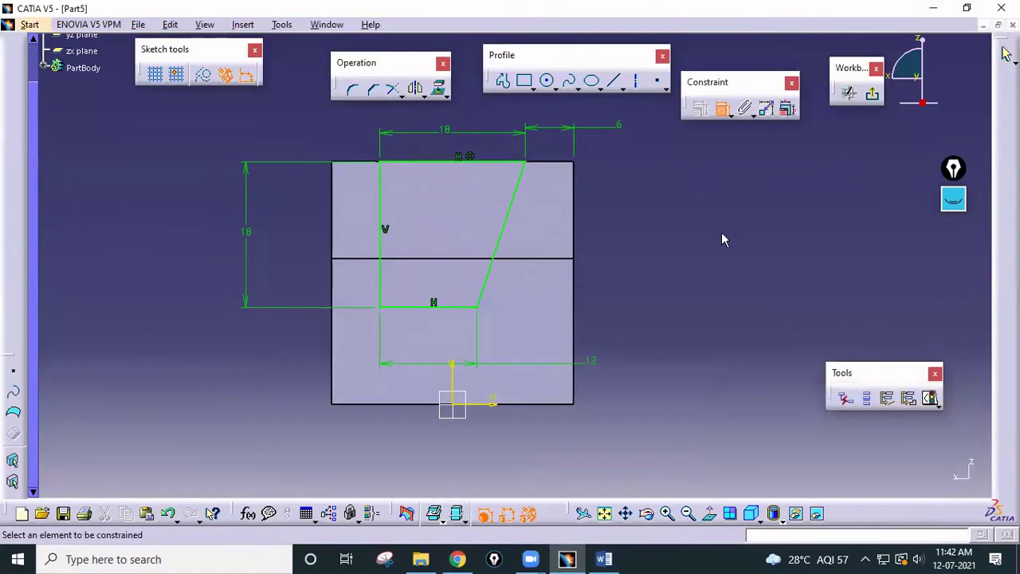
{"action": "left_click", "coordinate": [1006, 54]}
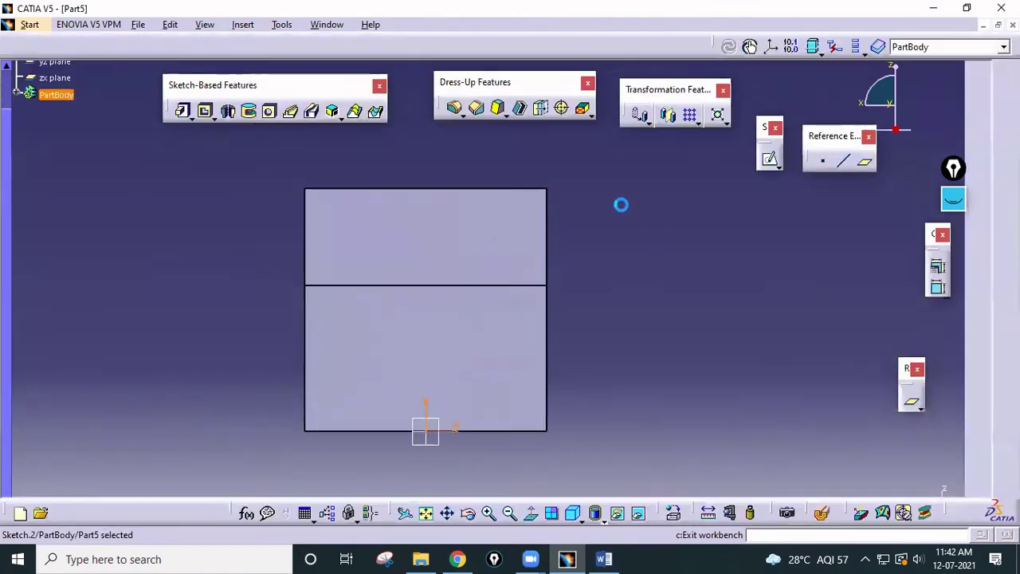
Step: Try a pocket of the slot profile with the Up to last limit, and undo it
{"action": "left_click", "coordinate": [206, 112]}
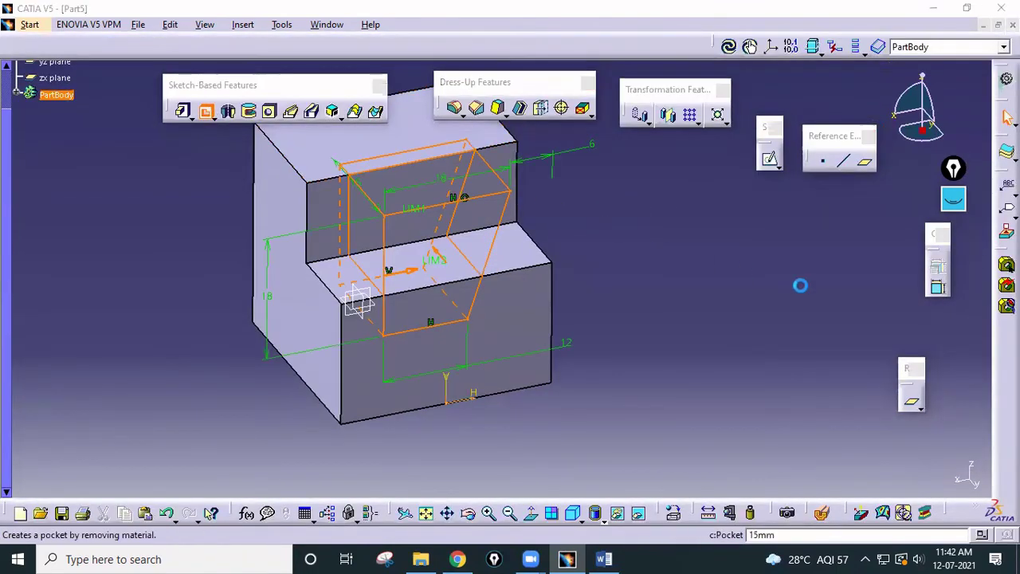
{"action": "left_click", "coordinate": [721, 227]}
{"action": "left_click", "coordinate": [721, 252]}
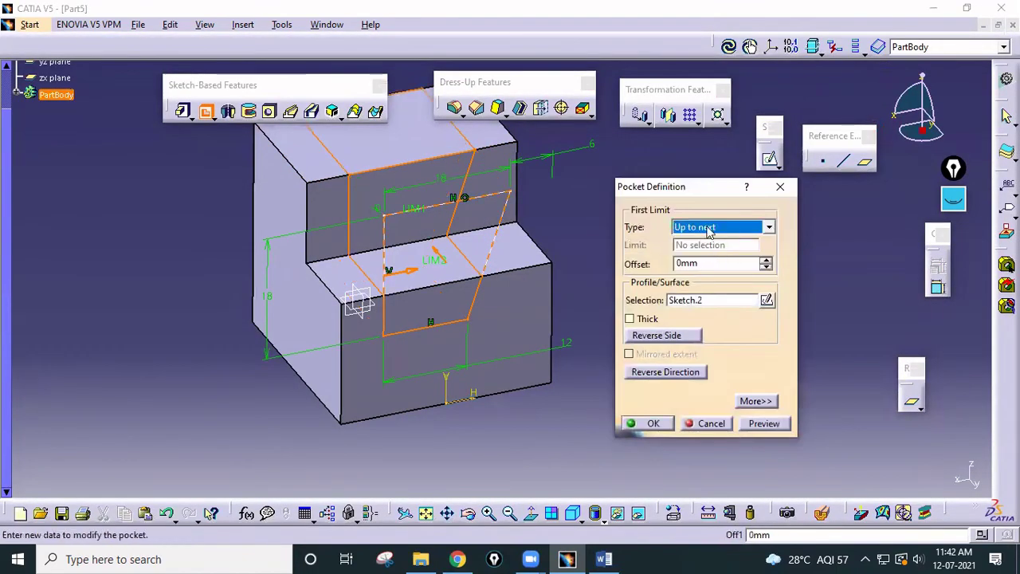
{"action": "left_click", "coordinate": [710, 231]}
{"action": "left_click", "coordinate": [691, 264]}
{"action": "left_click", "coordinate": [654, 423]}
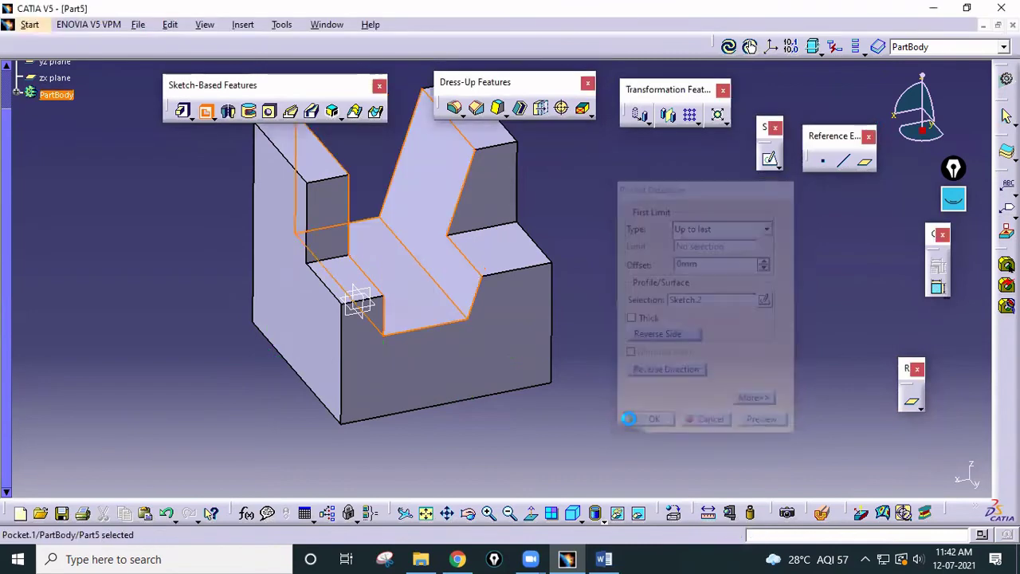
{"action": "left_click", "coordinate": [480, 288]}
{"action": "key", "text": "ctrl+z"}
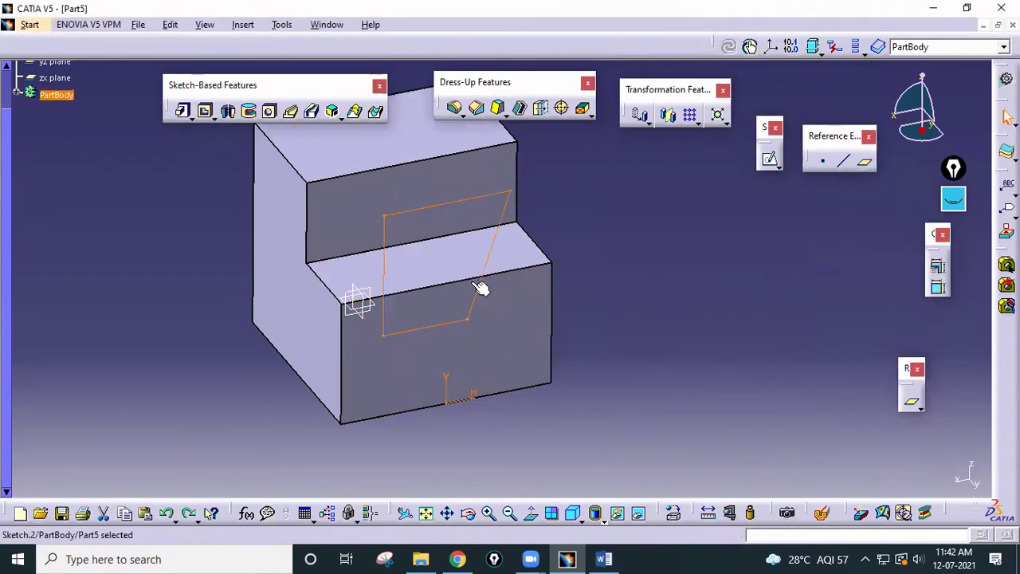
Step: Reopen the slot profile sketch and check the slot's position on the stepped block in the Word drawing, returning to CATIA
{"action": "double_click", "coordinate": [456, 200]}
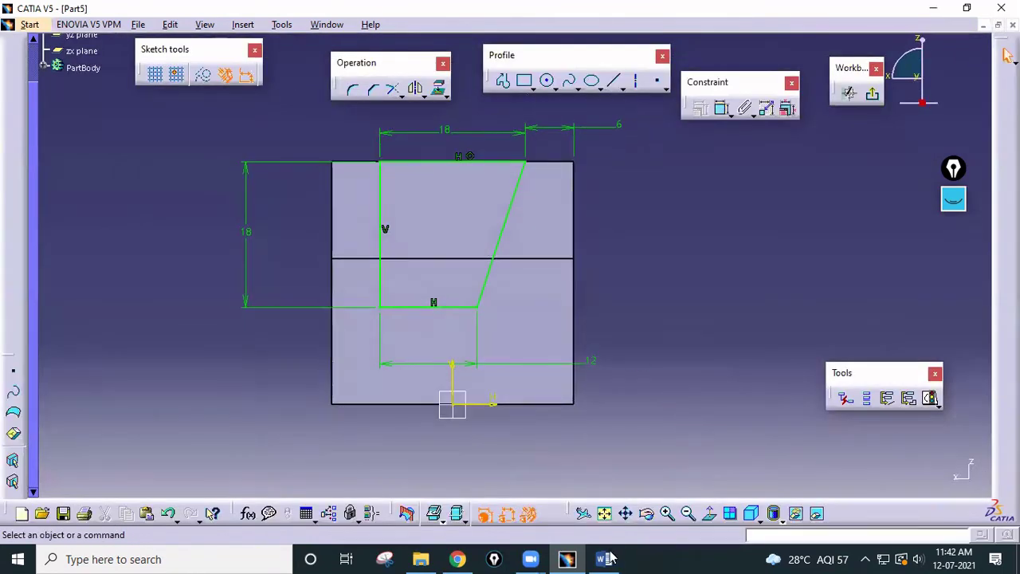
{"action": "left_click", "coordinate": [605, 559]}
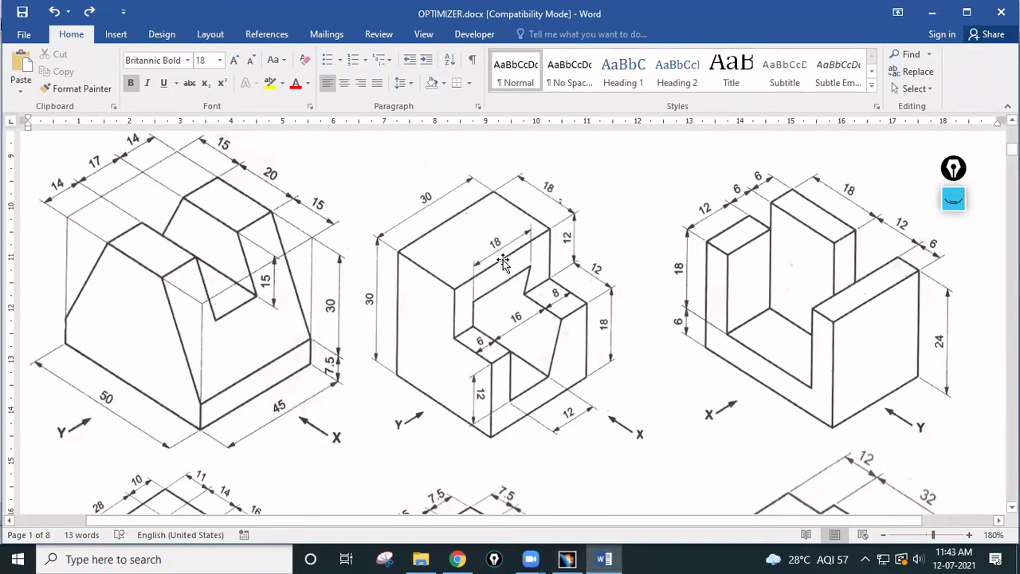
{"action": "left_click", "coordinate": [566, 559]}
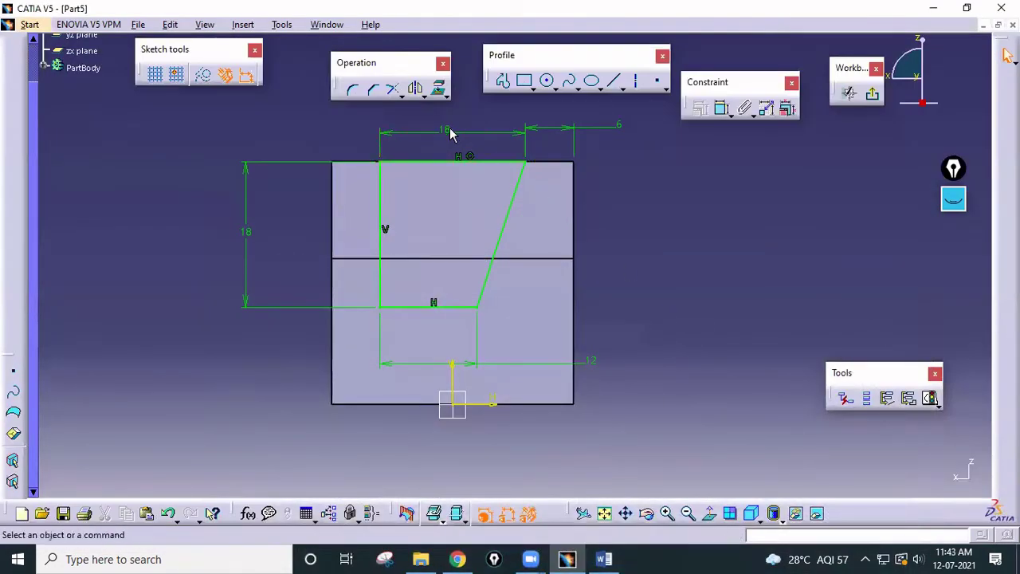
Step: Delete the slot profile's top-edge coincidence and 6 mm side dimension, moving the profile down off the block's upper edge
{"action": "left_click", "coordinate": [470, 157]}
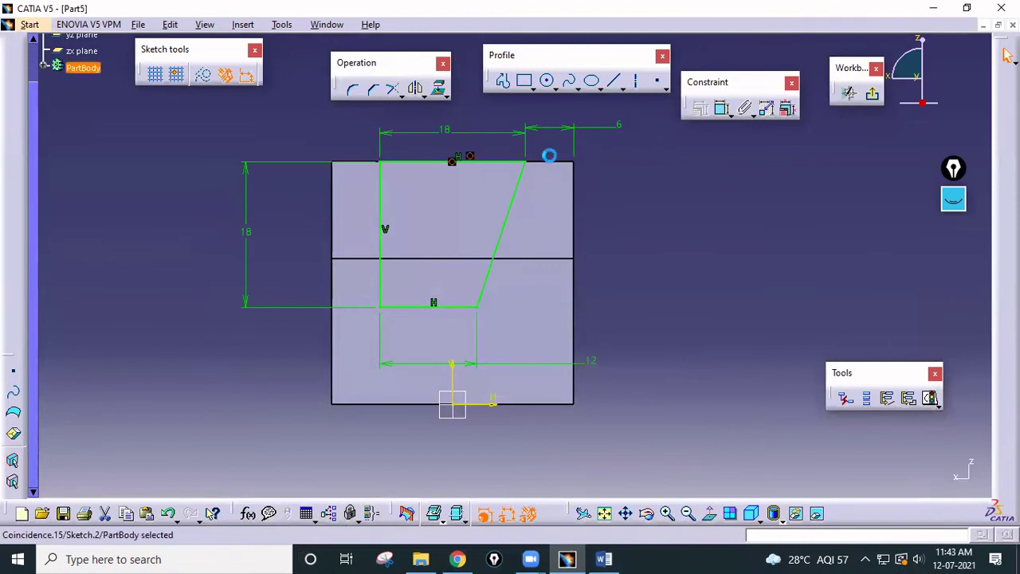
{"action": "key", "text": "Delete"}
{"action": "left_click_drag", "start_coordinate": [422, 164], "coordinate": [401, 192]}
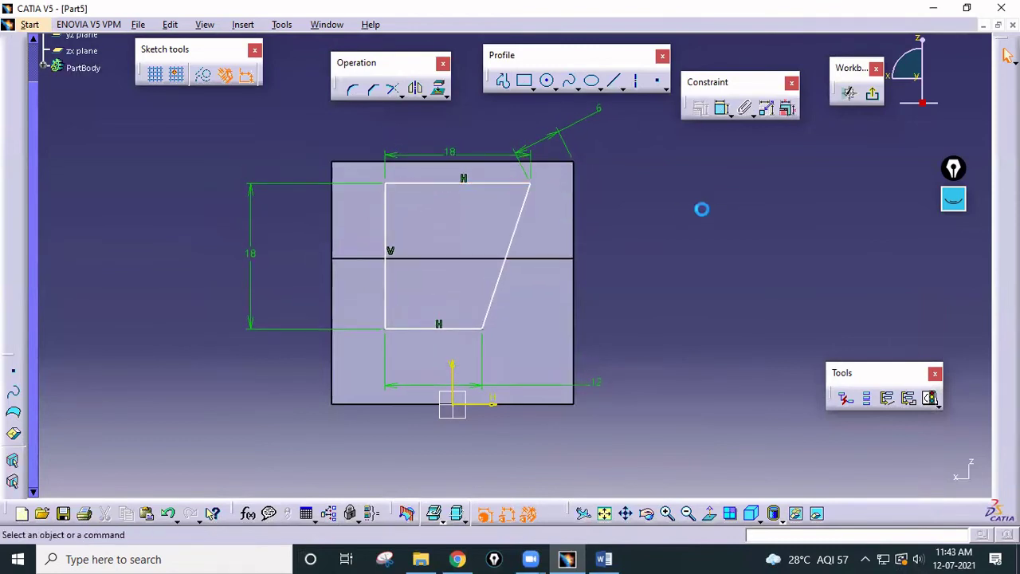
{"action": "left_click", "coordinate": [565, 157]}
{"action": "key", "text": "Delete"}
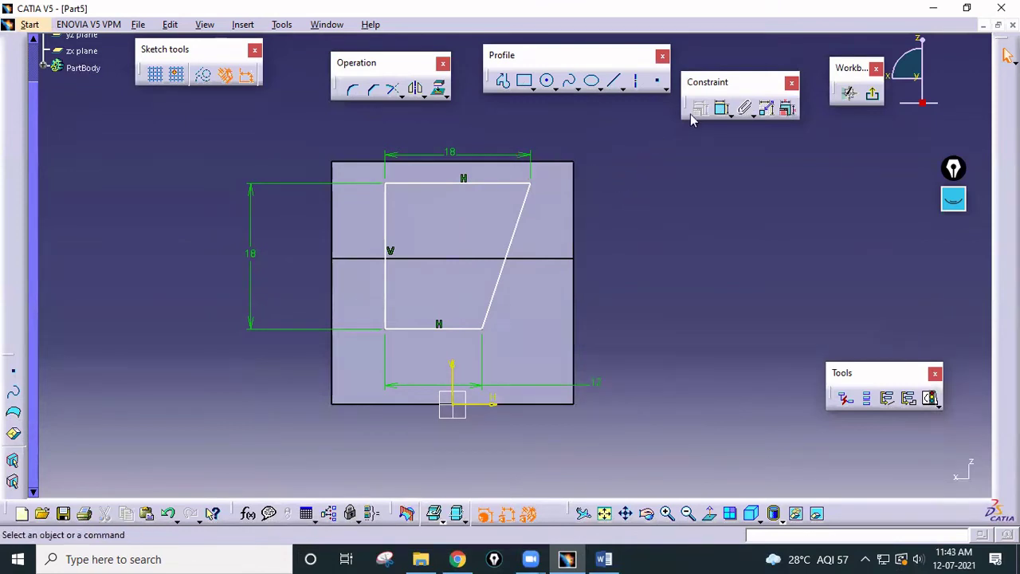
Step: Dimension the slot profile's top line from the block's upper edge and set the distance to 6 mm
{"action": "left_click", "coordinate": [721, 107]}
{"action": "left_click", "coordinate": [430, 182]}
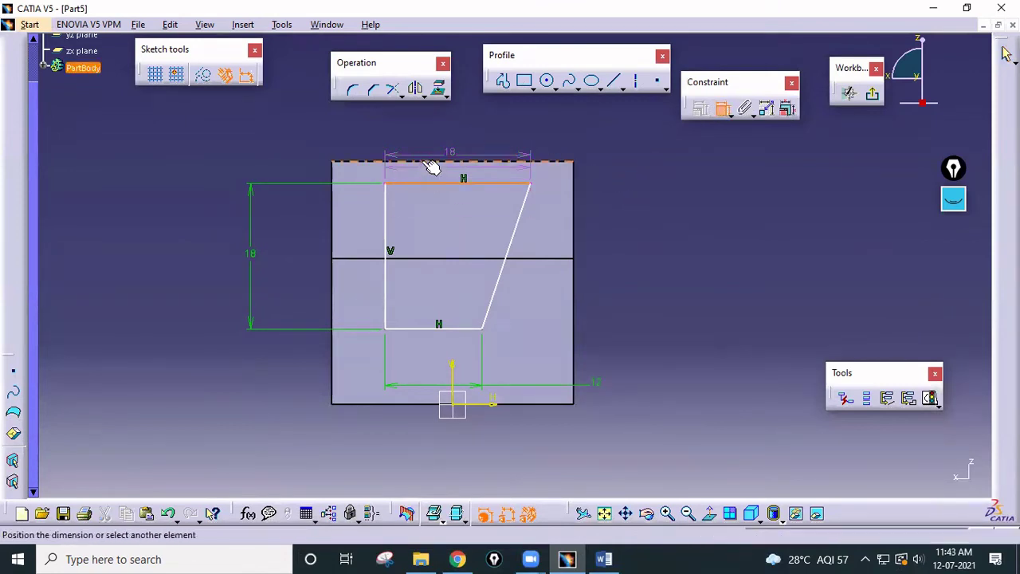
{"action": "left_click", "coordinate": [432, 163]}
{"action": "left_click", "coordinate": [248, 157]}
{"action": "double_click", "coordinate": [247, 151]}
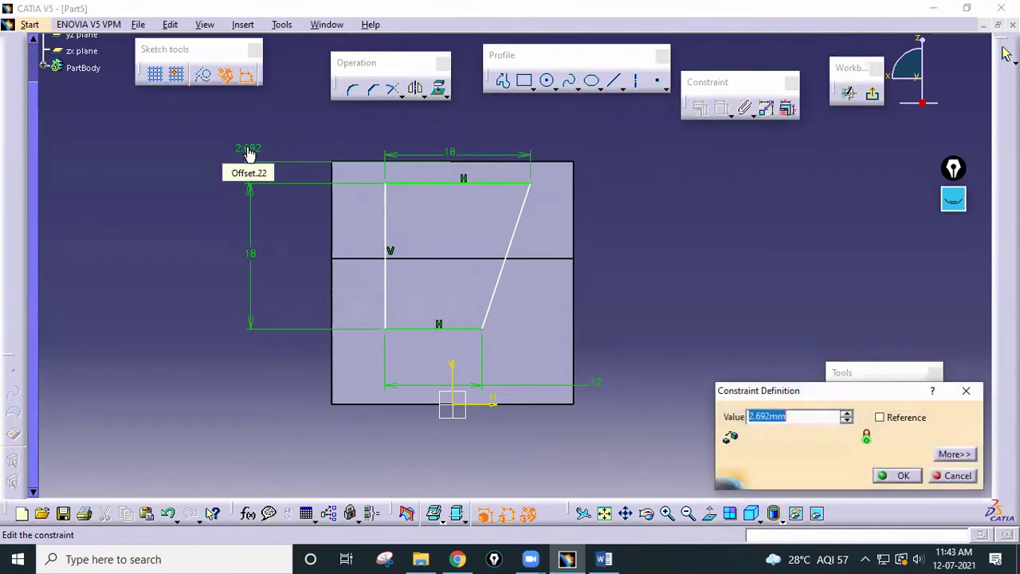
{"action": "type", "text": "6"}
{"action": "key", "text": "Return"}
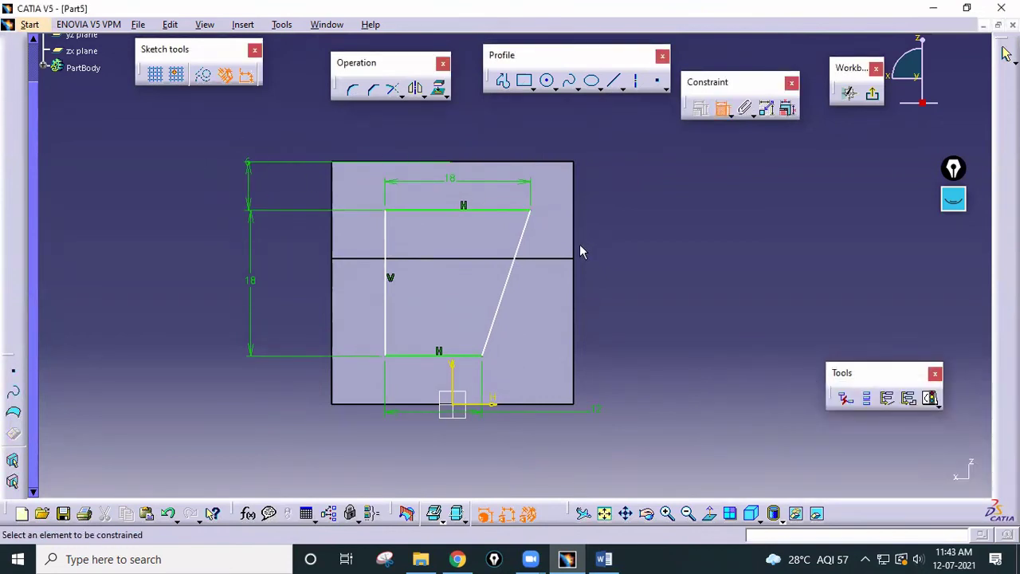
Step: Set the distance from the slot's upper-right corner to the block's right edge to 6 mm and finish the sketch
{"action": "left_click", "coordinate": [533, 212]}
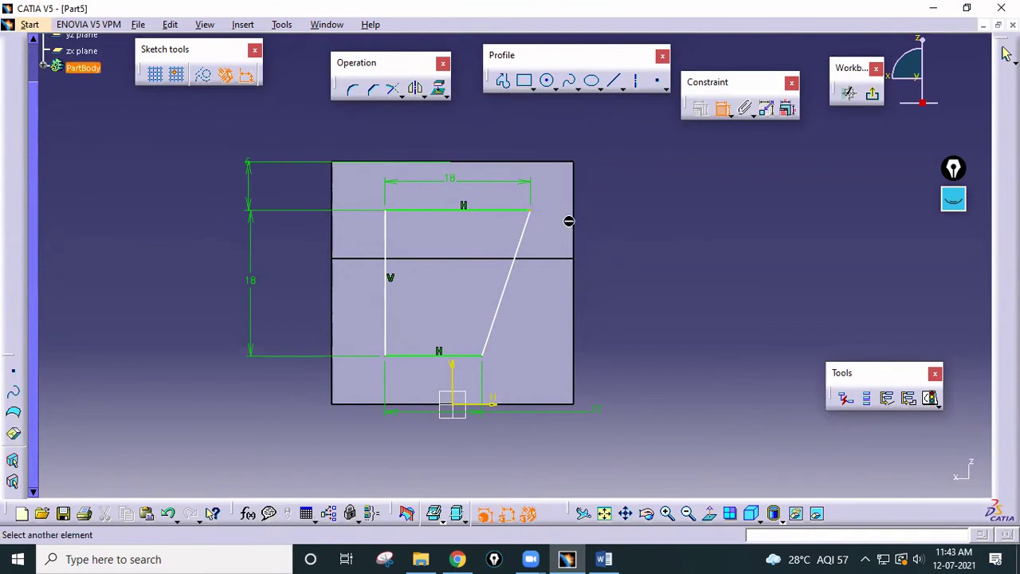
{"action": "left_click", "coordinate": [568, 221]}
{"action": "left_click", "coordinate": [629, 230]}
{"action": "double_click", "coordinate": [628, 219]}
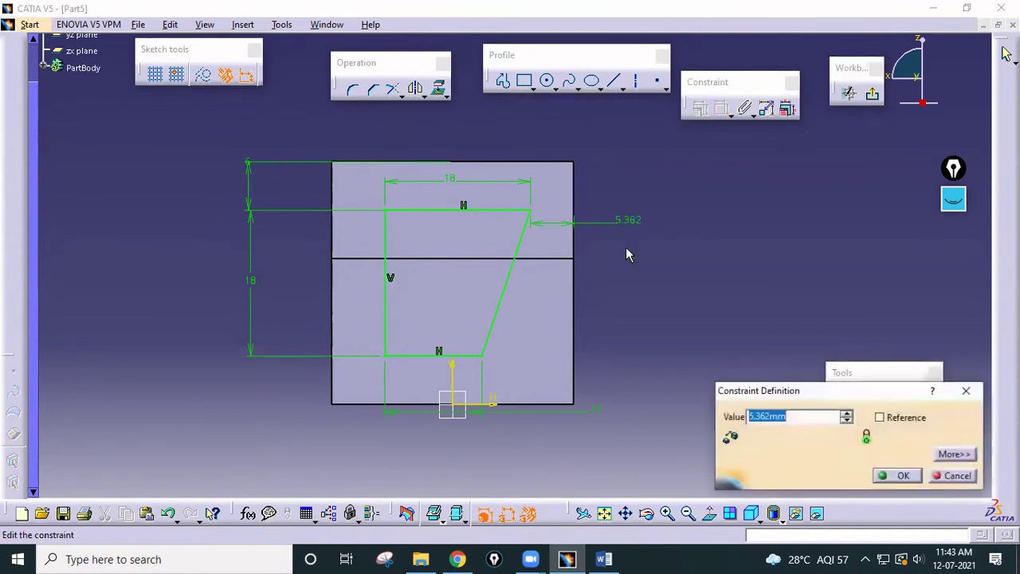
{"action": "type", "text": "6"}
{"action": "key", "text": "Return"}
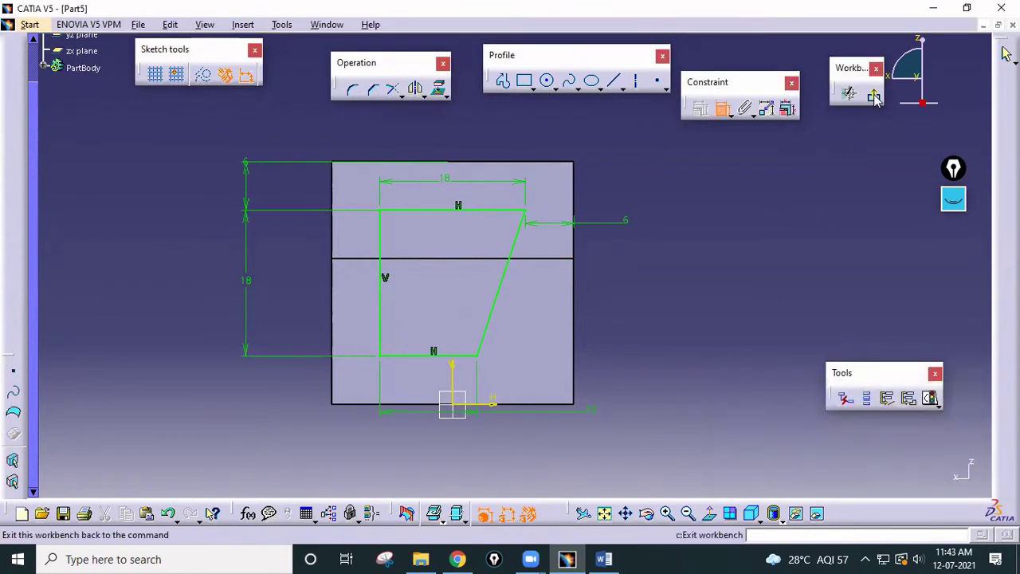
{"action": "left_click", "coordinate": [848, 93]}
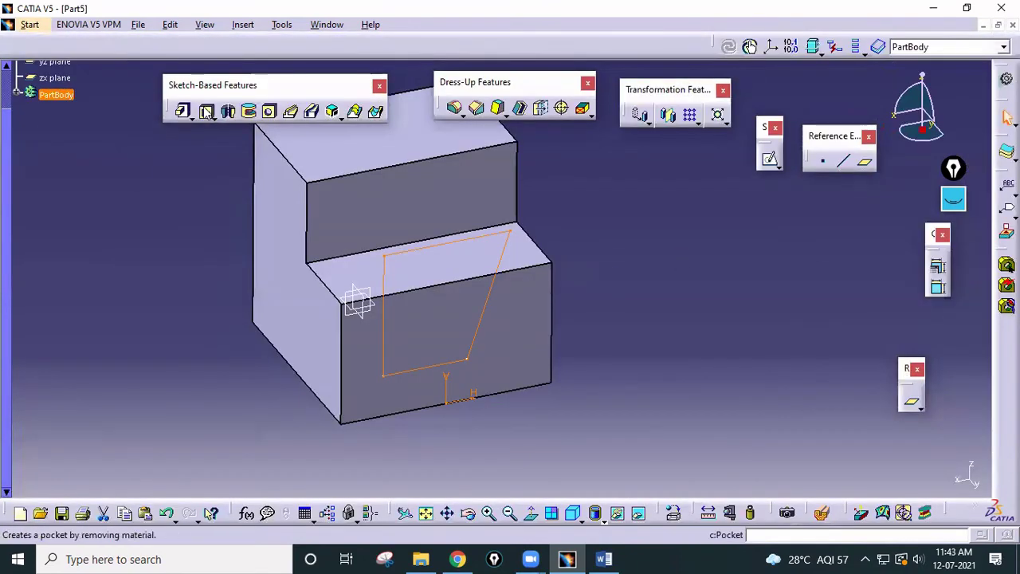
Step: Cut the slot profile through the stepped block with a pocket using the Up to last limit
{"action": "left_click", "coordinate": [205, 110]}
{"action": "left_click", "coordinate": [707, 227]}
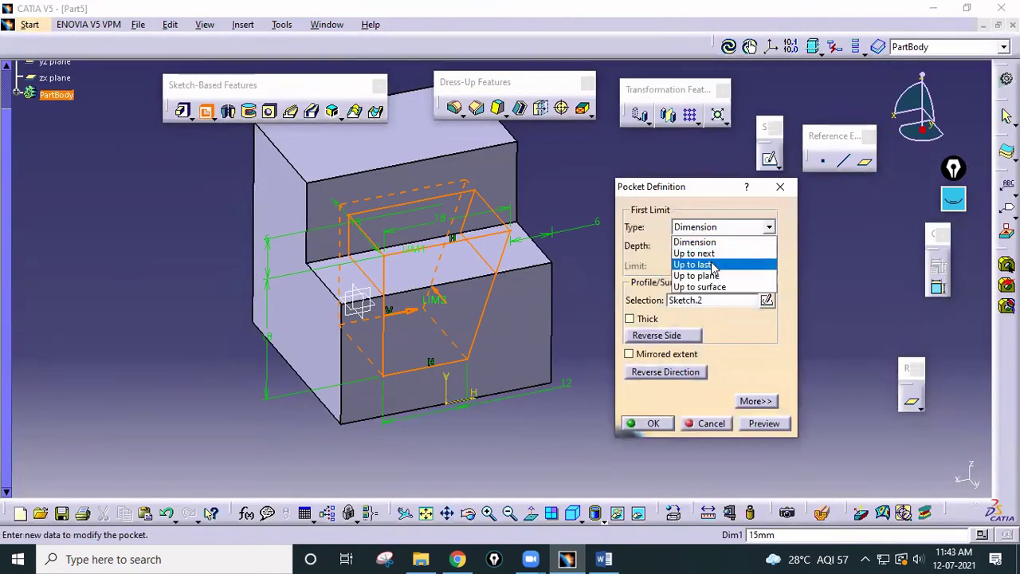
{"action": "left_click", "coordinate": [693, 264]}
{"action": "left_click", "coordinate": [657, 427]}
{"action": "middle_click_drag", "start_coordinate": [644, 425], "coordinate": [717, 351]}
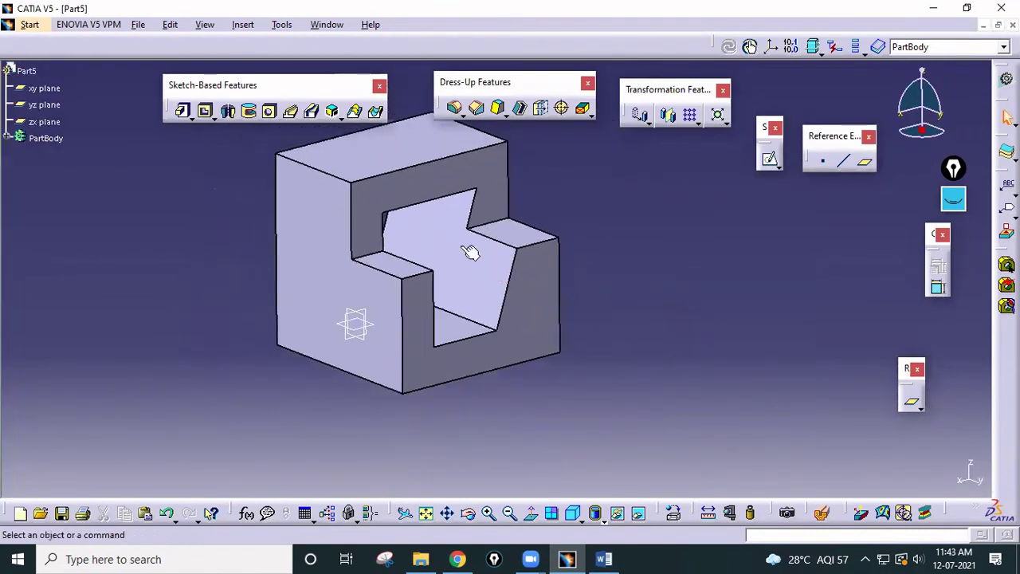
Step: Create a new part document with the default part settings
{"action": "left_click", "coordinate": [138, 25]}
{"action": "left_click", "coordinate": [159, 42]}
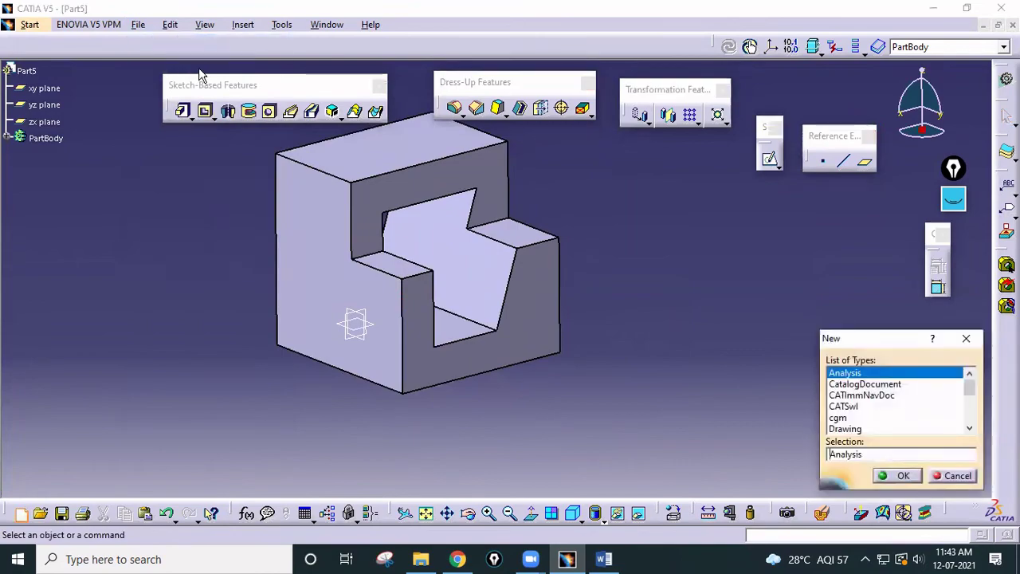
{"action": "key", "text": "p"}
{"action": "key", "text": "Return"}
{"action": "key", "text": "Return"}
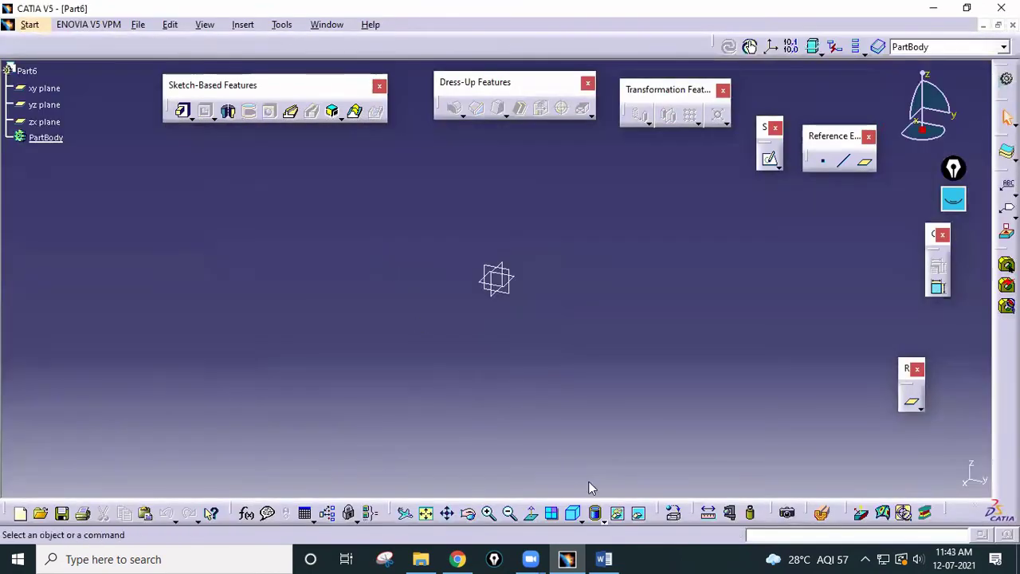
Step: Switch to OPTIMIZER.docx in Word and look through the block drawings for the next part to model
{"action": "left_click", "coordinate": [603, 559]}
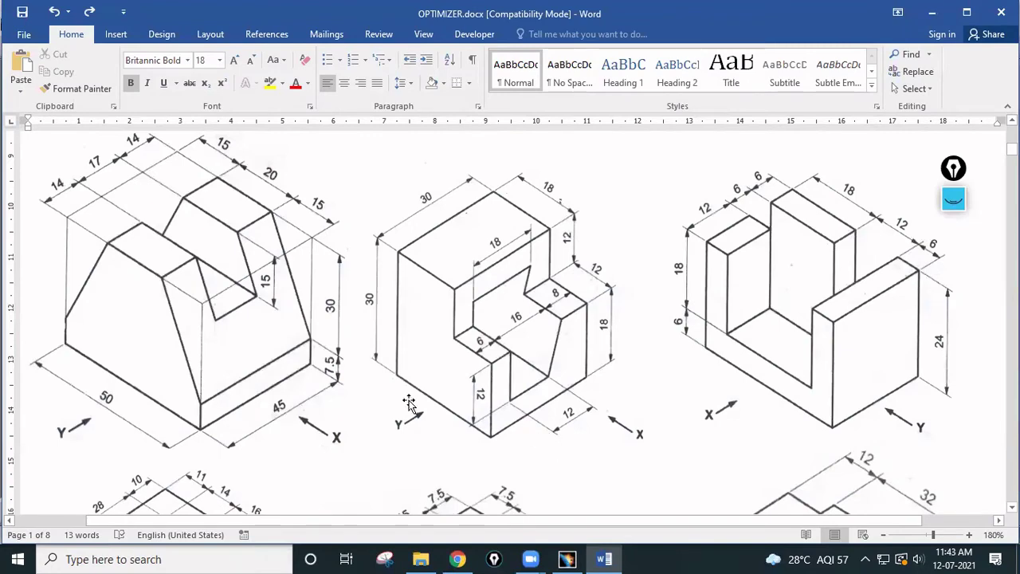
{"action": "scroll", "coordinate": [409, 402], "scroll_direction": "down", "scroll_amount": 6}
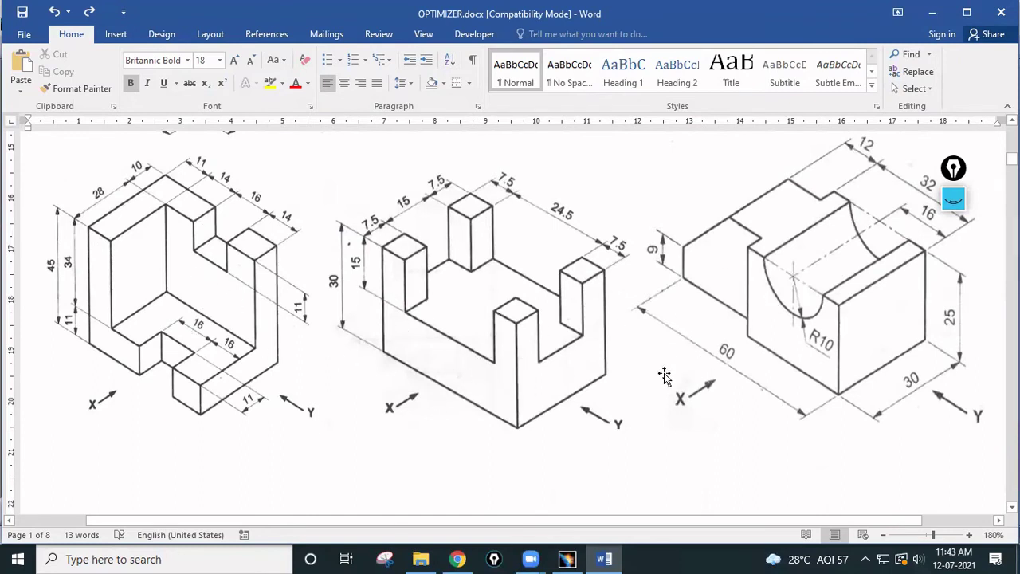
{"action": "left_click_drag", "start_coordinate": [961, 168], "coordinate": [983, 113]}
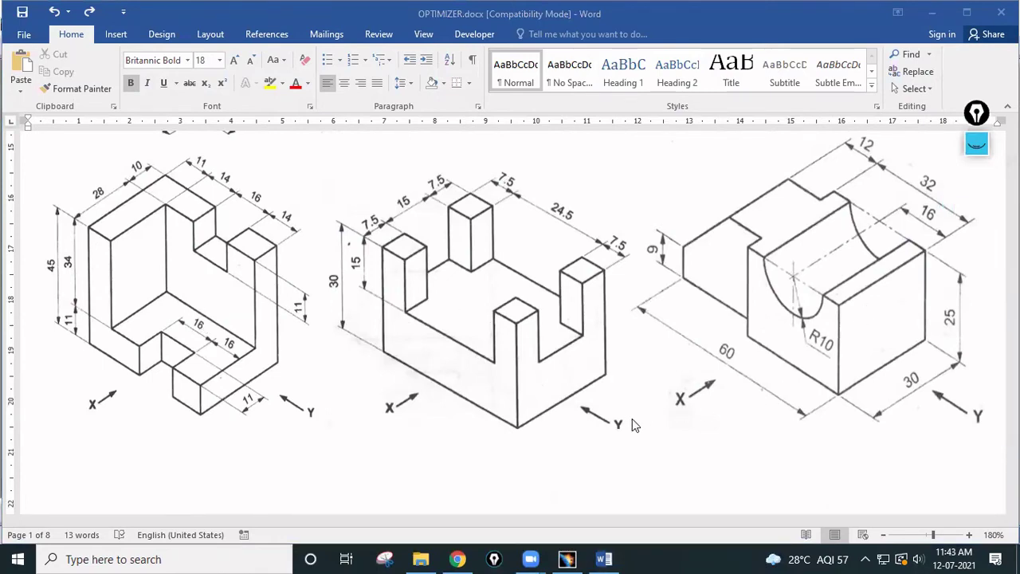
{"action": "scroll", "coordinate": [630, 422], "scroll_direction": "up", "scroll_amount": 3}
{"action": "scroll", "coordinate": [630, 429], "scroll_direction": "up", "scroll_amount": 10}
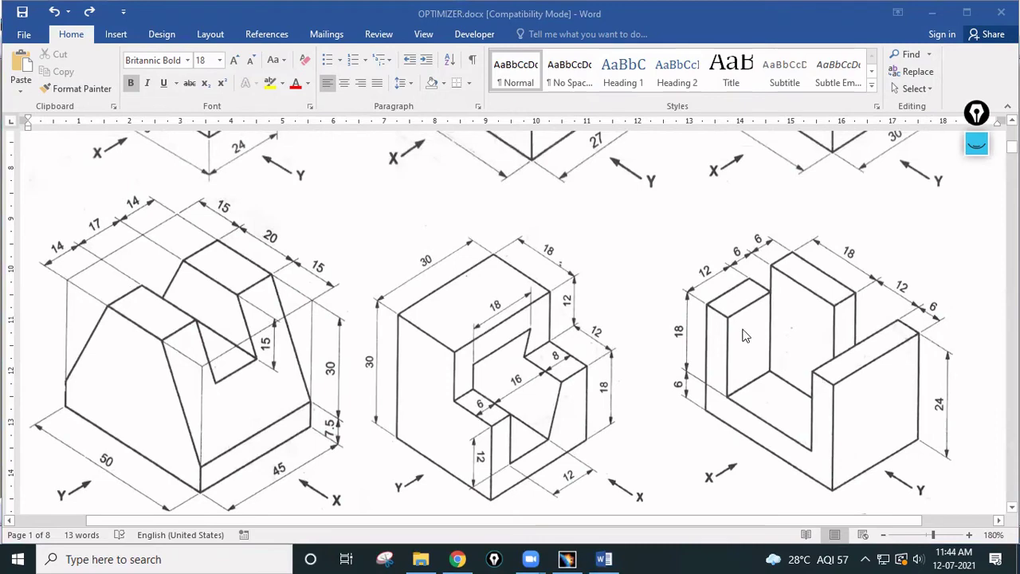
{"action": "scroll", "coordinate": [743, 335], "scroll_direction": "down", "scroll_amount": 2}
Step: Mark the X-view profile, 12 and 6 depths and upright faces on the U-shaped block drawing with the screen pen, and clear the marks
{"action": "left_click", "coordinate": [977, 145]}
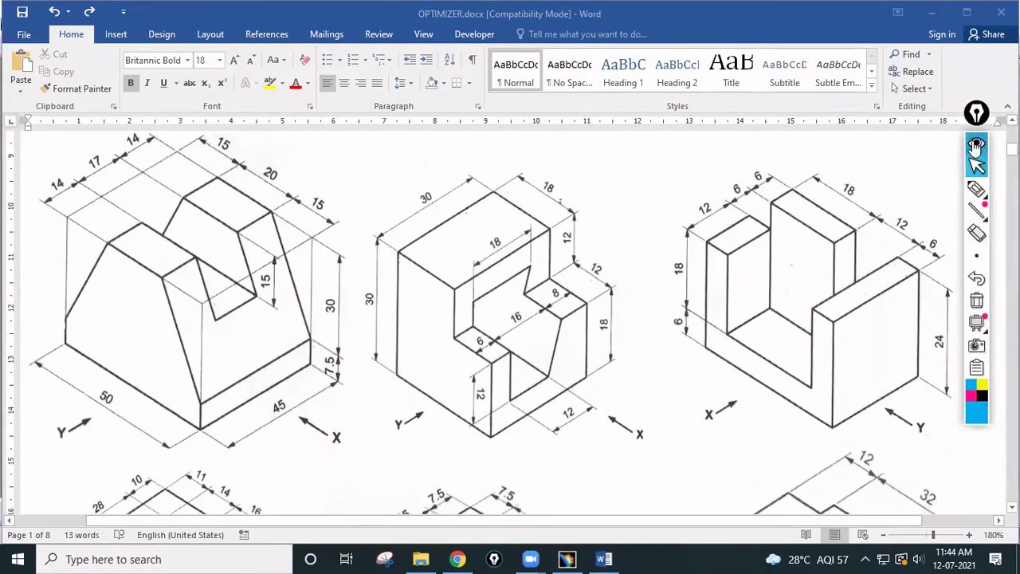
{"action": "left_click", "coordinate": [976, 189]}
{"action": "left_click_drag", "start_coordinate": [692, 440], "coordinate": [782, 415]}
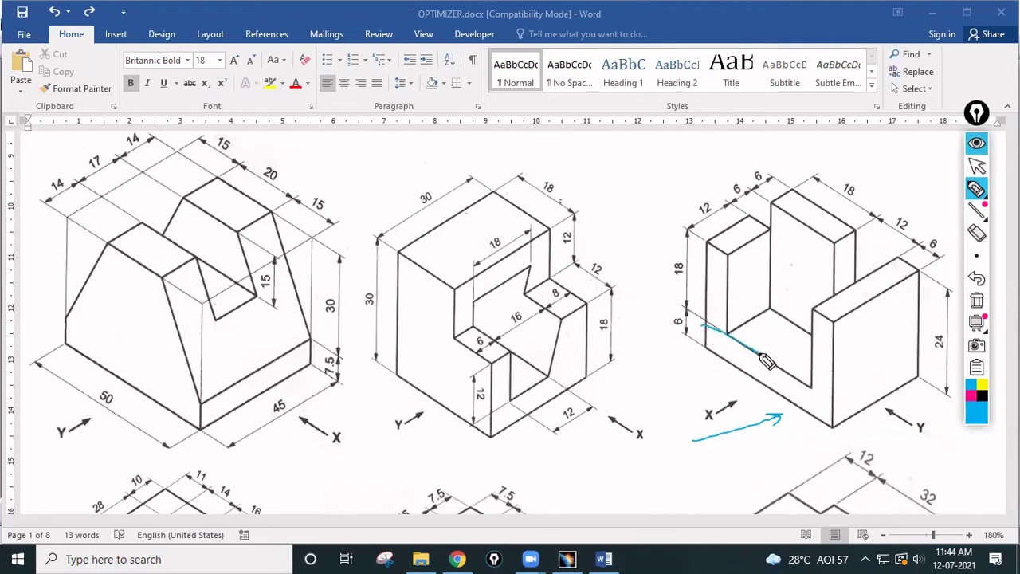
{"action": "mouse_move", "coordinate": [809, 380]}
{"action": "left_mouse_down"}
{"action": "mouse_move", "coordinate": [816, 325]}
{"action": "mouse_move", "coordinate": [842, 379]}
{"action": "left_mouse_up"}
{"action": "mouse_move", "coordinate": [845, 420]}
{"action": "left_mouse_down"}
{"action": "mouse_move", "coordinate": [708, 368]}
{"action": "mouse_move", "coordinate": [712, 320]}
{"action": "left_mouse_up"}
{"action": "mouse_move", "coordinate": [759, 170]}
{"action": "left_mouse_down"}
{"action": "mouse_move", "coordinate": [690, 212]}
{"action": "mouse_move", "coordinate": [752, 167]}
{"action": "left_mouse_up"}
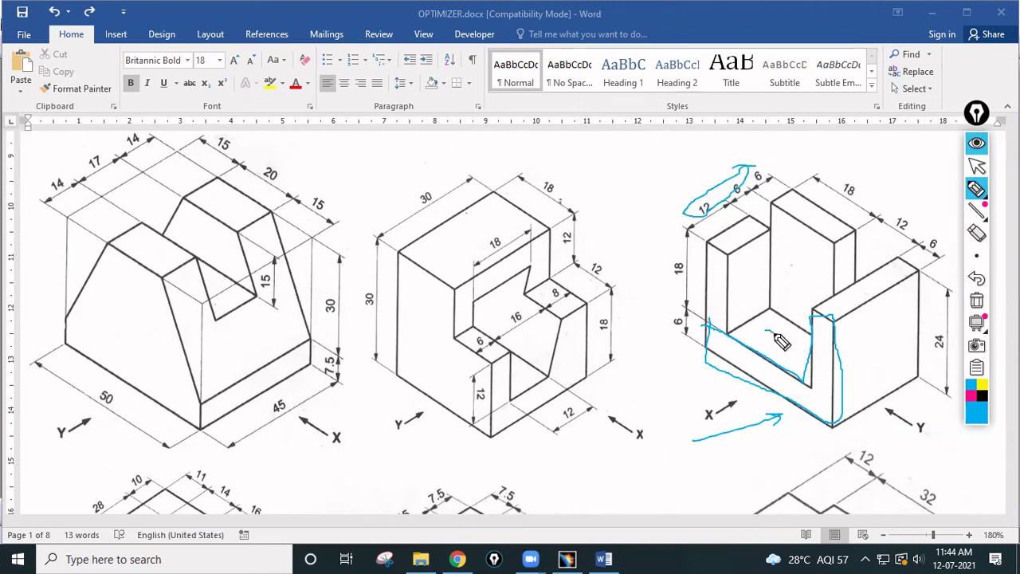
{"action": "mouse_move", "coordinate": [749, 227]}
{"action": "left_mouse_down"}
{"action": "mouse_move", "coordinate": [709, 242]}
{"action": "mouse_move", "coordinate": [769, 242]}
{"action": "left_mouse_up"}
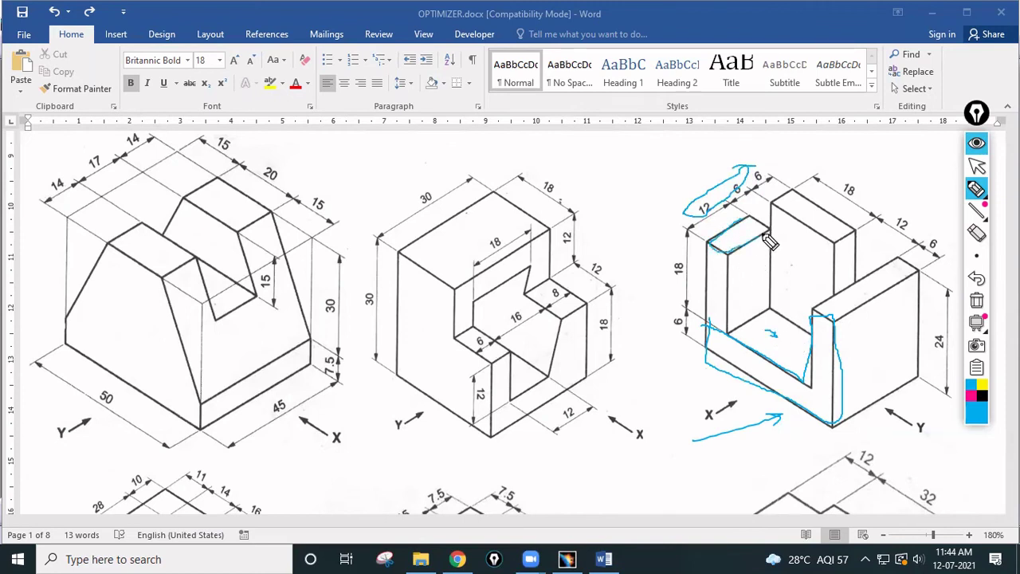
{"action": "mouse_move", "coordinate": [788, 207]}
{"action": "left_mouse_down"}
{"action": "mouse_move", "coordinate": [837, 232]}
{"action": "mouse_move", "coordinate": [790, 195]}
{"action": "left_mouse_up"}
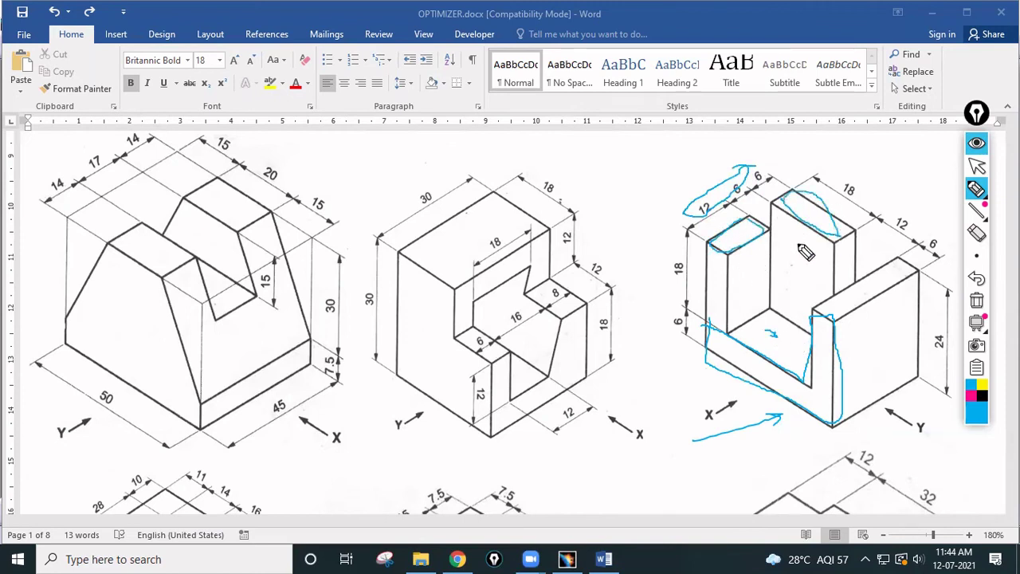
{"action": "left_click_drag", "start_coordinate": [798, 233], "coordinate": [792, 286]}
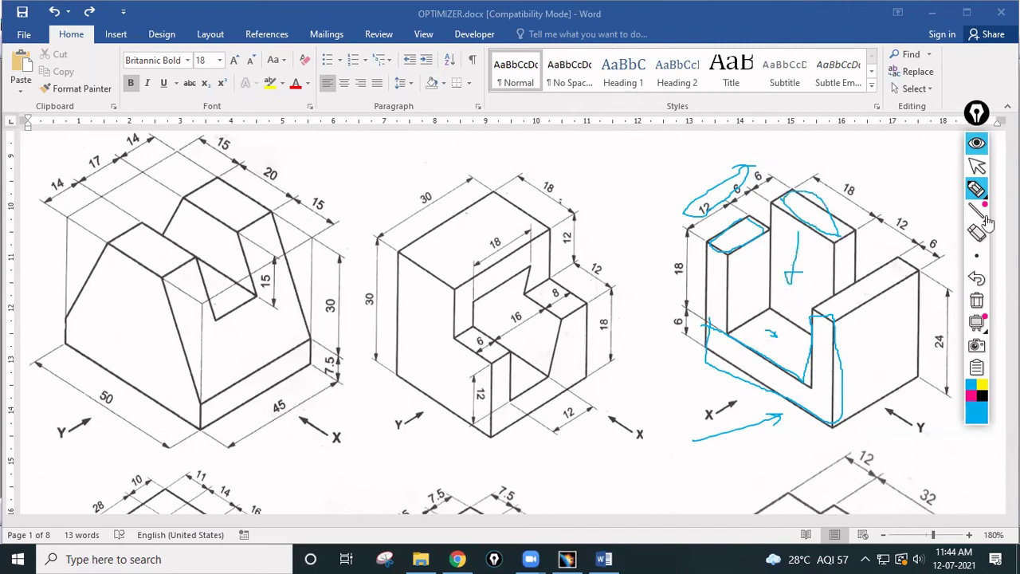
{"action": "left_click", "coordinate": [976, 299]}
{"action": "left_click", "coordinate": [976, 143]}
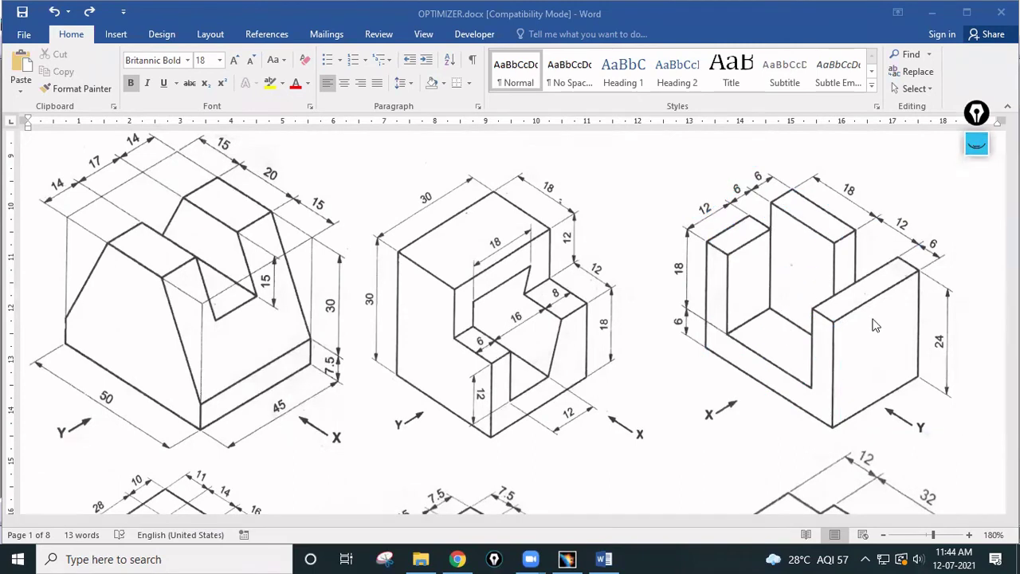
Step: Switch back to CATIA and start a sketch on the yz plane of the new part
{"action": "left_click", "coordinate": [575, 558]}
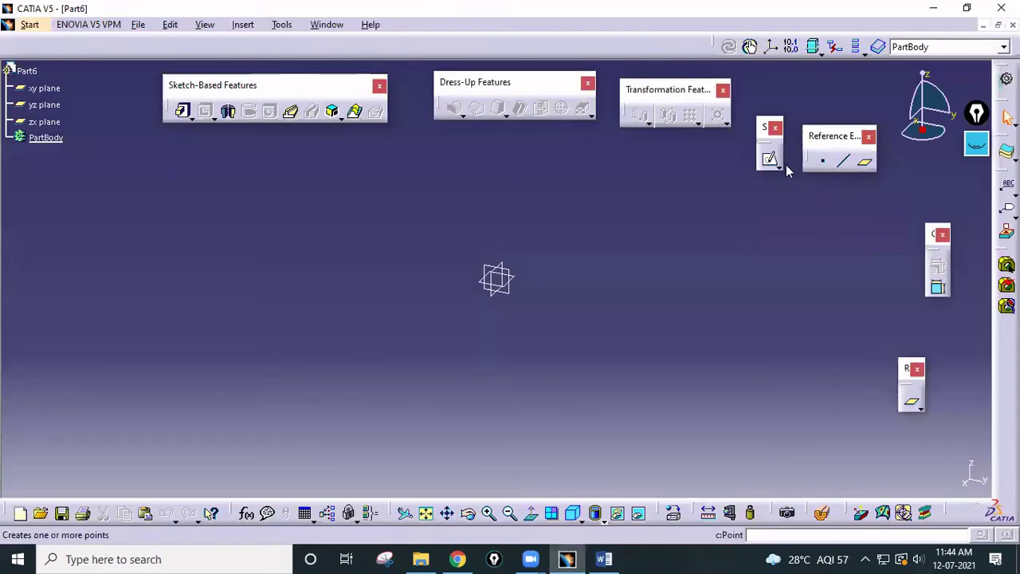
{"action": "left_click", "coordinate": [510, 292]}
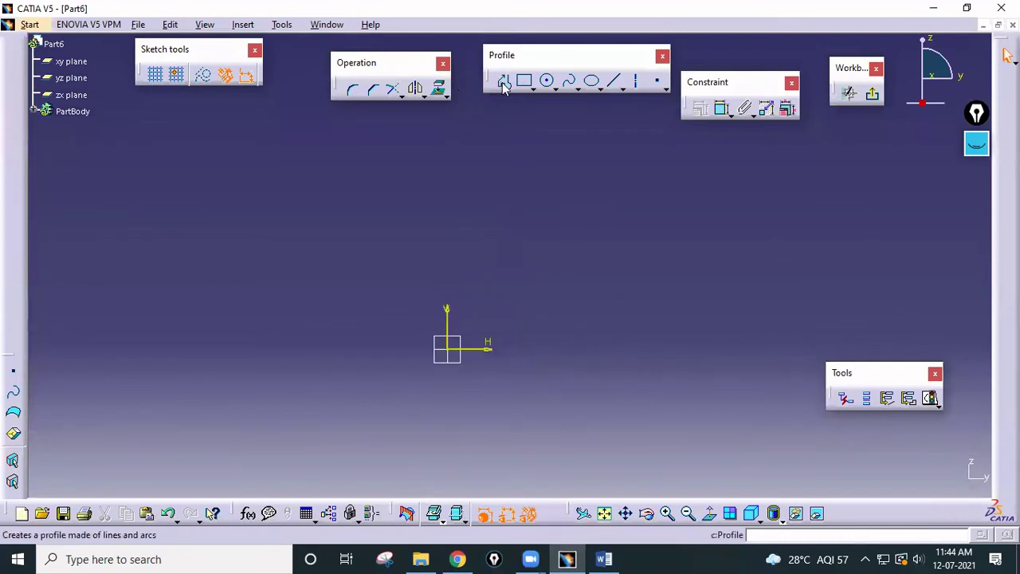
{"action": "left_click", "coordinate": [503, 81]}
{"action": "left_click", "coordinate": [450, 348]}
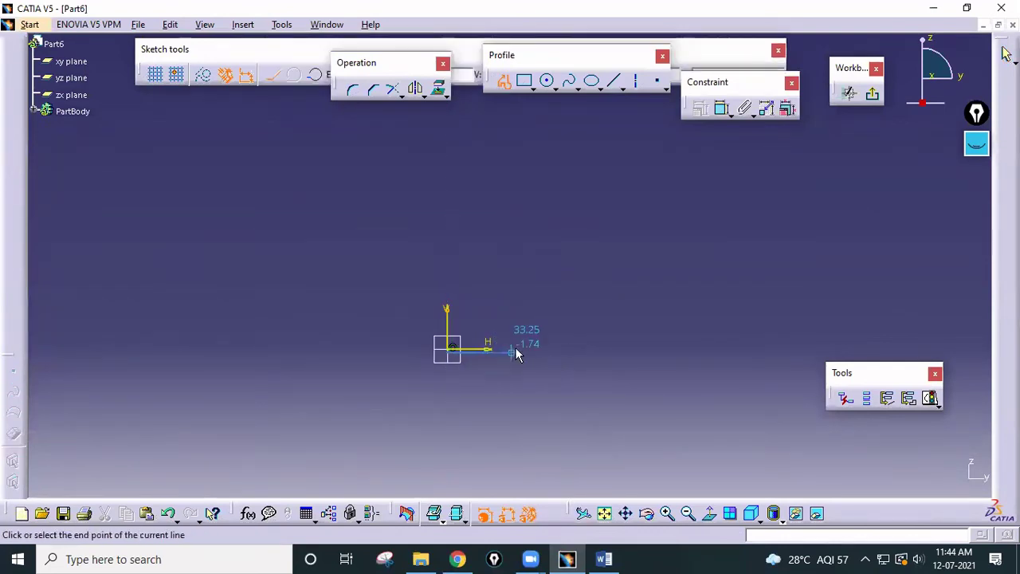
{"action": "key", "text": "Escape"}
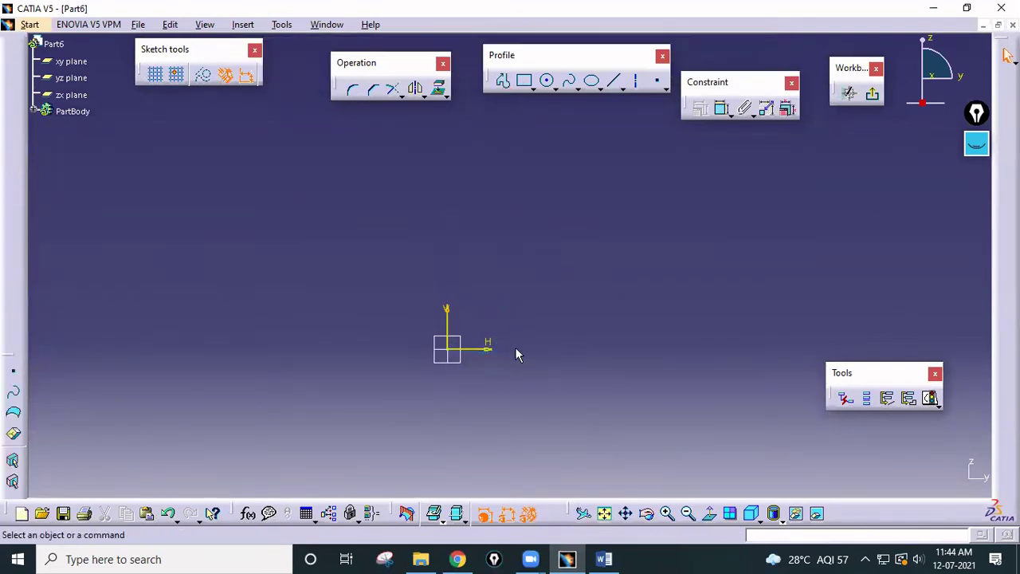
Step: Sketch a closed L-shaped profile from the origin, about 108 mm wide, with the upright at the end away from the origin
{"action": "left_click", "coordinate": [503, 81]}
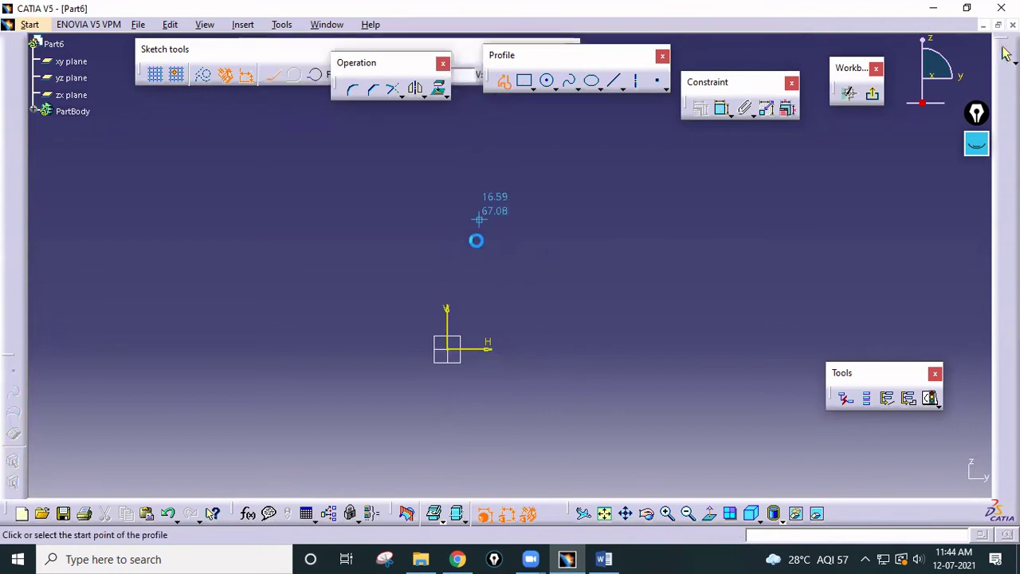
{"action": "left_click", "coordinate": [451, 351]}
{"action": "left_click", "coordinate": [658, 349]}
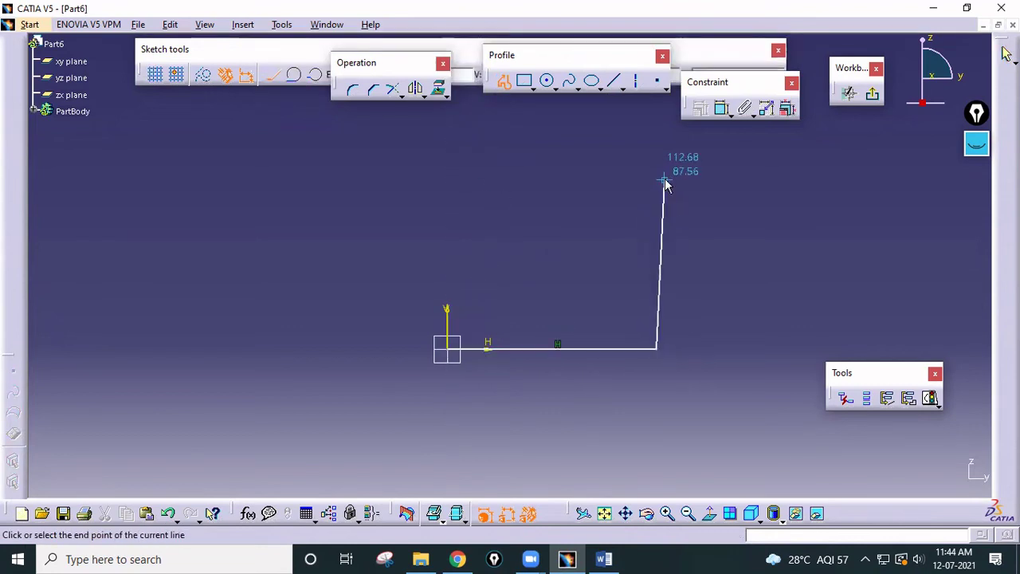
{"action": "left_click", "coordinate": [657, 201]}
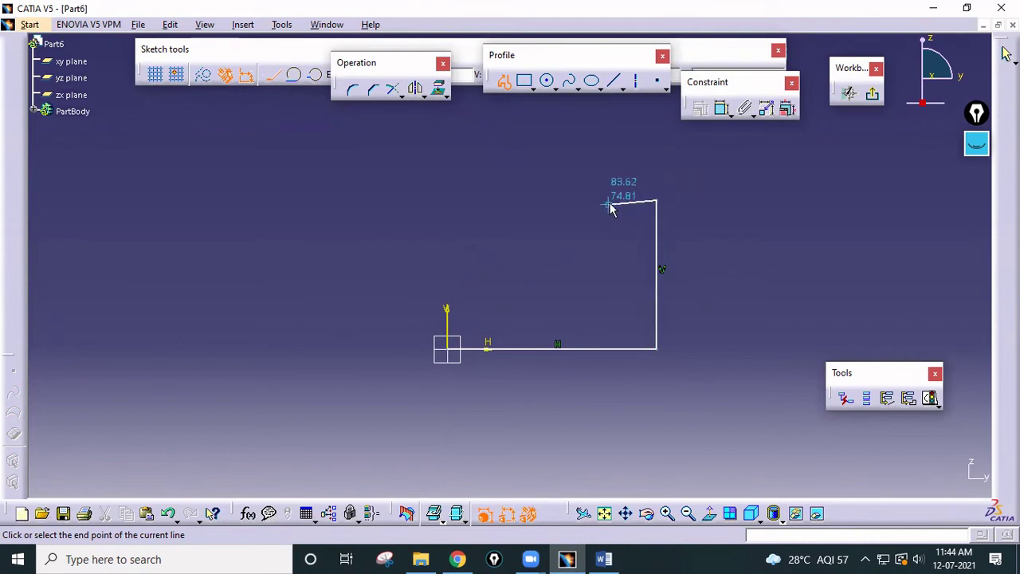
{"action": "left_click", "coordinate": [612, 201]}
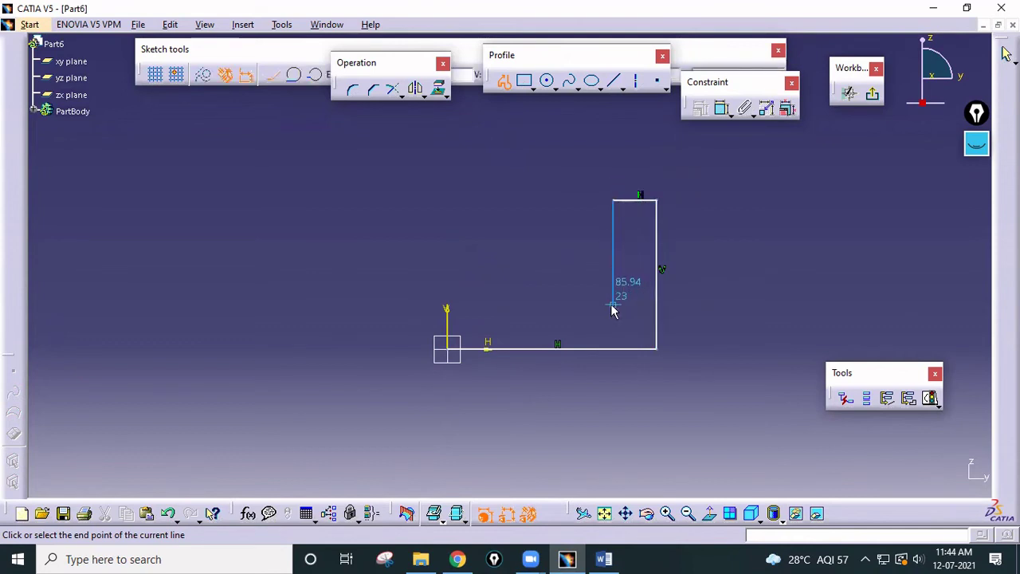
{"action": "left_click", "coordinate": [612, 304]}
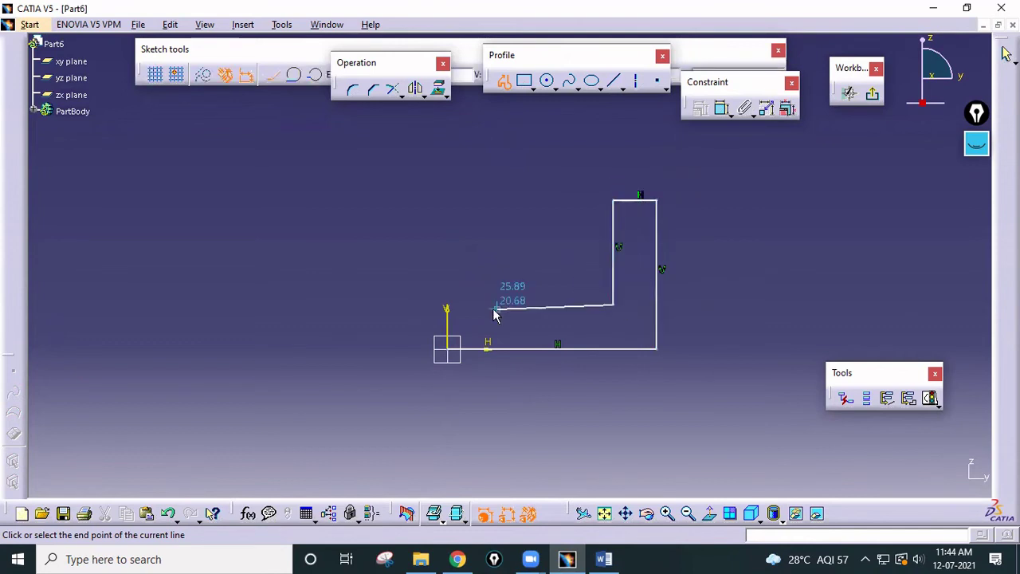
{"action": "left_click", "coordinate": [444, 305]}
{"action": "left_click", "coordinate": [447, 348]}
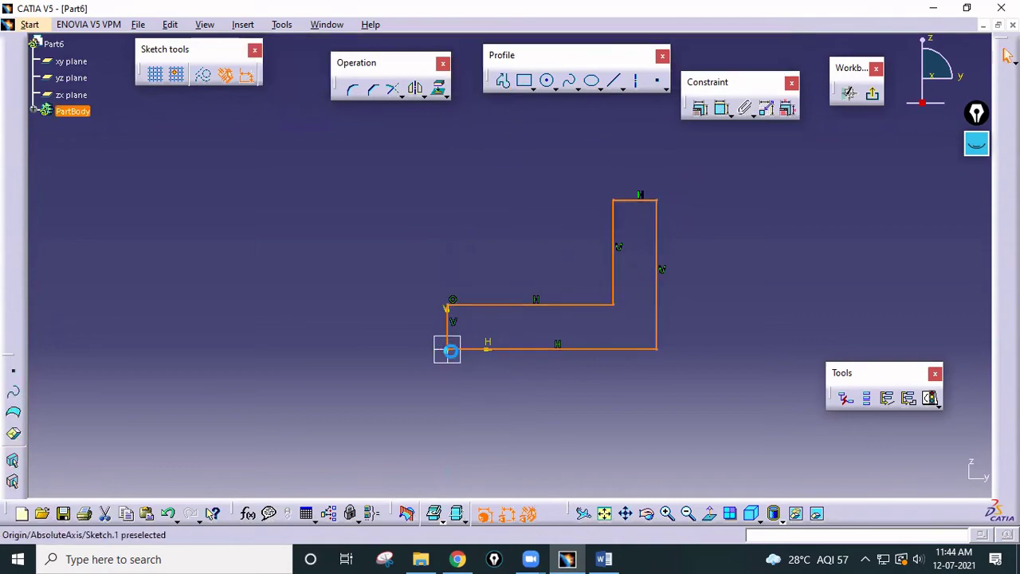
Step: Check the U-shaped block drawing in Word, switch back to CATIA and dimension the profile's bottom edge to 36 mm
{"action": "left_click", "coordinate": [604, 558]}
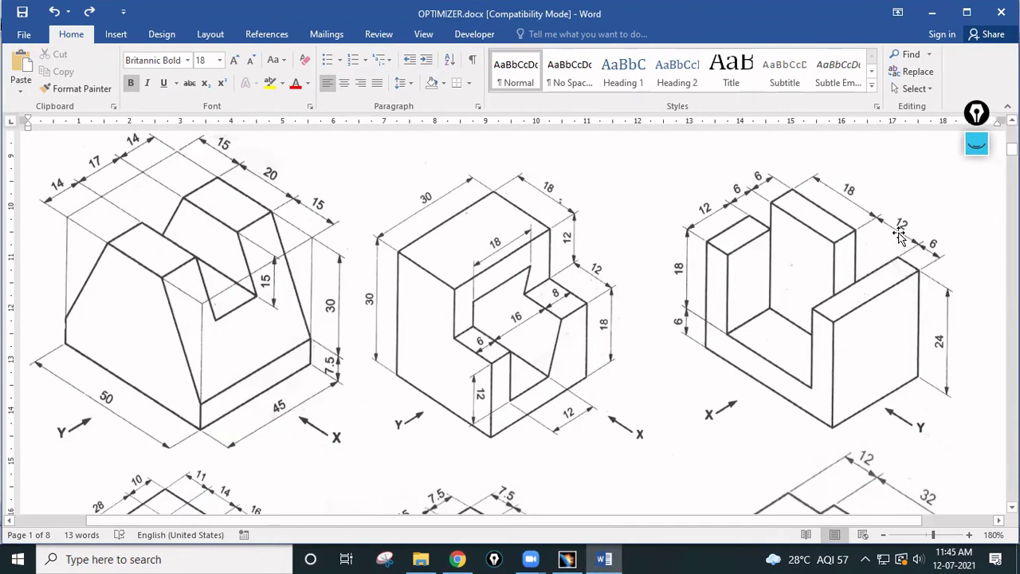
{"action": "key", "text": "alt+Tab"}
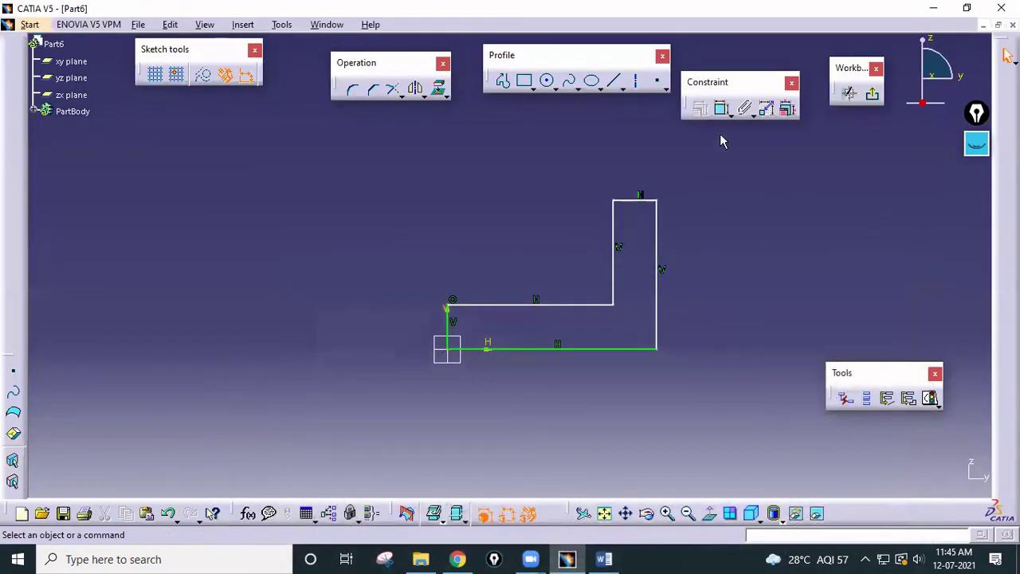
{"action": "left_click", "coordinate": [721, 110]}
{"action": "left_click", "coordinate": [588, 349]}
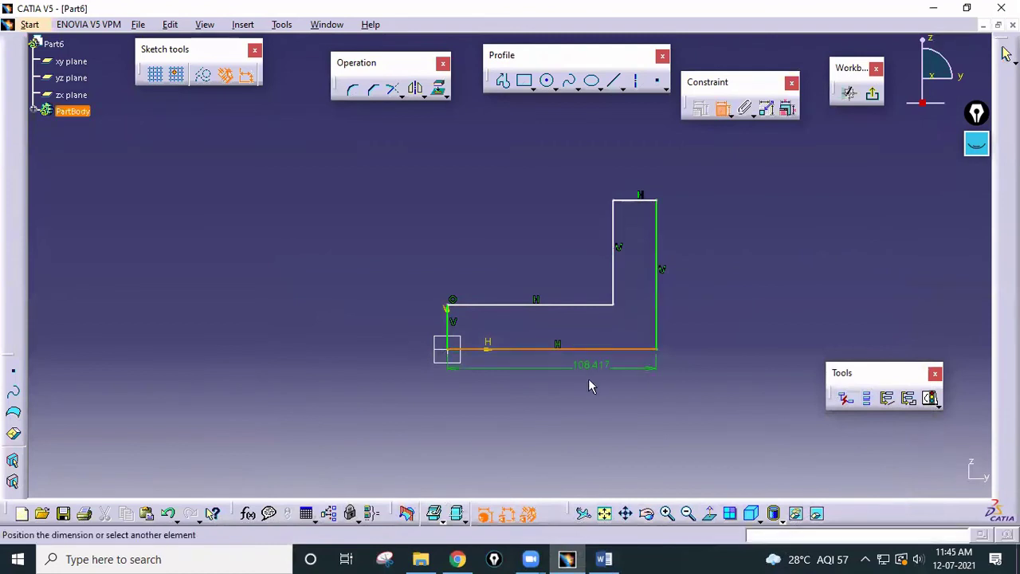
{"action": "double_click", "coordinate": [591, 374]}
{"action": "type", "text": "33"}
{"action": "key", "text": "Return"}
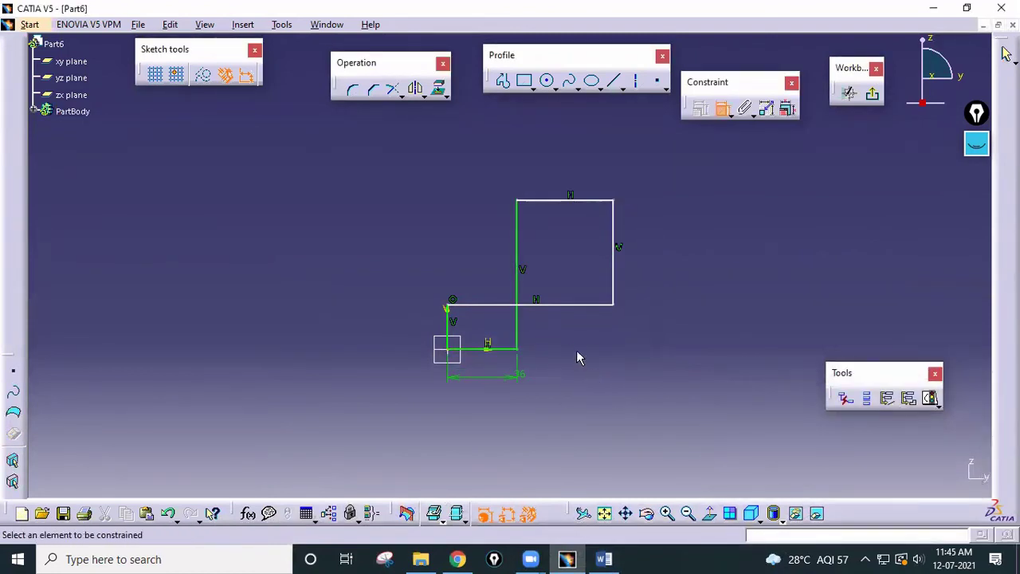
Step: Move the upright's inner vertical line back inside the outline and dimension the upright's outer edge to 26 mm
{"action": "left_click_drag", "start_coordinate": [617, 285], "coordinate": [497, 284]}
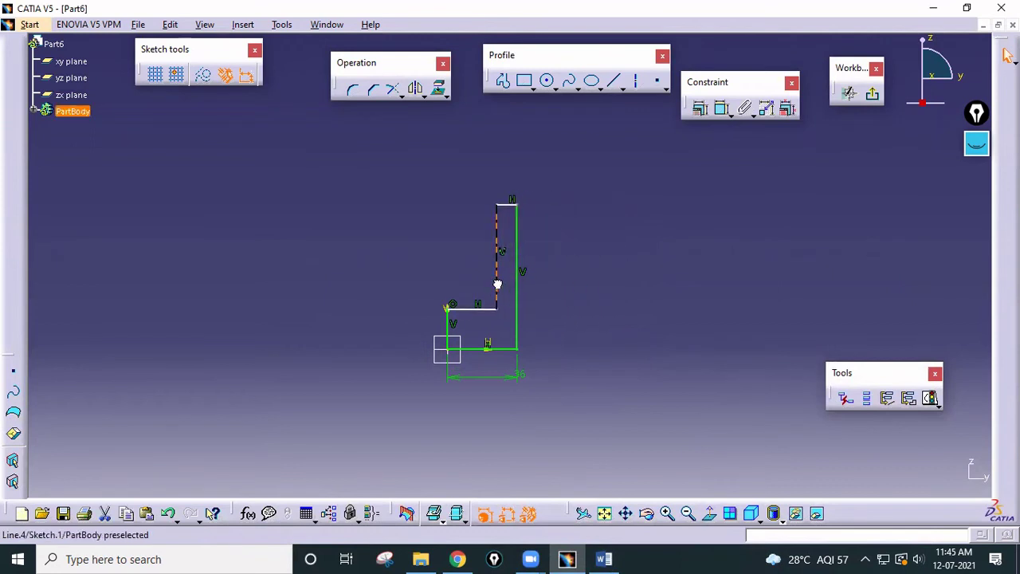
{"action": "left_click", "coordinate": [720, 108]}
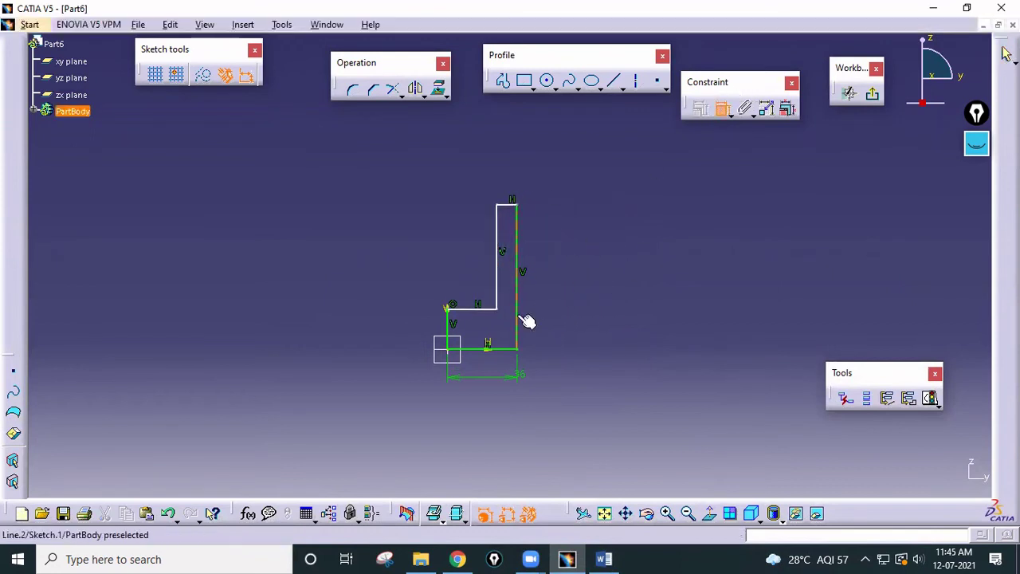
{"action": "left_click", "coordinate": [519, 317]}
{"action": "left_click", "coordinate": [600, 308]}
{"action": "double_click", "coordinate": [603, 302]}
{"action": "type", "text": "26"}
{"action": "key", "text": "Return"}
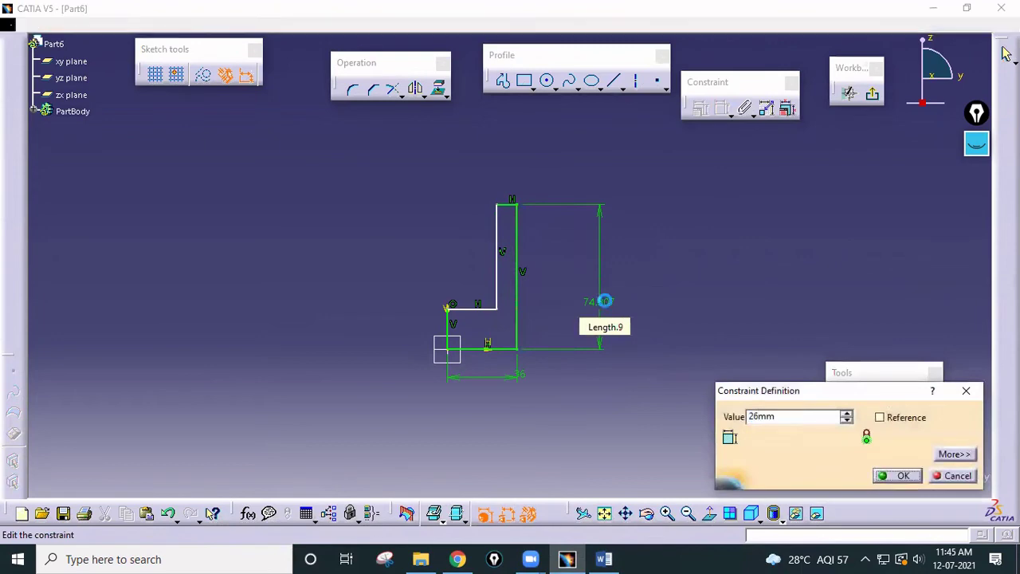
Step: Dimension the base's short end edge at the origin to 6 mm and the upright's top edge to 6 mm
{"action": "left_click", "coordinate": [447, 335]}
{"action": "left_click", "coordinate": [342, 336]}
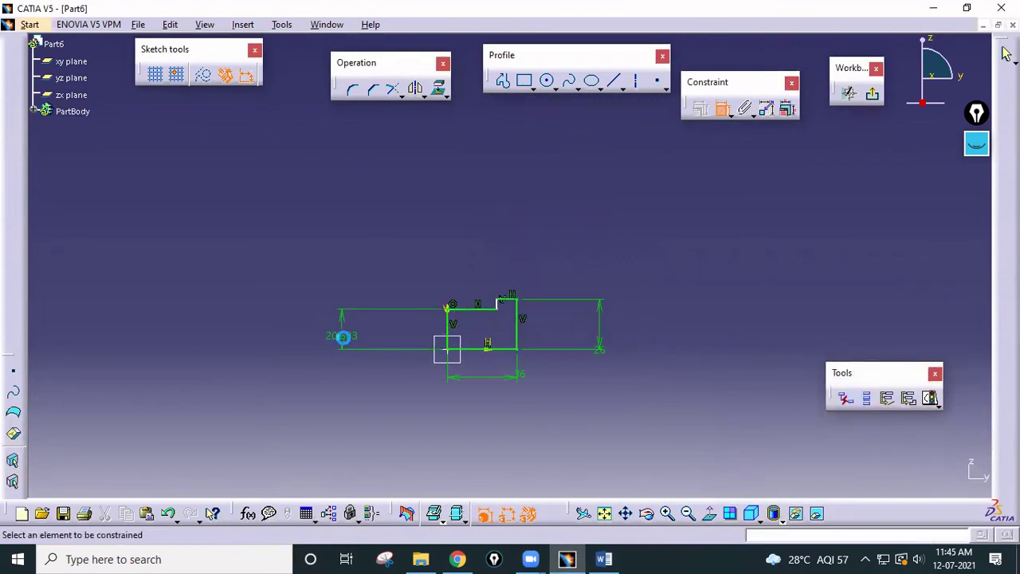
{"action": "double_click", "coordinate": [344, 336]}
{"action": "type", "text": "10"}
{"action": "key", "text": "Return"}
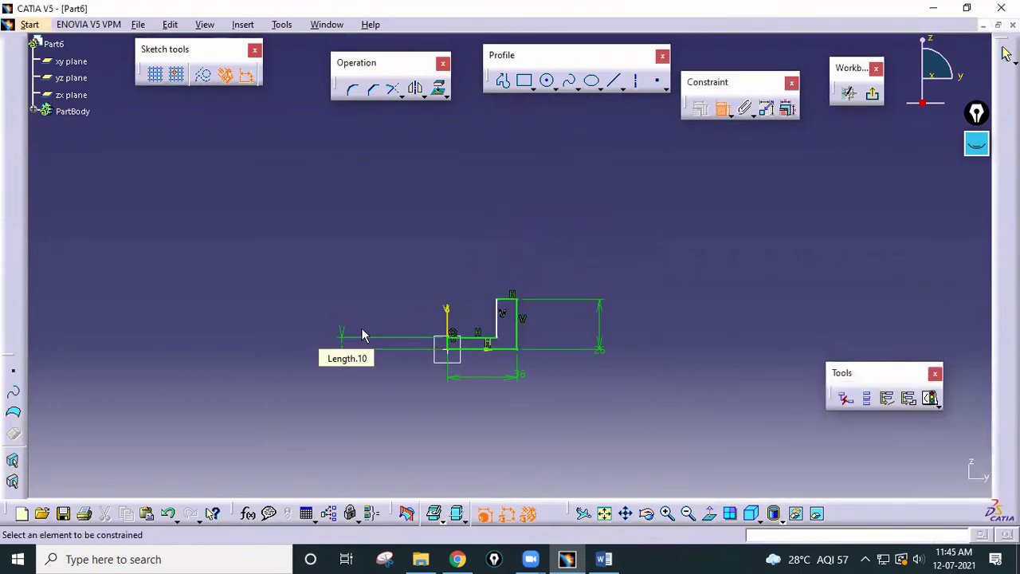
{"action": "left_click", "coordinate": [514, 303]}
{"action": "left_click", "coordinate": [551, 262]}
{"action": "double_click", "coordinate": [549, 261]}
{"action": "type", "text": "6"}
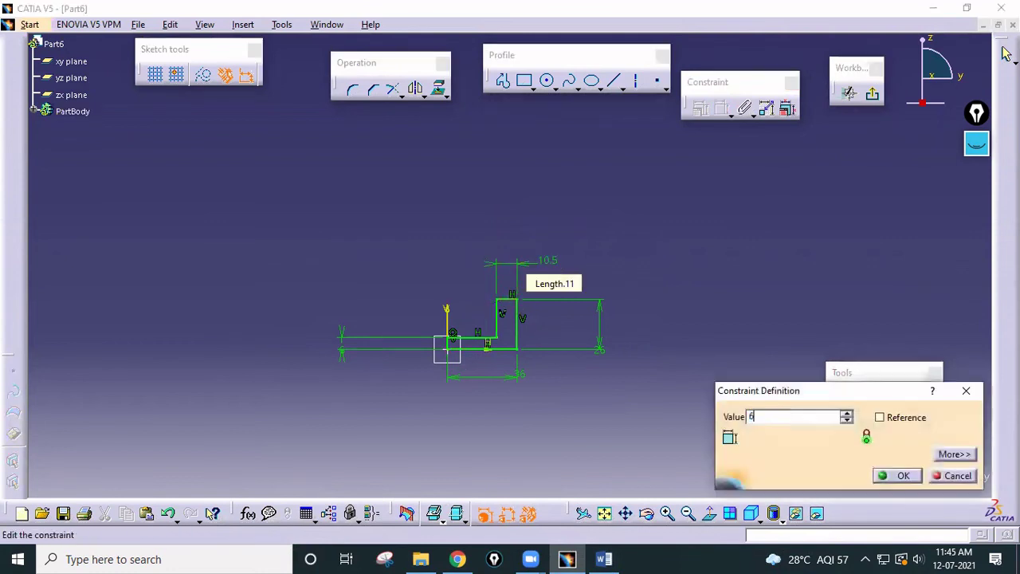
{"action": "key", "text": "Return"}
Step: Exit the sketch and pad the L-shaped profile 24 mm, taking the depth from the block drawing in Word
{"action": "left_click", "coordinate": [976, 144]}
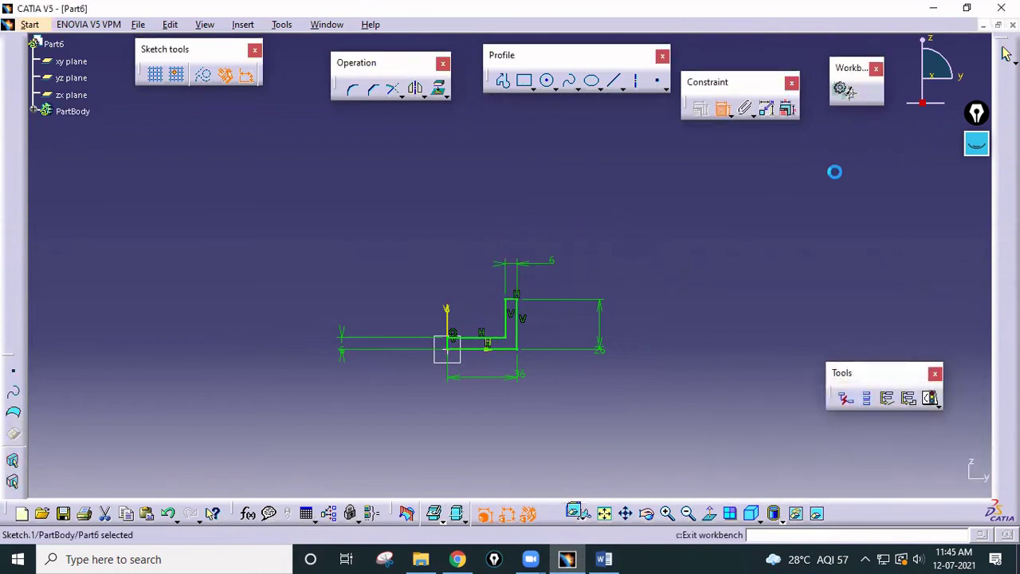
{"action": "left_click", "coordinate": [608, 347]}
{"action": "mouse_move", "coordinate": [609, 347]}
{"action": "middle_mouse_down"}
{"action": "mouse_move", "coordinate": [619, 196]}
{"action": "mouse_move", "coordinate": [644, 205]}
{"action": "mouse_move", "coordinate": [657, 189]}
{"action": "middle_mouse_up"}
{"action": "middle_click_drag", "start_coordinate": [638, 335], "coordinate": [647, 289]}
{"action": "left_click", "coordinate": [604, 558]}
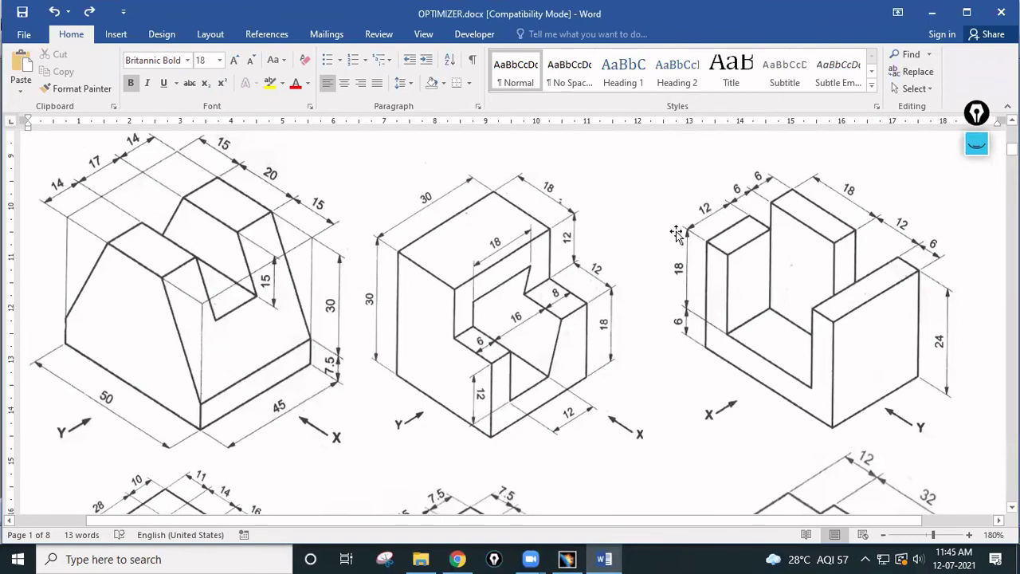
{"action": "left_click", "coordinate": [604, 558]}
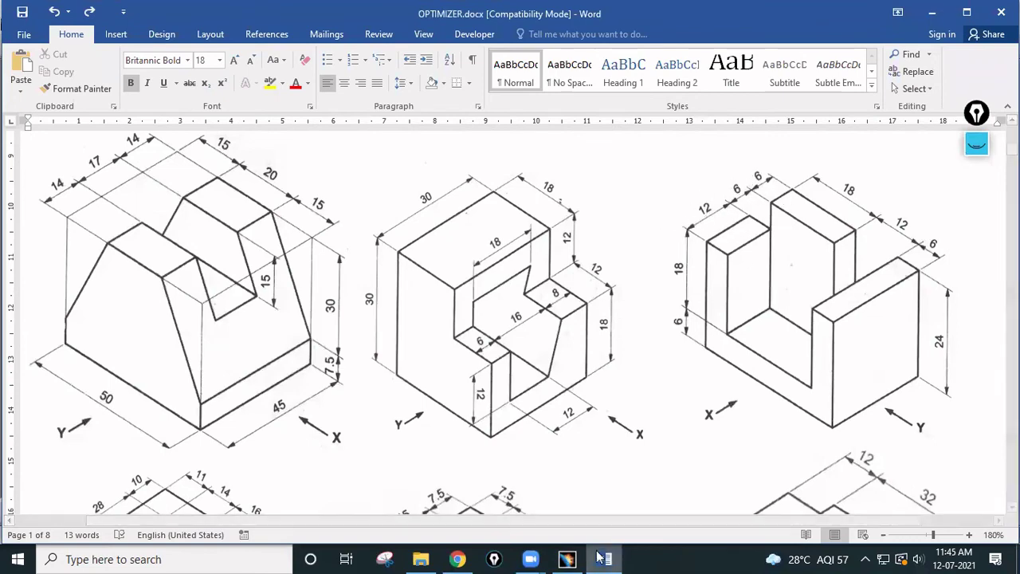
{"action": "left_click", "coordinate": [184, 112]}
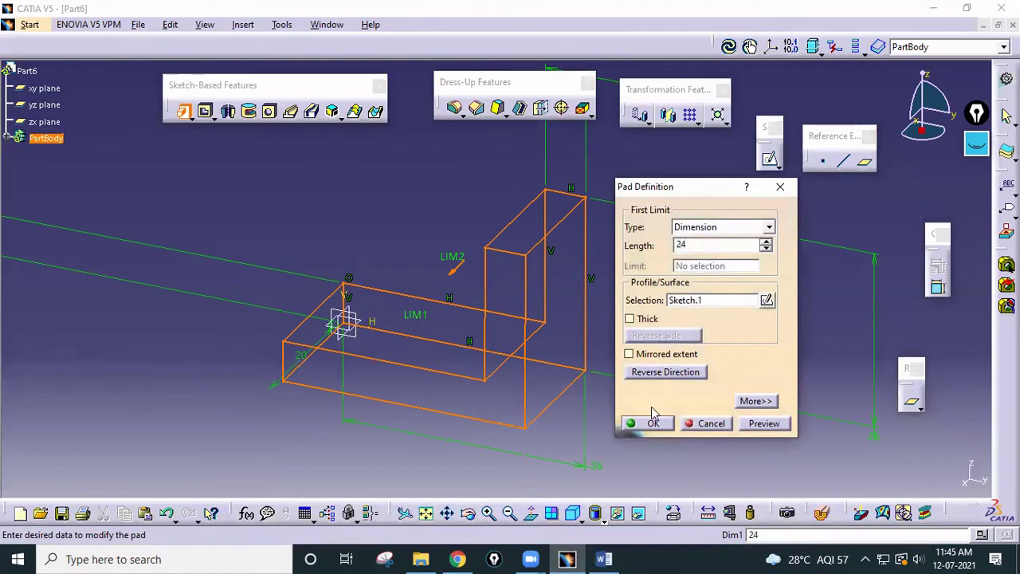
{"action": "left_click", "coordinate": [650, 422]}
Step: Check the rear posts on the block drawing in Word, switch back to CATIA and start a sketch on the base's upper face
{"action": "middle_click_drag", "start_coordinate": [629, 412], "coordinate": [642, 384]}
{"action": "left_click", "coordinate": [604, 558]}
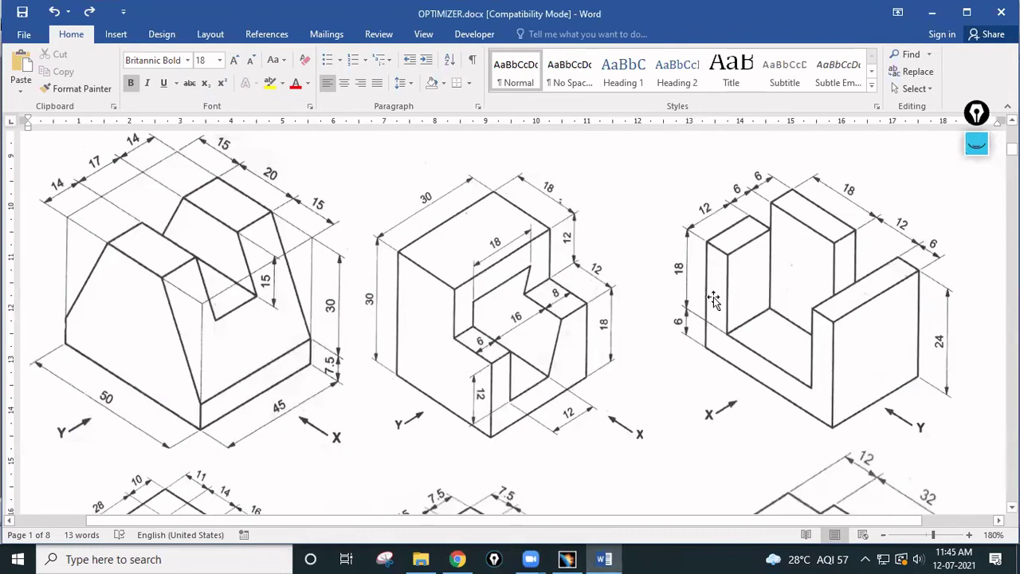
{"action": "left_click", "coordinate": [621, 558]}
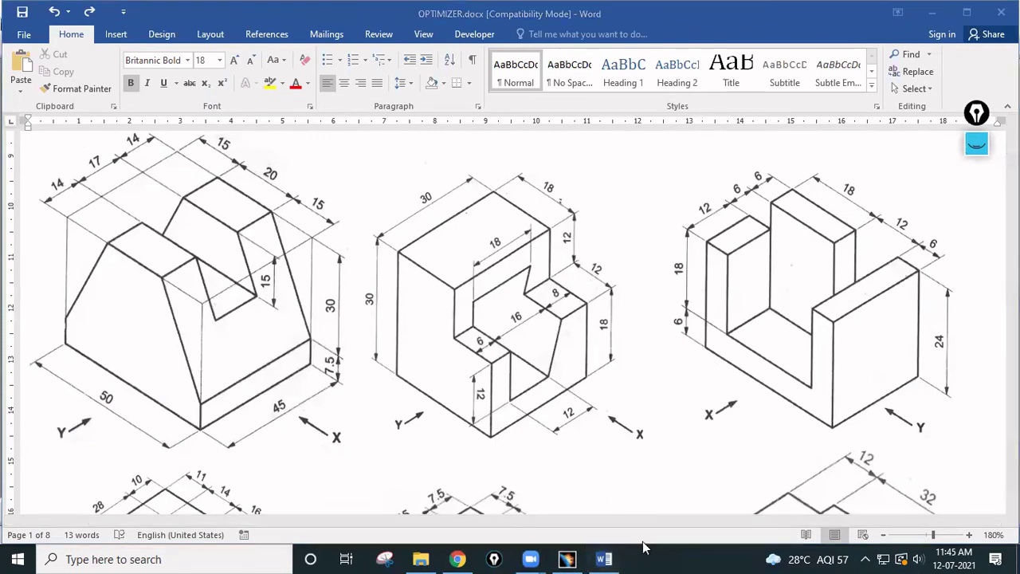
{"action": "left_click", "coordinate": [616, 557]}
{"action": "left_click", "coordinate": [605, 559]}
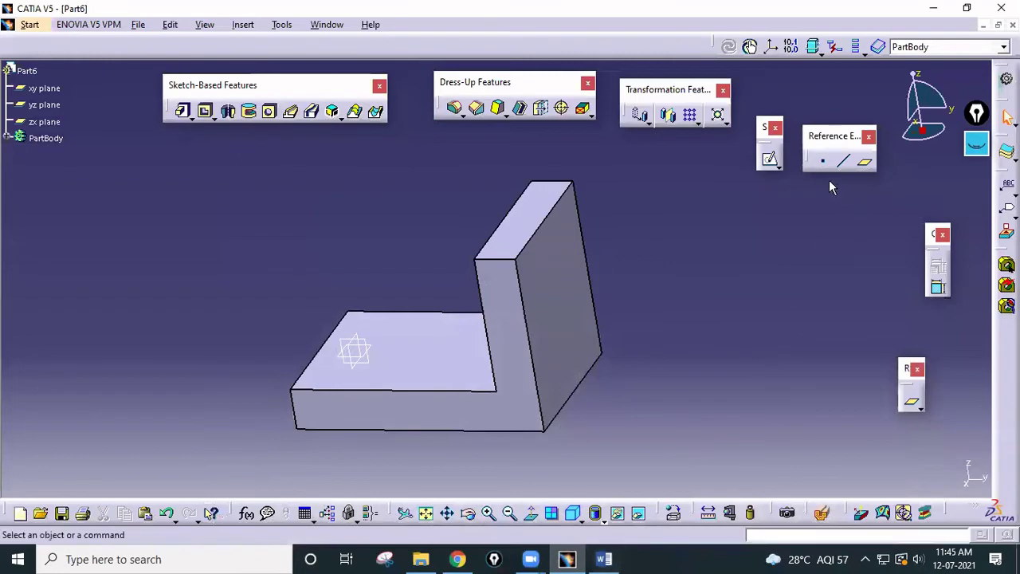
{"action": "left_click", "coordinate": [451, 332]}
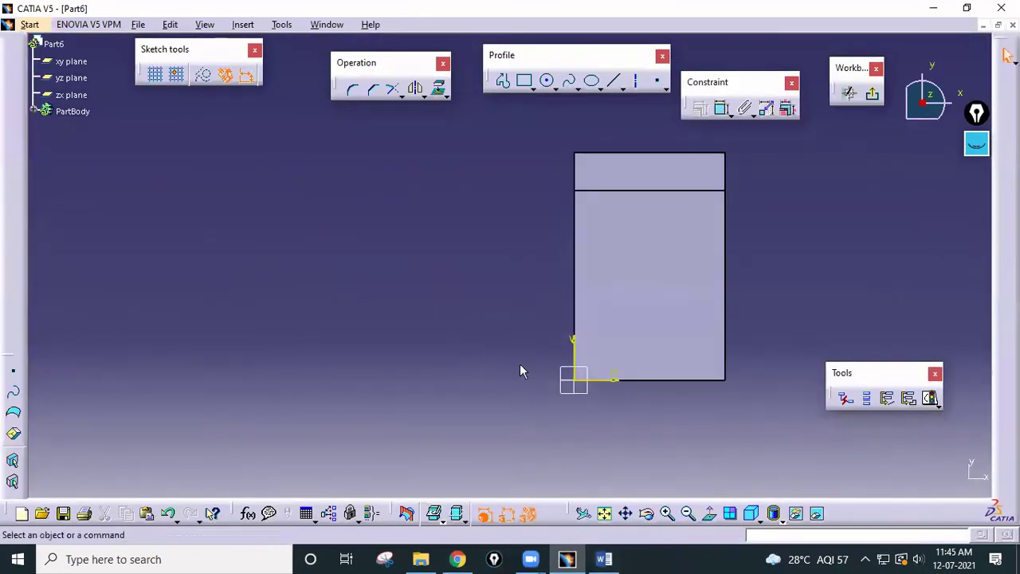
Step: Sketch a rectangle about 19 mm long in the base's corner at the origin and a second, smaller one near the other corner of that end
{"action": "left_click", "coordinate": [525, 80]}
{"action": "left_click", "coordinate": [537, 185]}
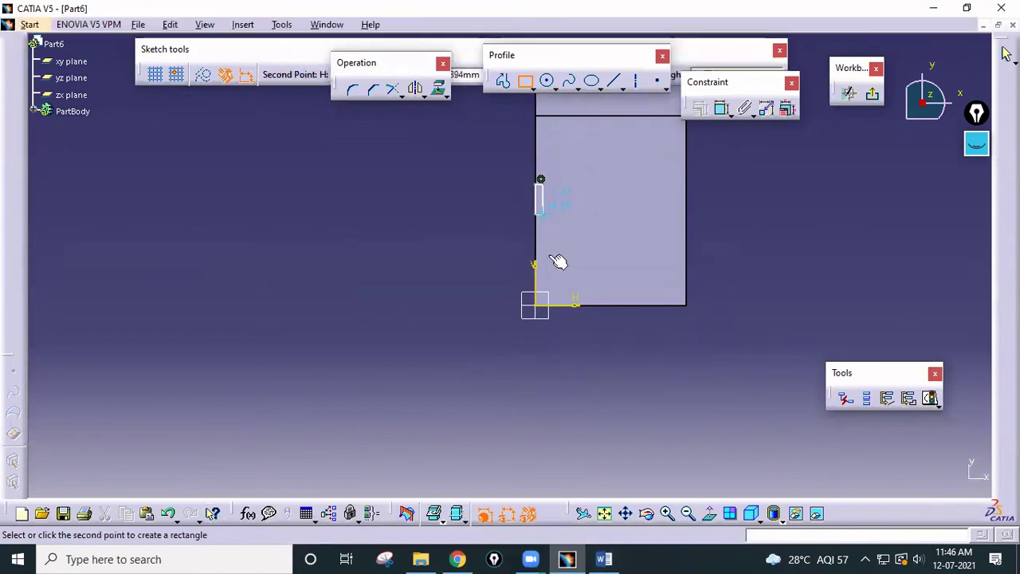
{"action": "left_click", "coordinate": [582, 306]}
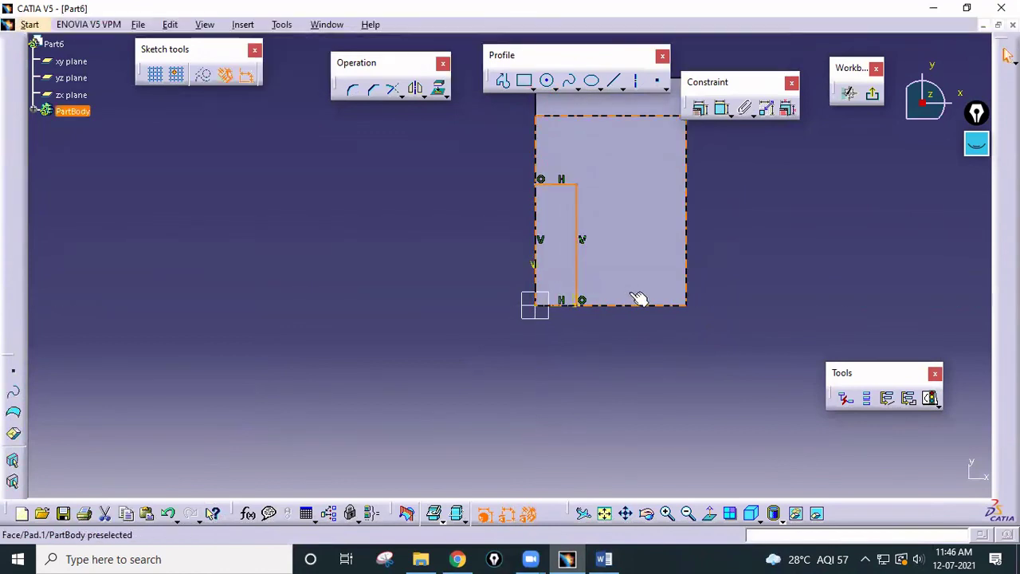
{"action": "left_click", "coordinate": [525, 82]}
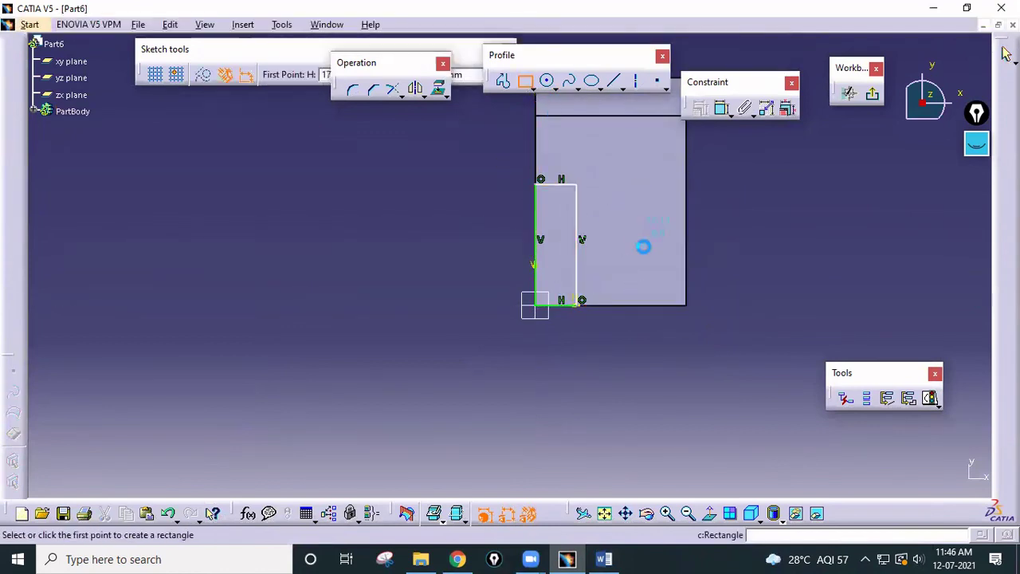
{"action": "left_click", "coordinate": [678, 275]}
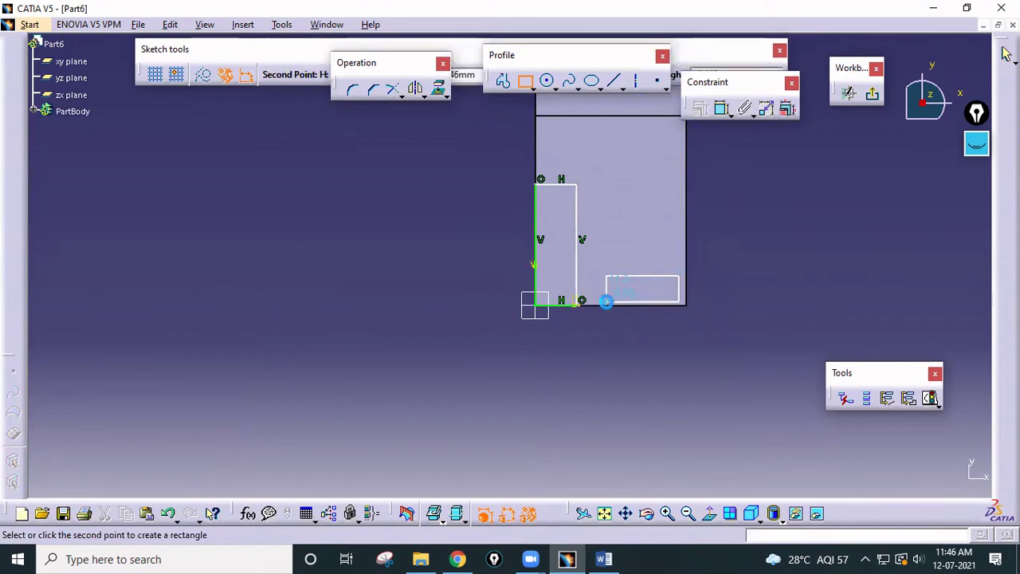
{"action": "left_click", "coordinate": [606, 301]}
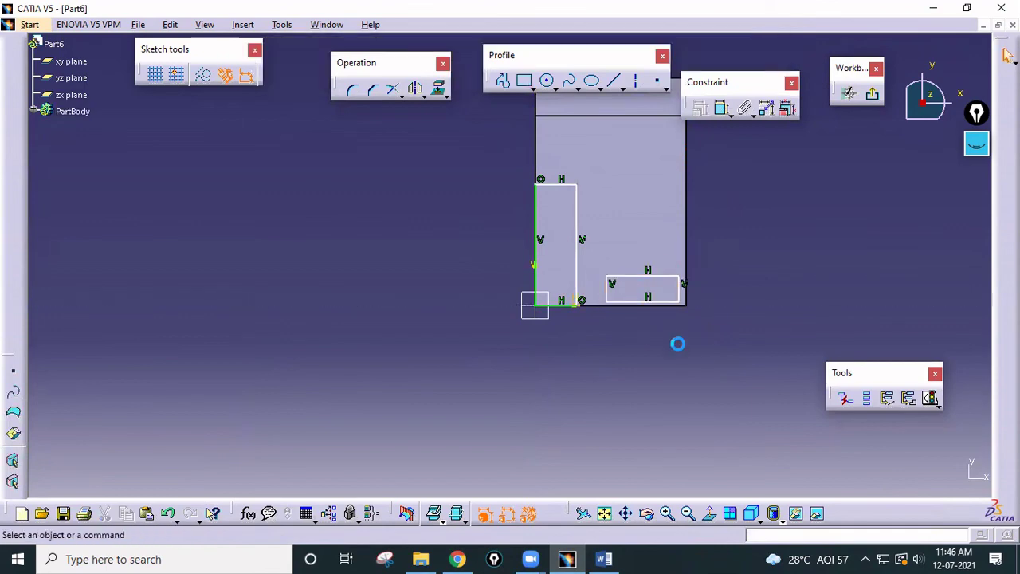
Step: Make the second rectangle's outer corner coincident with the nearby corner of the base
{"action": "left_click", "coordinate": [685, 304]}
{"action": "left_click", "coordinate": [680, 303], "text": "ctrl"}
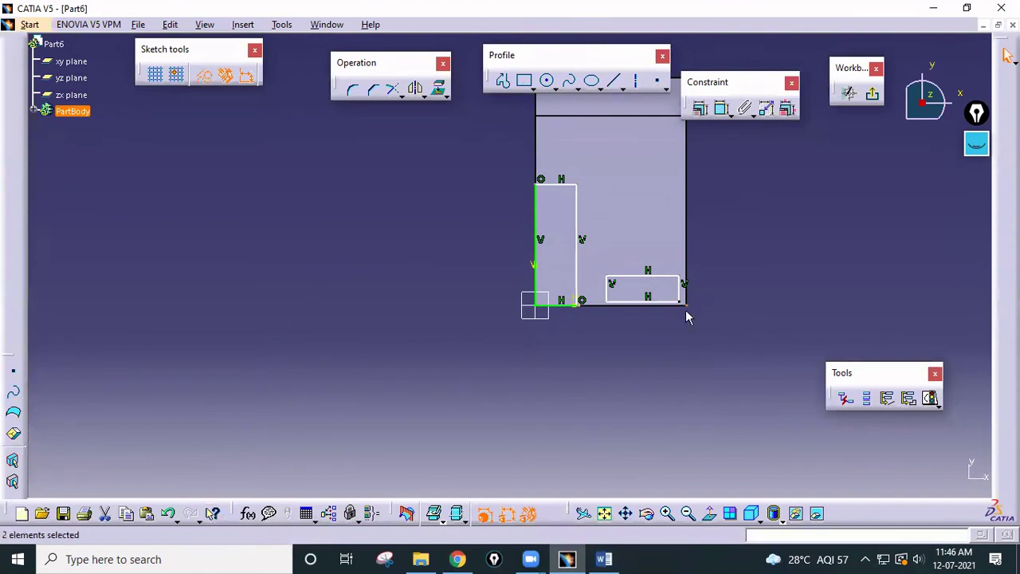
{"action": "left_click", "coordinate": [699, 113]}
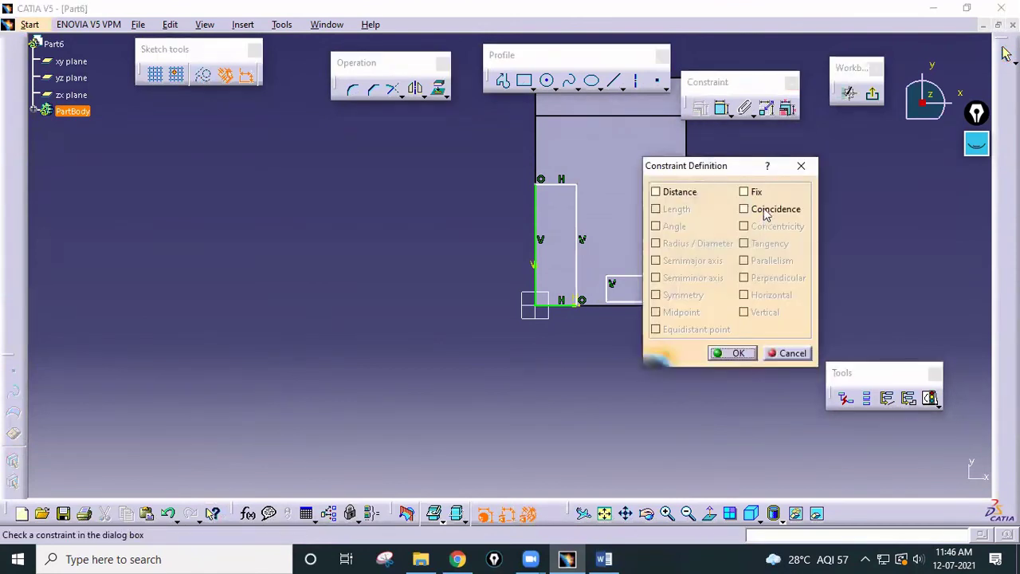
{"action": "left_click", "coordinate": [763, 211]}
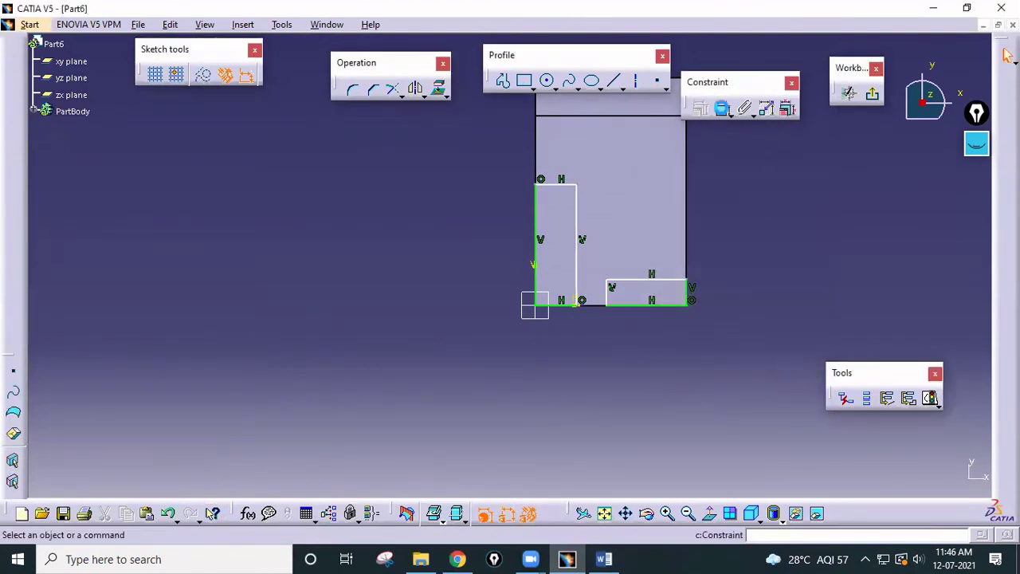
Step: Check the post dimensions on the drawing in Word, switch back to CATIA and set the first rectangle's long side to 18 mm
{"action": "left_click", "coordinate": [605, 558]}
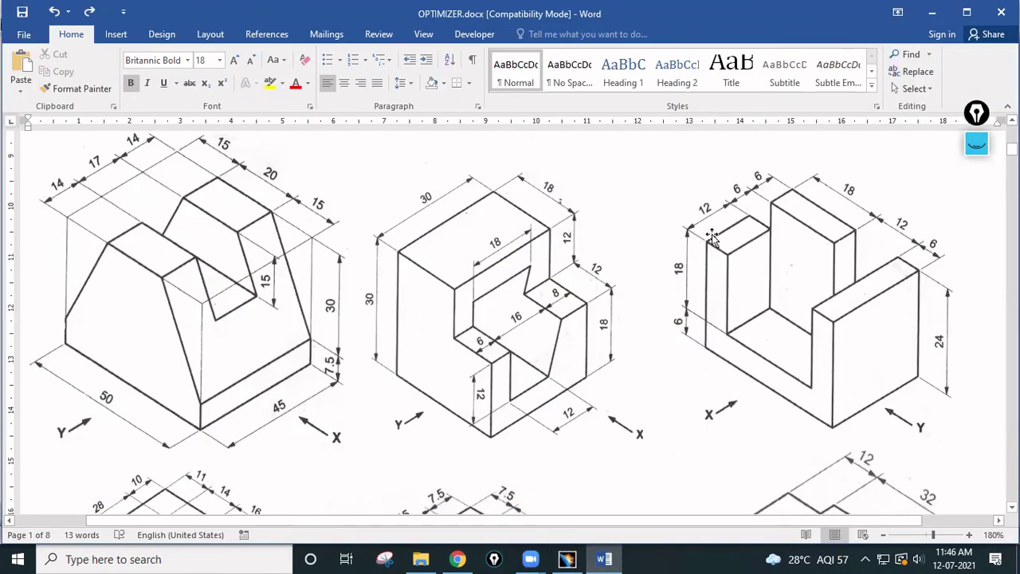
{"action": "left_click", "coordinate": [607, 561]}
{"action": "left_click", "coordinate": [539, 268]}
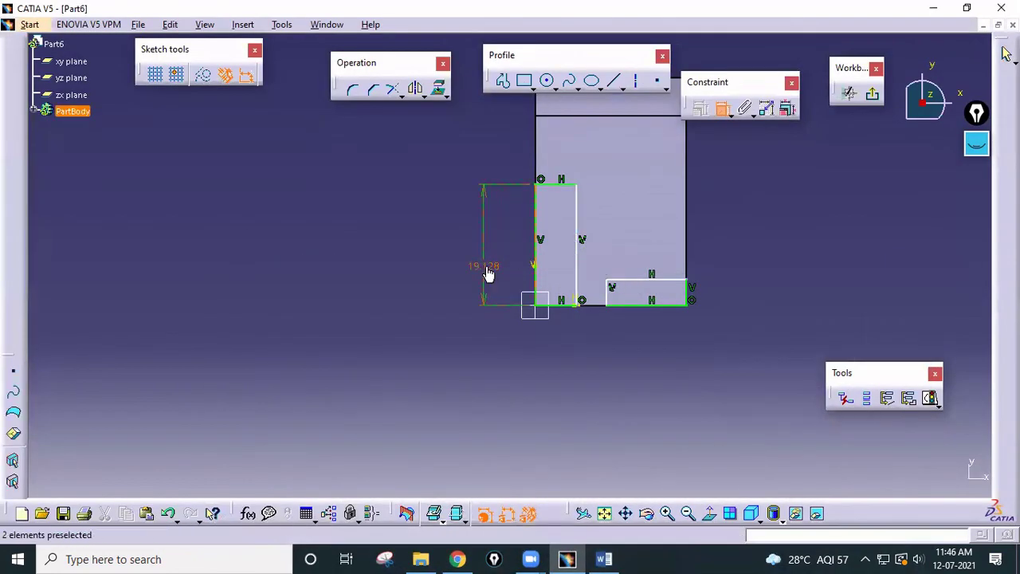
{"action": "double_click", "coordinate": [486, 271]}
{"action": "type", "text": "18mm"}
{"action": "key", "text": "Return"}
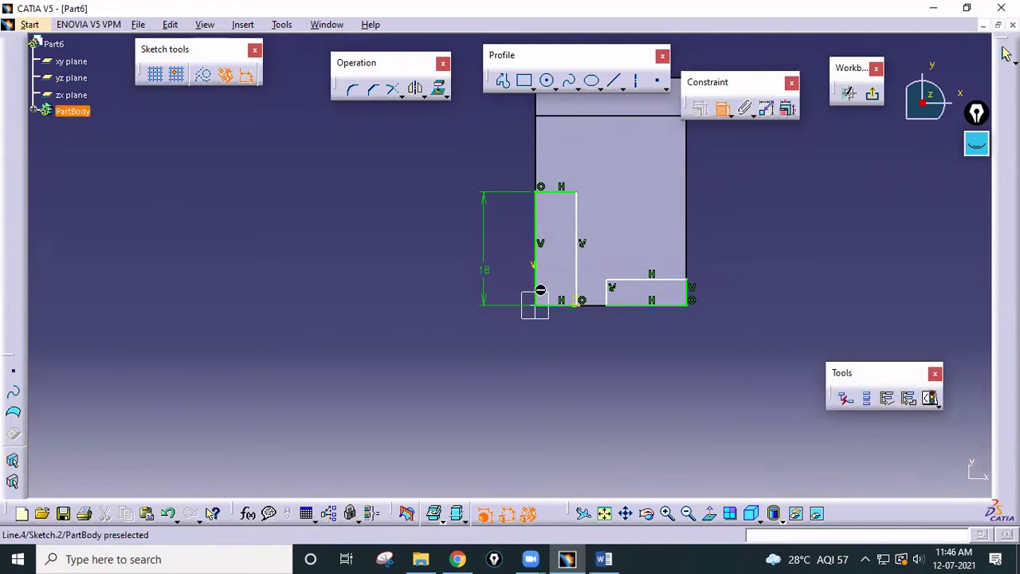
Step: Dimension the short side of the first rectangle, at the origin corner, and set it to 6 mm
{"action": "left_click", "coordinate": [560, 301]}
{"action": "left_click", "coordinate": [562, 348]}
{"action": "double_click", "coordinate": [561, 341]}
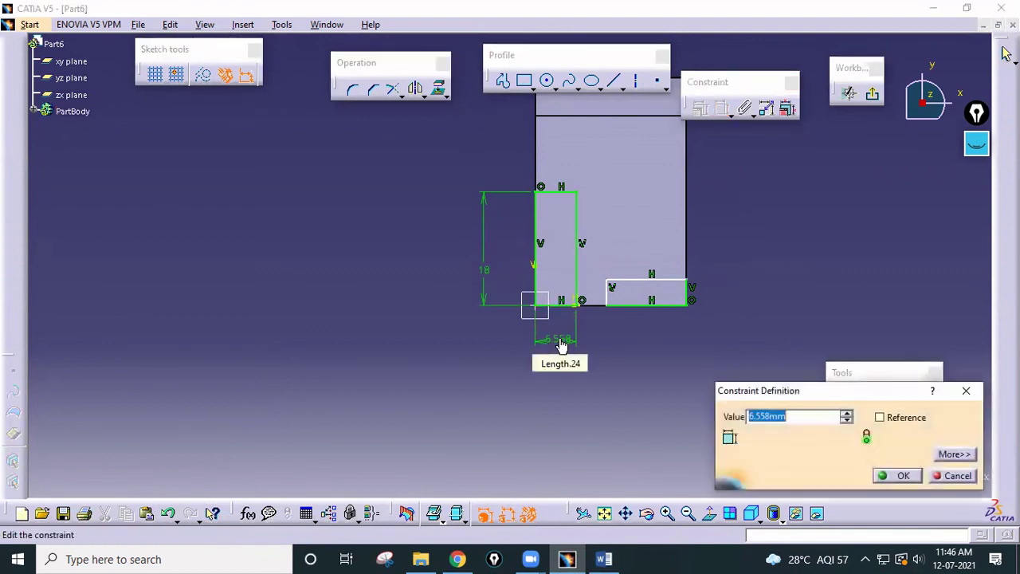
{"action": "type", "text": "6"}
{"action": "key", "text": "Return"}
Step: Dimension the second rectangle to 12 mm along the base's end edge and 6 mm along its side edge
{"action": "left_click", "coordinate": [629, 306]}
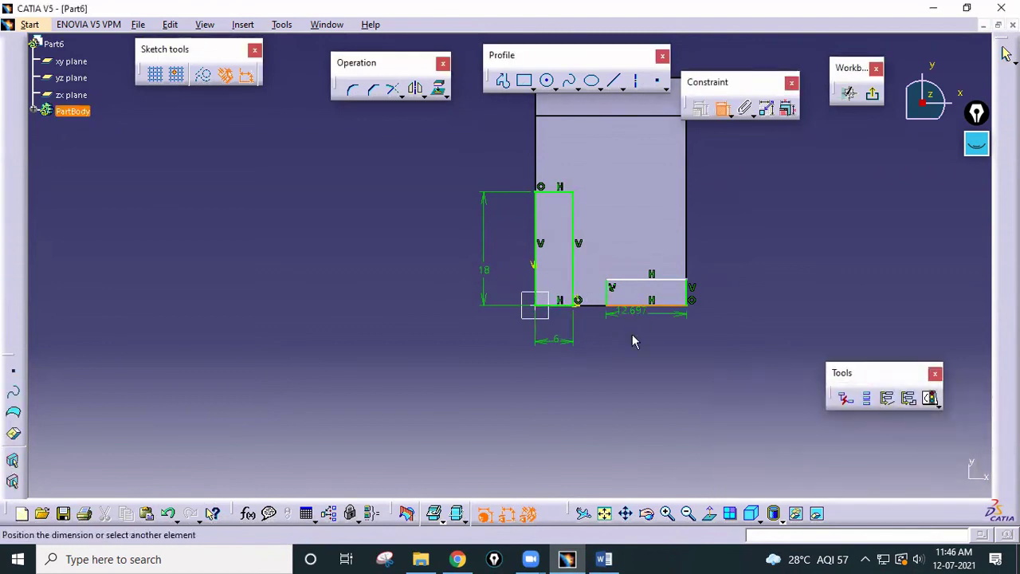
{"action": "left_click", "coordinate": [637, 339]}
{"action": "double_click", "coordinate": [637, 338]}
{"action": "type", "text": "12"}
{"action": "key", "text": "Return"}
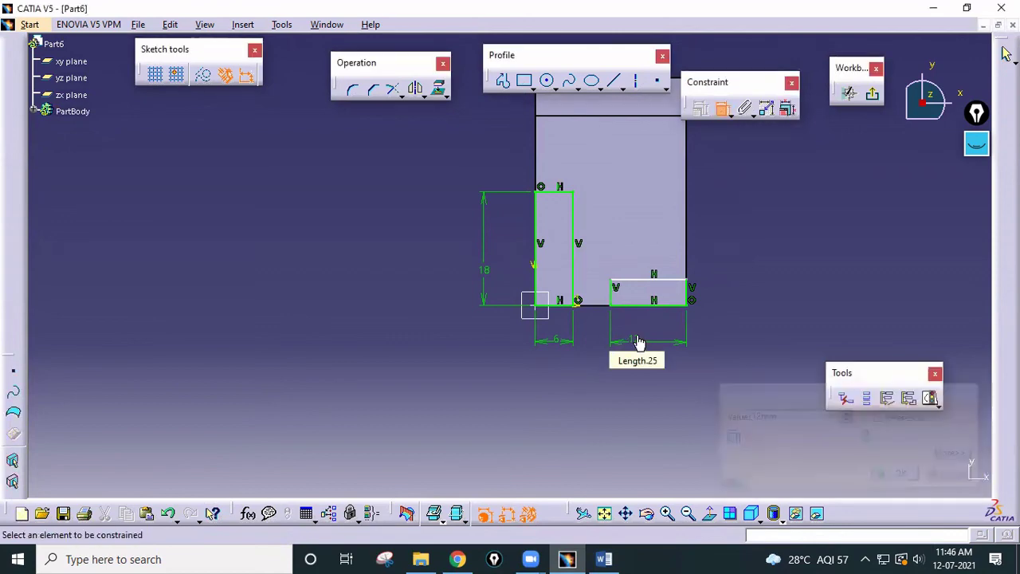
{"action": "left_click", "coordinate": [687, 295]}
{"action": "left_click", "coordinate": [739, 299]}
{"action": "double_click", "coordinate": [743, 306]}
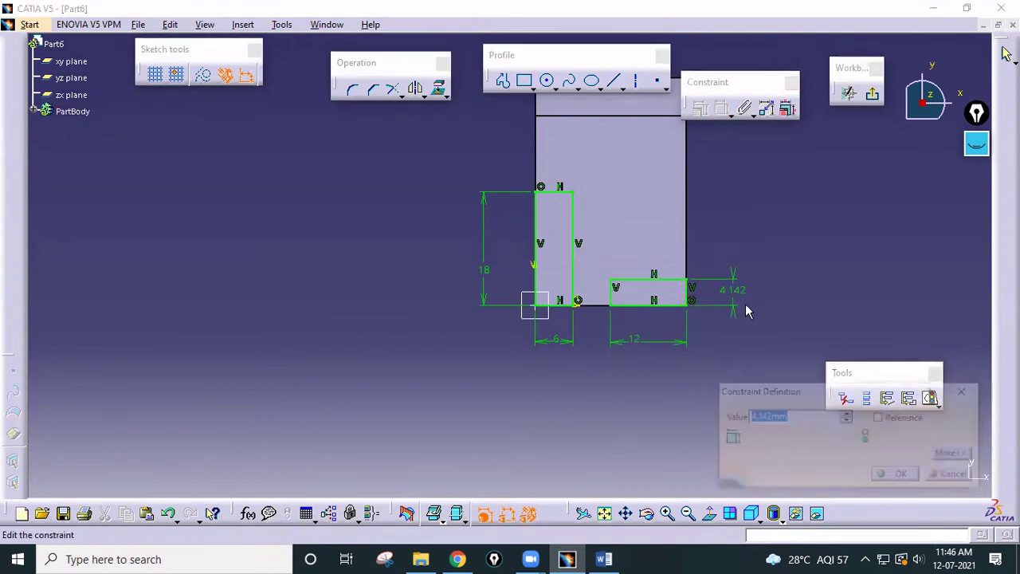
{"action": "type", "text": "6"}
{"action": "key", "text": "Return"}
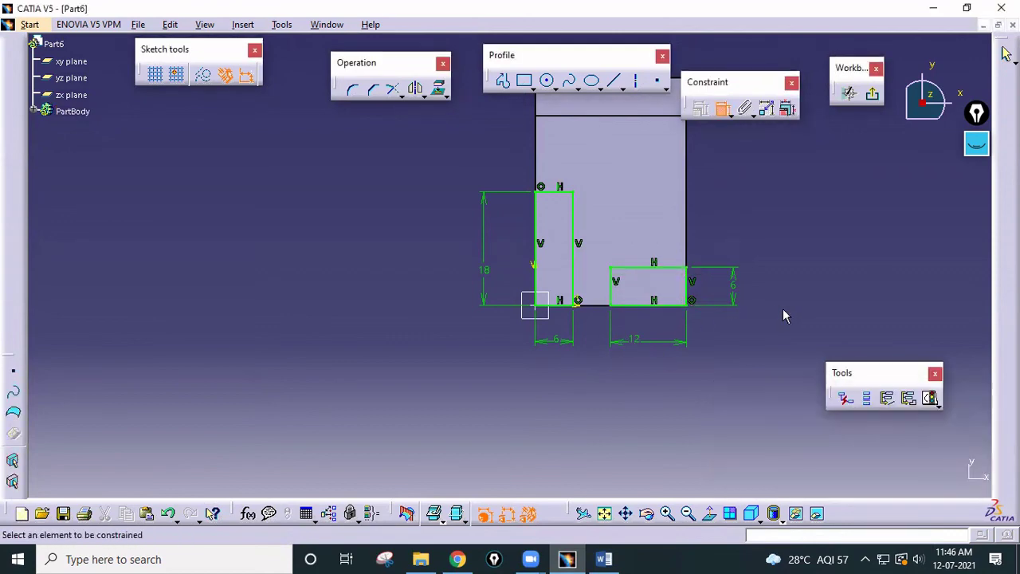
Step: Exit the sketch and pad the two post rectangles upward from the base by 24 mm
{"action": "left_click", "coordinate": [873, 93]}
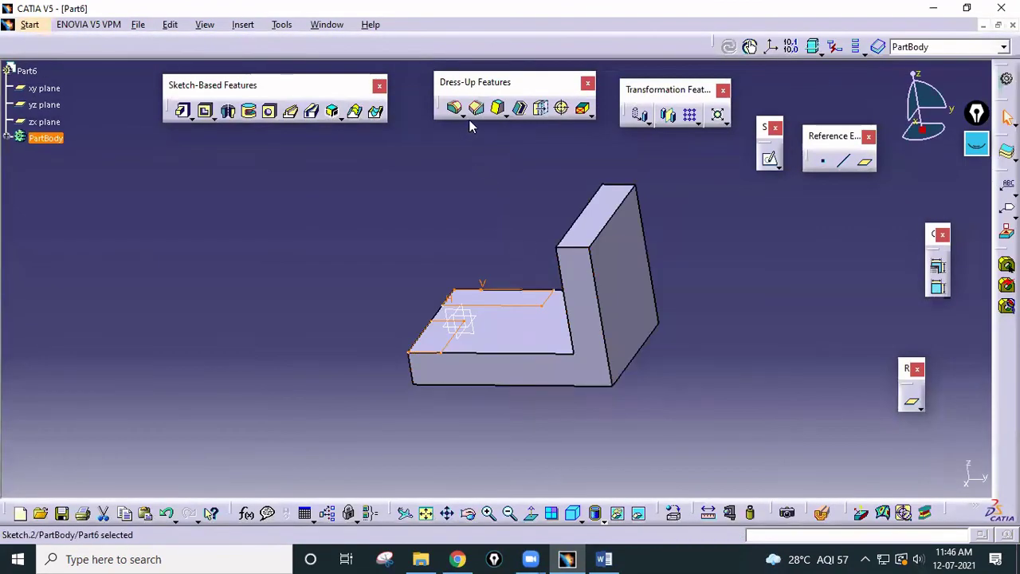
{"action": "left_click", "coordinate": [182, 111]}
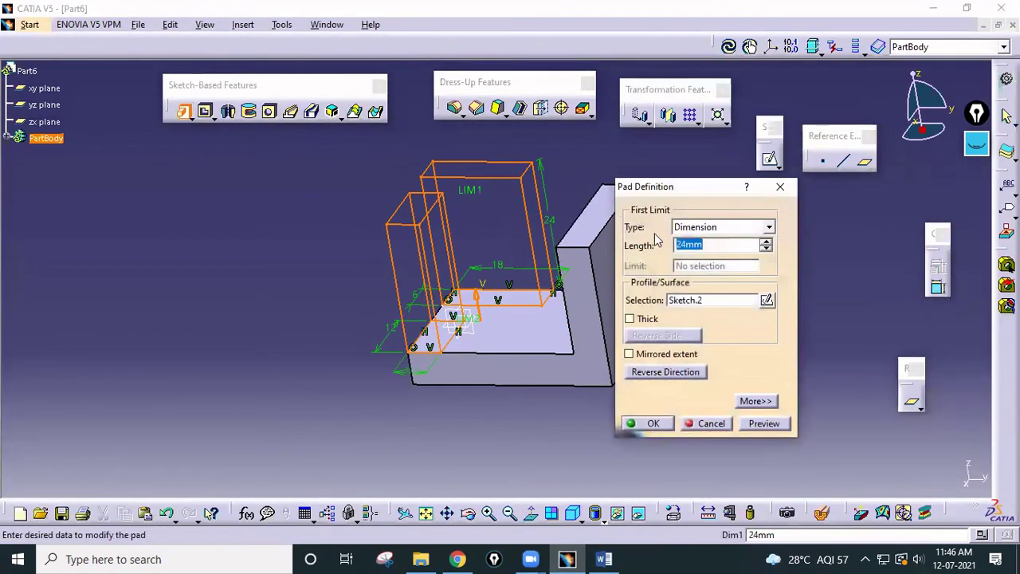
{"action": "middle_click_drag", "start_coordinate": [587, 236], "coordinate": [608, 211]}
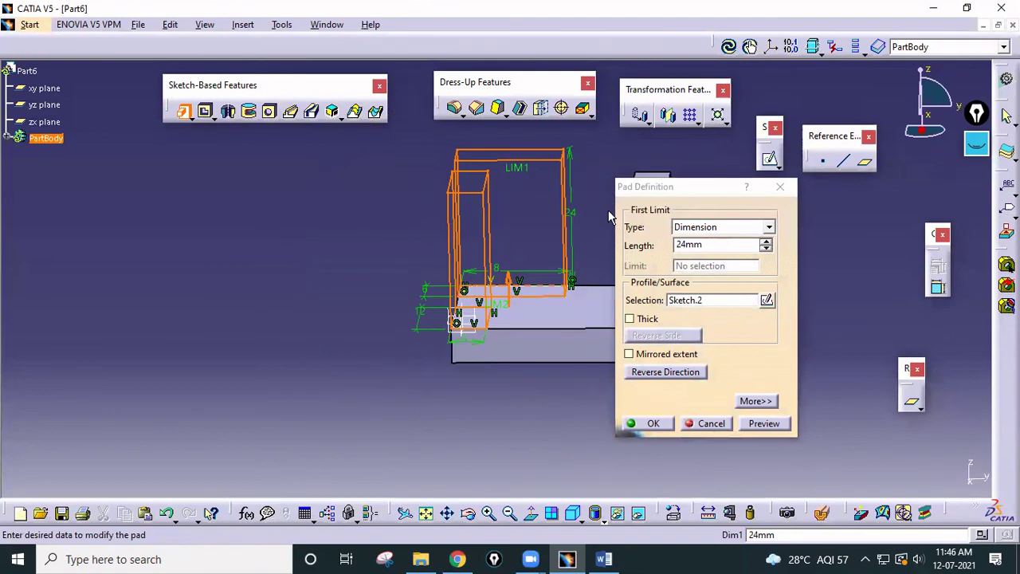
{"action": "left_click", "coordinate": [685, 246]}
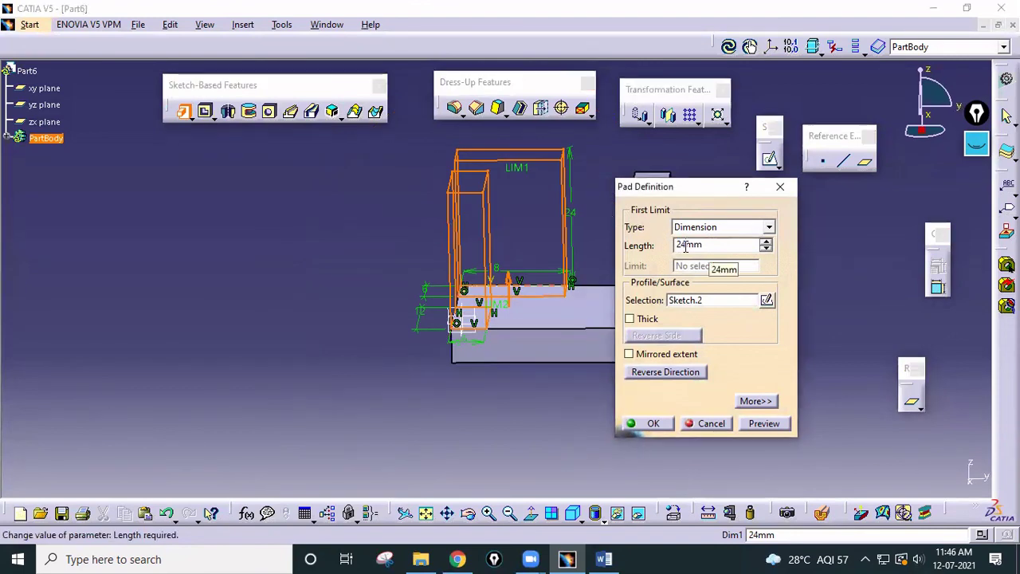
{"action": "left_click", "coordinate": [653, 425]}
{"action": "middle_click_drag", "start_coordinate": [601, 432], "coordinate": [503, 274]}
Step: Switch to Word and look through the Day 1 block drawings and their dimensions in OPTIMIZER.docx
{"action": "left_click", "coordinate": [603, 559]}
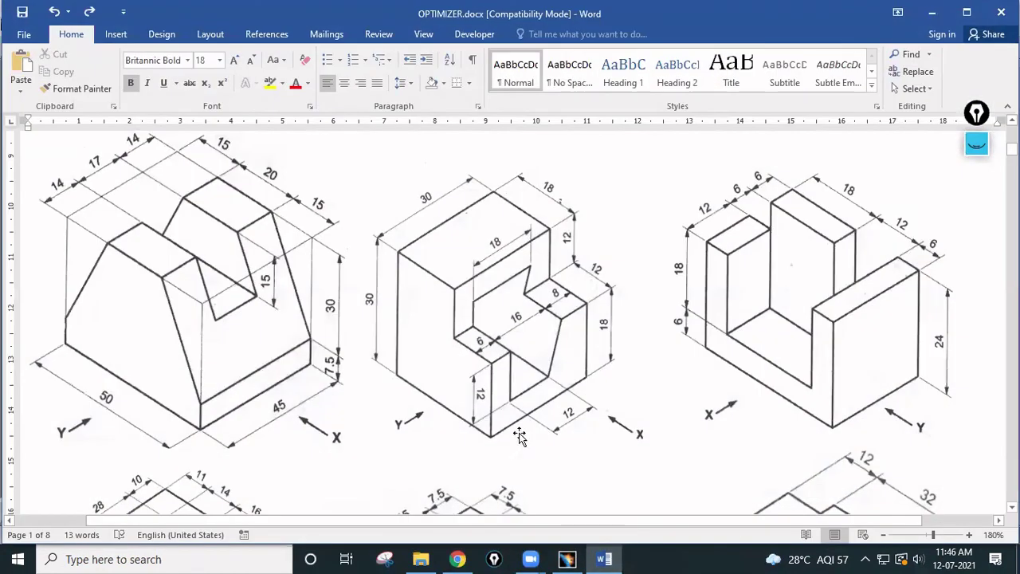
{"action": "scroll", "coordinate": [389, 404], "scroll_direction": "up", "scroll_amount": 8}
{"action": "scroll", "coordinate": [302, 312], "scroll_direction": "down", "scroll_amount": 4}
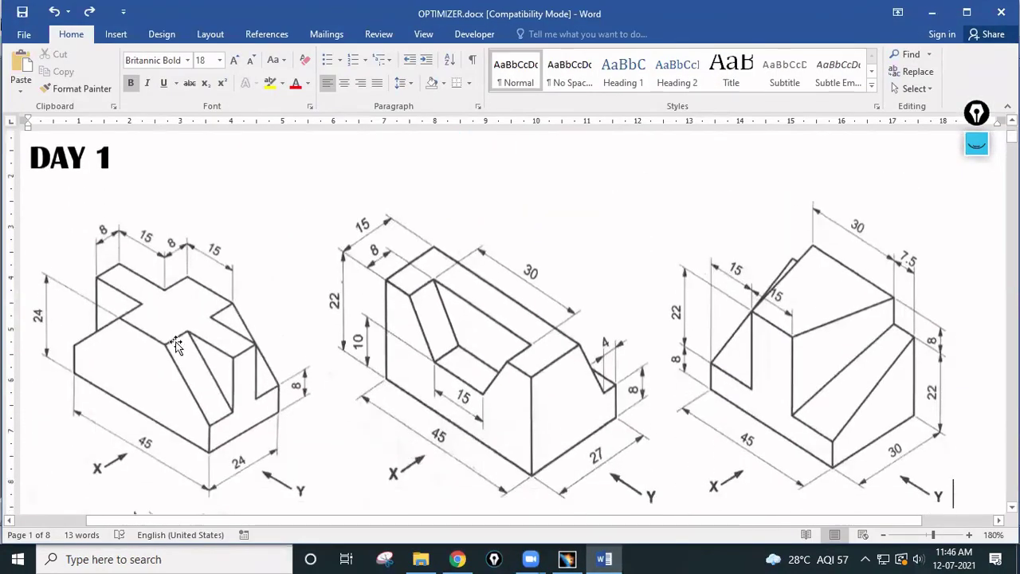
{"action": "scroll", "coordinate": [303, 313], "scroll_direction": "down", "scroll_amount": 7}
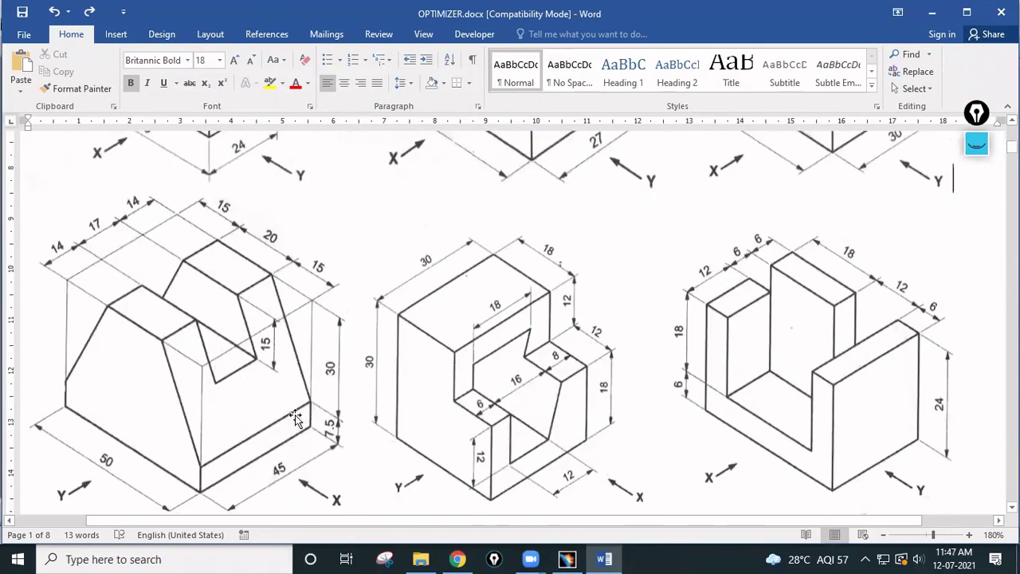
{"action": "scroll", "coordinate": [822, 335], "scroll_direction": "down", "scroll_amount": 6}
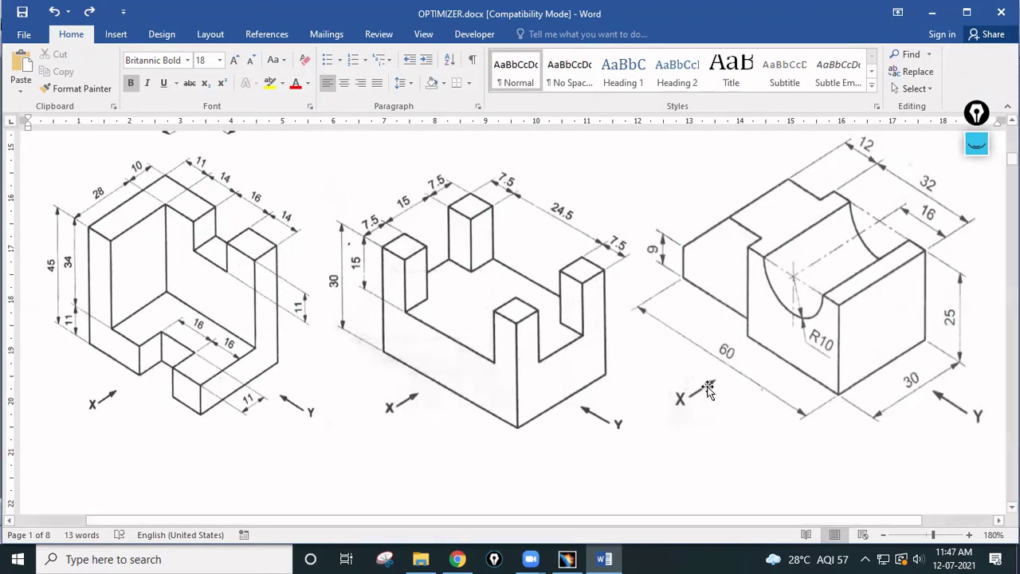
{"action": "scroll", "coordinate": [707, 389], "scroll_direction": "up", "scroll_amount": 2}
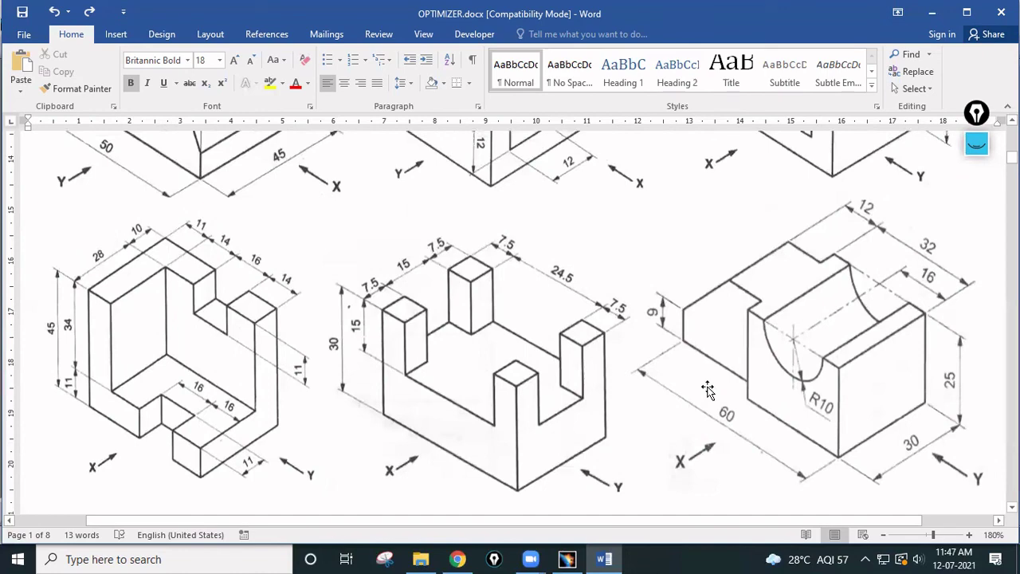
{"action": "scroll", "coordinate": [708, 389], "scroll_direction": "up", "scroll_amount": 10}
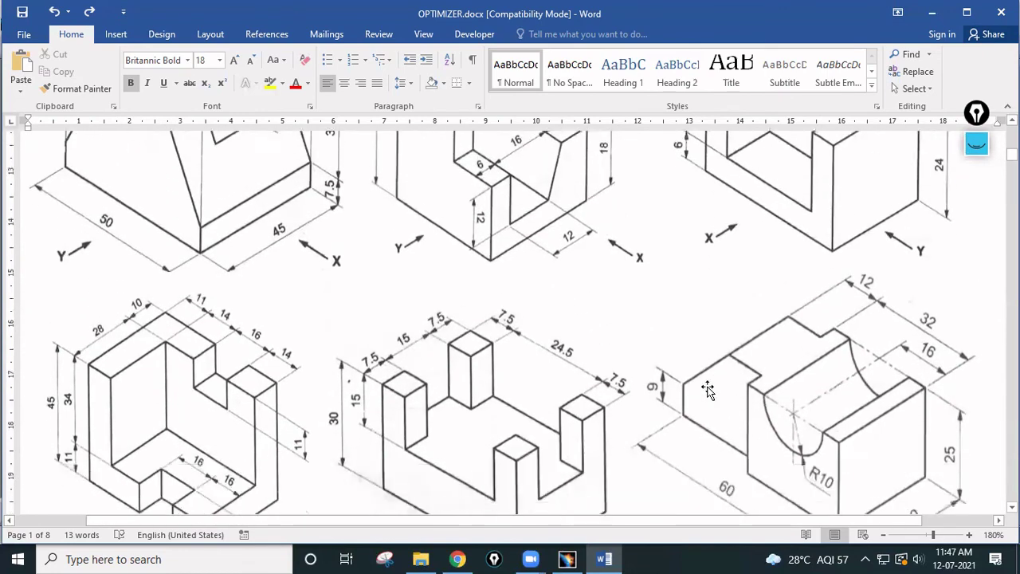